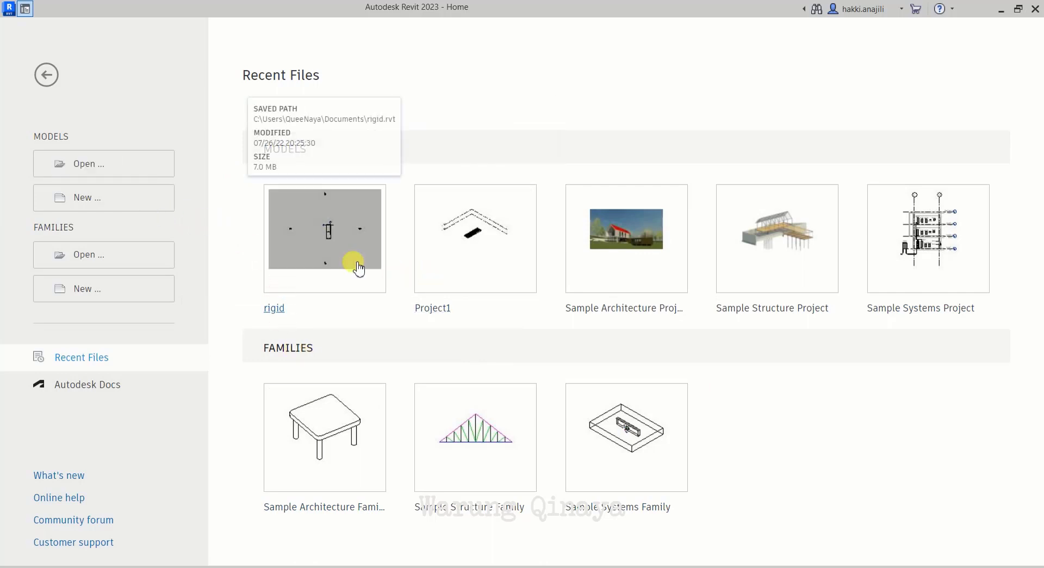
# Step: Create a new project, Project2, from the Structural Template
pyautogui.click(102, 200)
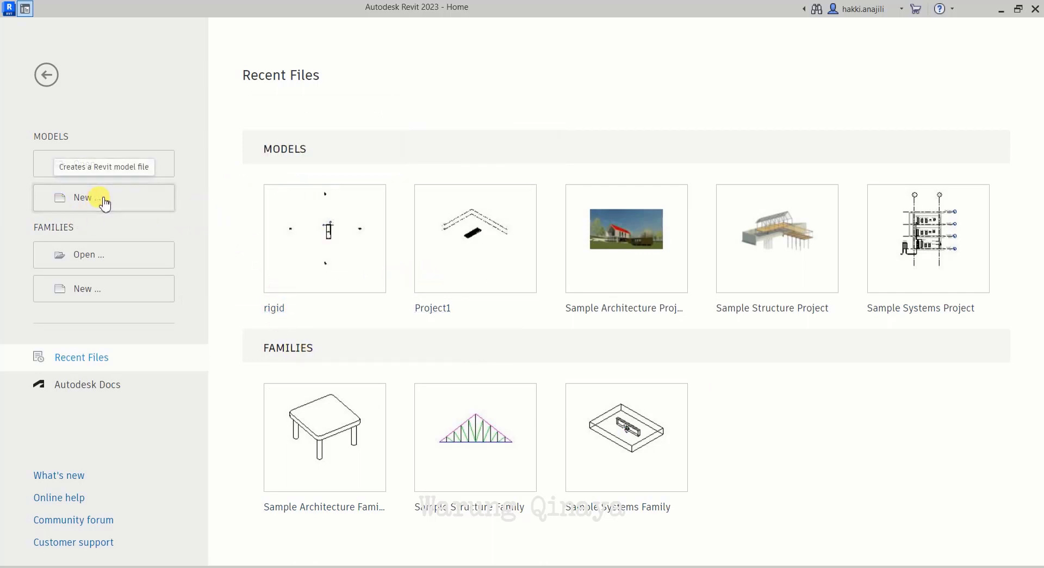
pyautogui.click(504, 259)
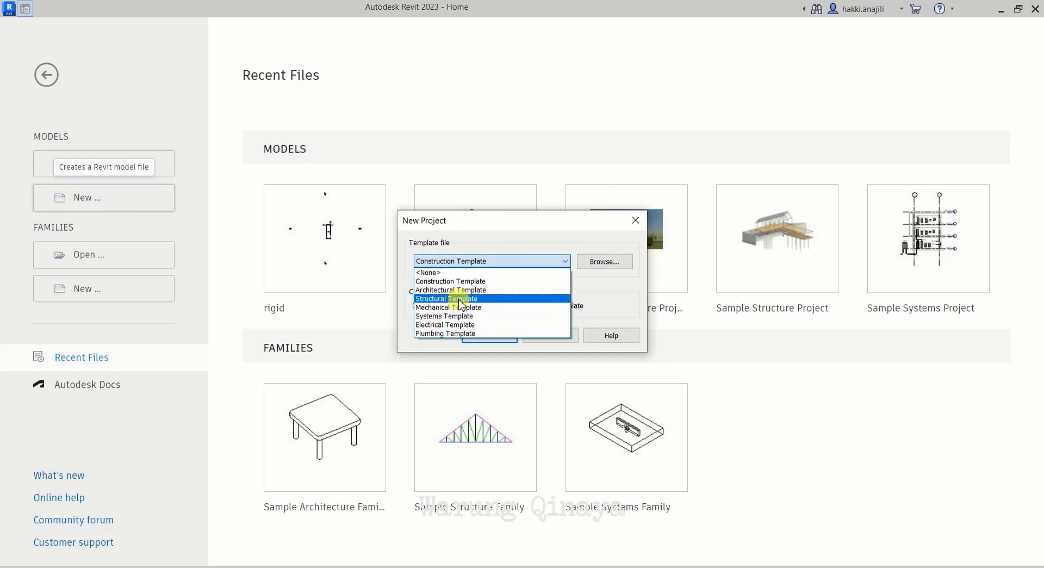
pyautogui.click(460, 299)
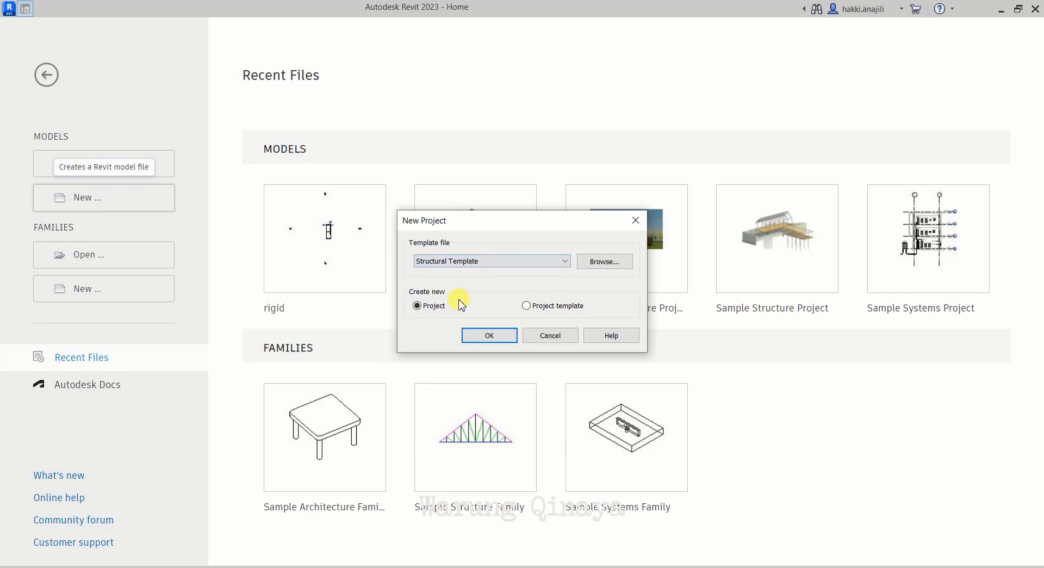
pyautogui.click(488, 339)
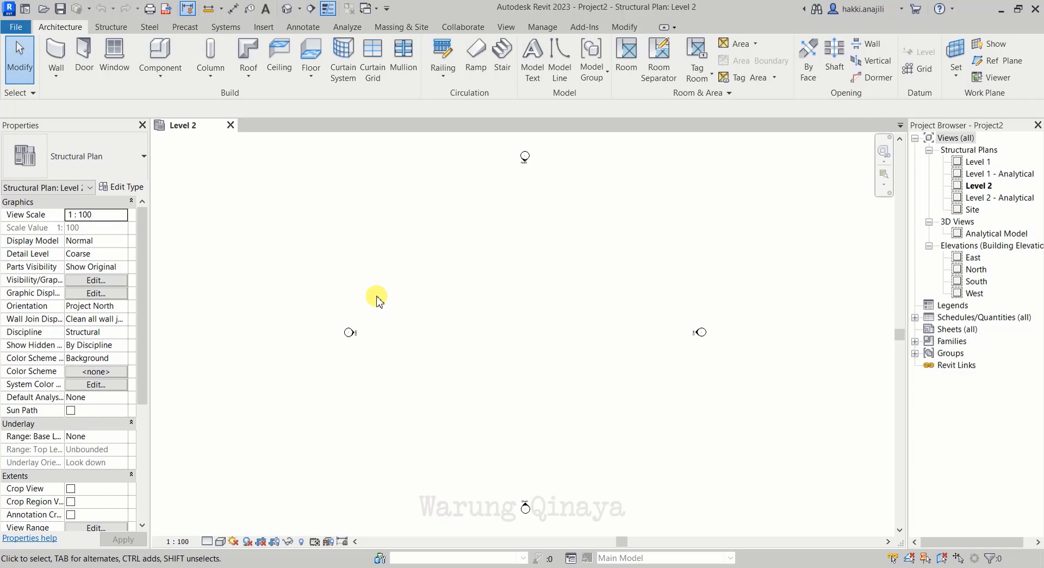
# Step: Switch to the Level 1 structural plan, close the Level 2 view, and show the Structure tools
pyautogui.click(981, 163)
pyautogui.doubleClick(979, 162)
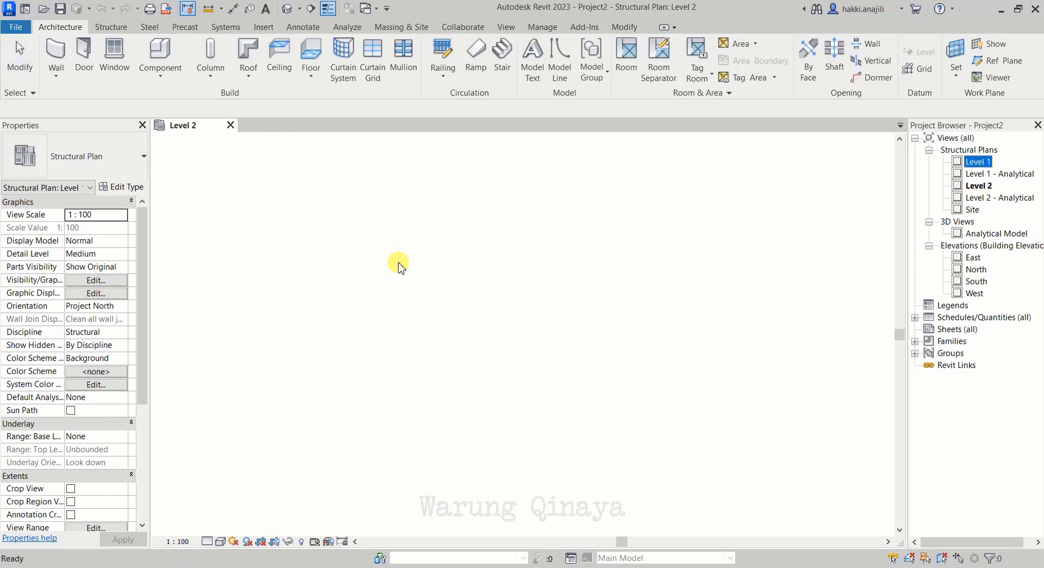
pyautogui.click(230, 125)
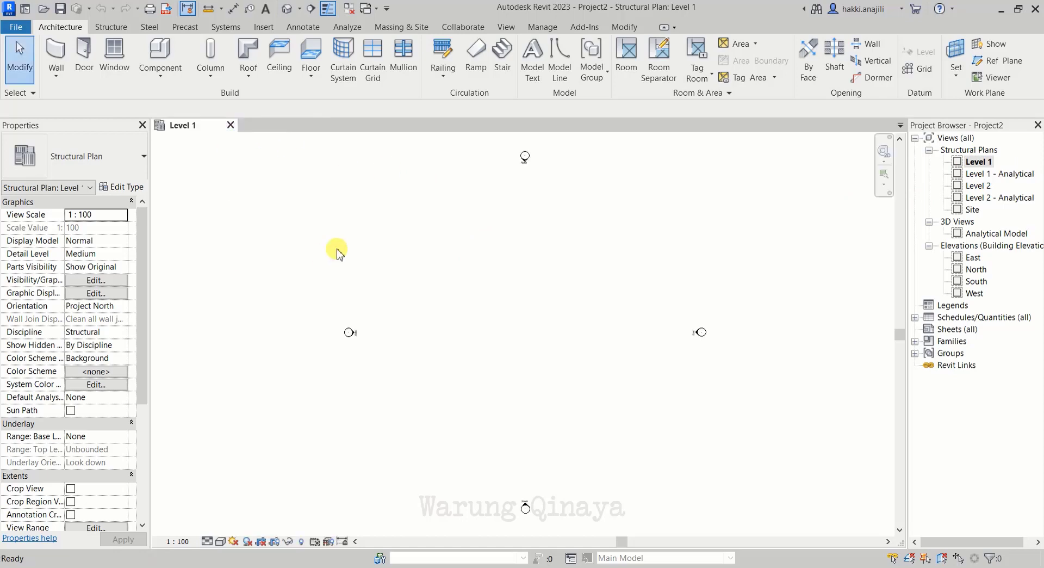
pyautogui.click(112, 28)
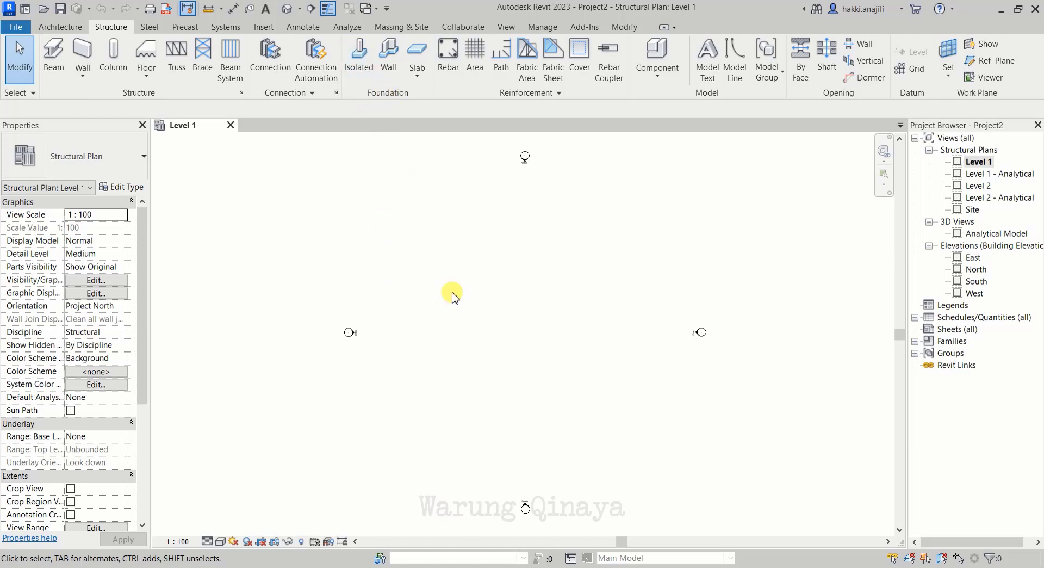
# Step: Start an isolated footing and open the Footing-Rectangular 1800 x 1200 x 450mm type properties
pyautogui.click(361, 67)
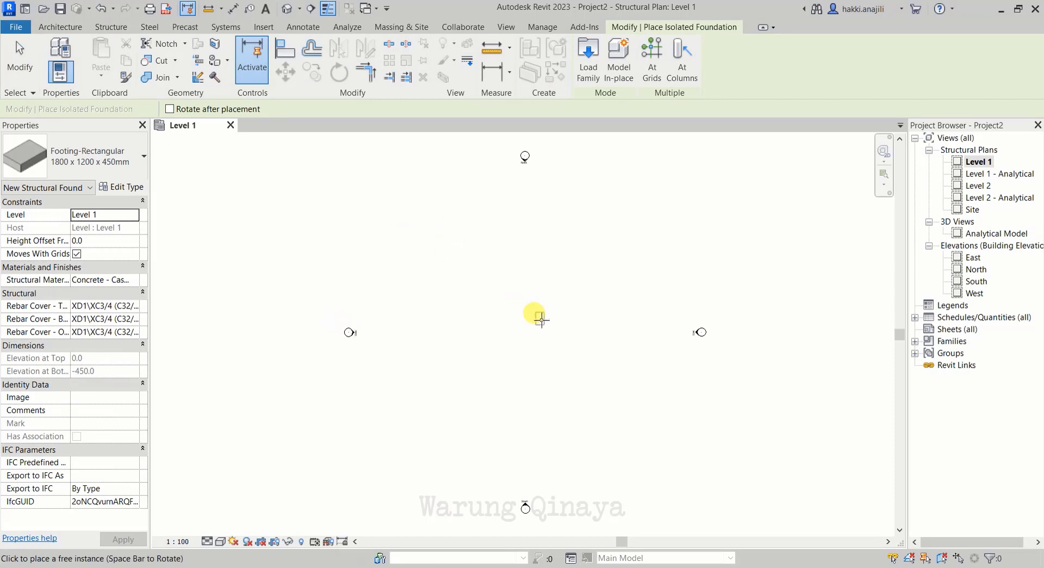
pyautogui.click(133, 159)
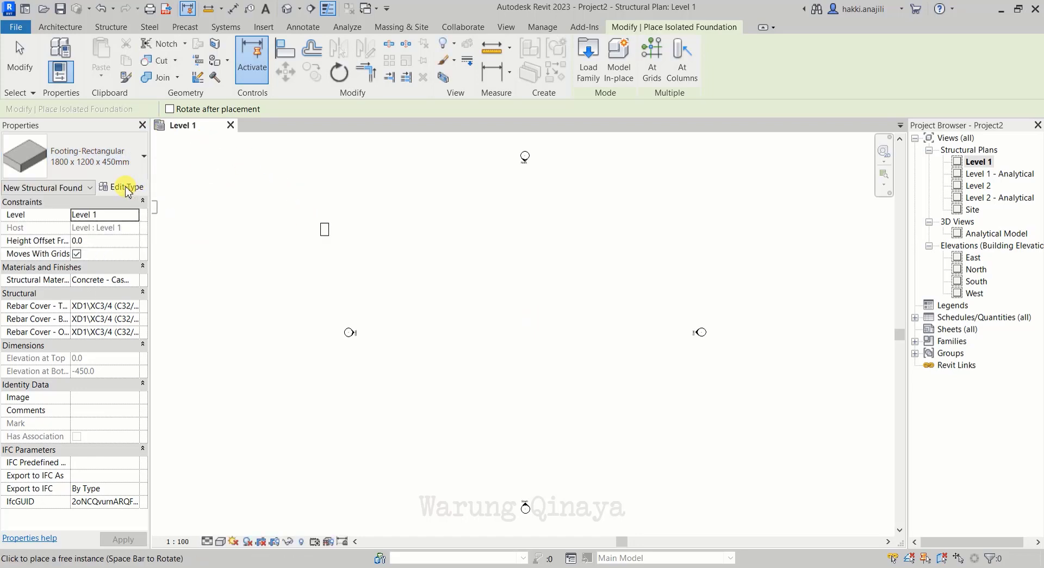
pyautogui.click(124, 188)
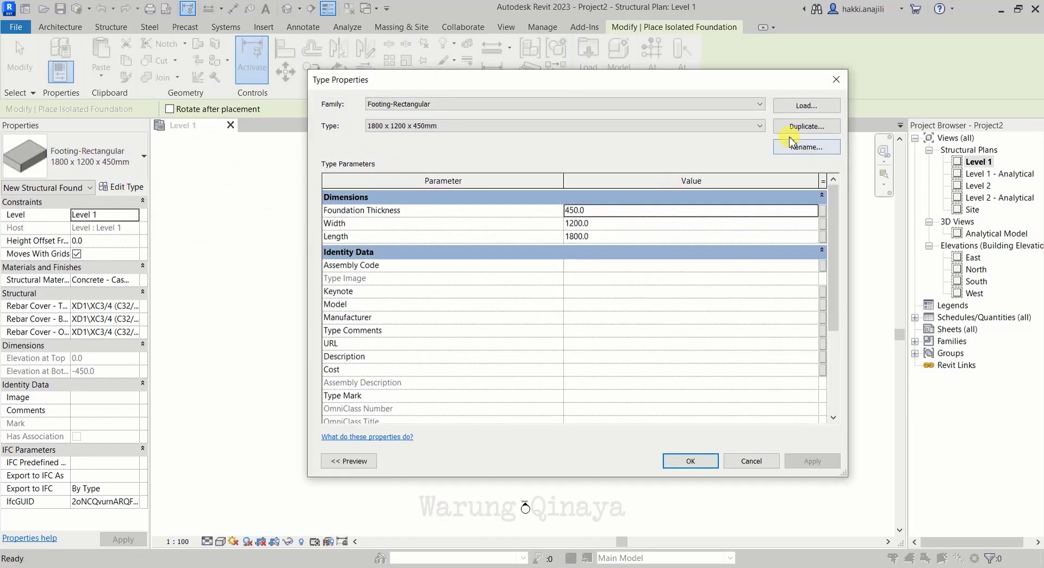
# Step: Duplicate the footing type under the name 5000x3000
pyautogui.click(804, 126)
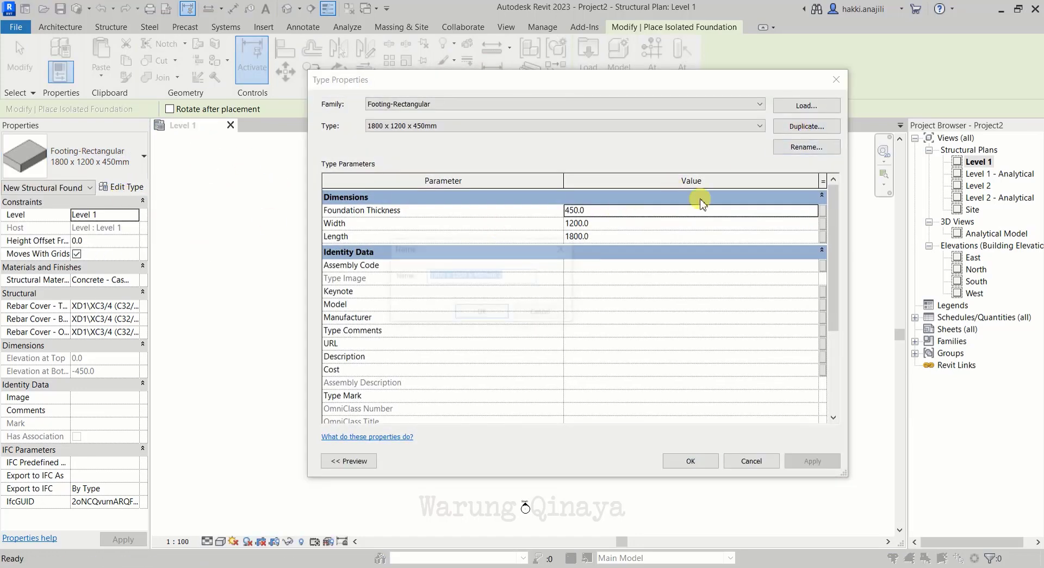
pyautogui.click(444, 217)
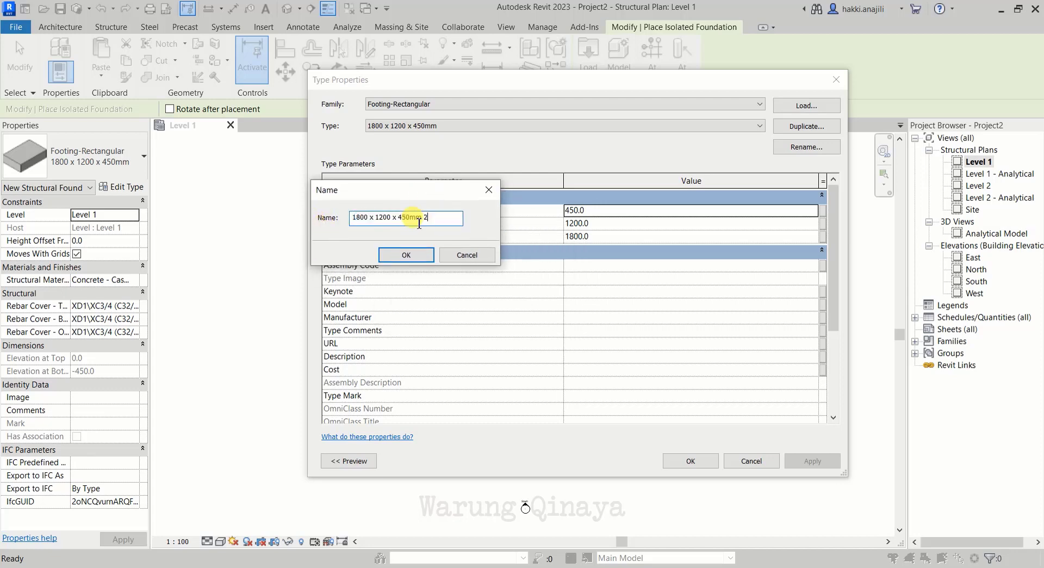
pyautogui.moveTo(429, 217); pyautogui.dragTo(298, 221)
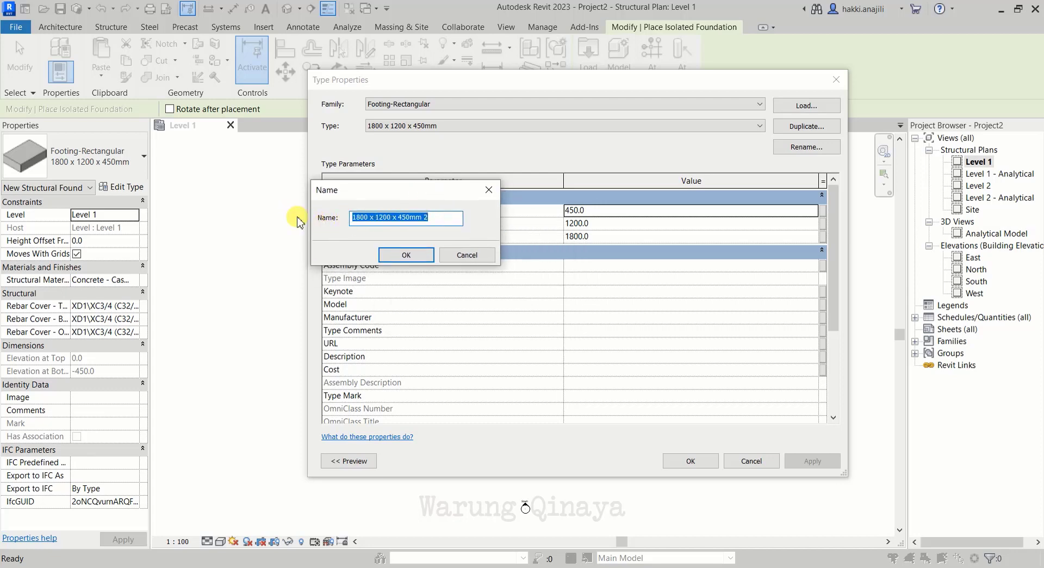
pyautogui.write('5000x3000')
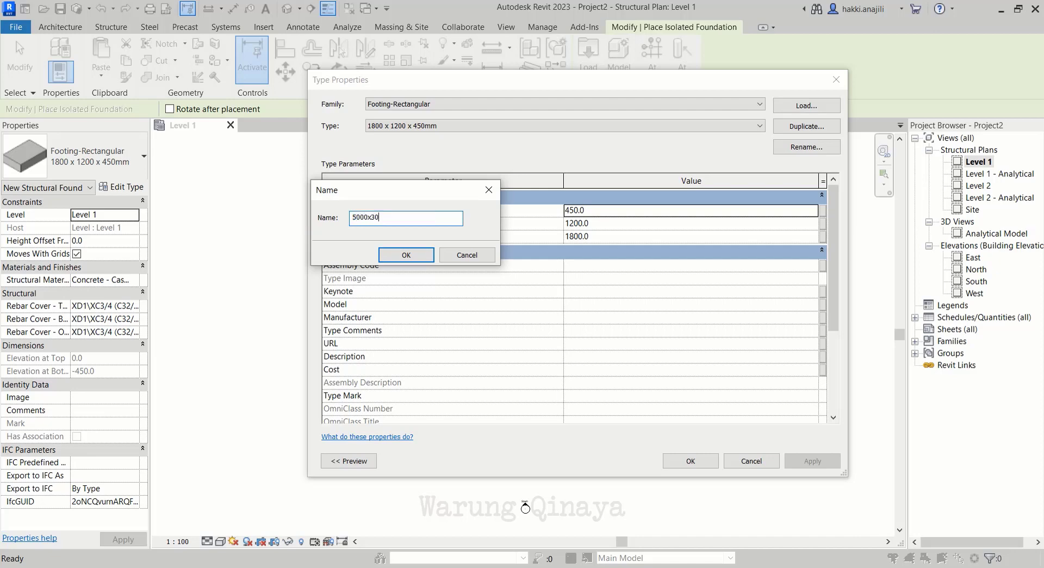
pyautogui.click(405, 255)
# Step: Set the new type's thickness to 300, width to 3000 and length to 5000
pyautogui.click(602, 210)
pyautogui.write('300')
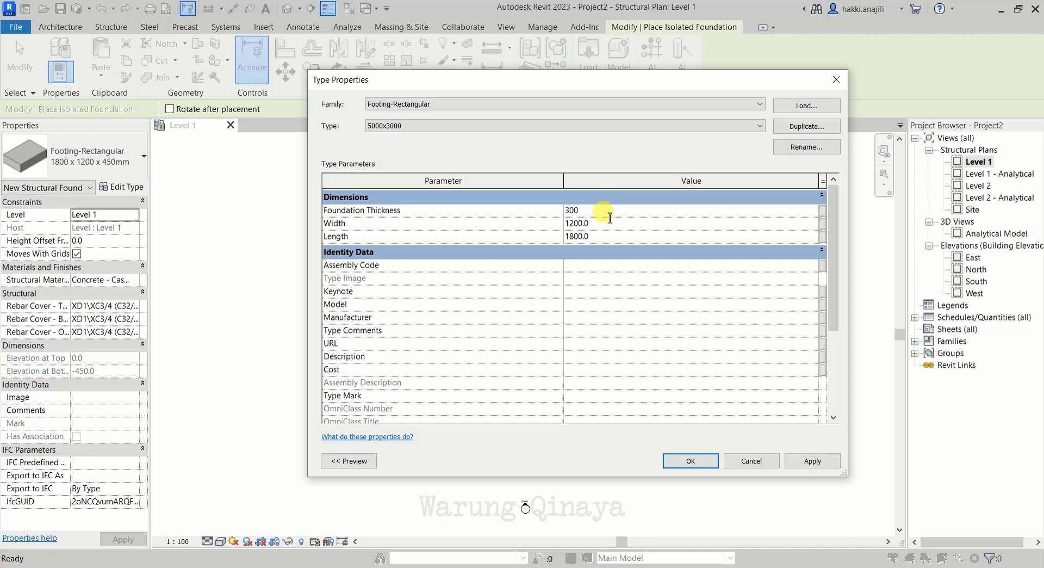
pyautogui.click(611, 224)
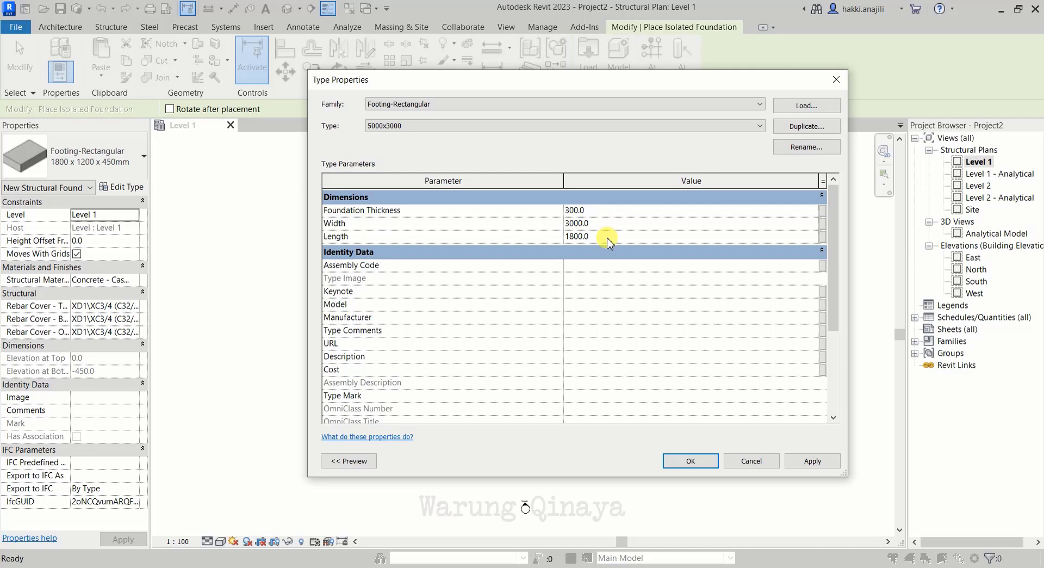
pyautogui.click(608, 238)
pyautogui.write('5000')
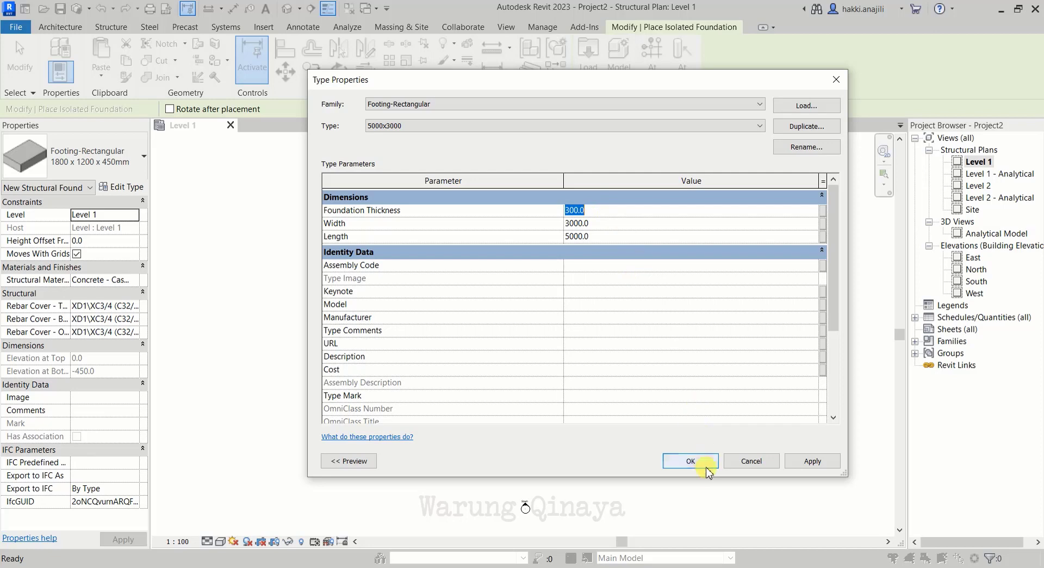
pyautogui.click(690, 461)
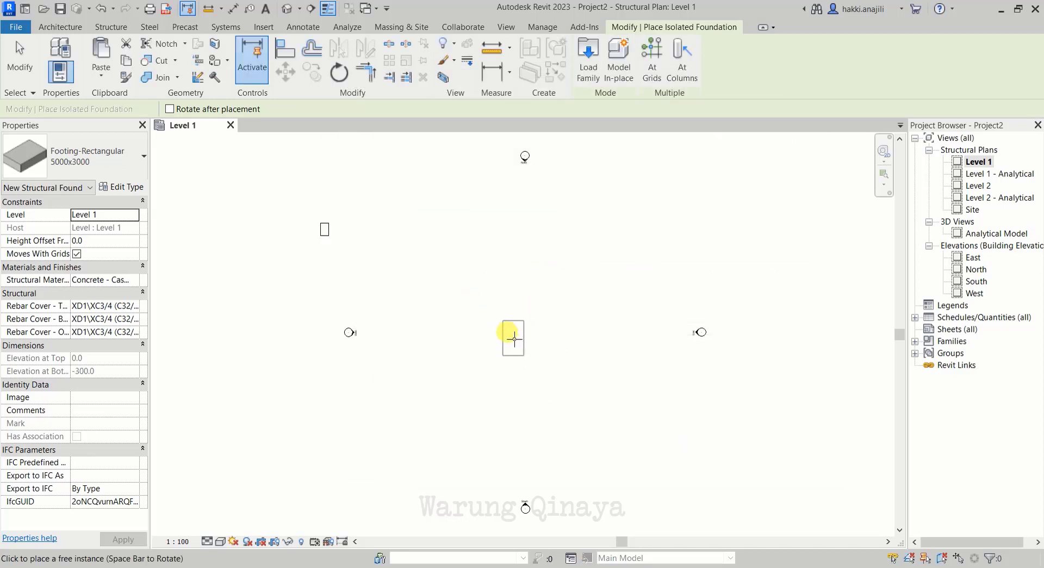
# Step: Place one 5000x3000 footing at the centre of the Level 1 plan and end placement
pyautogui.click(532, 326)
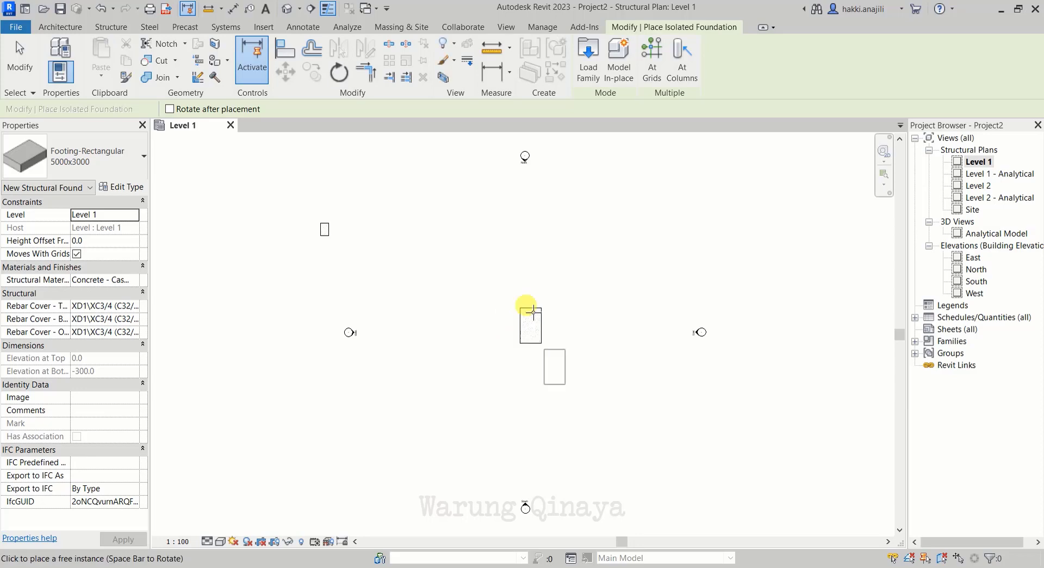
pyautogui.click(20, 58)
pyautogui.press('Escape')
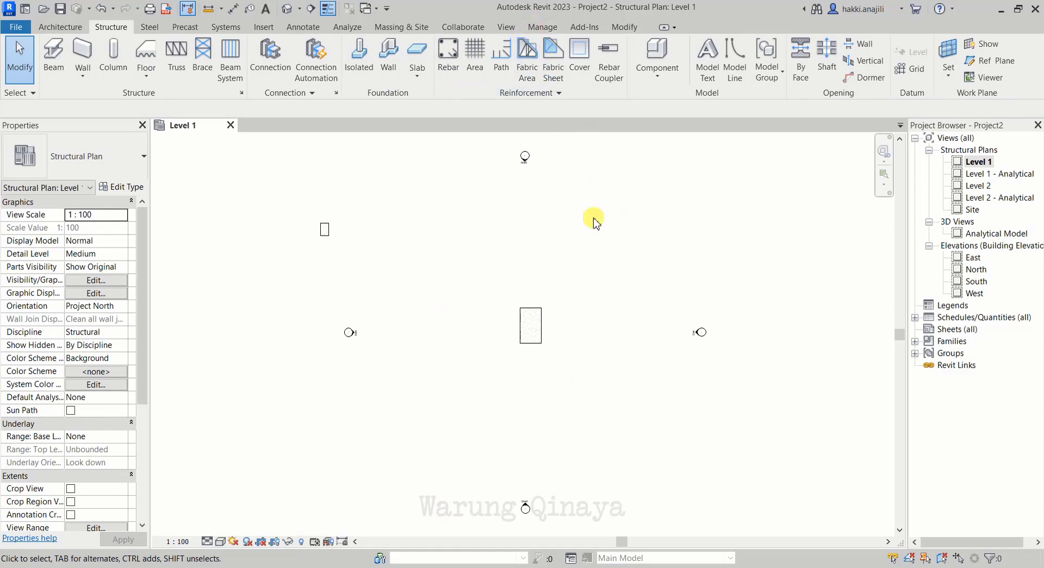
# Step: Change the project Length units from millimetres to centimetres in Project Units
pyautogui.click(541, 28)
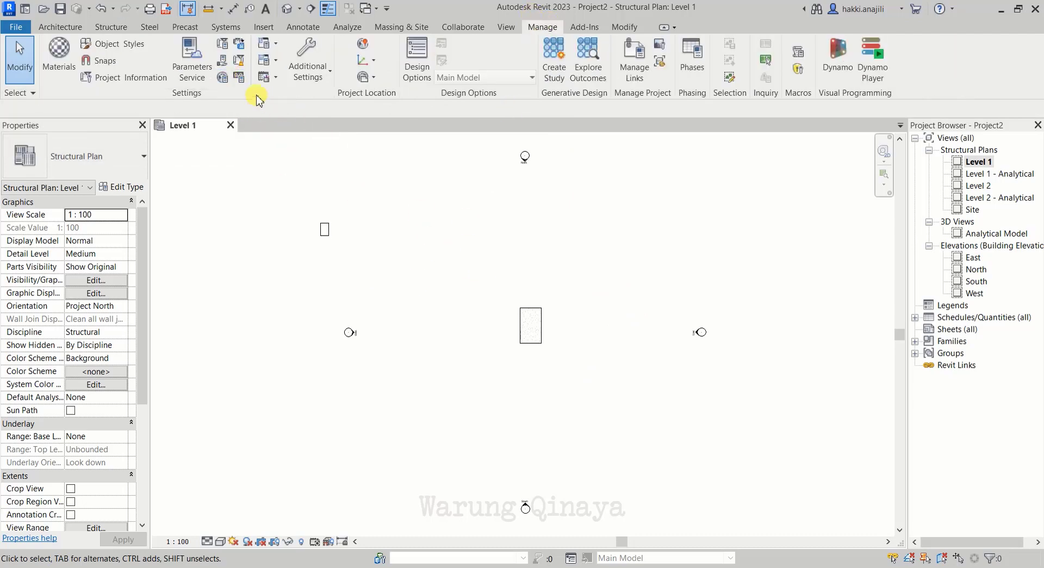
pyautogui.click(222, 78)
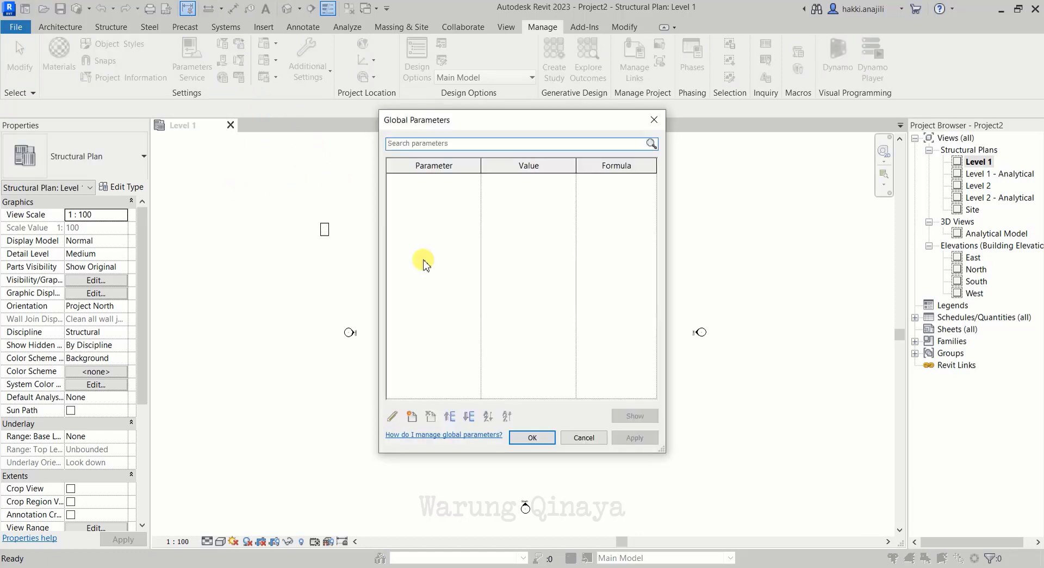
pyautogui.click(590, 442)
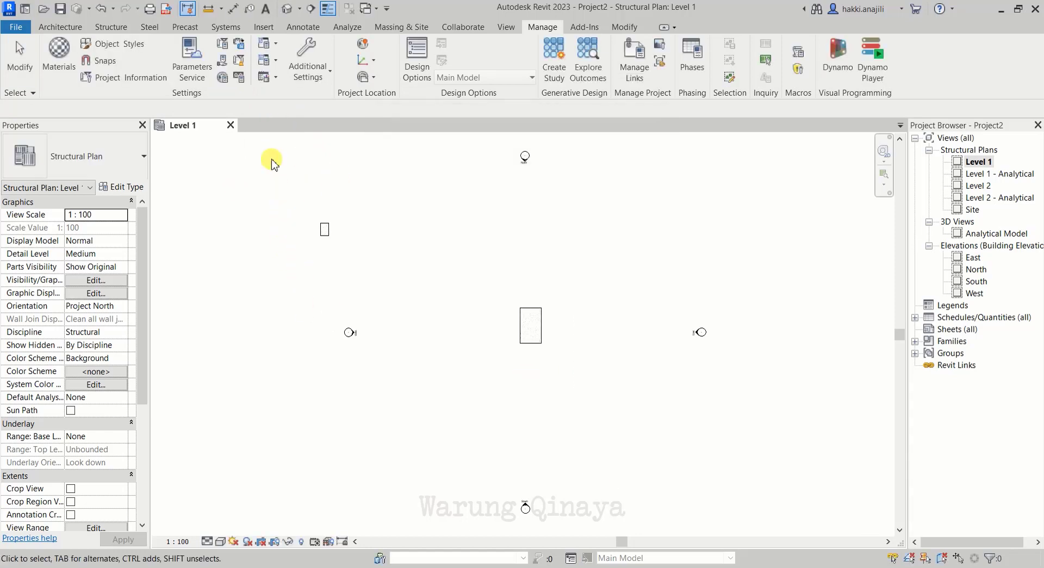
pyautogui.click(238, 83)
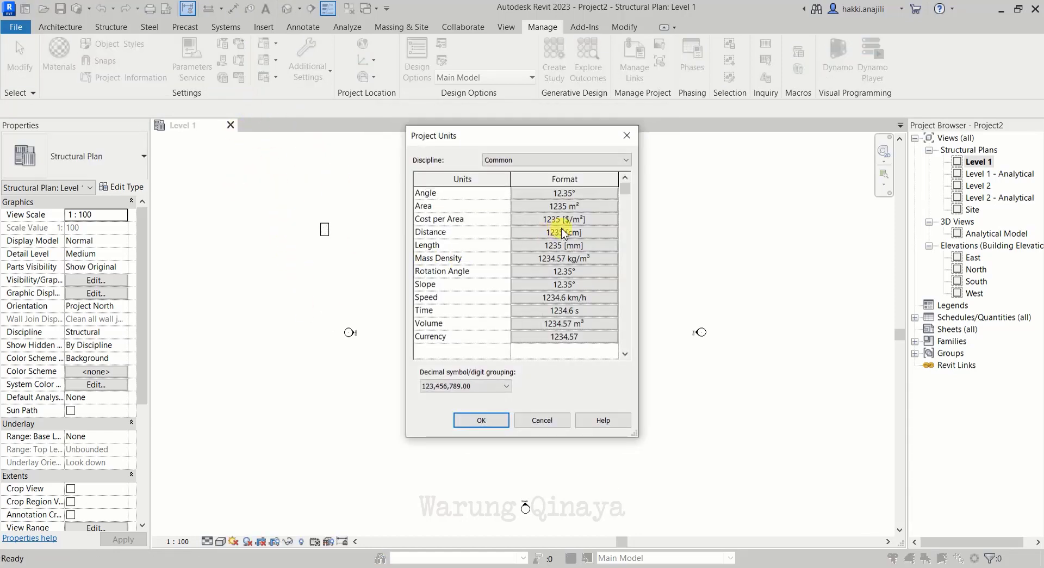
pyautogui.click(583, 246)
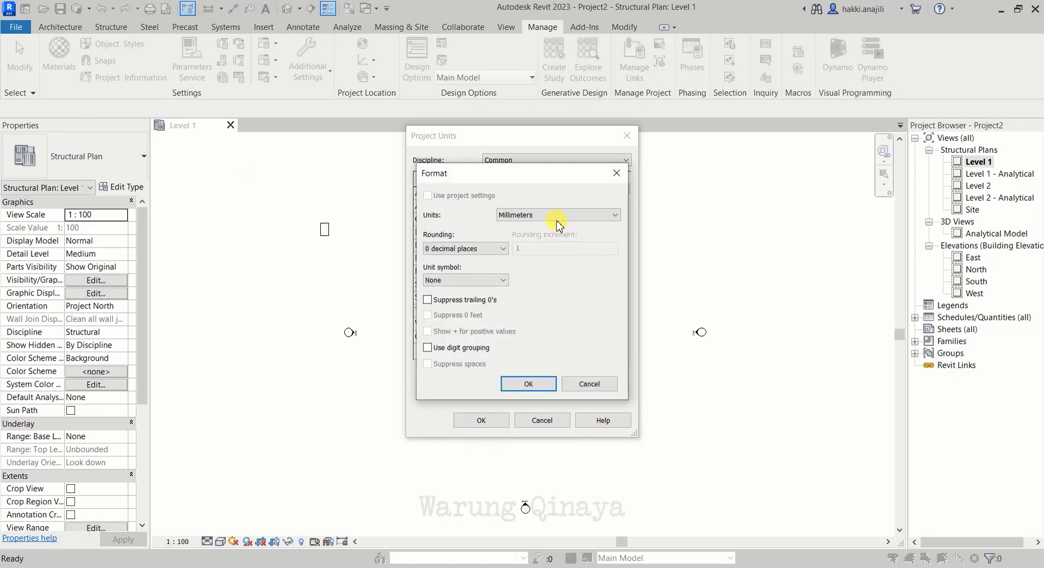
pyautogui.click(555, 216)
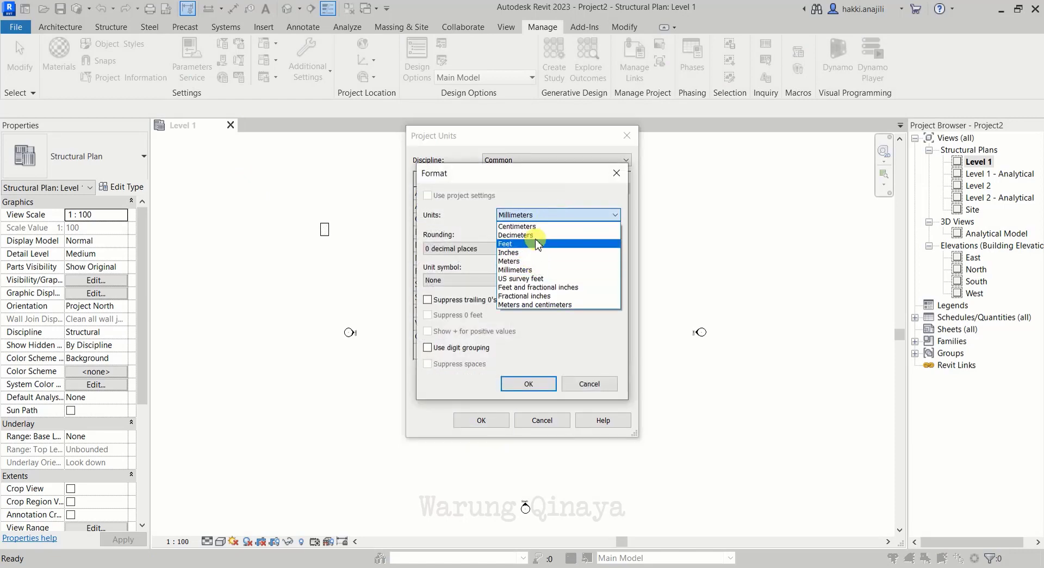
pyautogui.click(541, 226)
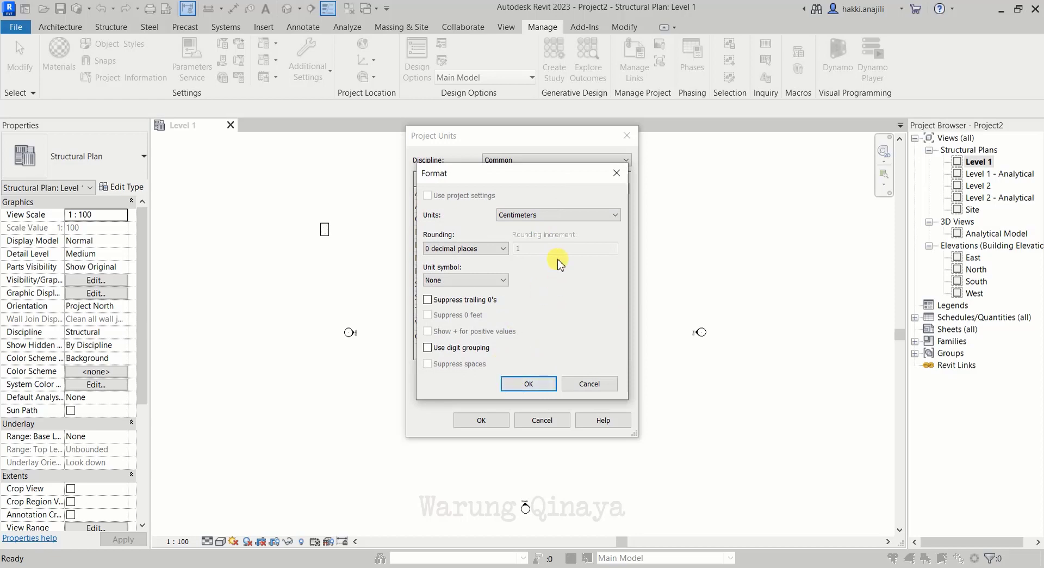
pyautogui.click(530, 382)
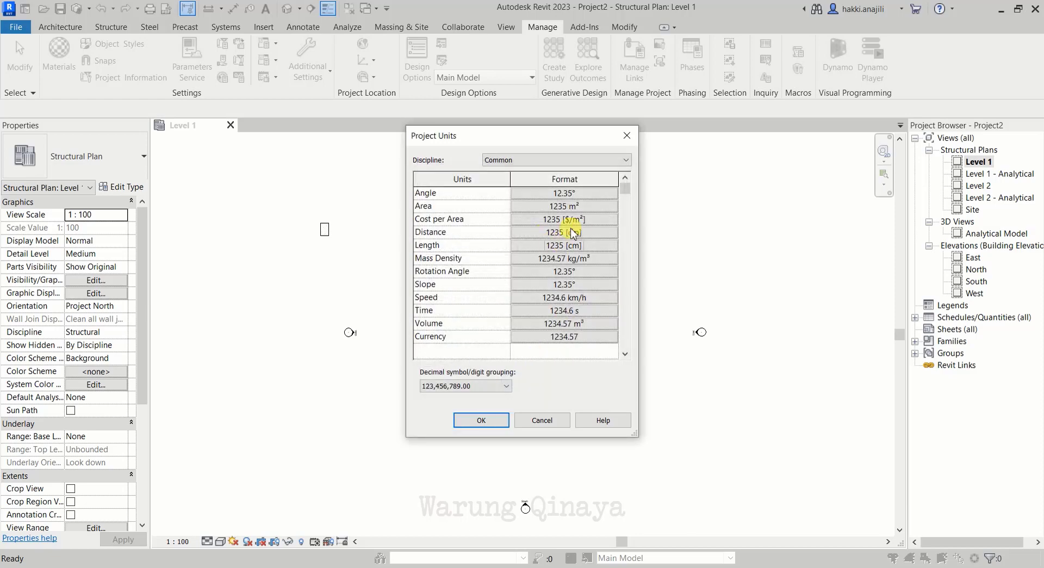
pyautogui.click(482, 420)
pyautogui.scroll(-2, 455, 322)
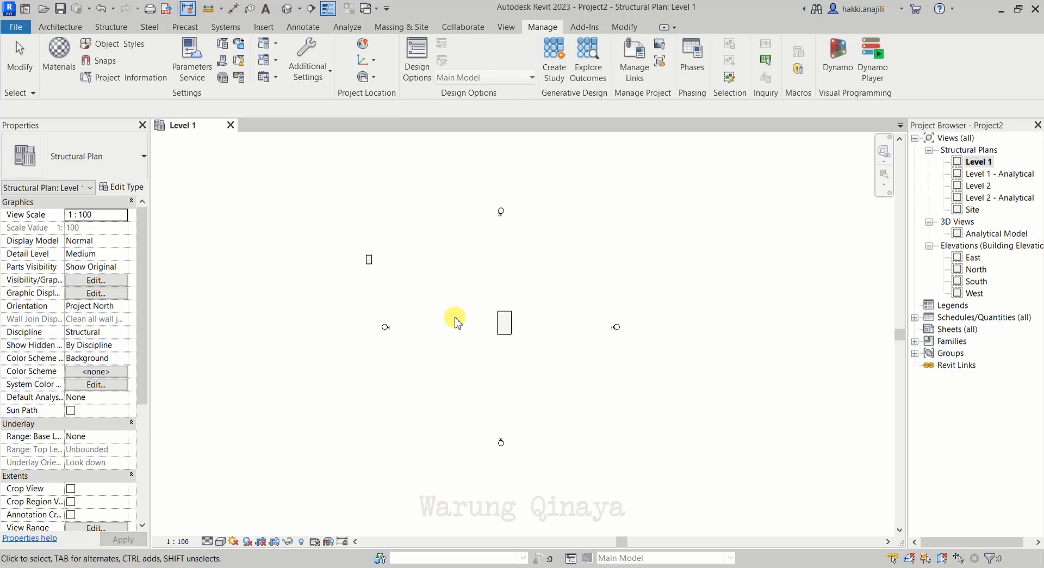
pyautogui.scroll(1, 479, 308)
pyautogui.scroll(2, 467, 284)
pyautogui.moveTo(263, 230); pyautogui.dragTo(203, 171)
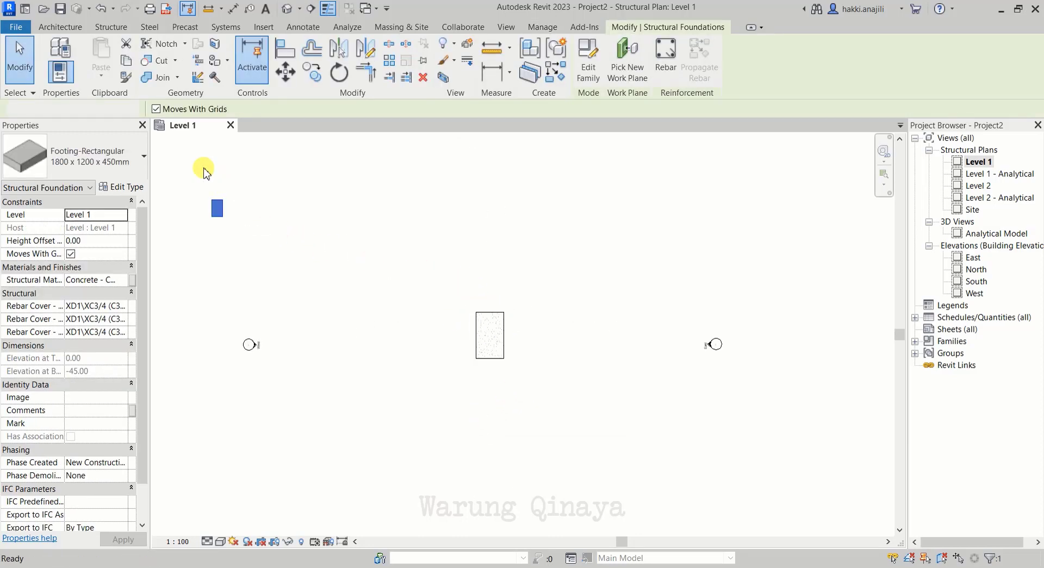
pyautogui.click(204, 171)
pyautogui.scroll(-2, 517, 282)
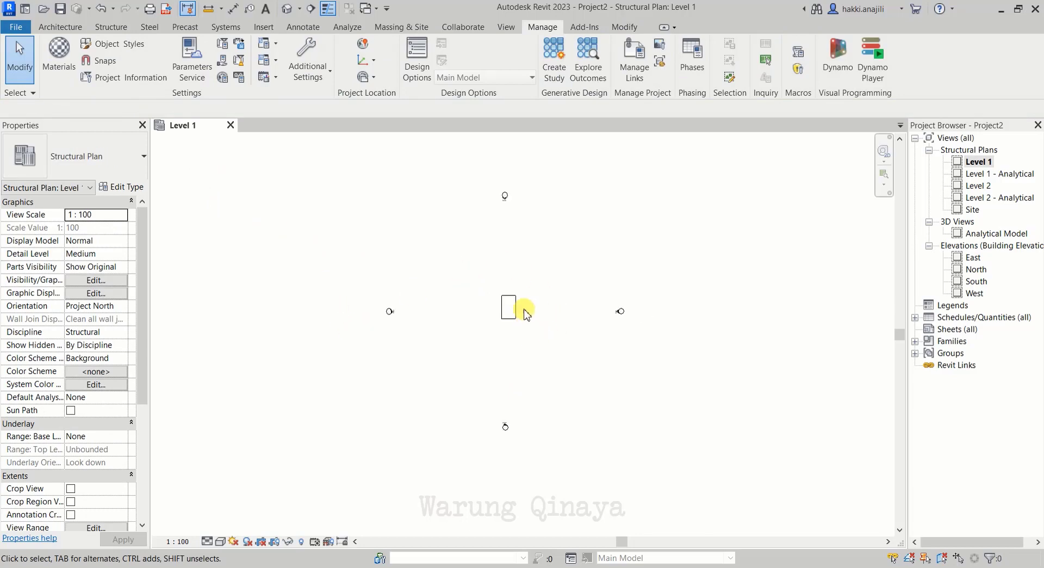
pyautogui.scroll(2, 506, 310)
pyautogui.scroll(3, 473, 305)
pyautogui.scroll(1, 517, 292)
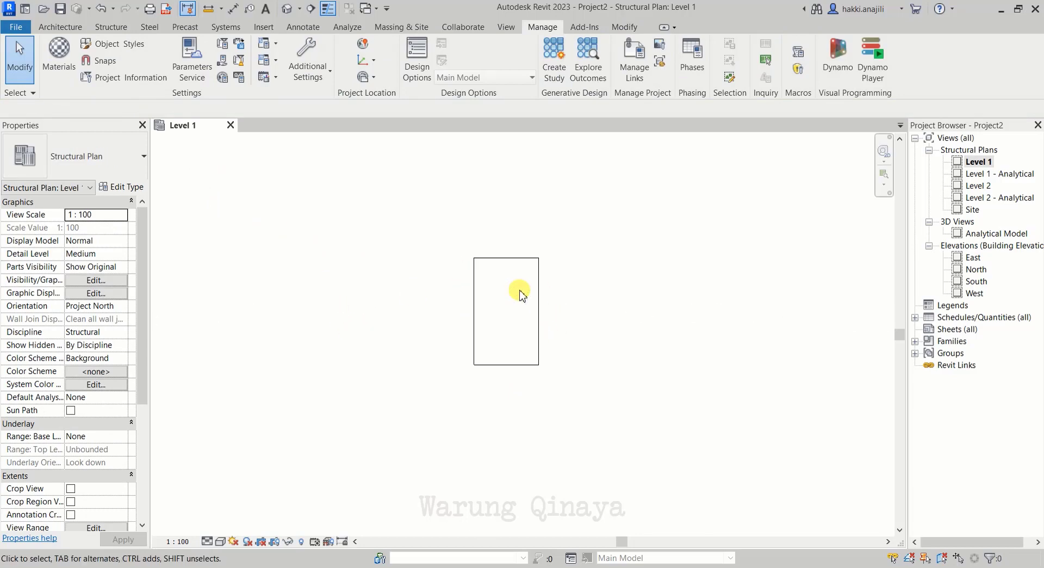
pyautogui.scroll(1, 439, 324)
pyautogui.scroll(-2, 452, 310)
pyautogui.scroll(2, 473, 298)
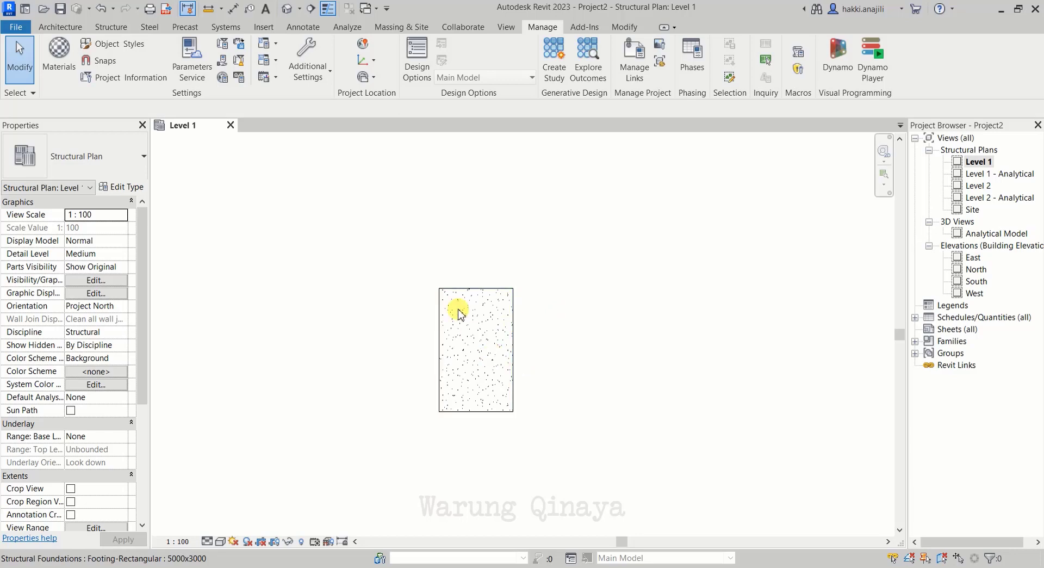
pyautogui.scroll(-1, 490, 332)
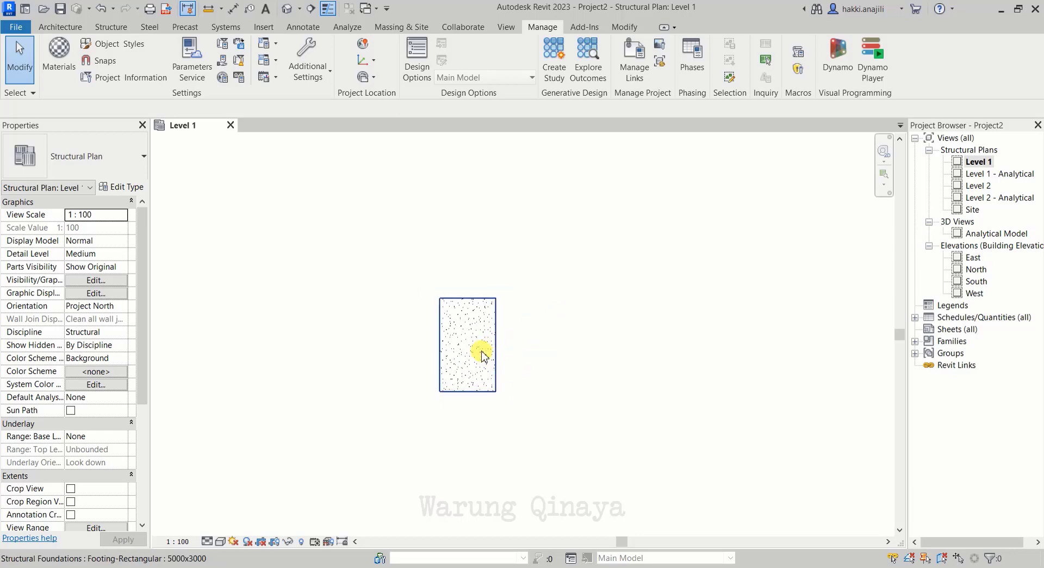
pyautogui.click(468, 332)
pyautogui.click(531, 319)
pyautogui.scroll(2, 429, 368)
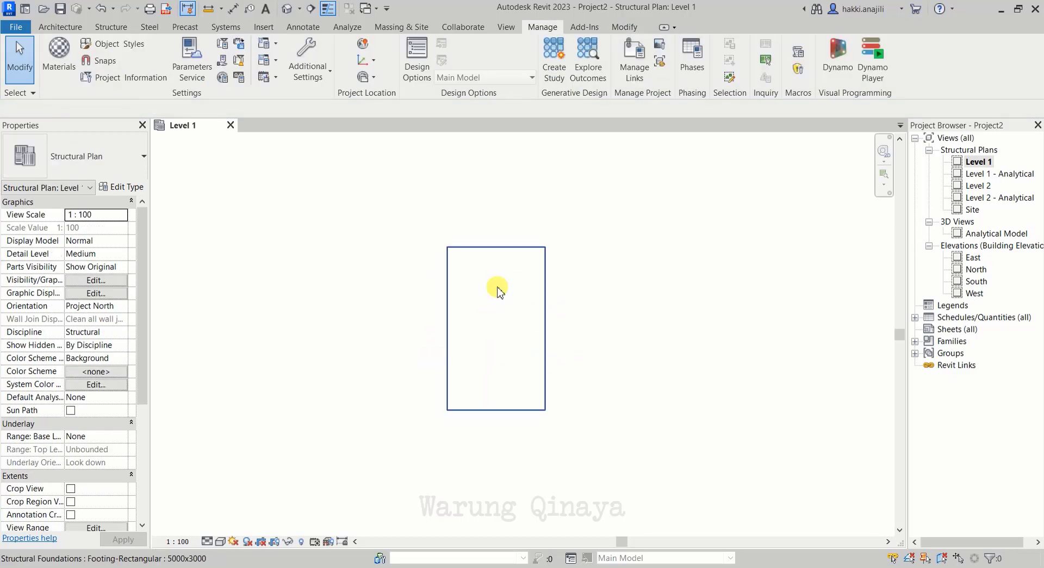
pyautogui.scroll(-2, 427, 293)
pyautogui.scroll(2, 444, 276)
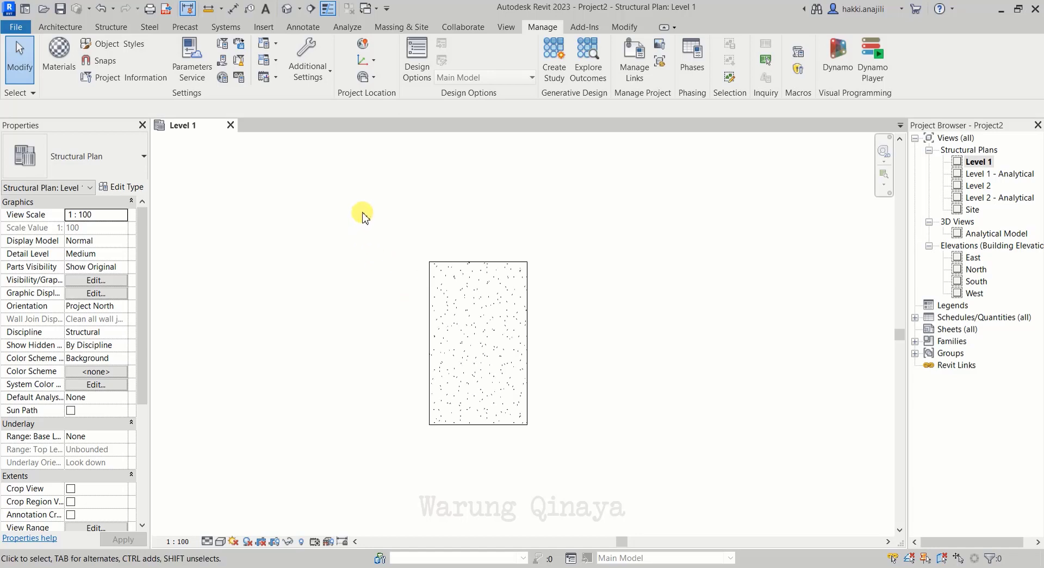
pyautogui.scroll(-3, 525, 346)
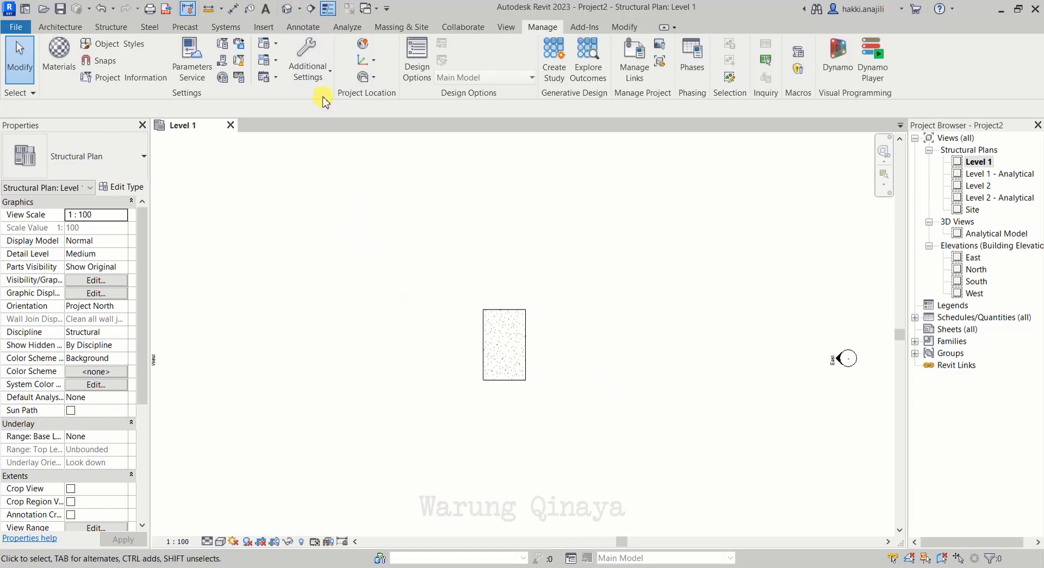
# Step: Draw a horizontal Detail-type section across the footing from left to right
pyautogui.click(309, 9)
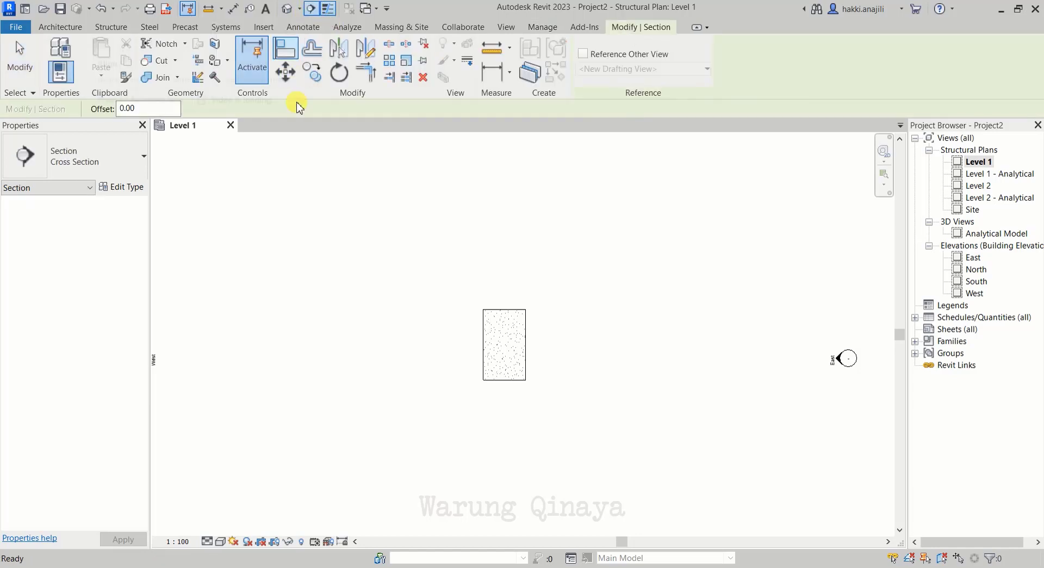
pyautogui.click(125, 156)
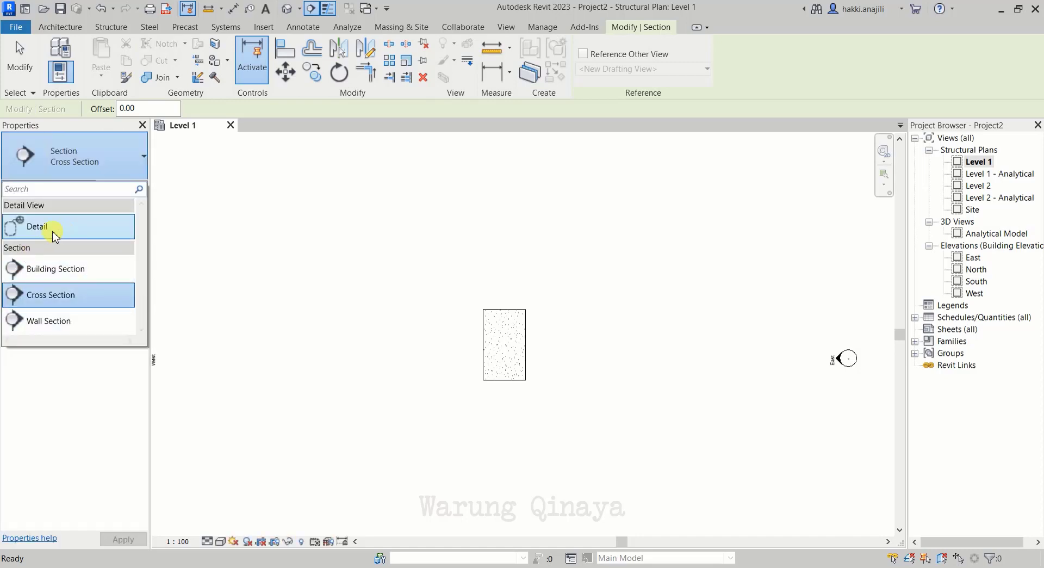
pyautogui.click(55, 234)
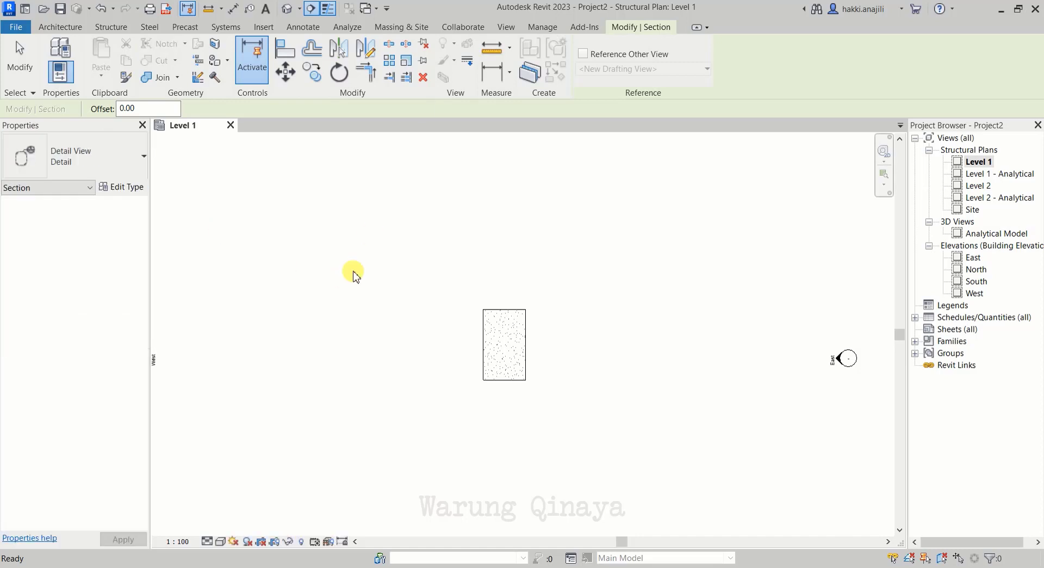
pyautogui.scroll(2, 562, 365)
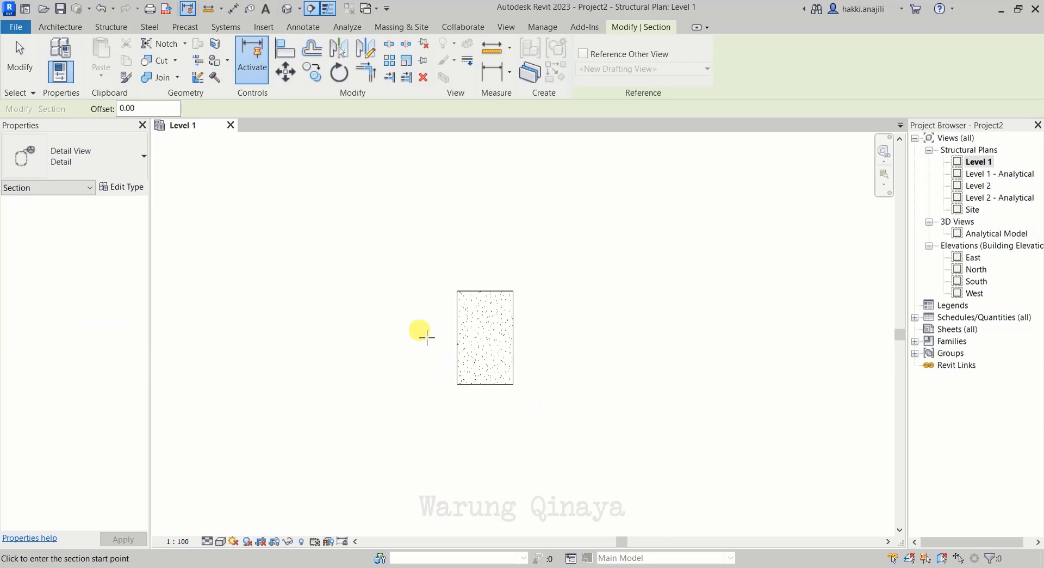
pyautogui.scroll(1, 445, 321)
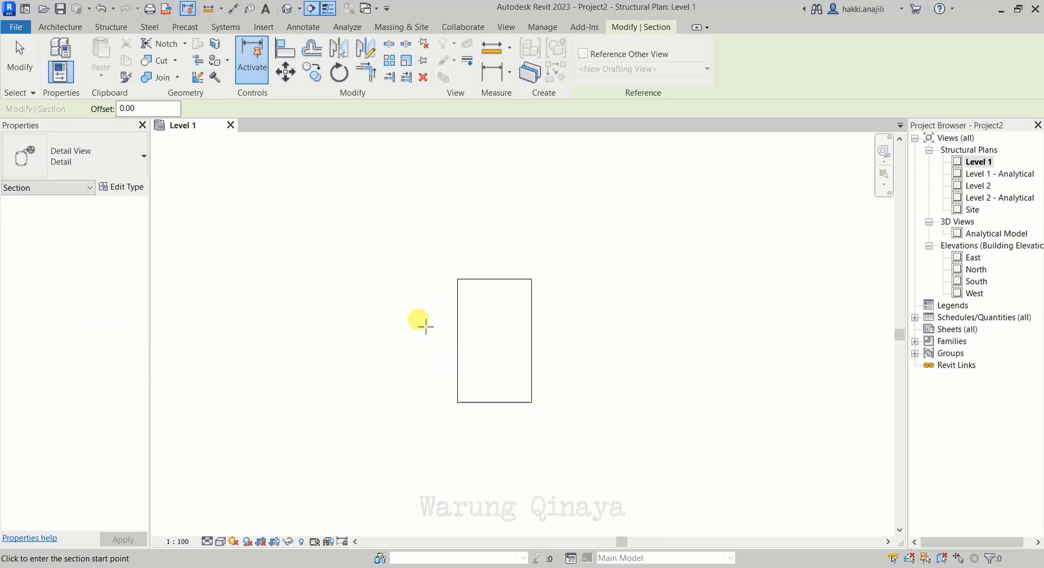
pyautogui.click(392, 314)
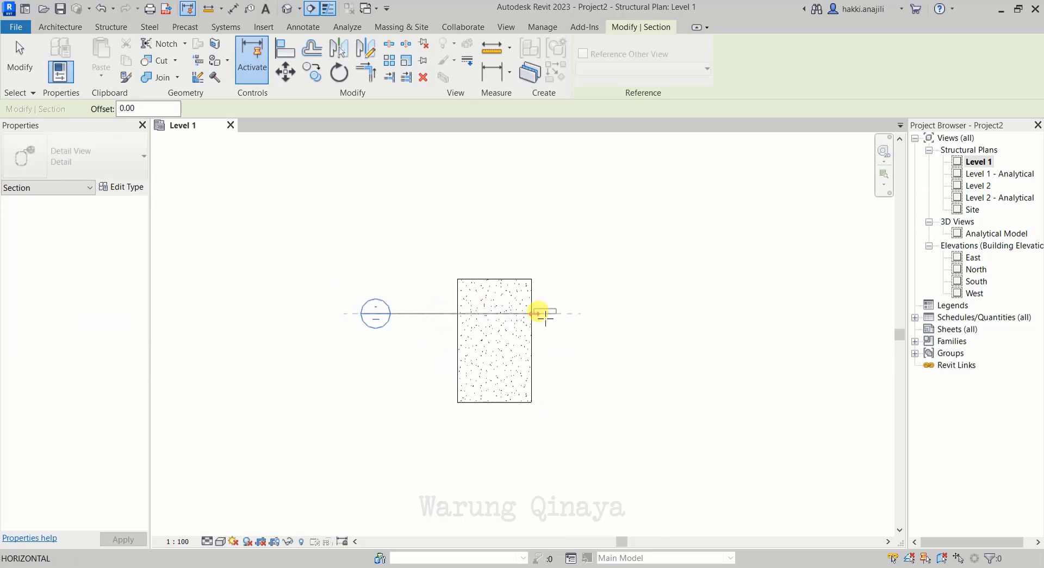
pyautogui.click(589, 313)
pyautogui.press('Escape')
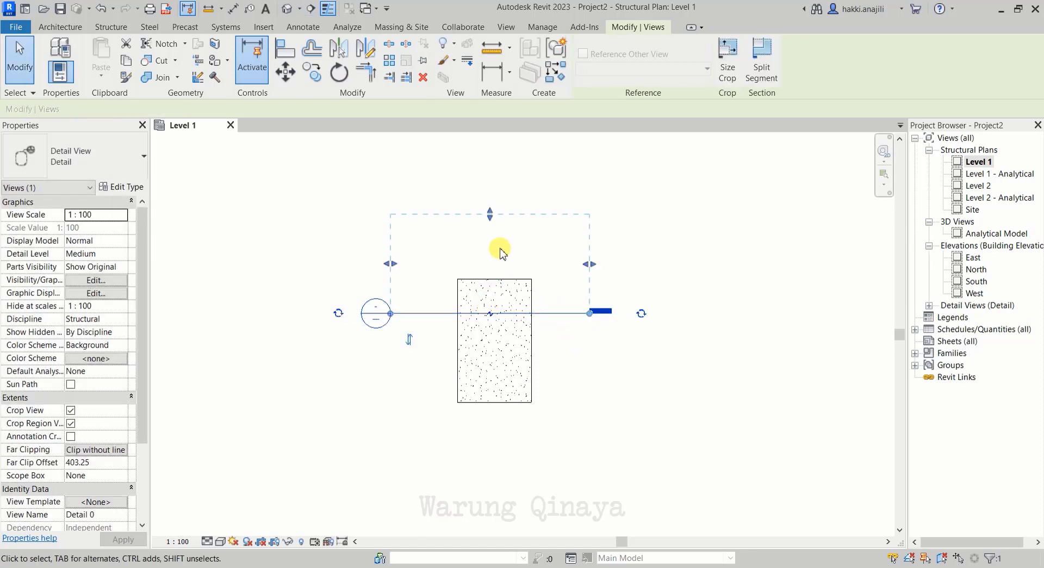
pyautogui.click(659, 224)
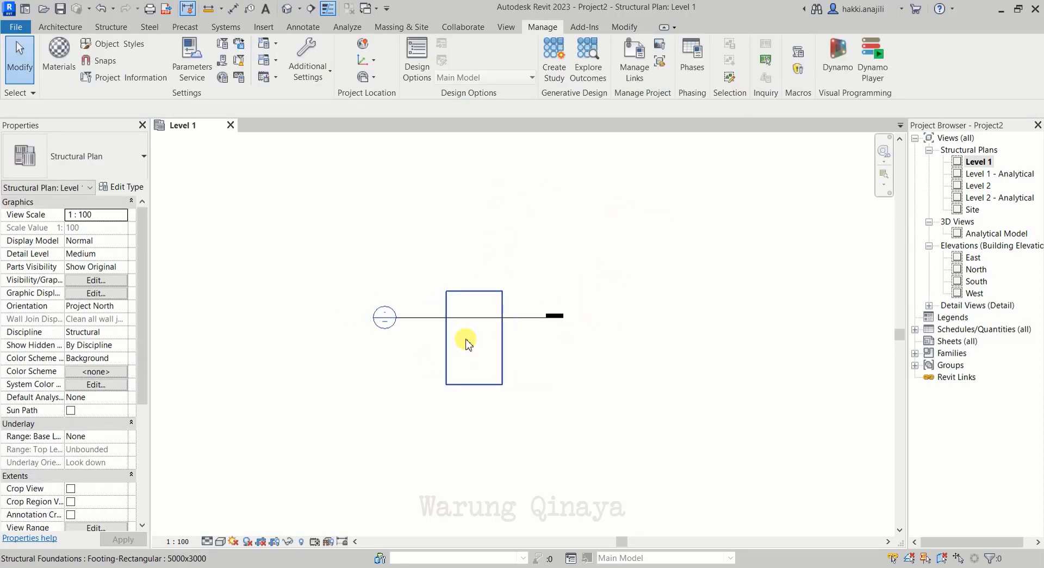
# Step: Draw a second detail section vertically through the footing from top to bottom
pyautogui.scroll(1, 466, 335)
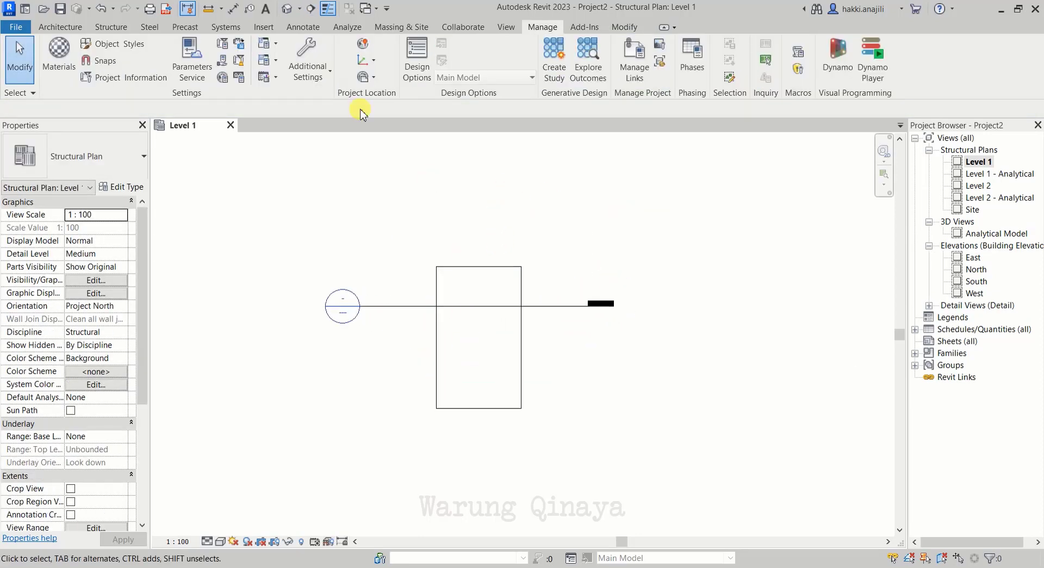
pyautogui.click(317, 8)
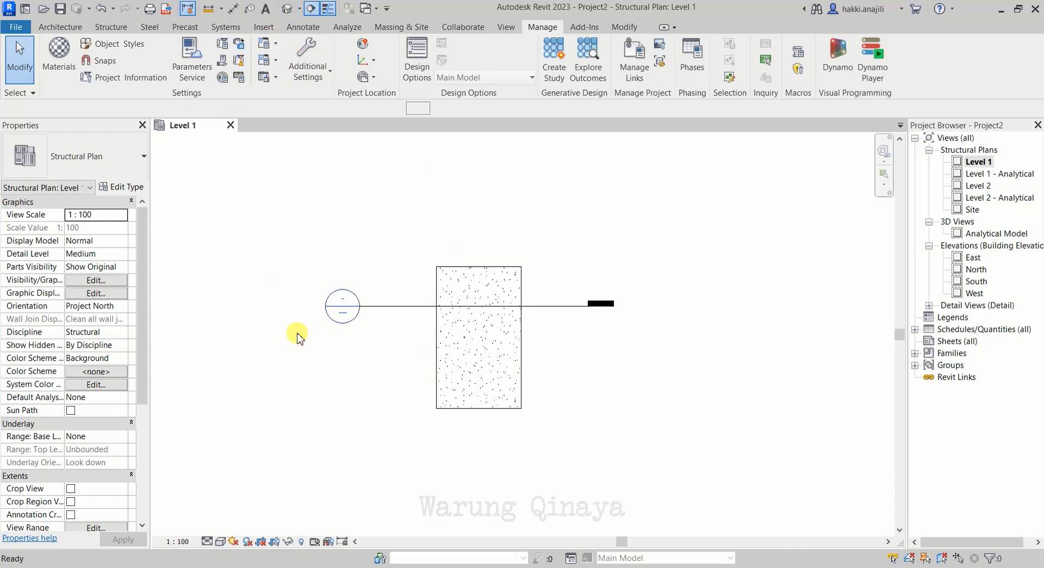
pyautogui.click(488, 223)
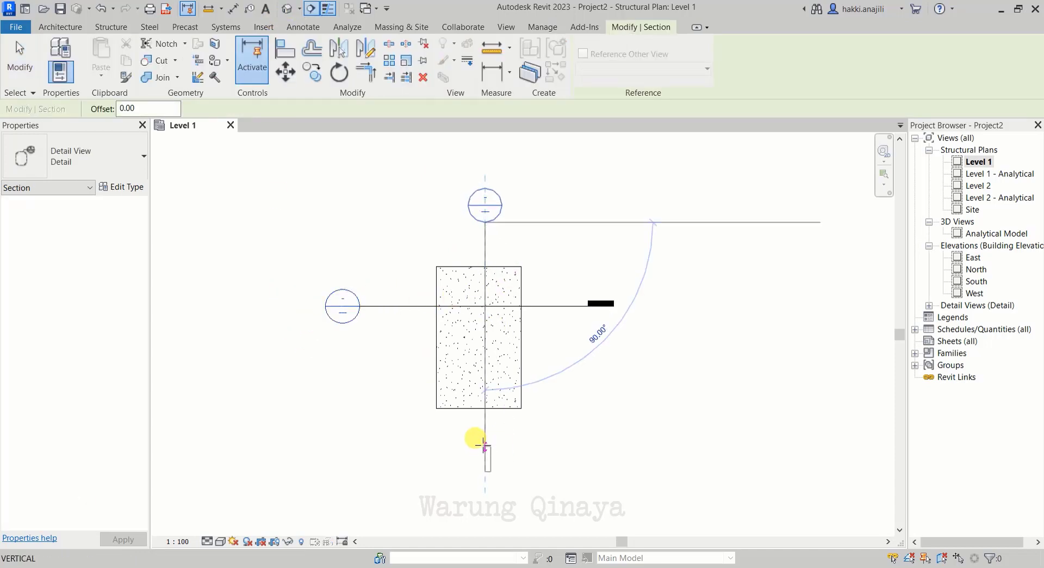
pyautogui.click(484, 443)
pyautogui.press('Escape')
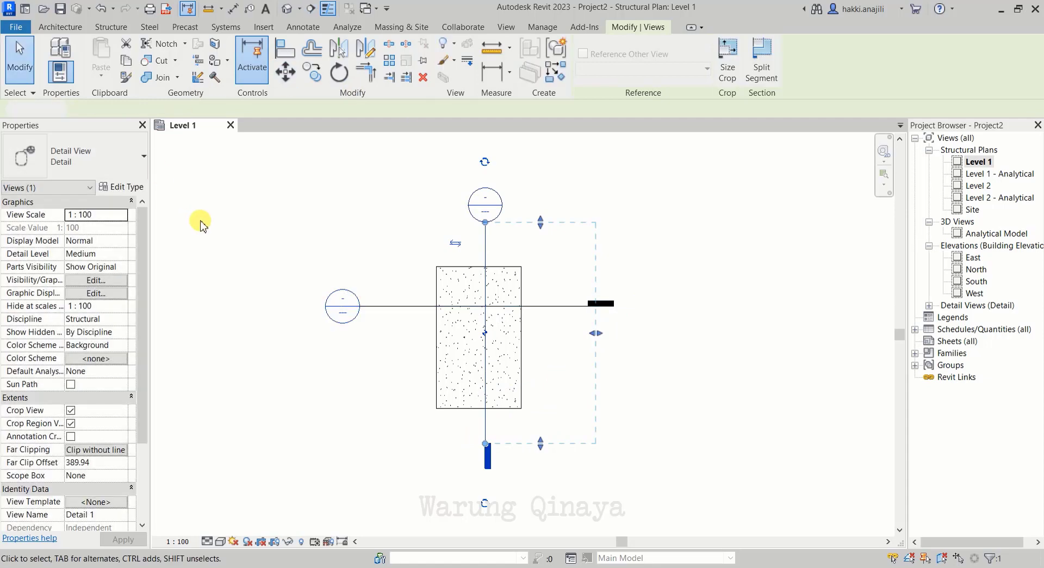
pyautogui.click(202, 226)
pyautogui.scroll(-2, 305, 269)
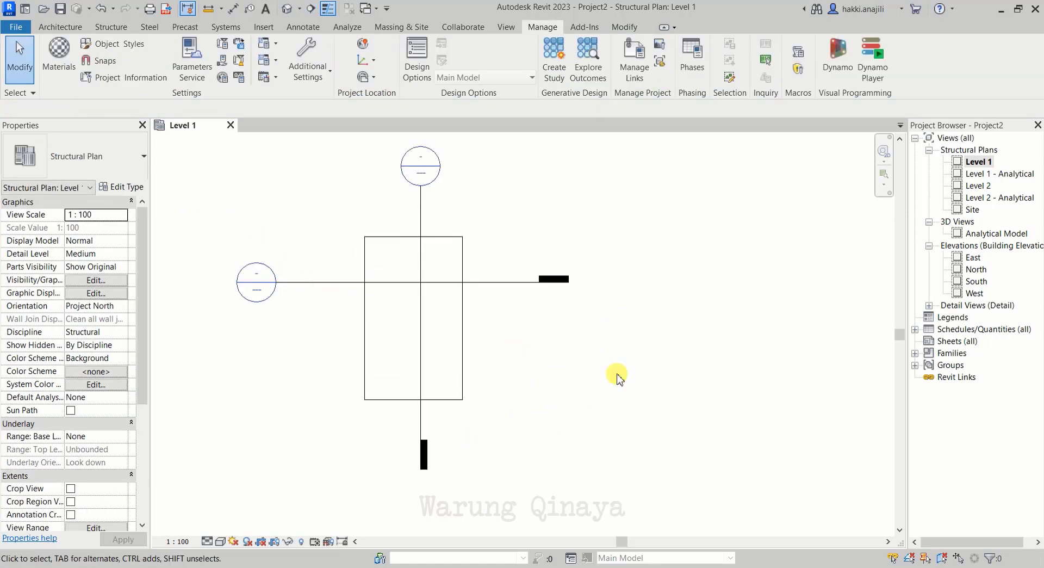
# Step: Open the Detail 0 section view from the Project Browser
pyautogui.scroll(-2, 615, 372)
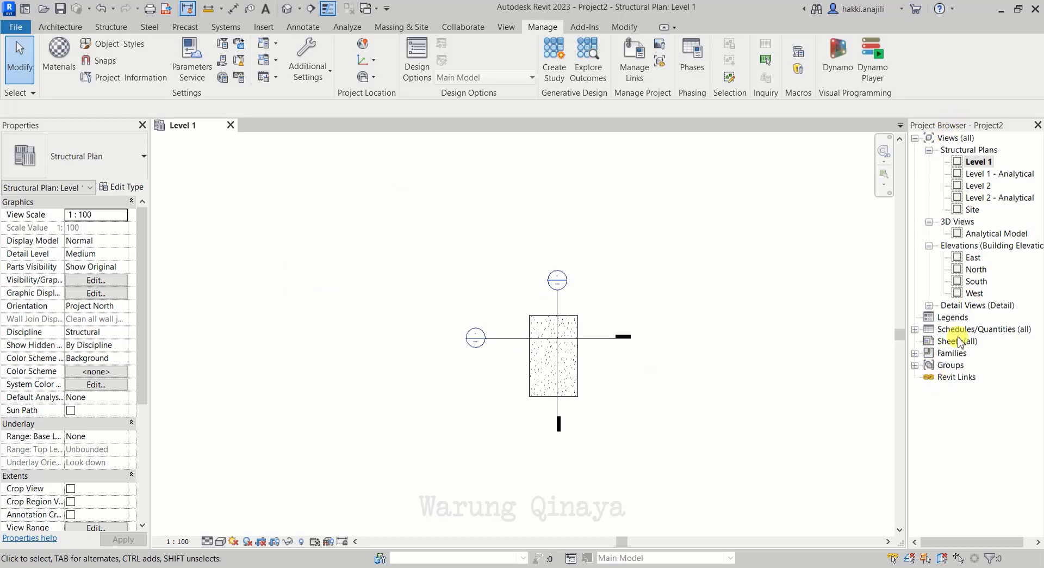
pyautogui.click(929, 305)
pyautogui.click(980, 317)
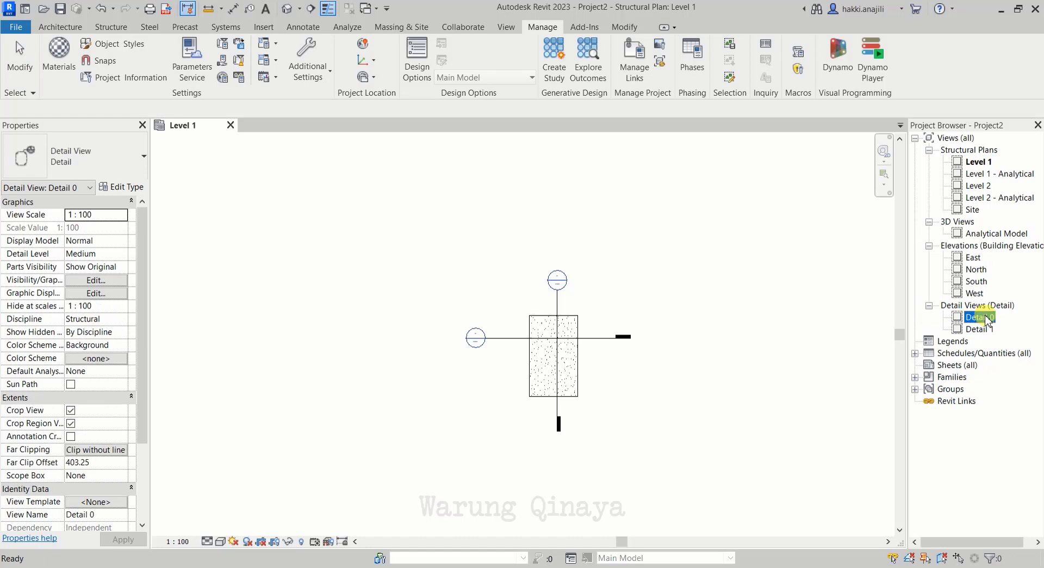
pyautogui.rightClick(617, 342)
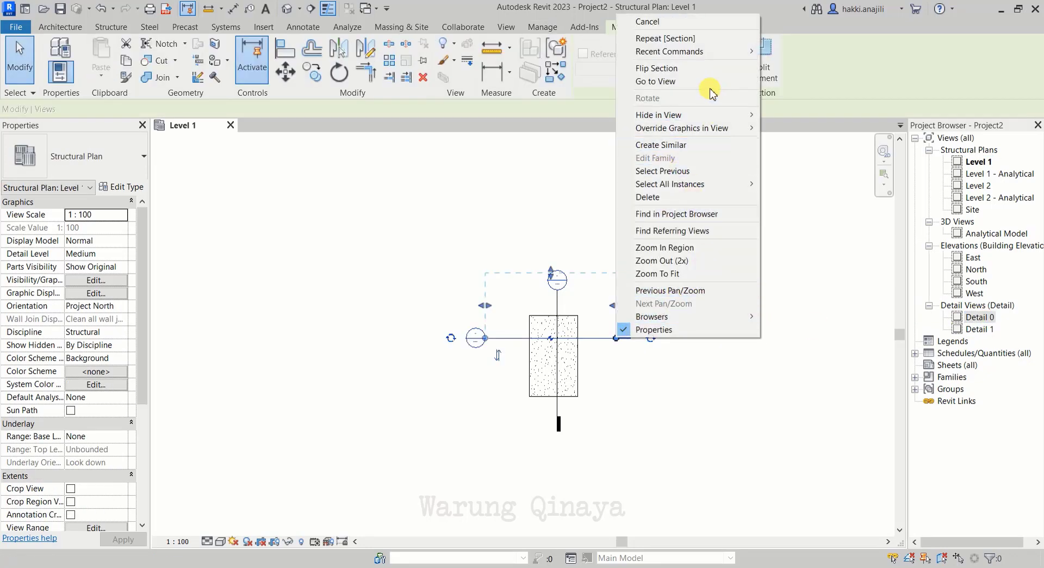
pyautogui.click(672, 83)
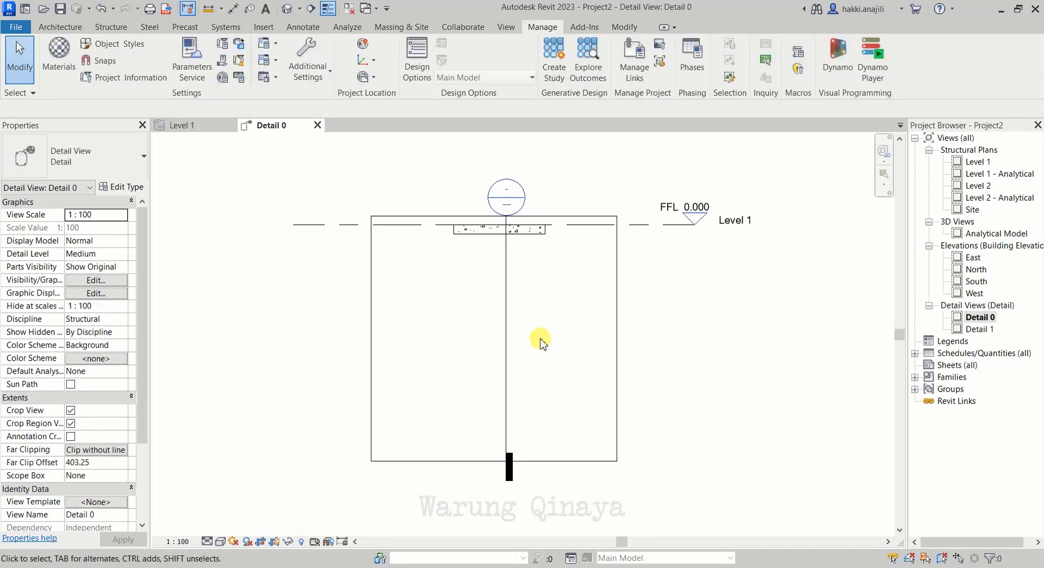
# Step: Pull the Detail 0 crop region's bottom edge up toward the footing
pyautogui.moveTo(633, 369); pyautogui.dragTo(598, 334)
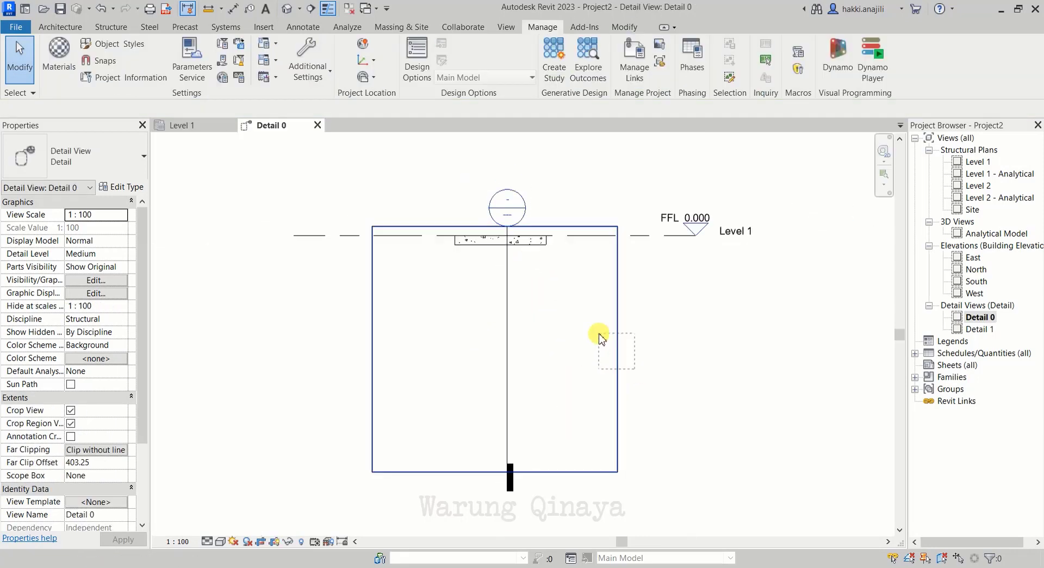
pyautogui.click(529, 487)
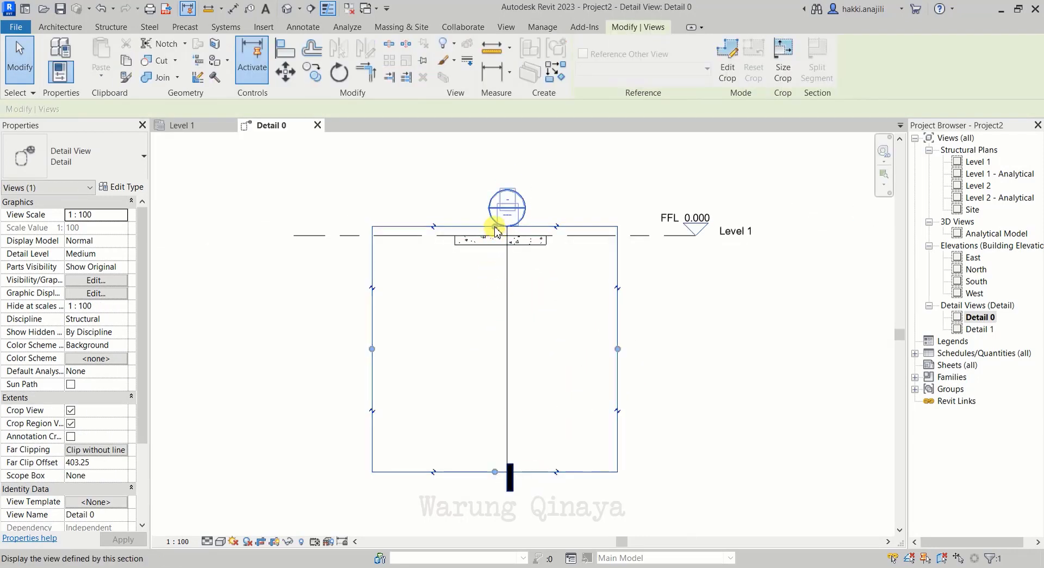
pyautogui.click(506, 158)
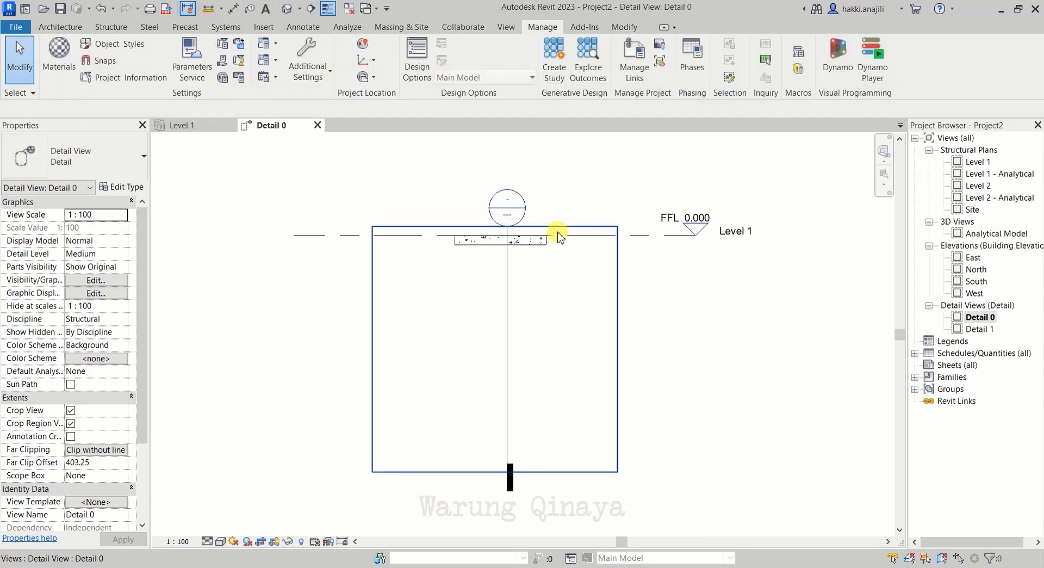
pyautogui.click(560, 229)
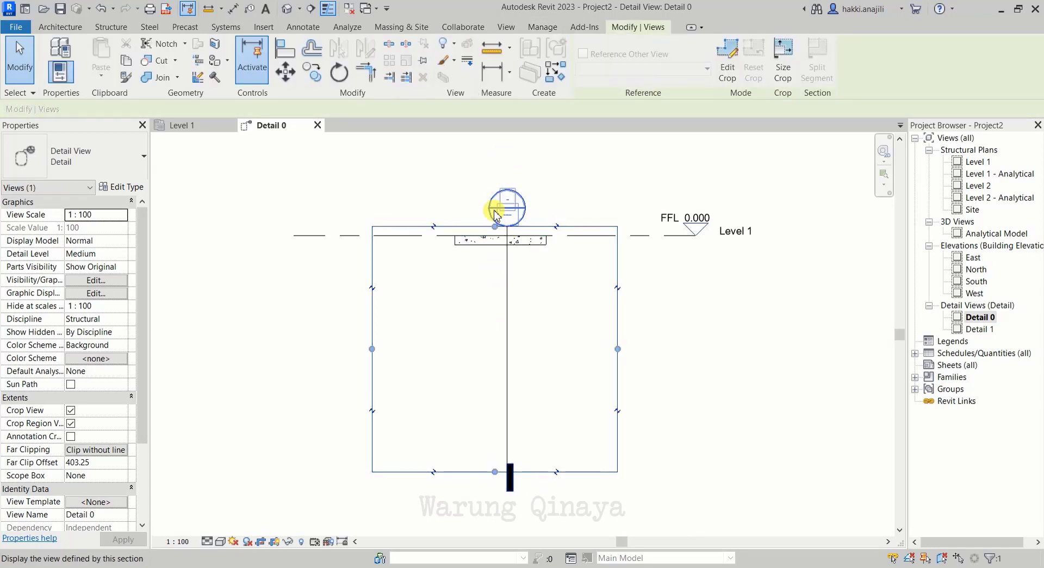
pyautogui.click(506, 348)
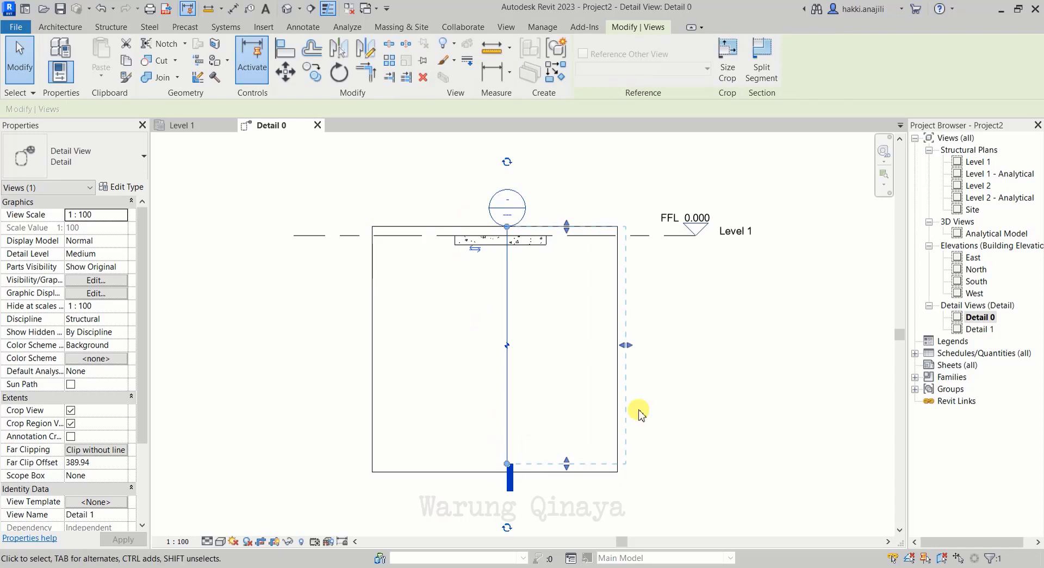
pyautogui.click(626, 406)
pyautogui.click(503, 473)
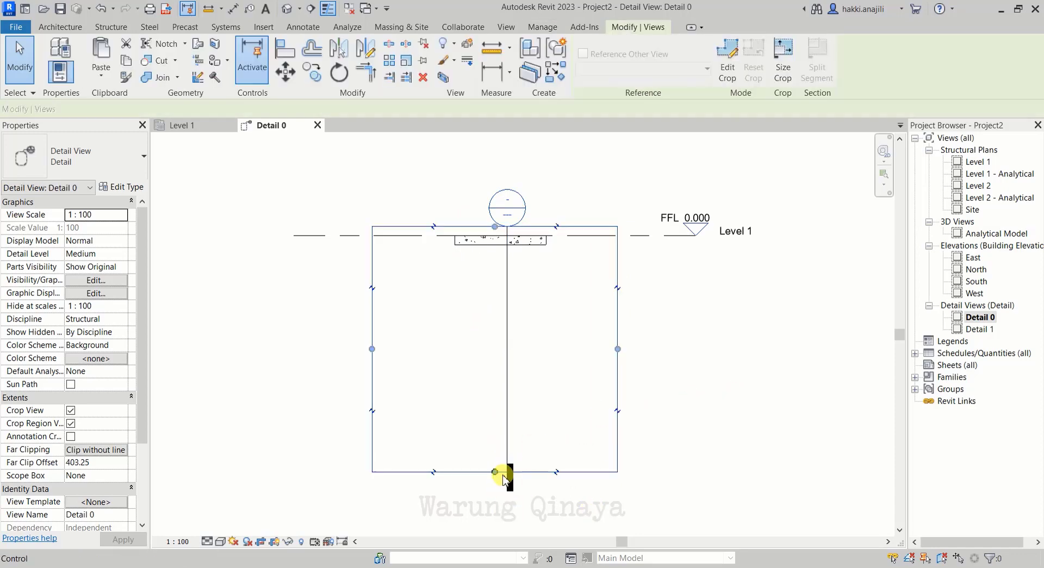
pyautogui.moveTo(503, 475); pyautogui.dragTo(485, 205)
pyautogui.scroll(-2, 485, 217)
pyautogui.click(457, 354)
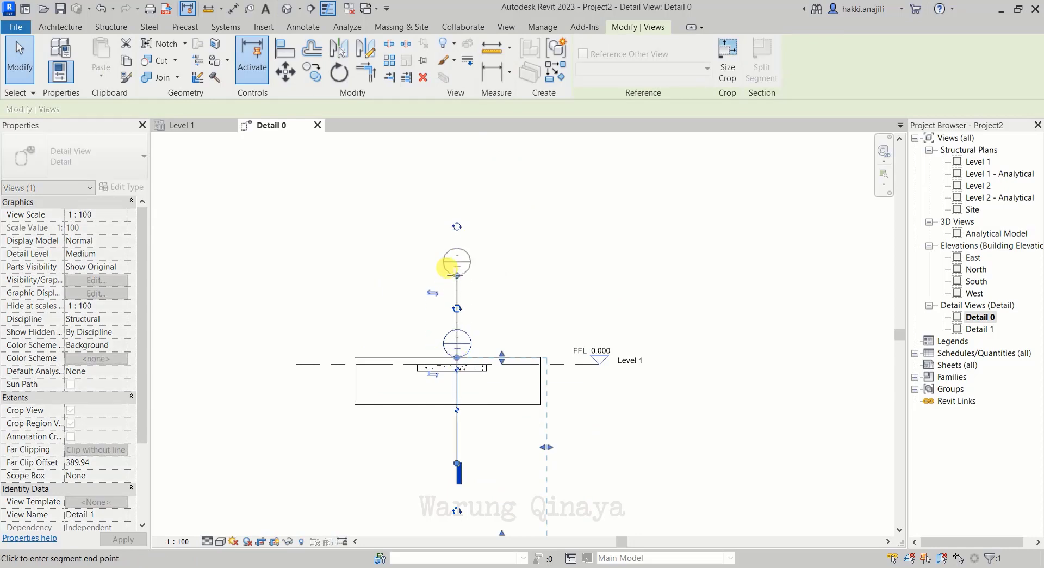
# Step: Adjust the crop region's top edge so it sits just above the footing
pyautogui.press('Escape')
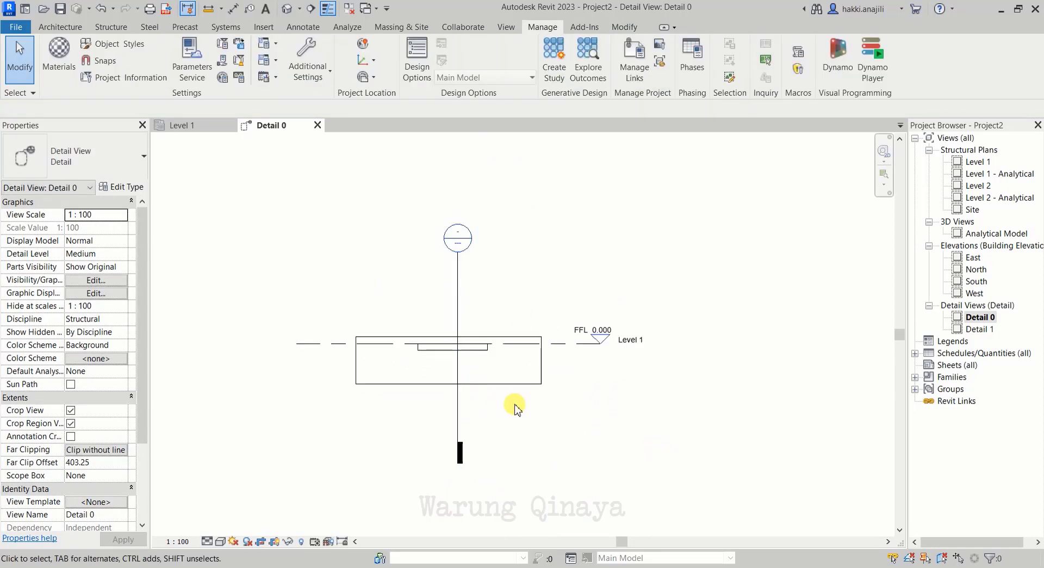
pyautogui.click(450, 336)
pyautogui.scroll(2, 448, 326)
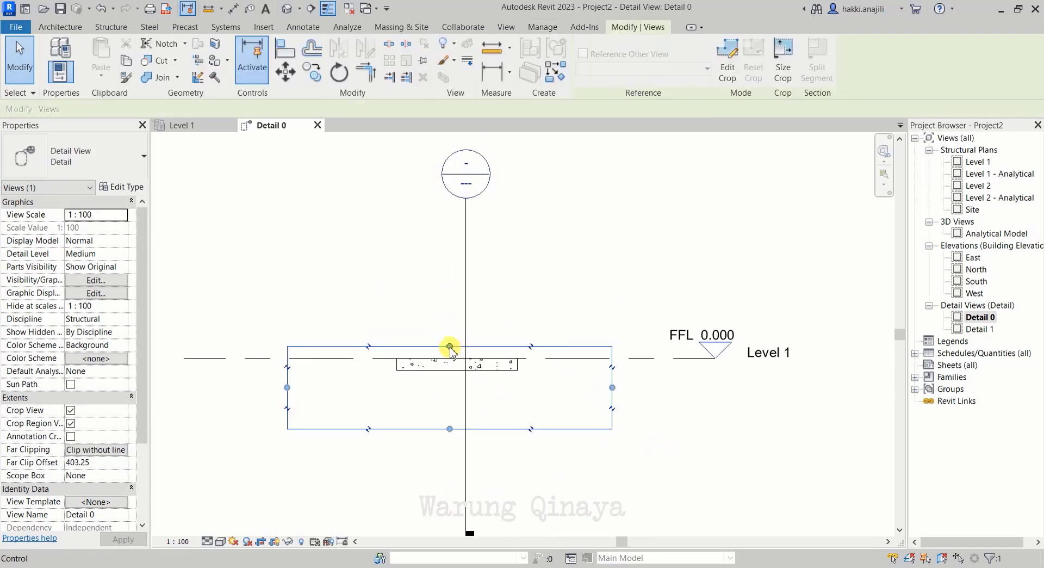
pyautogui.moveTo(450, 347); pyautogui.dragTo(451, 318)
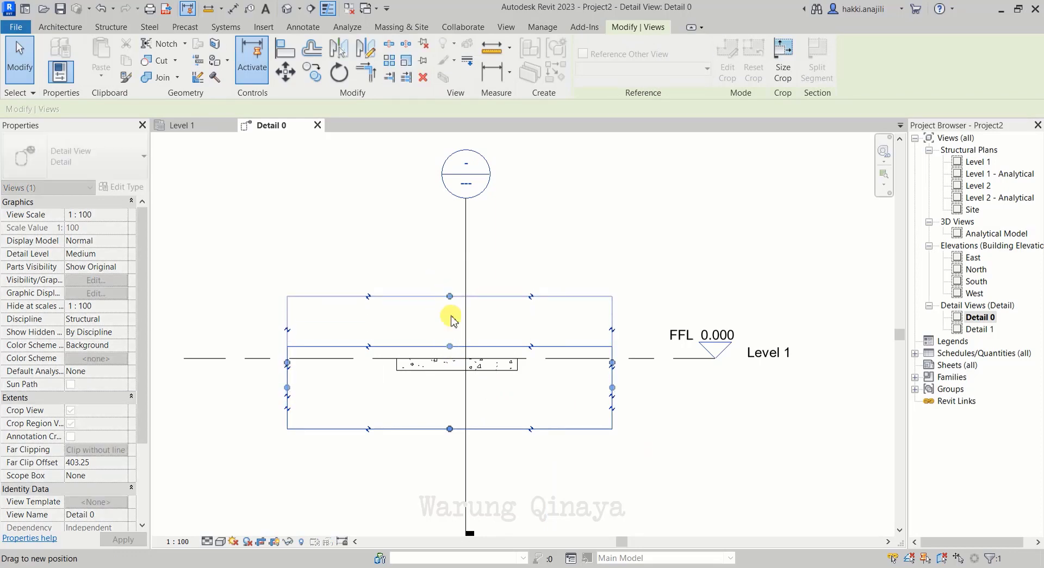
pyautogui.click(484, 482)
# Step: Set the Footing-Rectangular's Height Offset From Level to 30.00 in Properties
pyautogui.scroll(2, 471, 388)
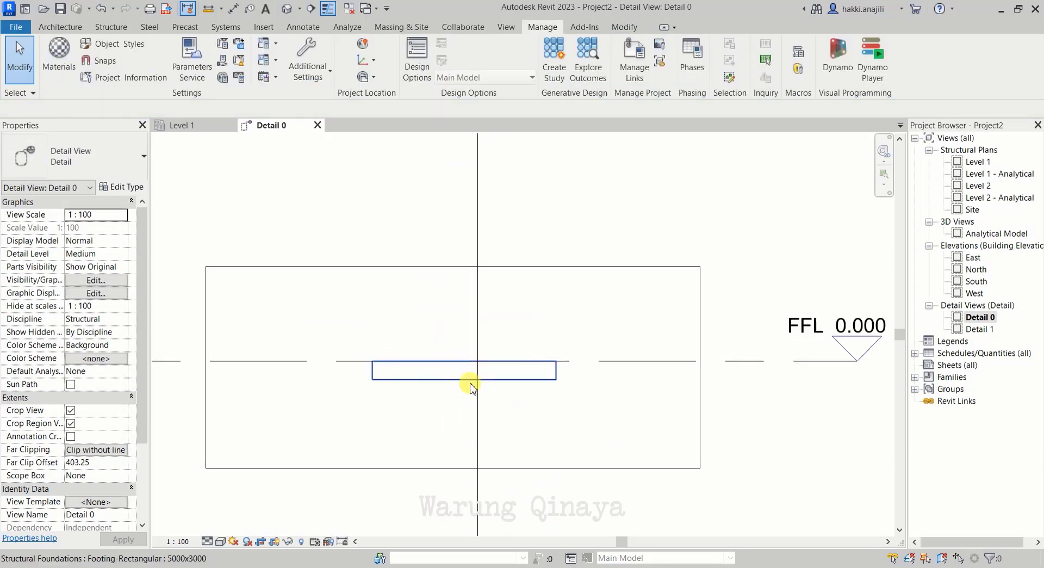
pyautogui.scroll(-2, 497, 376)
pyautogui.scroll(2, 545, 393)
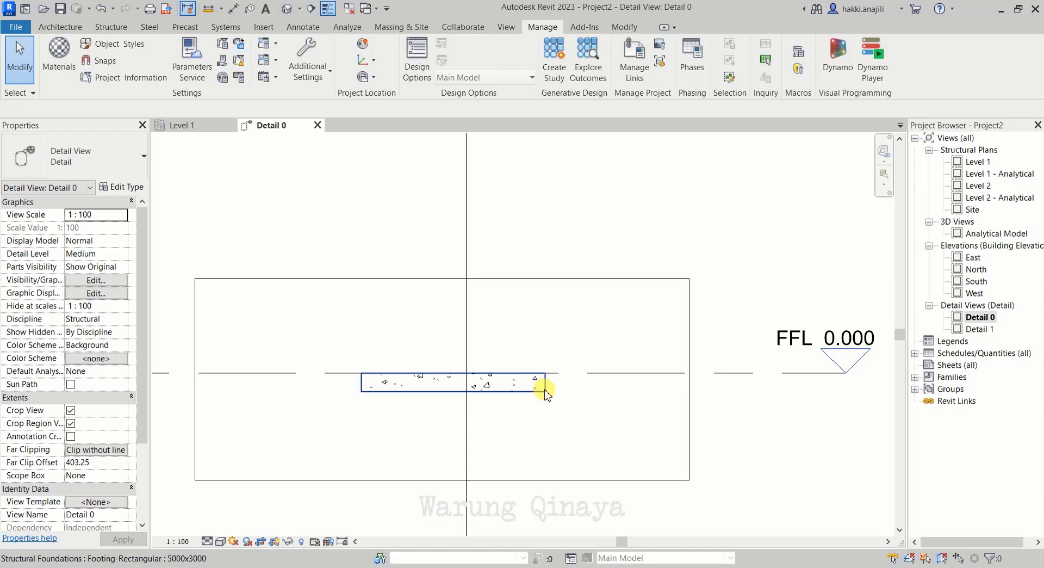
pyautogui.click(545, 391)
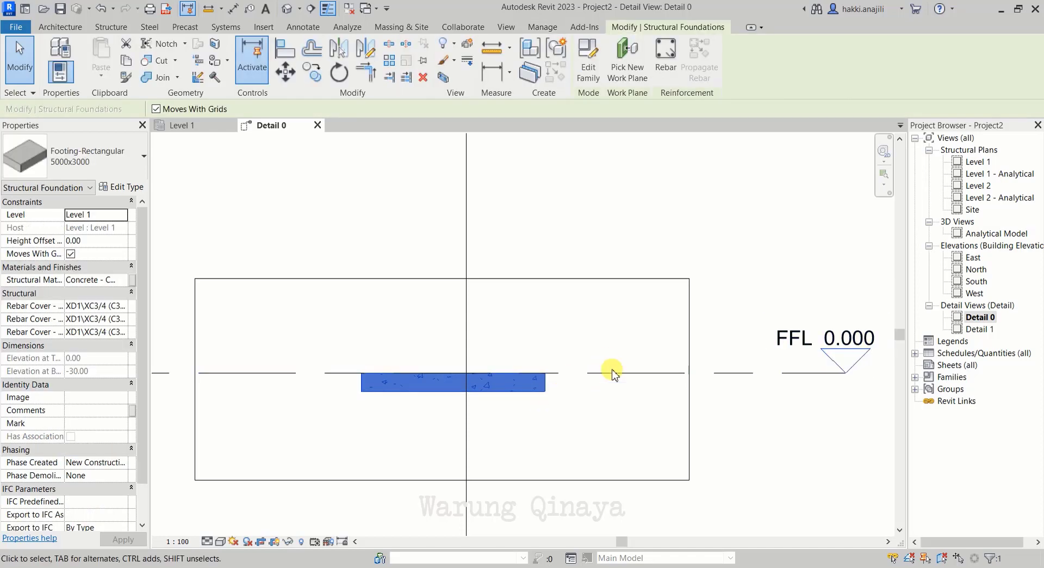
pyautogui.scroll(-2, 442, 373)
pyautogui.scroll(2, 422, 389)
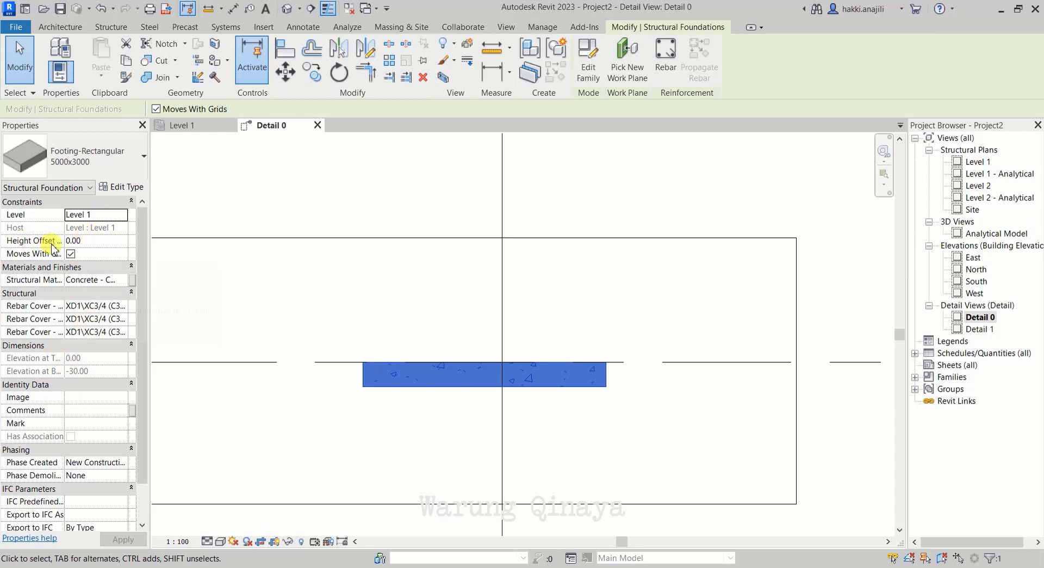
pyautogui.click(91, 243)
pyautogui.write('3')
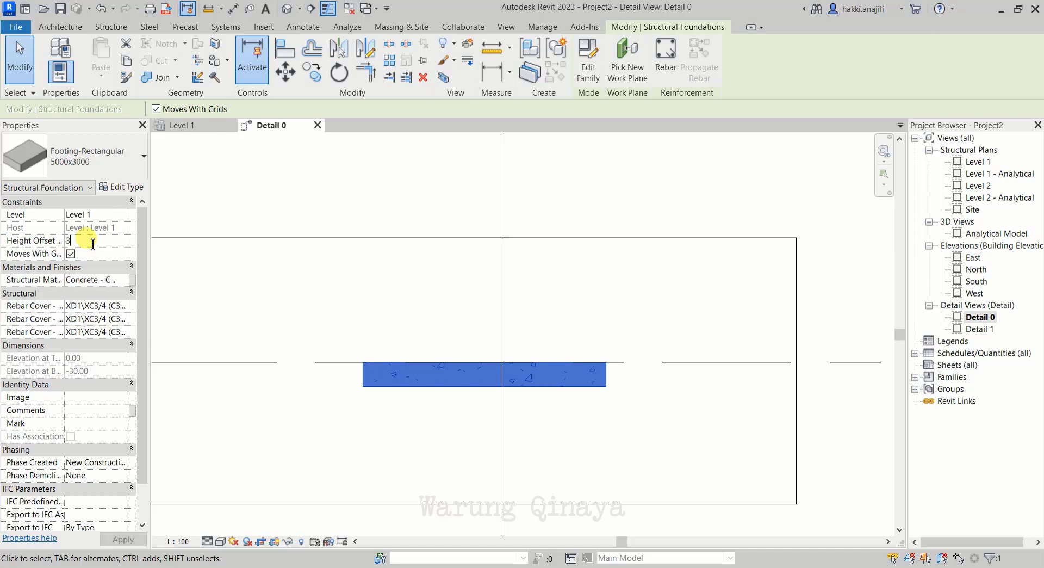
pyautogui.write('0')
pyautogui.press('Return')
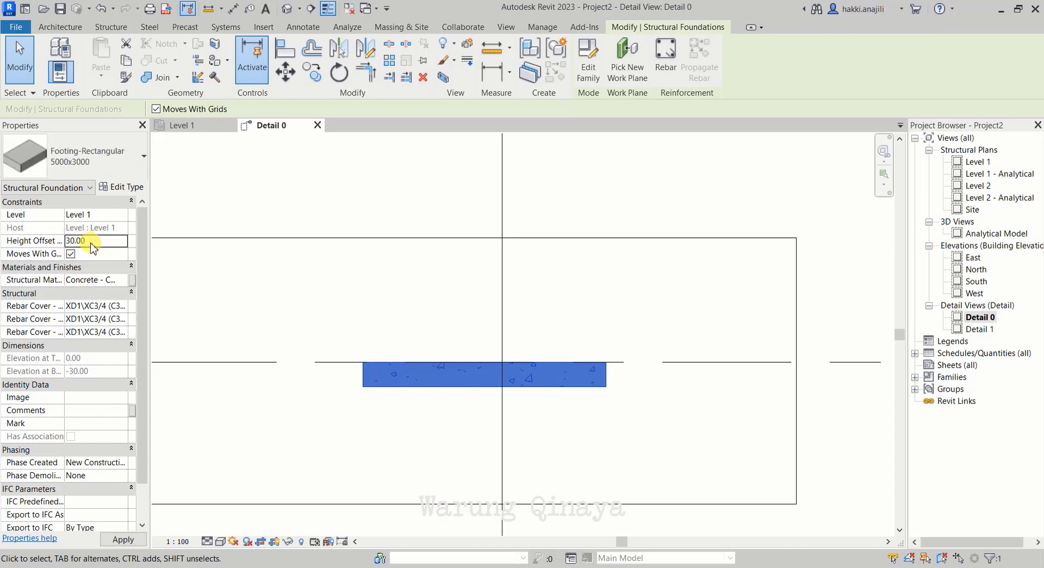
pyautogui.click(322, 379)
pyautogui.scroll(-3, 497, 296)
pyautogui.scroll(-1, 489, 344)
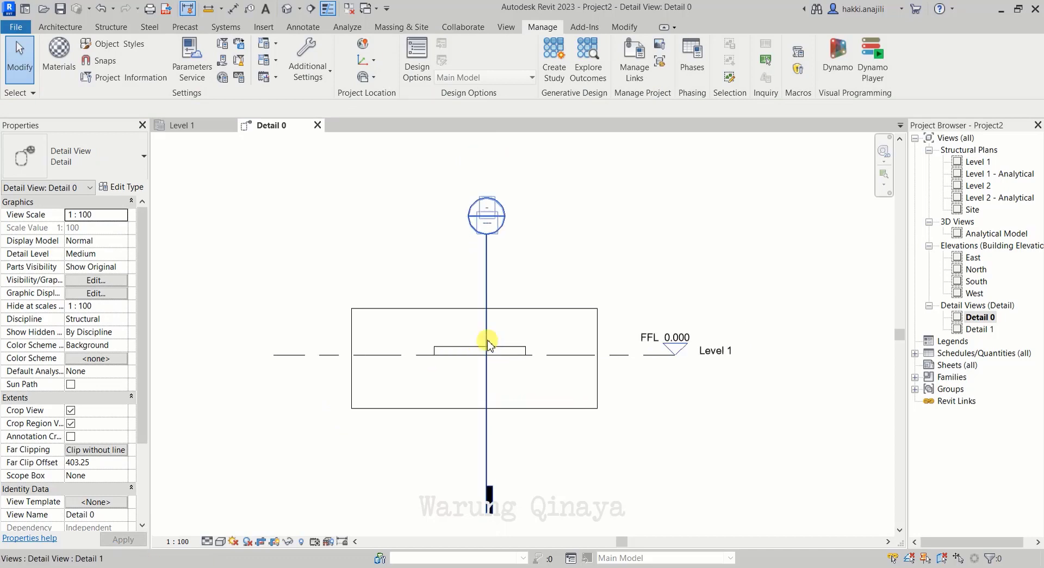
pyautogui.scroll(2, 488, 344)
# Step: Open the Detail 1 section view, leaving its name unchanged
pyautogui.scroll(-1, 444, 392)
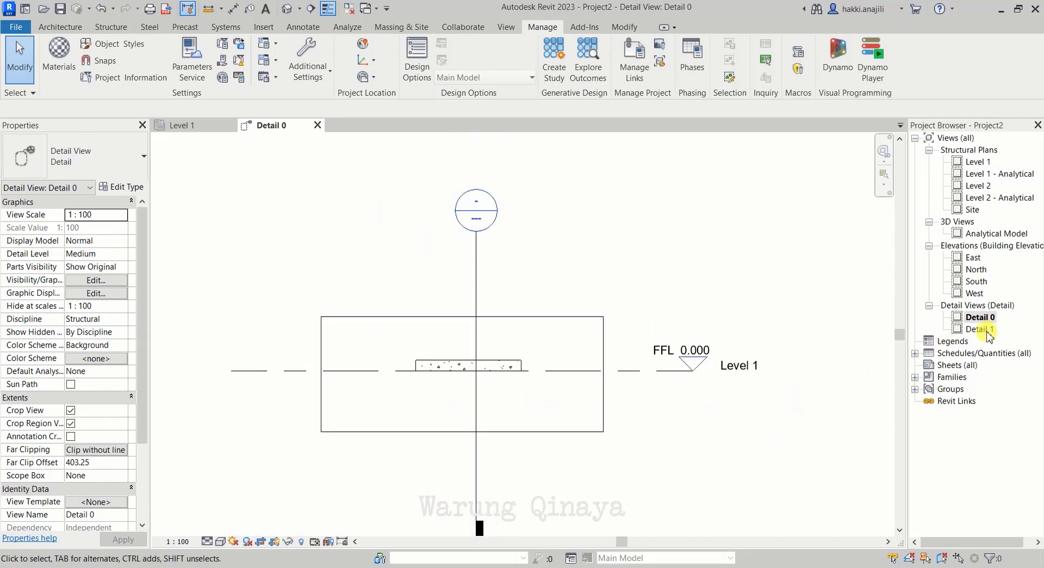
pyautogui.click(986, 330)
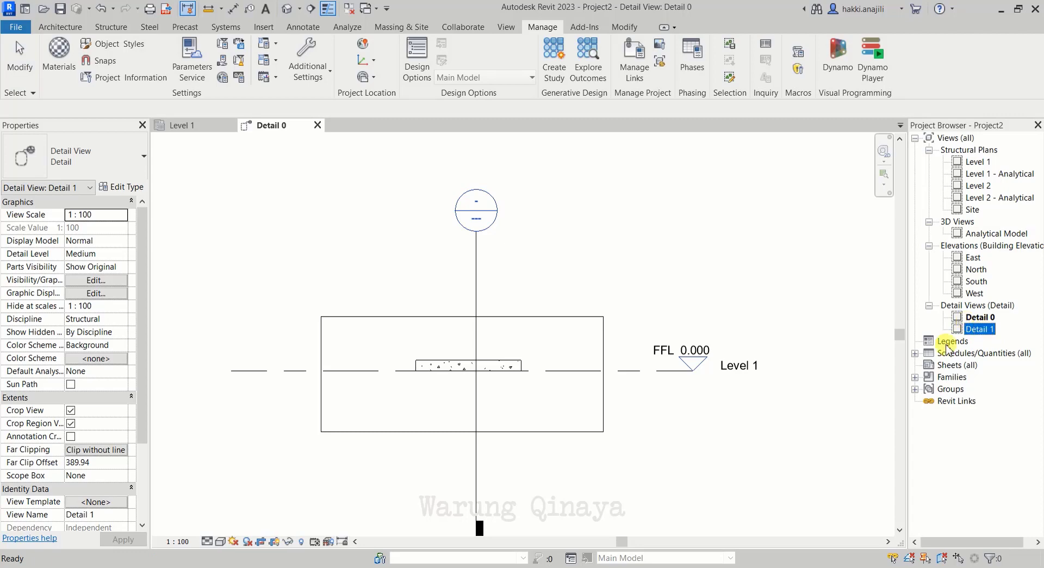
pyautogui.press('F2')
pyautogui.press('Return')
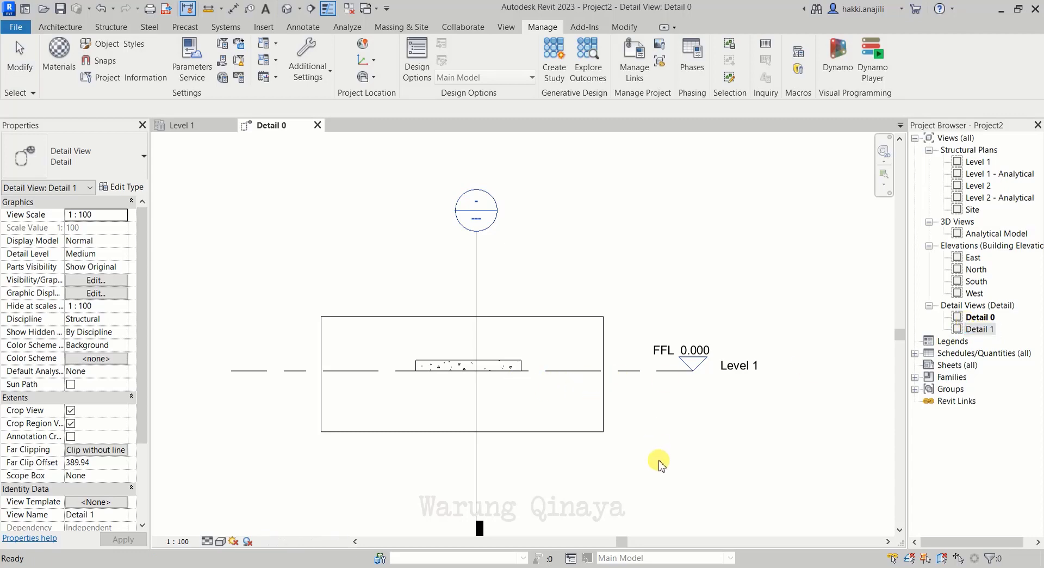
pyautogui.doubleClick(976, 329)
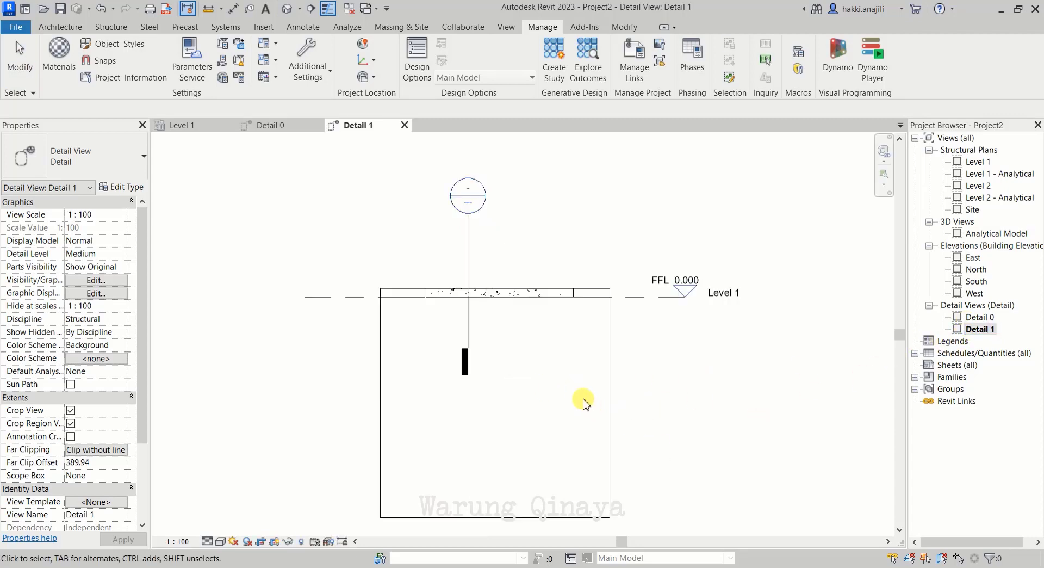
# Step: Drag the Detail 1 crop region's bottom edge up close to the footing
pyautogui.moveTo(624, 488); pyautogui.dragTo(524, 415)
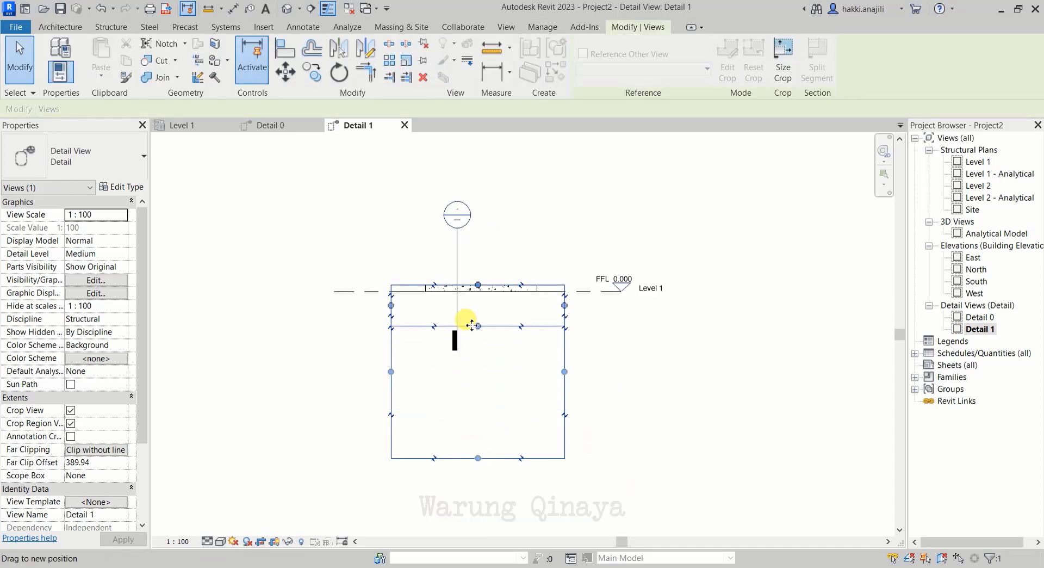
pyautogui.moveTo(478, 449)
pyautogui.mouseDown()
pyautogui.moveTo(473, 308)
pyautogui.moveTo(485, 214)
pyautogui.mouseUp()
pyautogui.scroll(5, 481, 284)
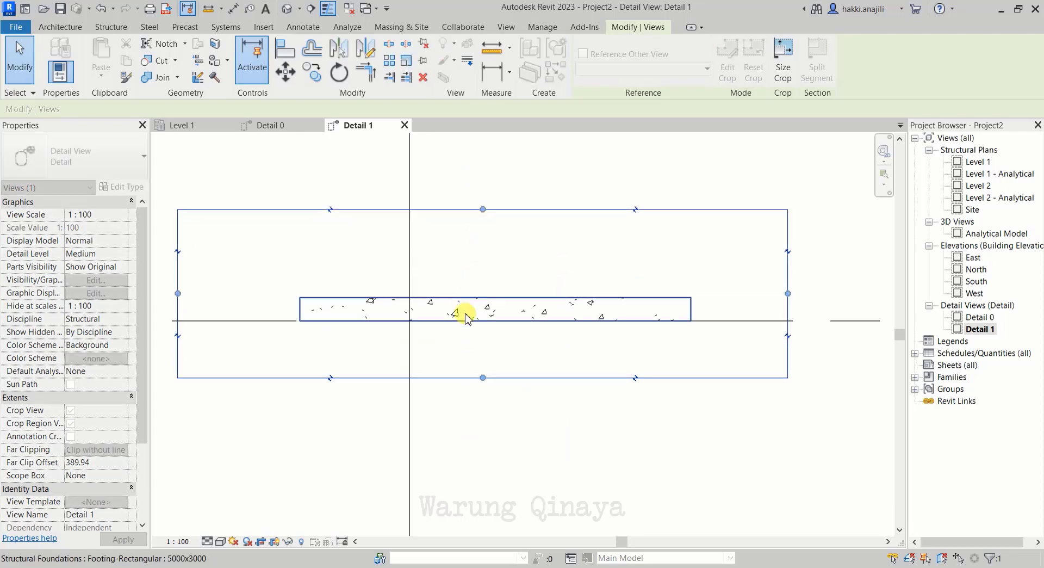
pyautogui.scroll(-4, 465, 321)
pyautogui.click(525, 455)
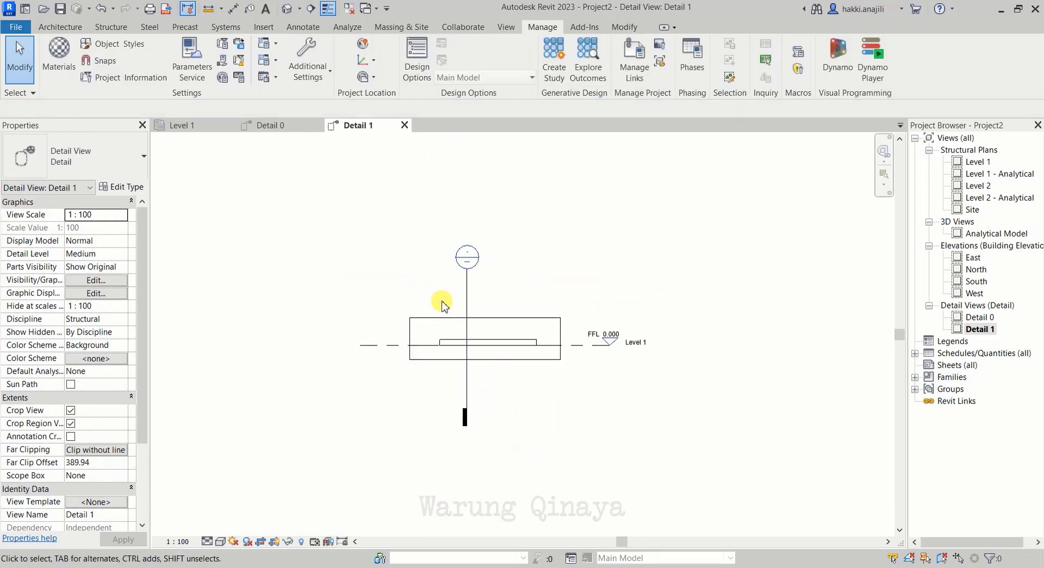
pyautogui.scroll(1, 580, 379)
pyautogui.scroll(2, 593, 384)
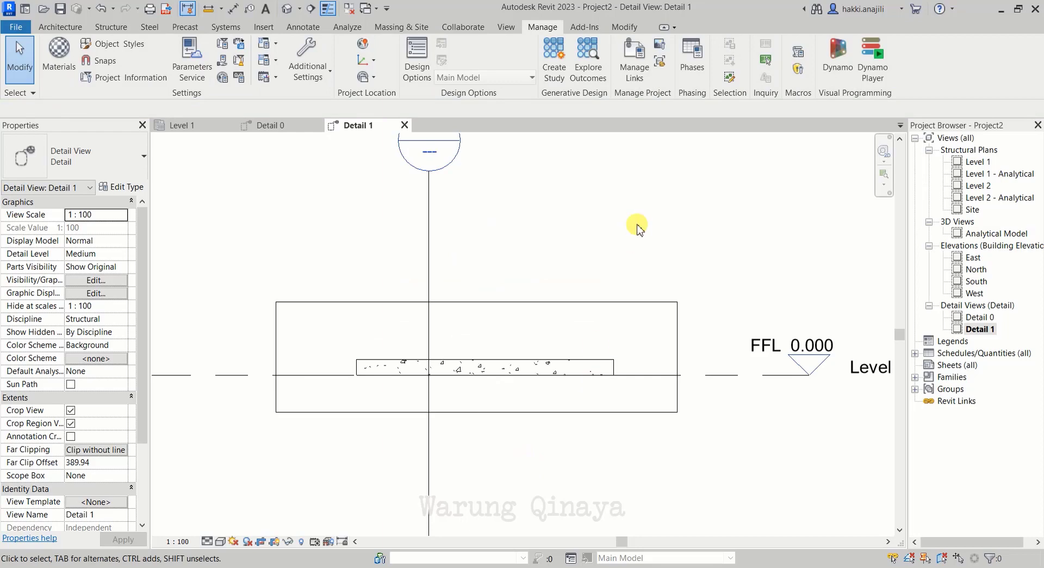
pyautogui.scroll(2, 368, 396)
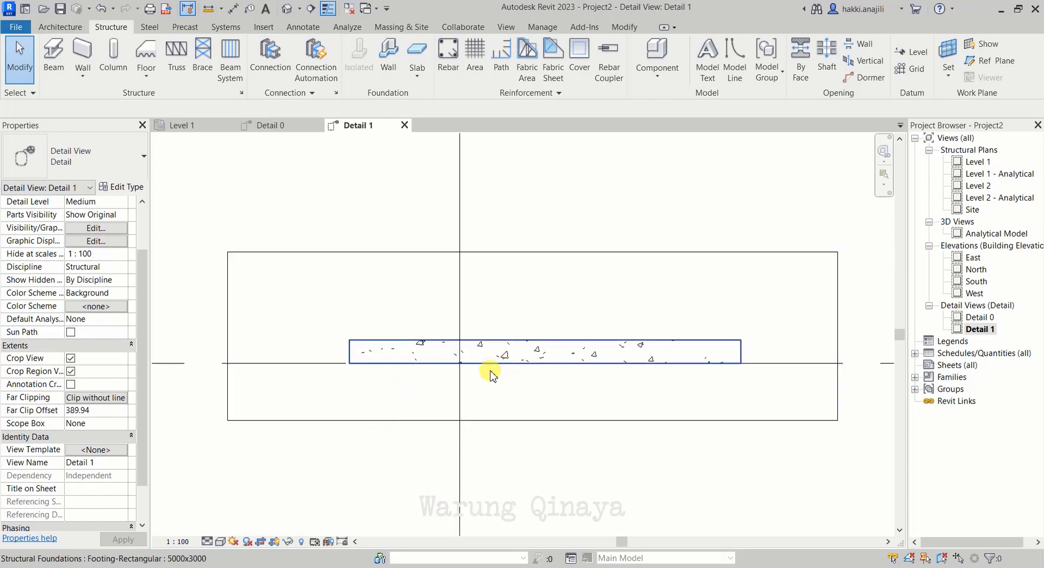
# Step: Start rebar placement on the selected footing, dismiss the hooks warning, and choose shape 52
pyautogui.click(432, 352)
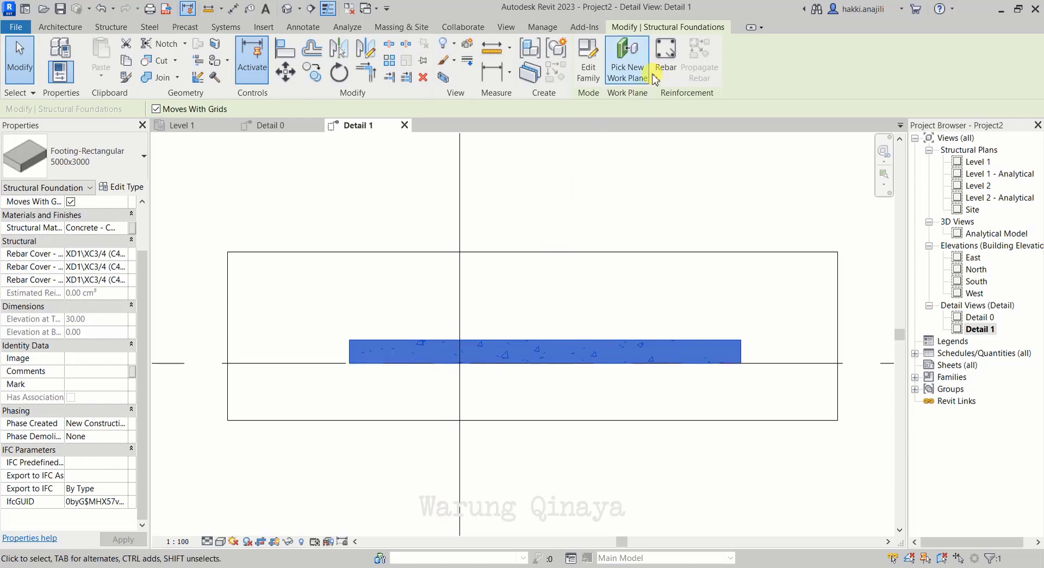
pyautogui.click(665, 59)
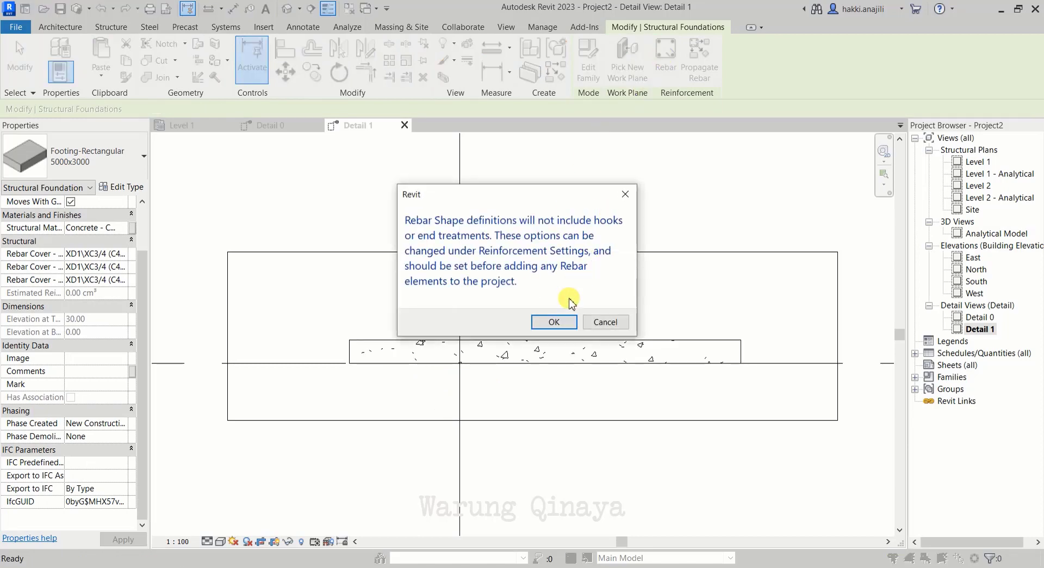
pyautogui.click(553, 322)
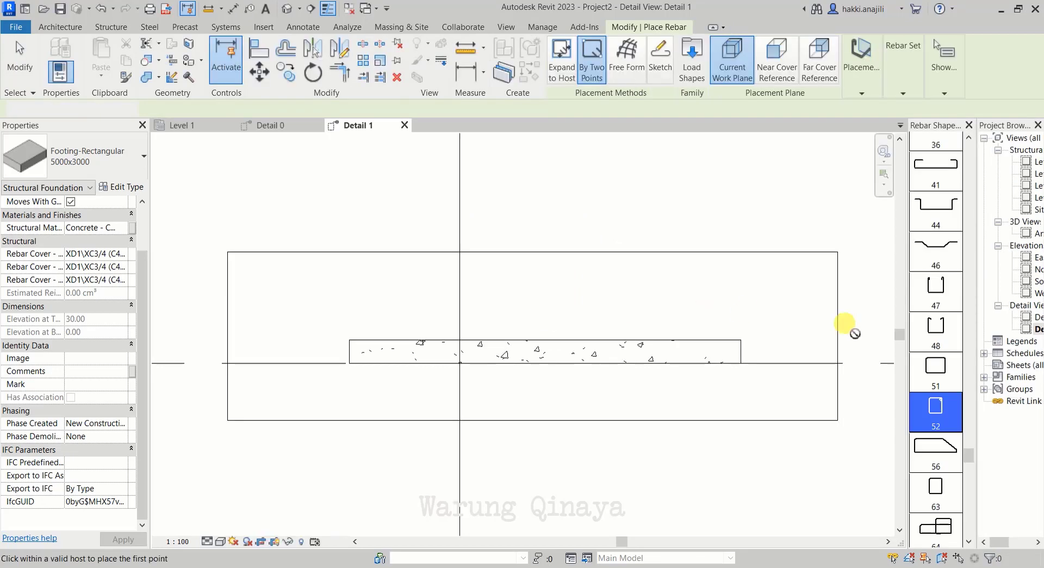
pyautogui.click(942, 414)
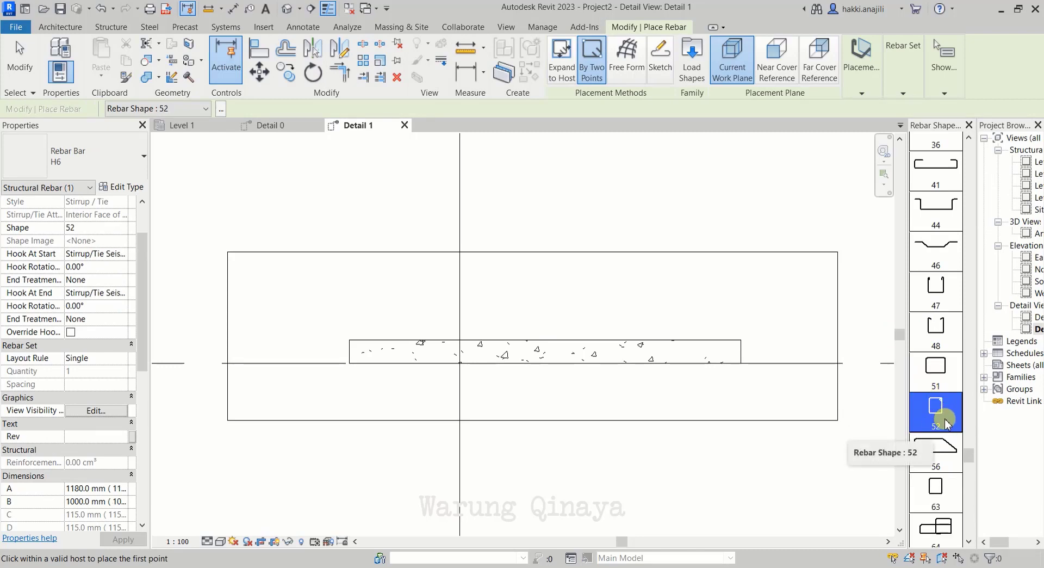
# Step: Place the H6 shape 52 stirrup near the footing's left end by picking two opposite corners
pyautogui.click(592, 59)
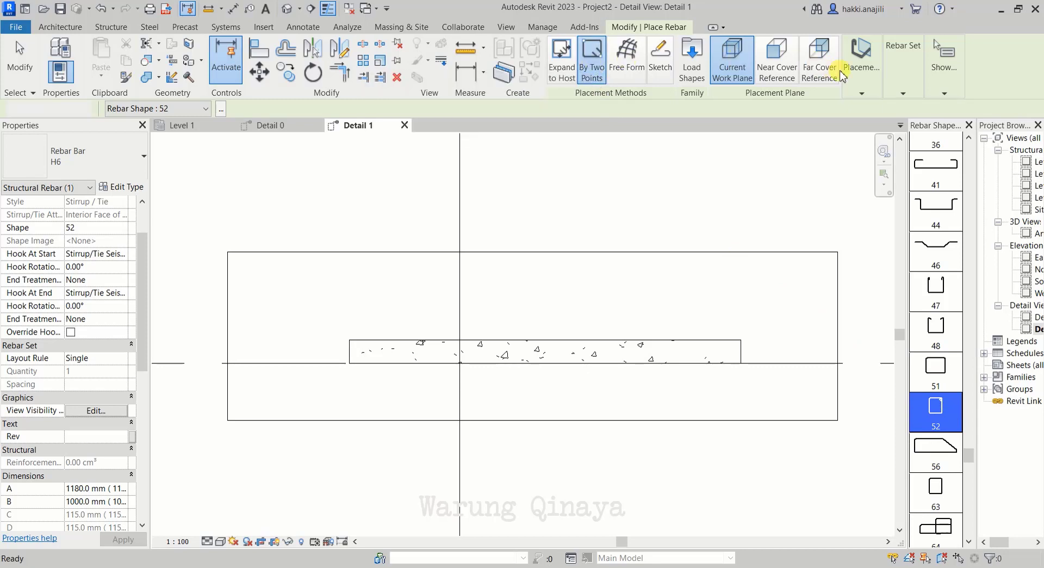
pyautogui.click(860, 93)
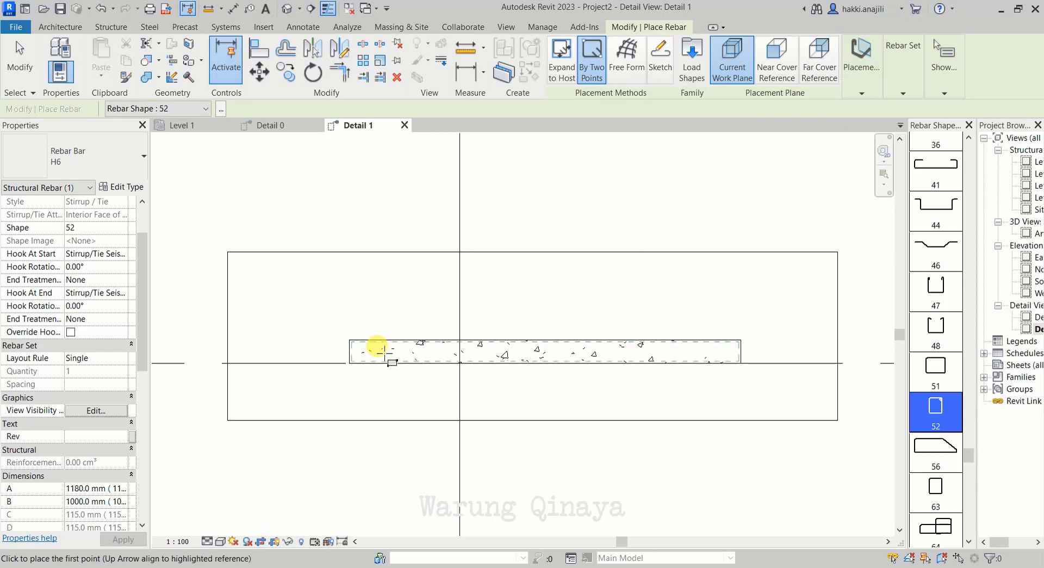
pyautogui.scroll(2, 353, 357)
pyautogui.scroll(3, 352, 357)
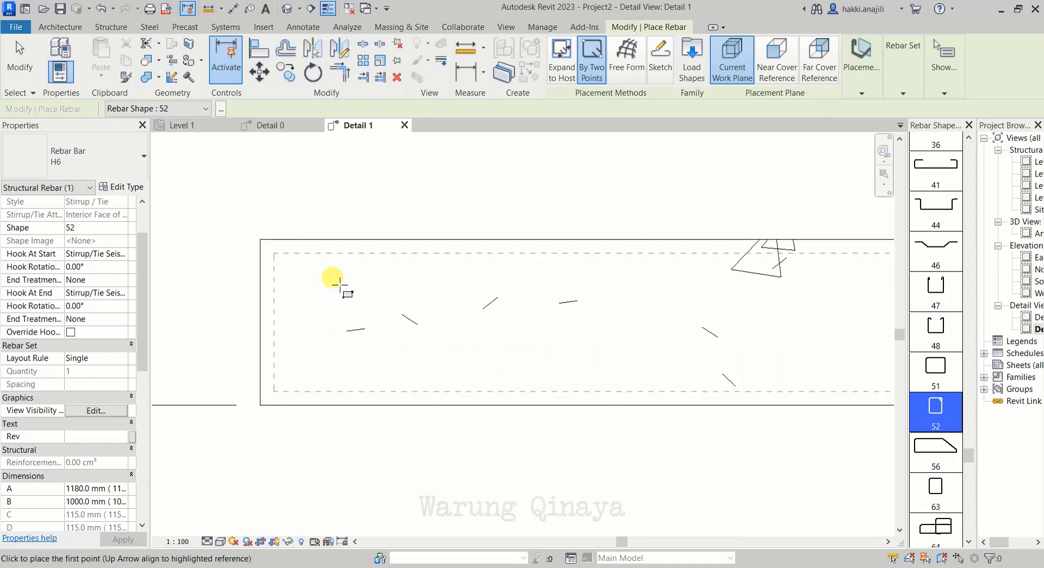
pyautogui.click(344, 290)
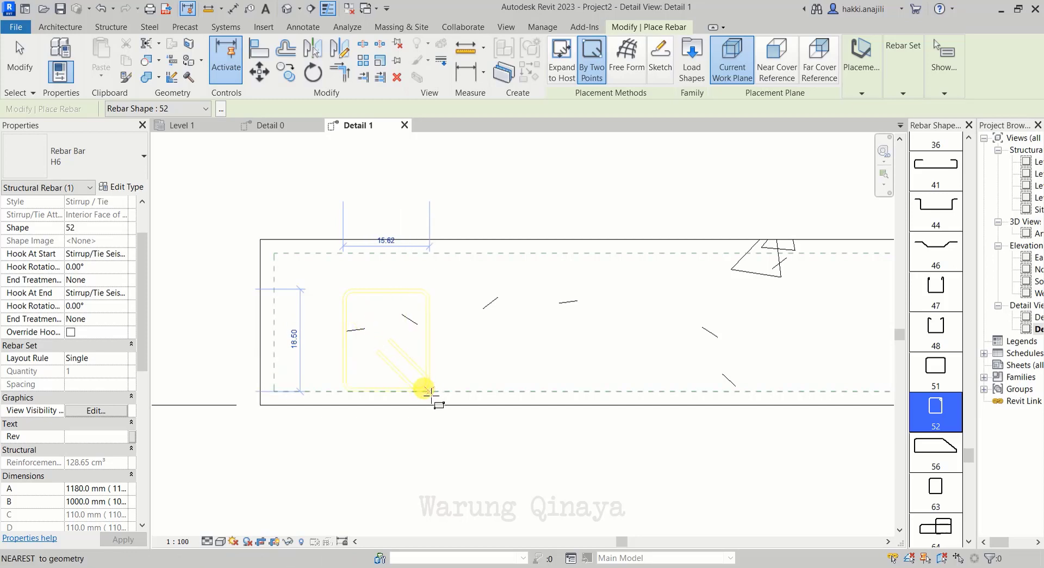
pyautogui.click(429, 391)
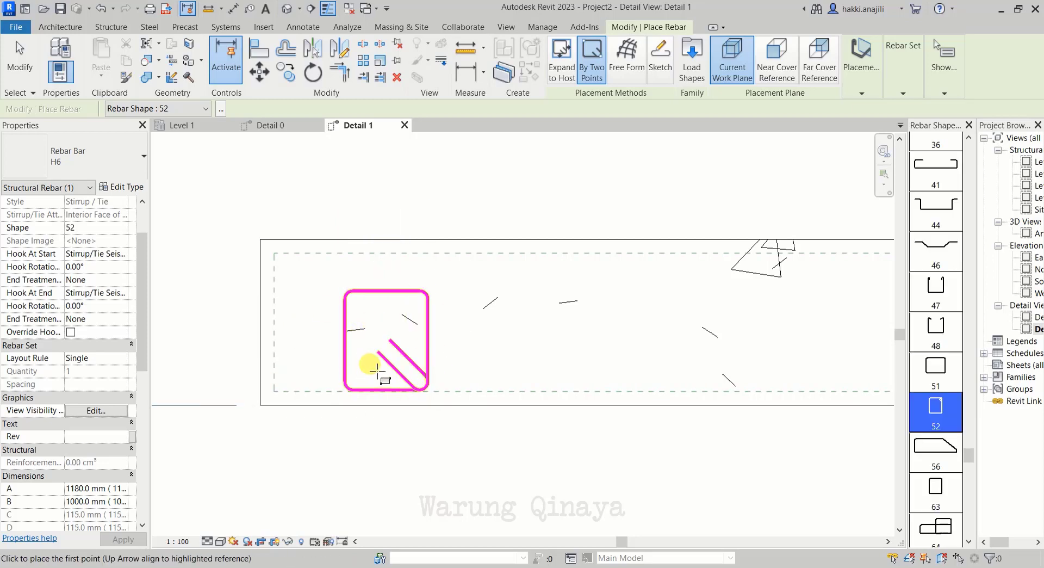
pyautogui.click(20, 73)
# Step: Select the new stirrup to inspect it while zooming around, then deselect it
pyautogui.scroll(-2, 401, 326)
pyautogui.scroll(3, 419, 315)
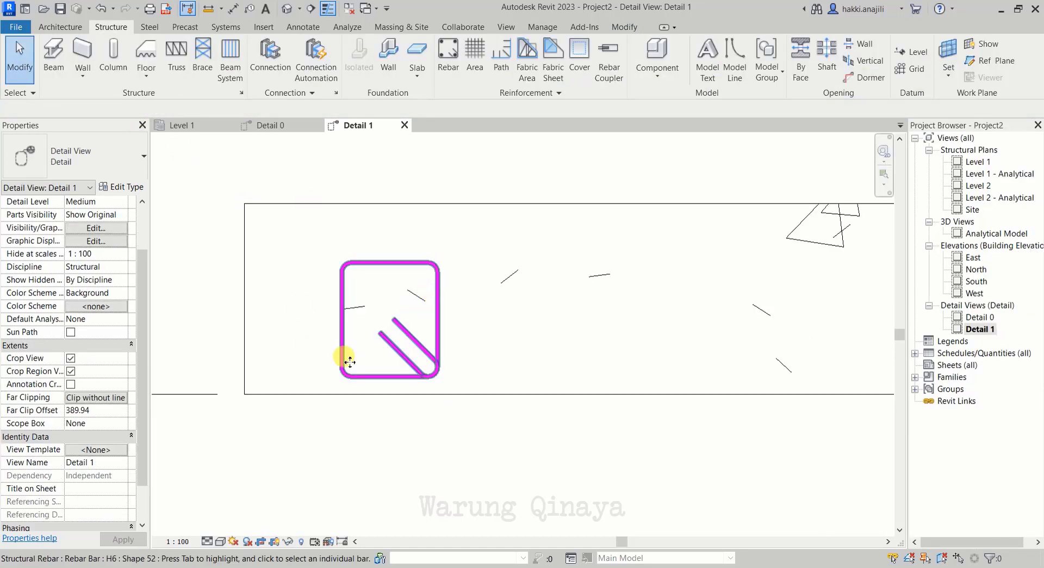
pyautogui.click(350, 362)
pyautogui.scroll(-2, 402, 321)
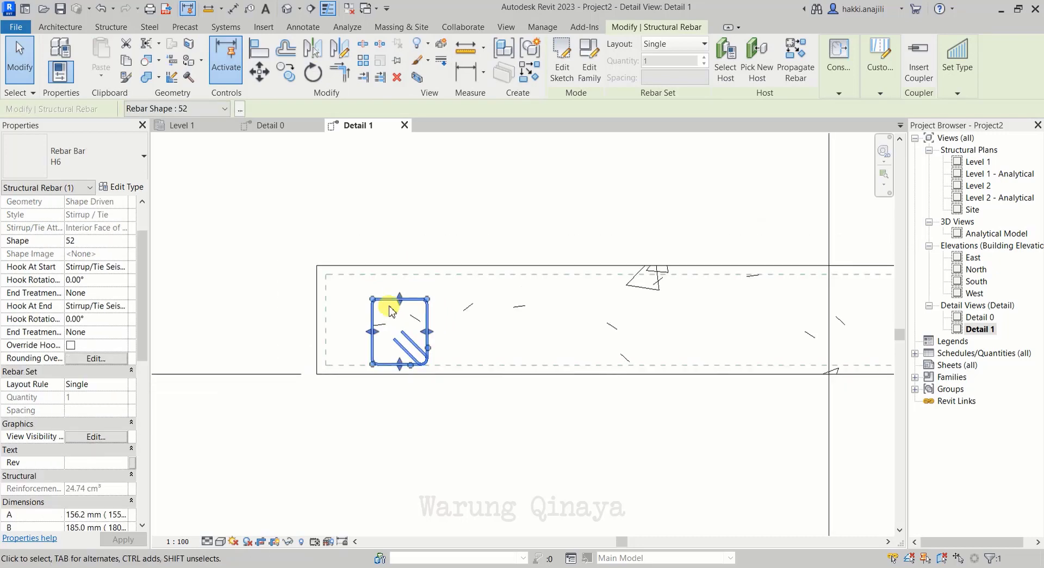
pyautogui.scroll(1, 391, 311)
pyautogui.scroll(1, 391, 318)
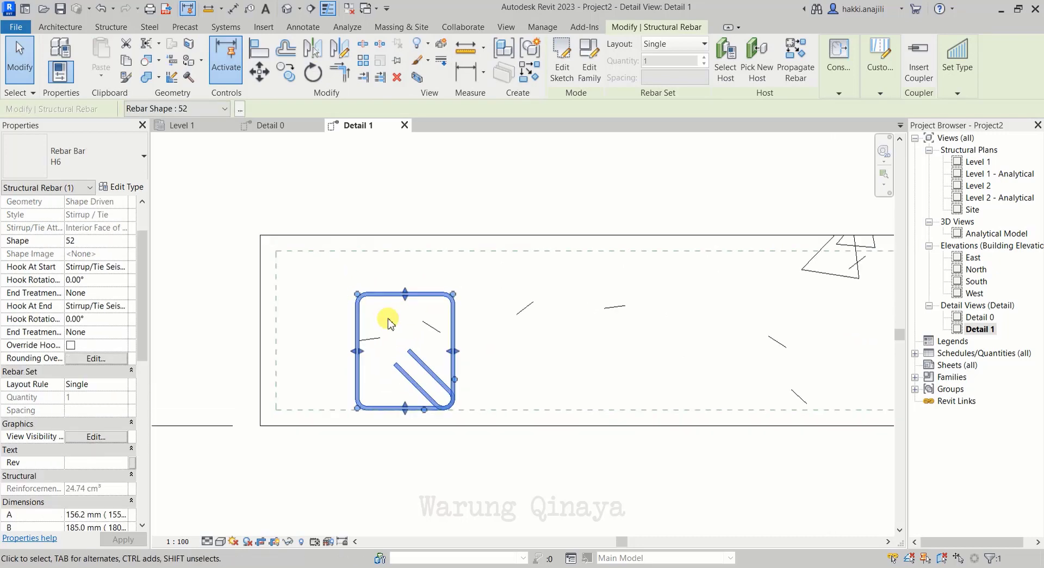
pyautogui.scroll(-1, 389, 322)
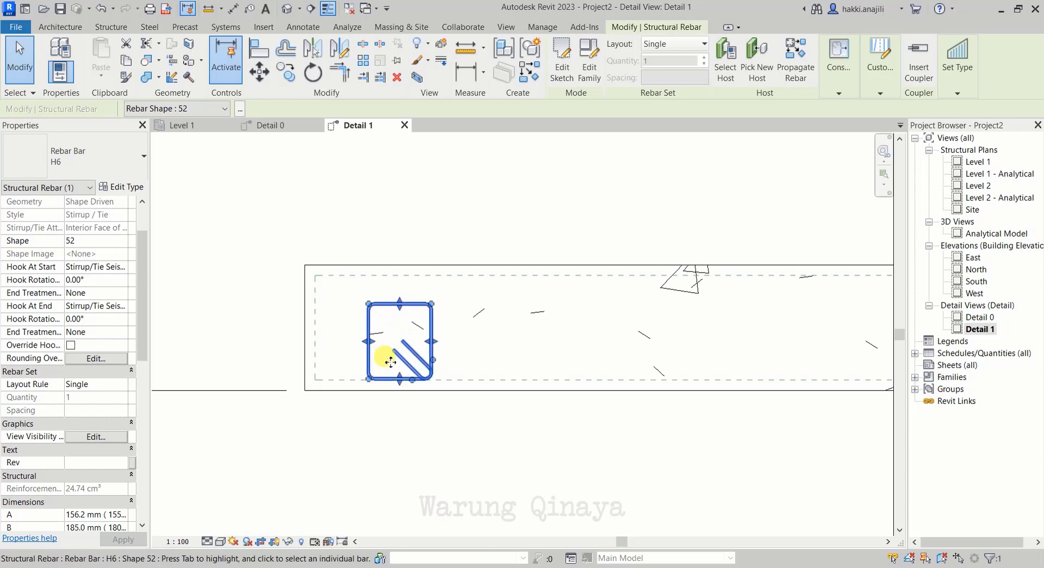
pyautogui.scroll(-1, 368, 379)
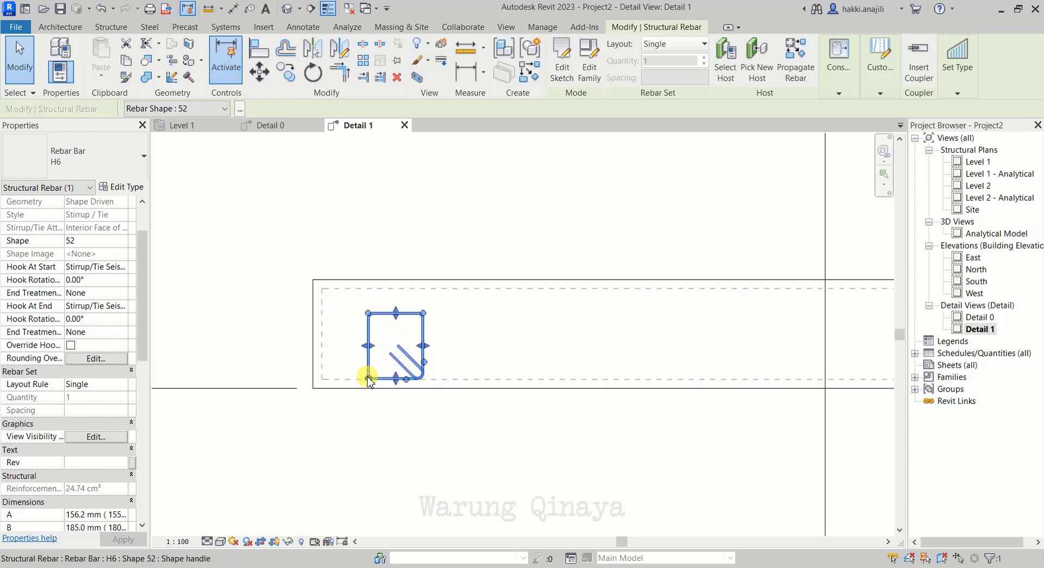
pyautogui.scroll(1, 373, 339)
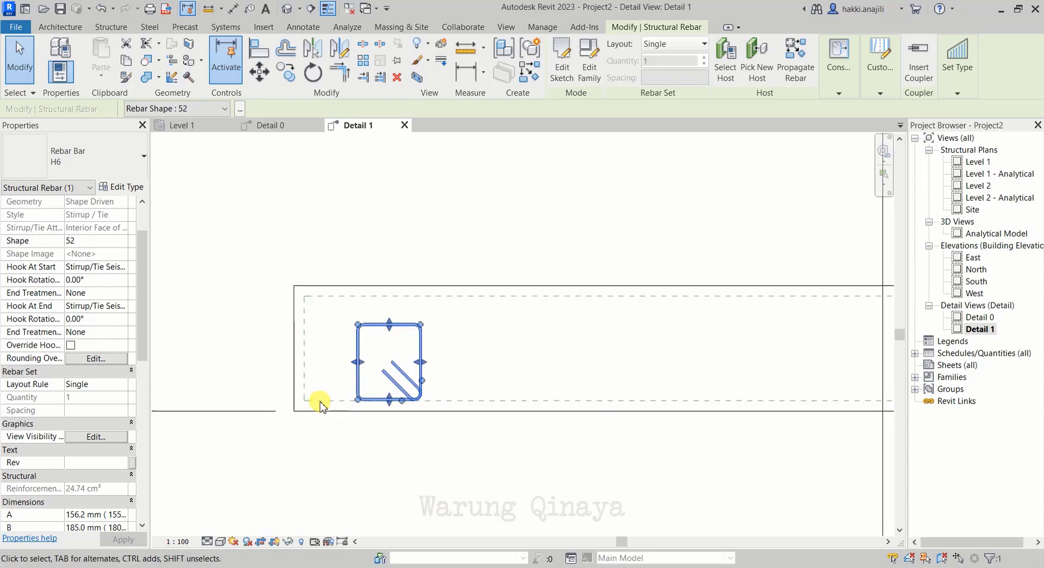
pyautogui.scroll(-1, 320, 403)
pyautogui.scroll(-1, 446, 375)
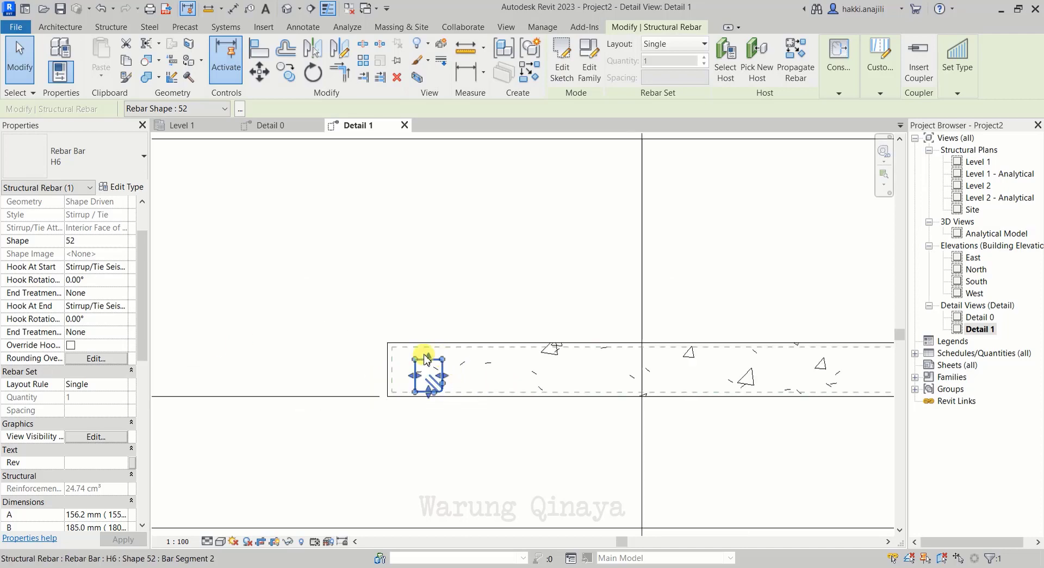
pyautogui.scroll(1, 419, 360)
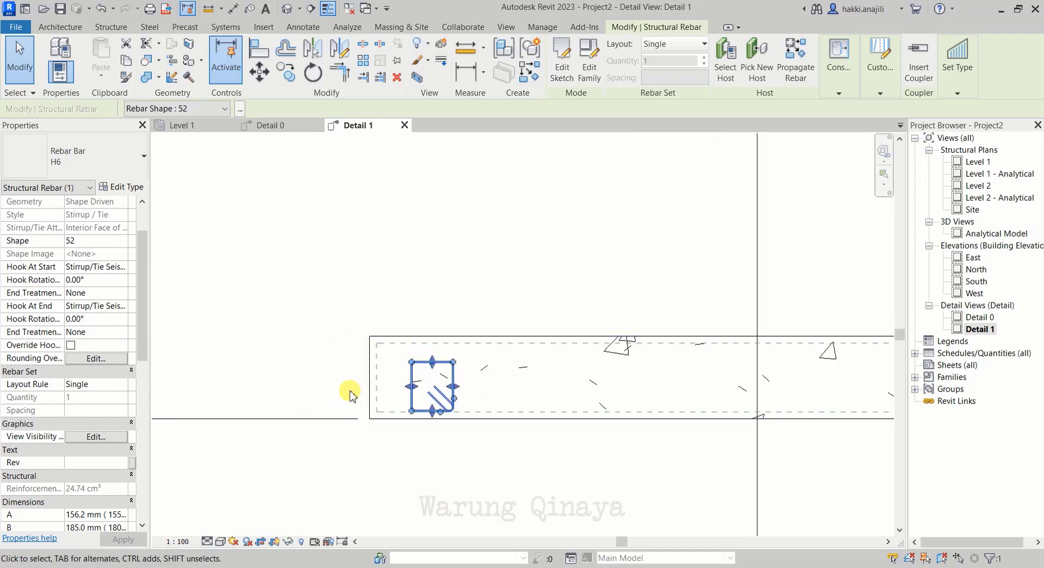
pyautogui.scroll(-1, 429, 365)
pyautogui.scroll(1, 438, 369)
pyautogui.scroll(1, 443, 302)
pyautogui.click(443, 303)
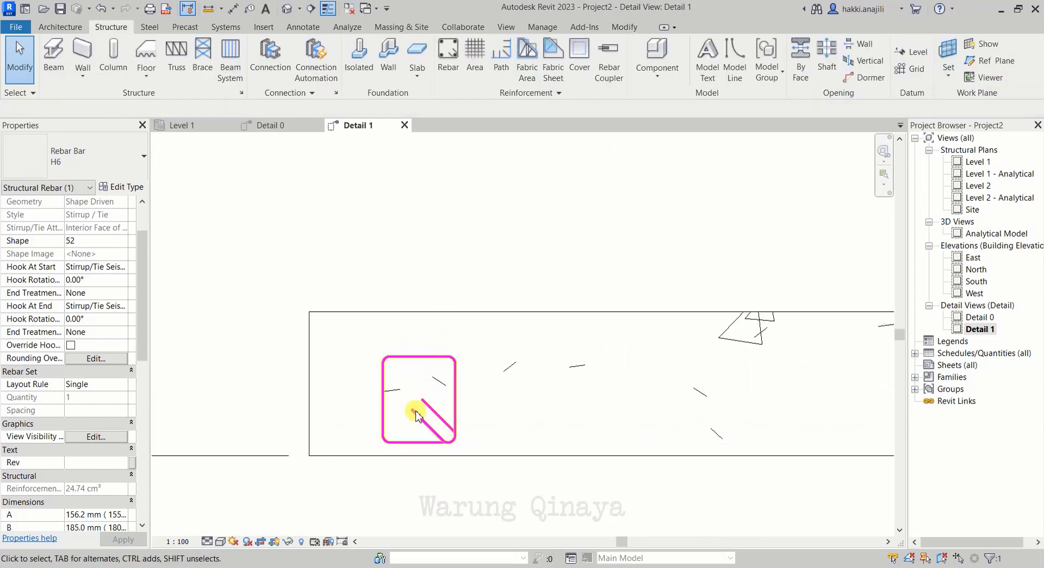
pyautogui.scroll(-1, 439, 423)
pyautogui.scroll(1, 435, 414)
pyautogui.scroll(1, 396, 315)
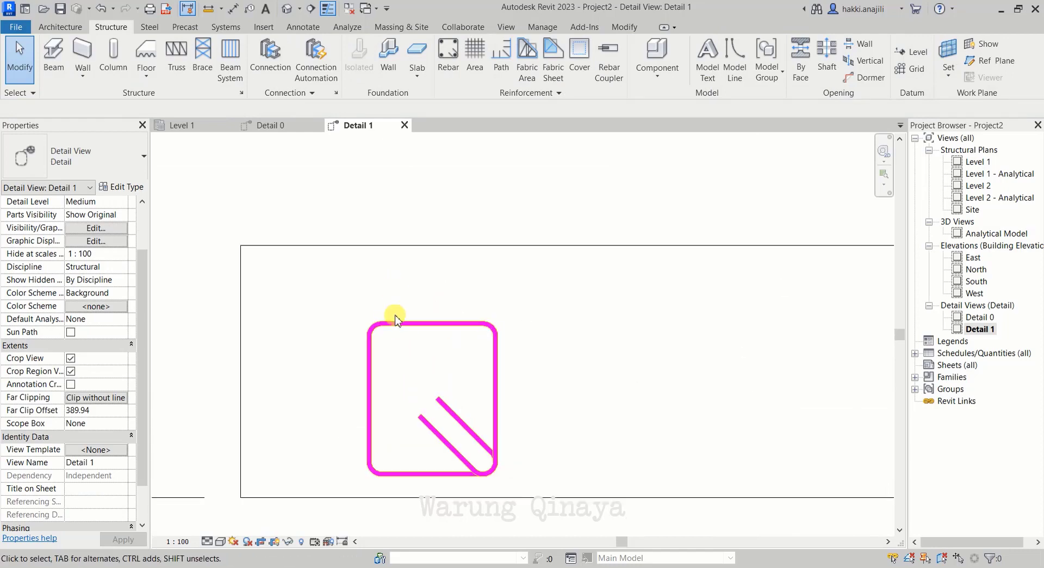
pyautogui.scroll(-1, 448, 357)
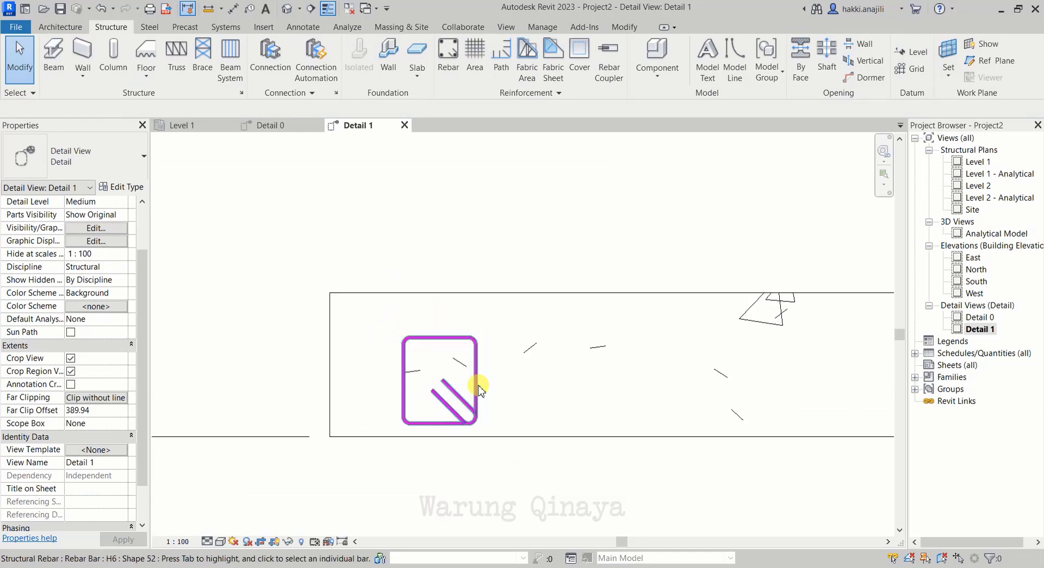
# Step: Select the stirrup and turn on its hook length override
pyautogui.click(464, 379)
pyautogui.scroll(1, 465, 384)
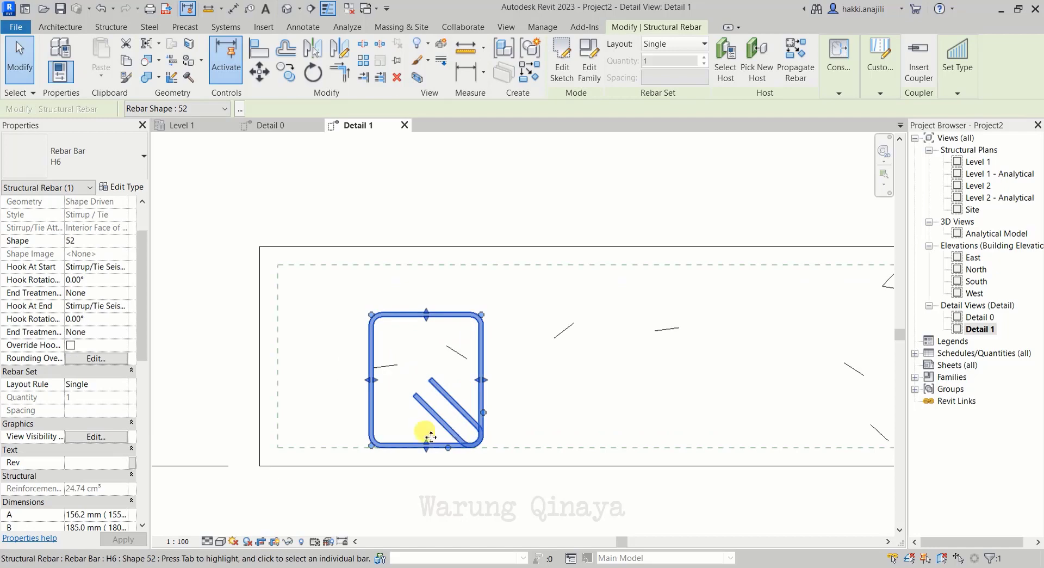
pyautogui.scroll(-2, 72, 438)
pyautogui.scroll(-3, 72, 438)
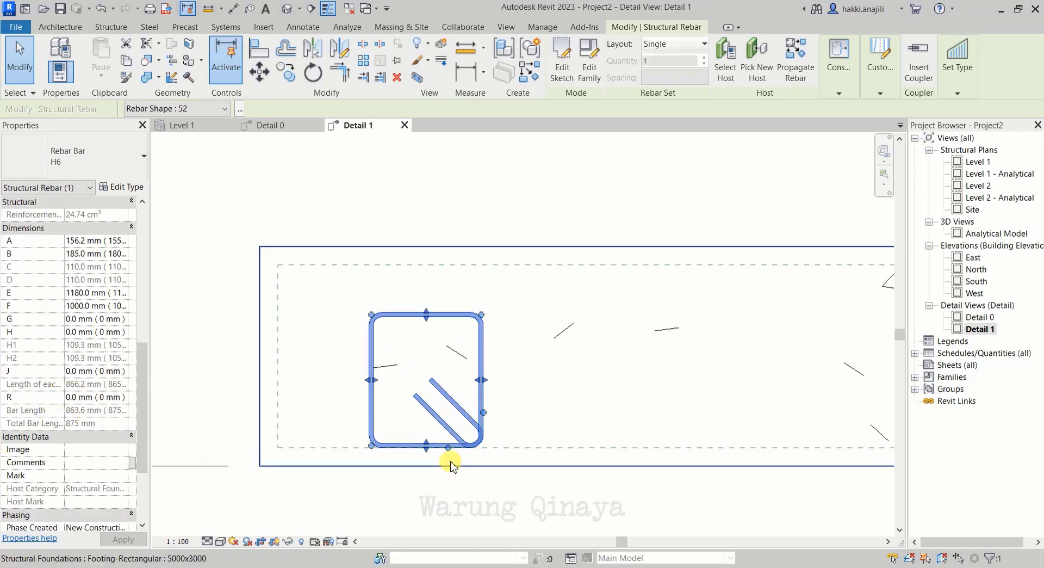
pyautogui.scroll(1, 78, 383)
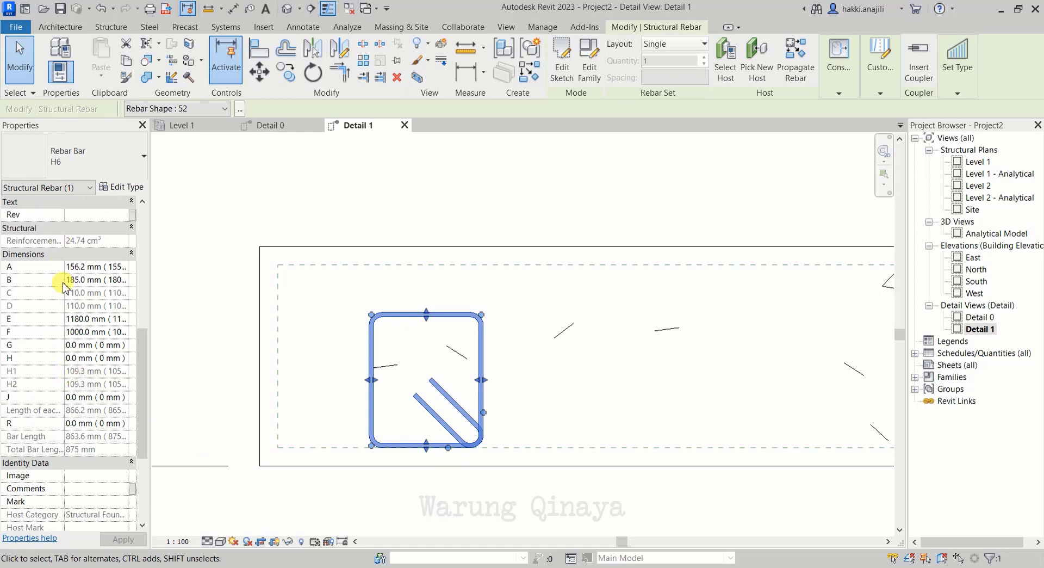
pyautogui.scroll(2, 63, 287)
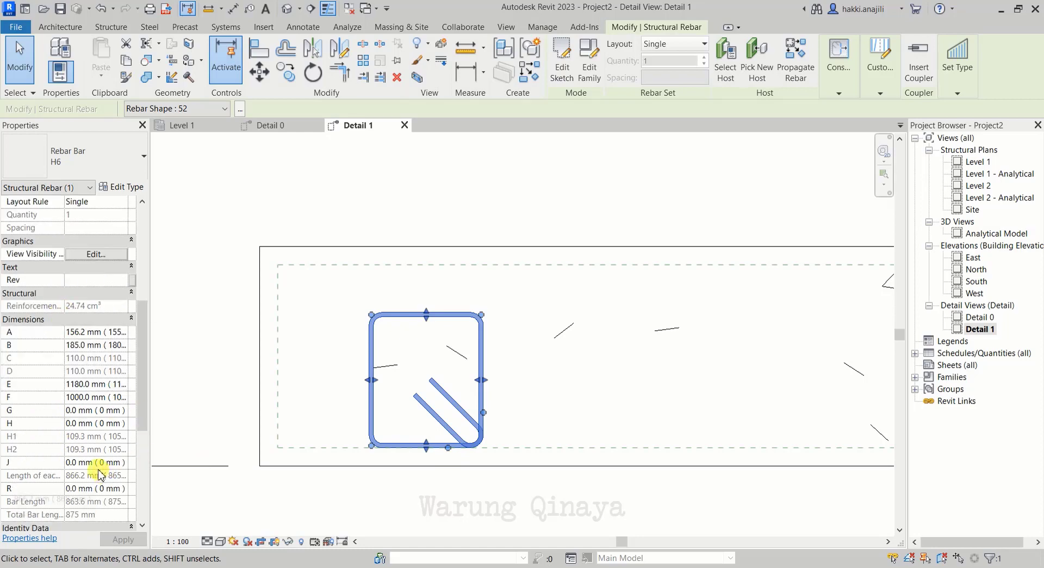
pyautogui.scroll(4, 75, 363)
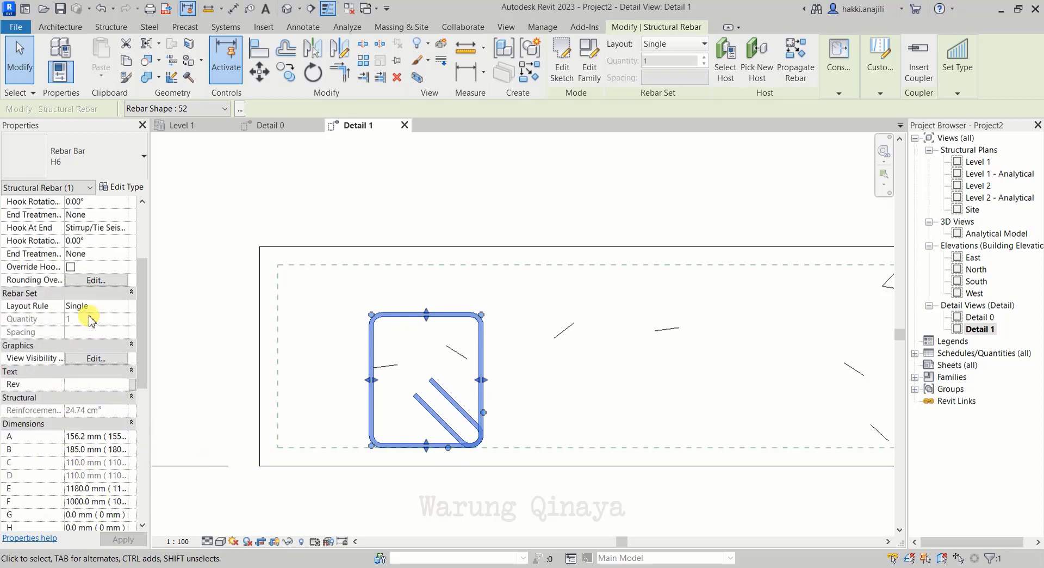
pyautogui.scroll(3, 76, 340)
pyautogui.click(71, 345)
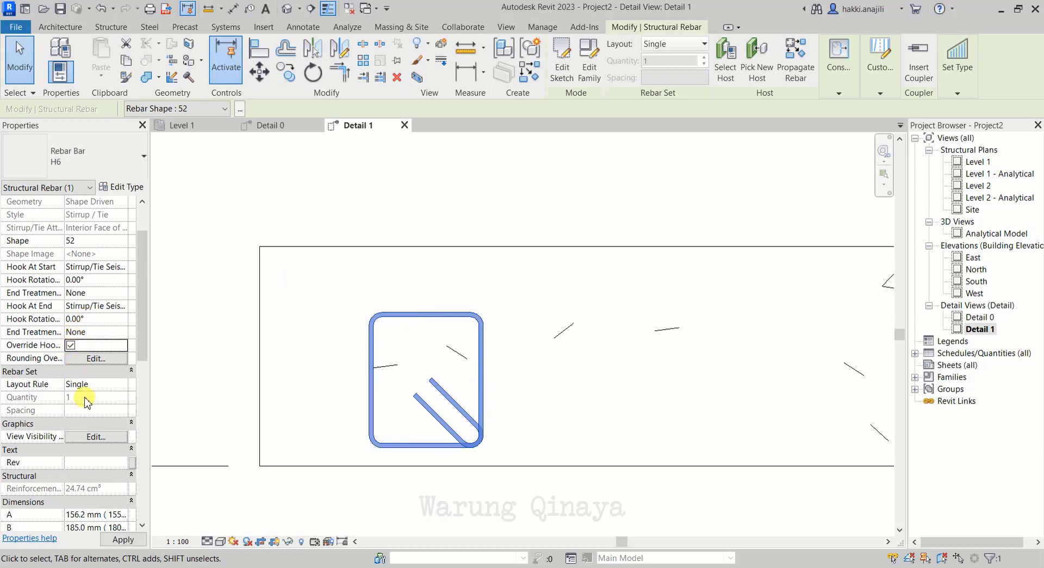
# Step: Edit the stirrup's C and D dimensions, setting D to 40 mm, giving a 156.2 × 185.0 mm stirrup
pyautogui.click(459, 402)
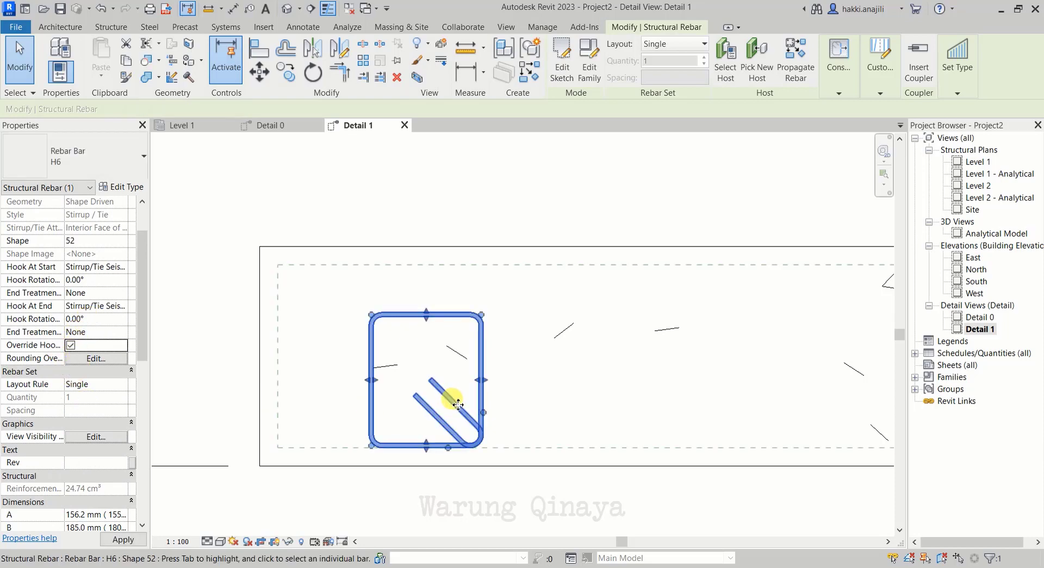
pyautogui.scroll(-8, 100, 416)
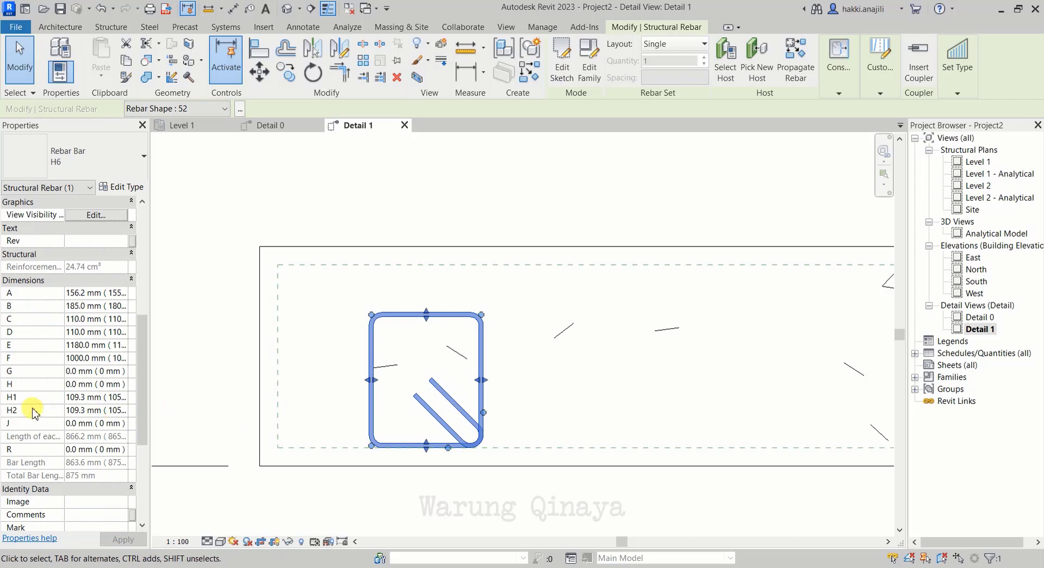
pyautogui.scroll(3, 72, 413)
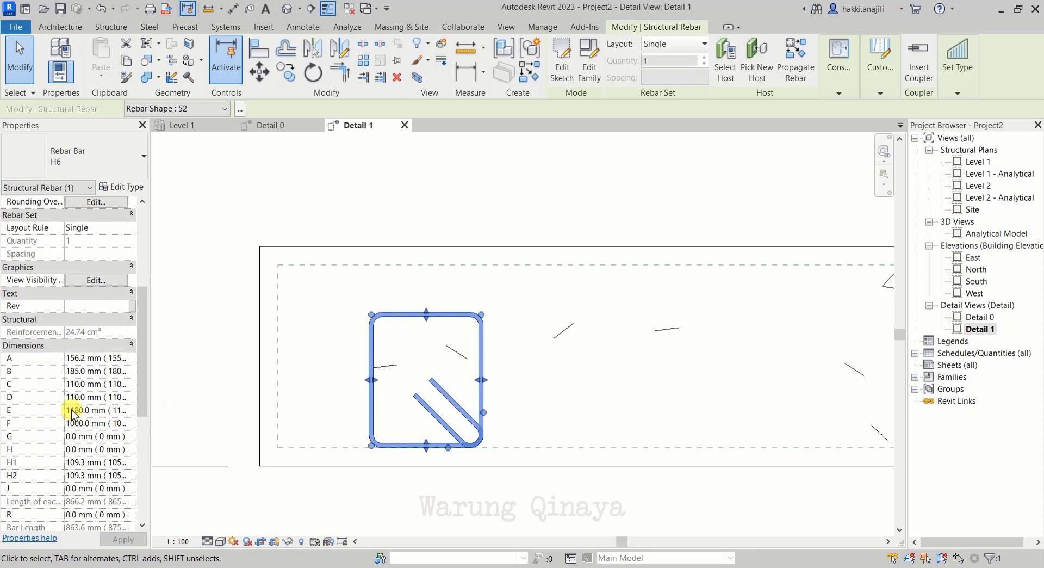
pyautogui.click(87, 383)
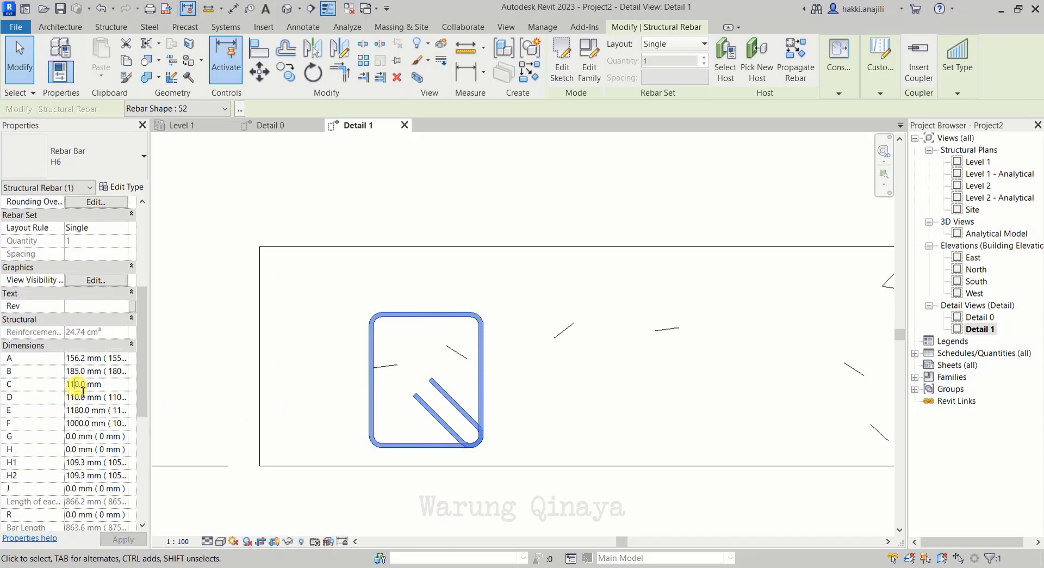
pyautogui.moveTo(102, 385); pyautogui.dragTo(74, 386)
pyautogui.write('40')
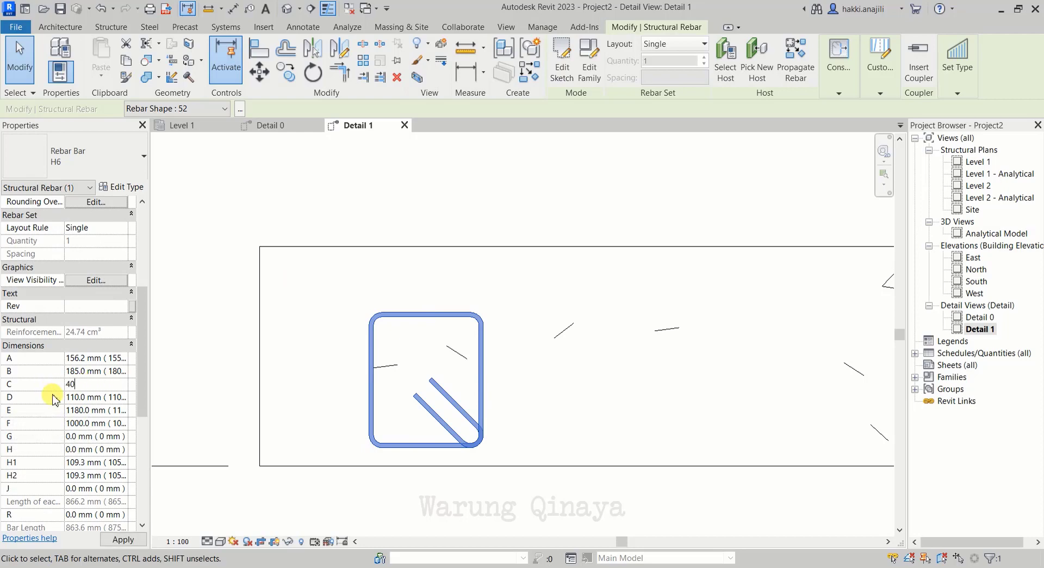
pyautogui.moveTo(76, 398)
pyautogui.mouseDown()
pyautogui.moveTo(91, 398)
pyautogui.moveTo(28, 416)
pyautogui.mouseUp()
pyautogui.write('40')
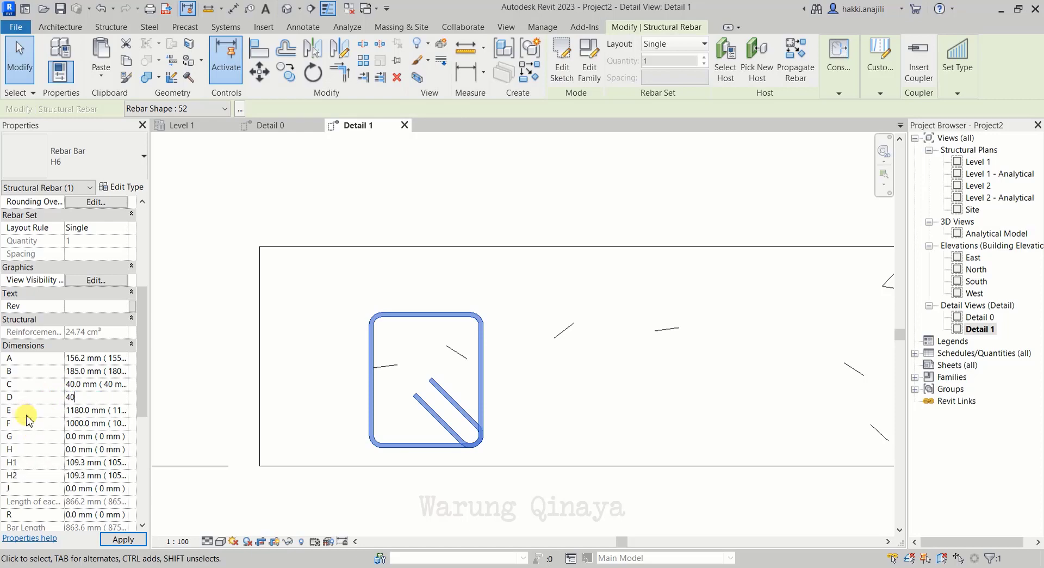
pyautogui.click(118, 543)
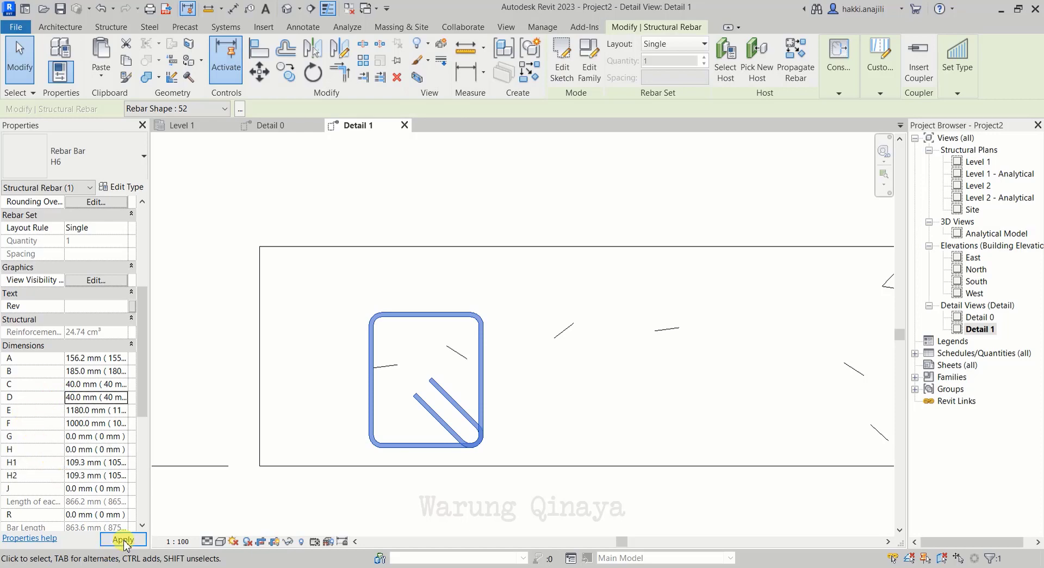
pyautogui.click(123, 541)
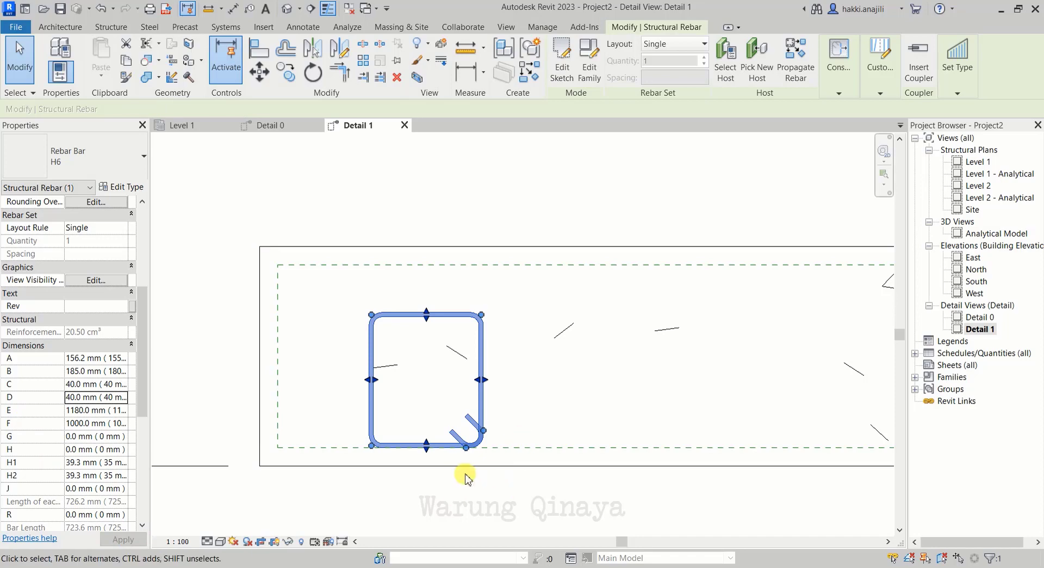
pyautogui.scroll(1, 410, 413)
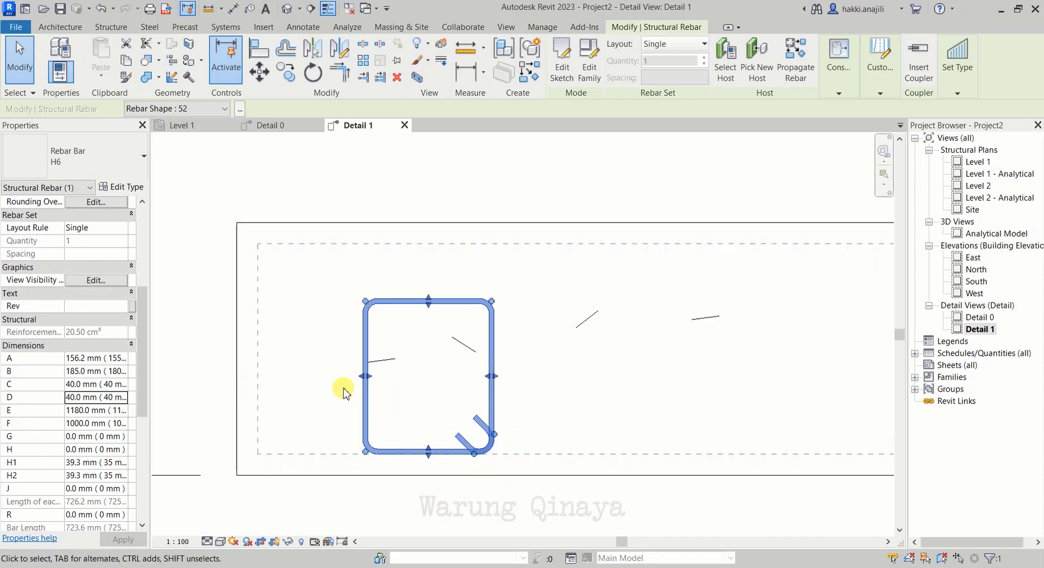
pyautogui.scroll(1, 344, 392)
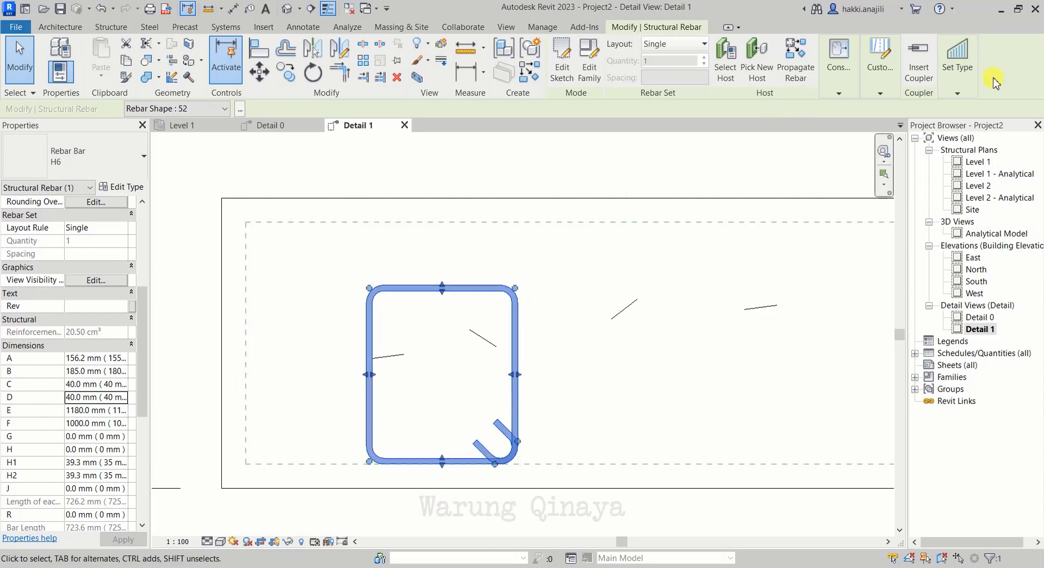
# Step: Enter stirrup constraint editing and offset the left side bar by -14 cm
pyautogui.click(839, 69)
pyautogui.click(835, 134)
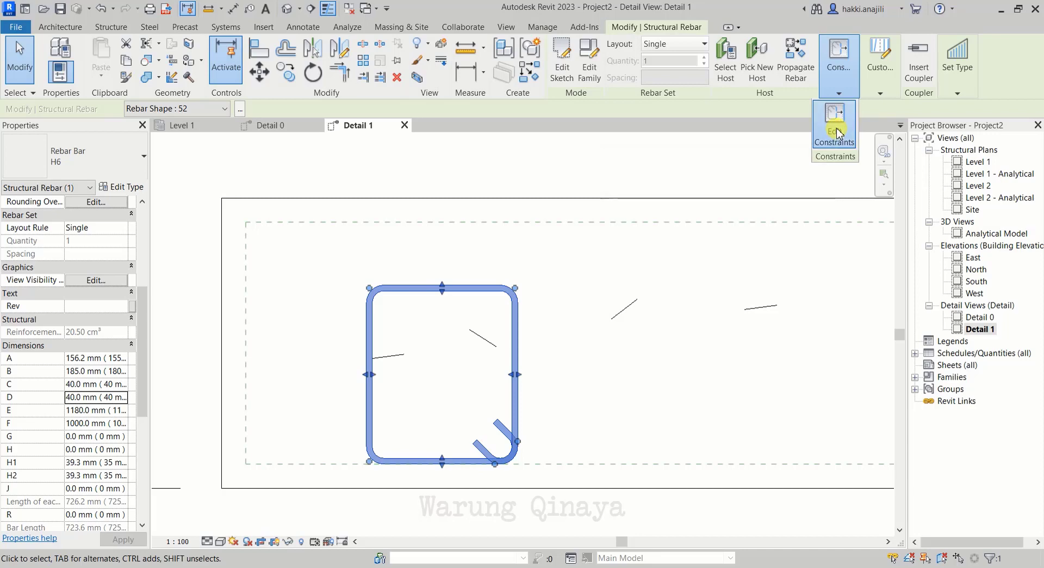
pyautogui.click(369, 376)
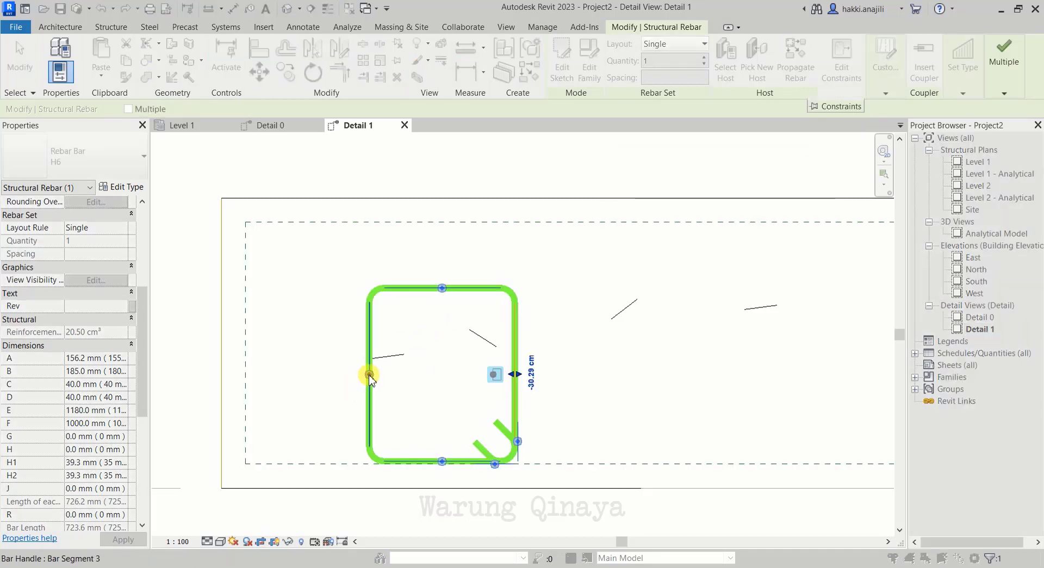
pyautogui.click(354, 375)
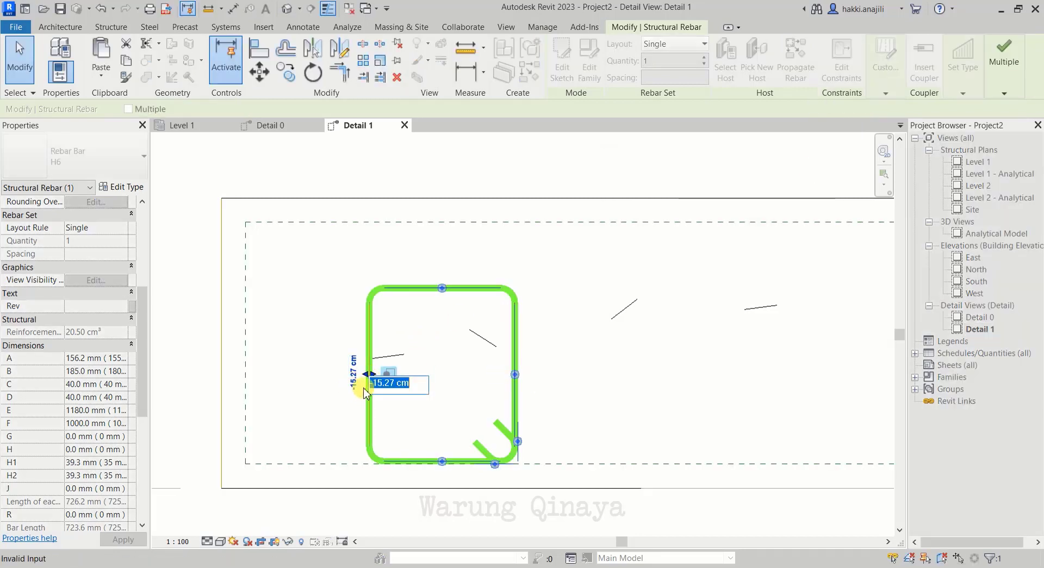
pyautogui.press('BackSpace')
pyautogui.write('-14')
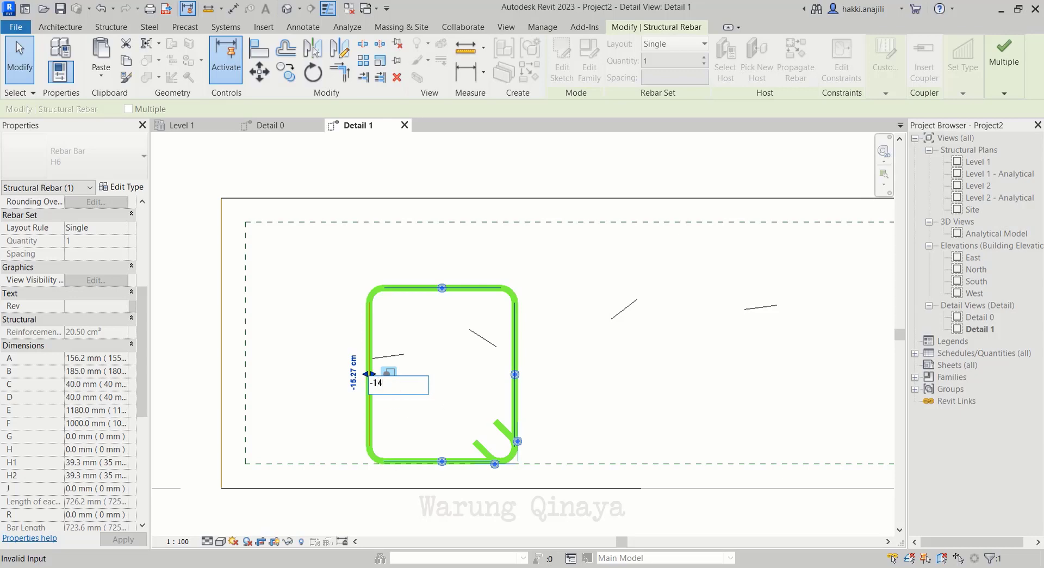
pyautogui.press('Return')
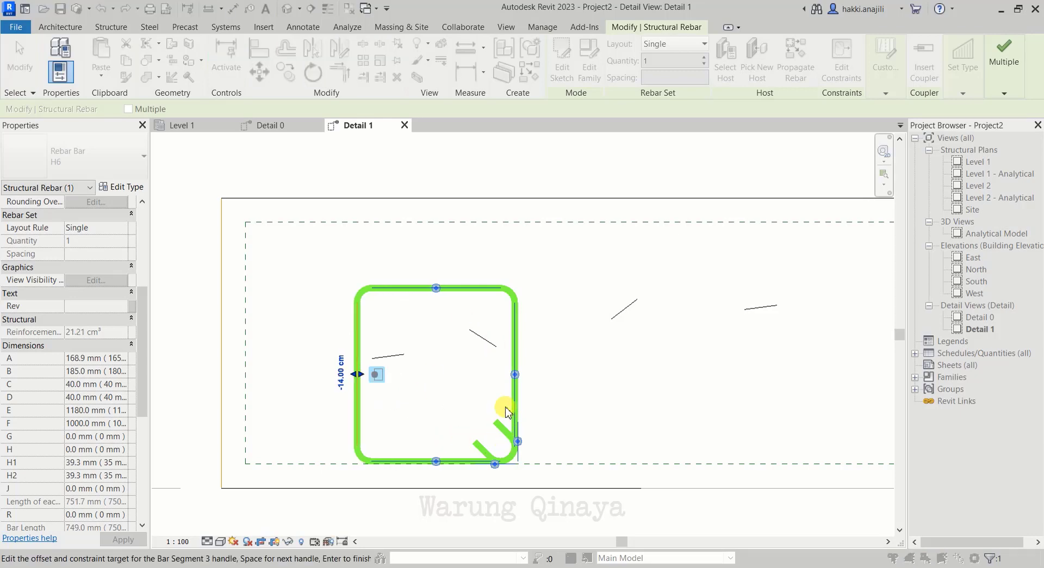
# Step: Offset the right side bar by -20 cm, reapply -14 cm to the left bar, and finish
pyautogui.click(515, 375)
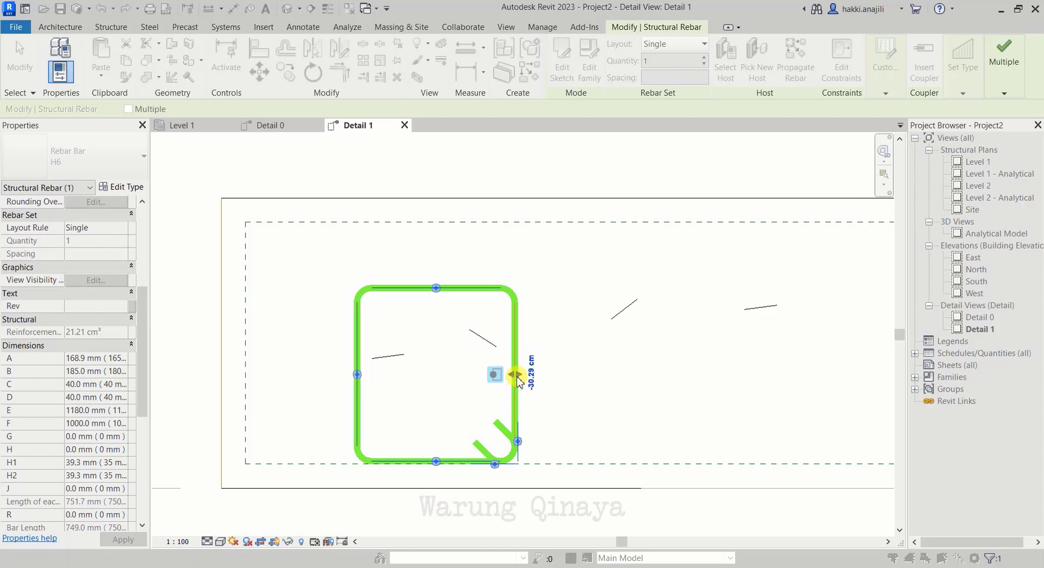
pyautogui.click(534, 383)
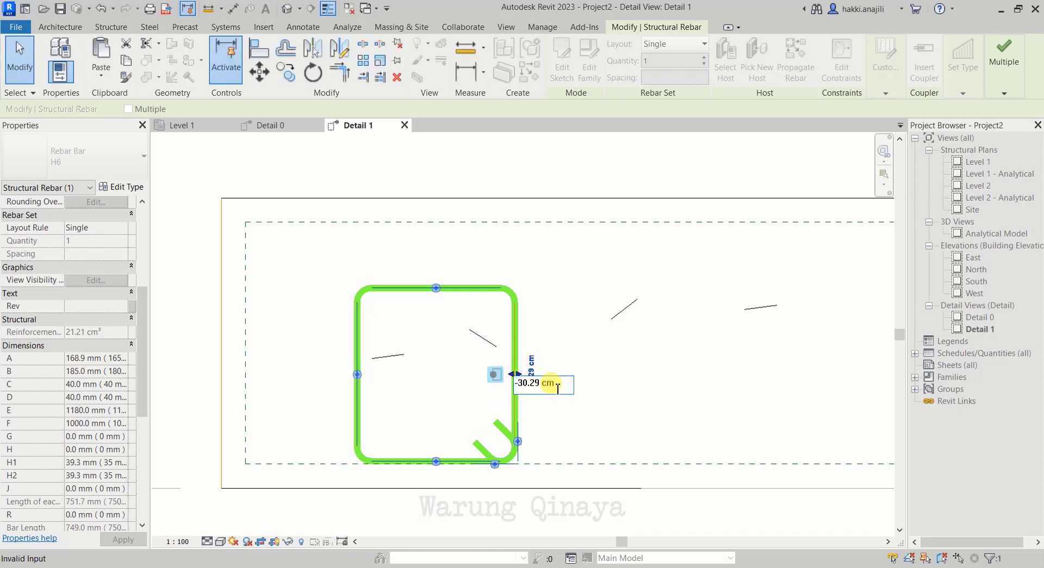
pyautogui.press('BackSpace')
pyautogui.press('BackSpace')
pyautogui.press('BackSpace')
pyautogui.press('Return')
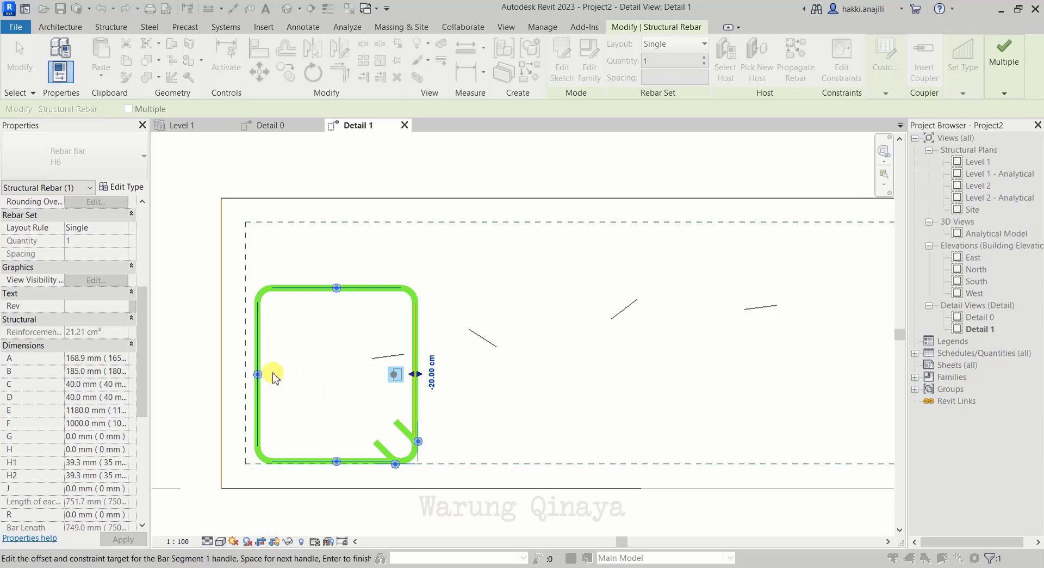
pyautogui.click(258, 375)
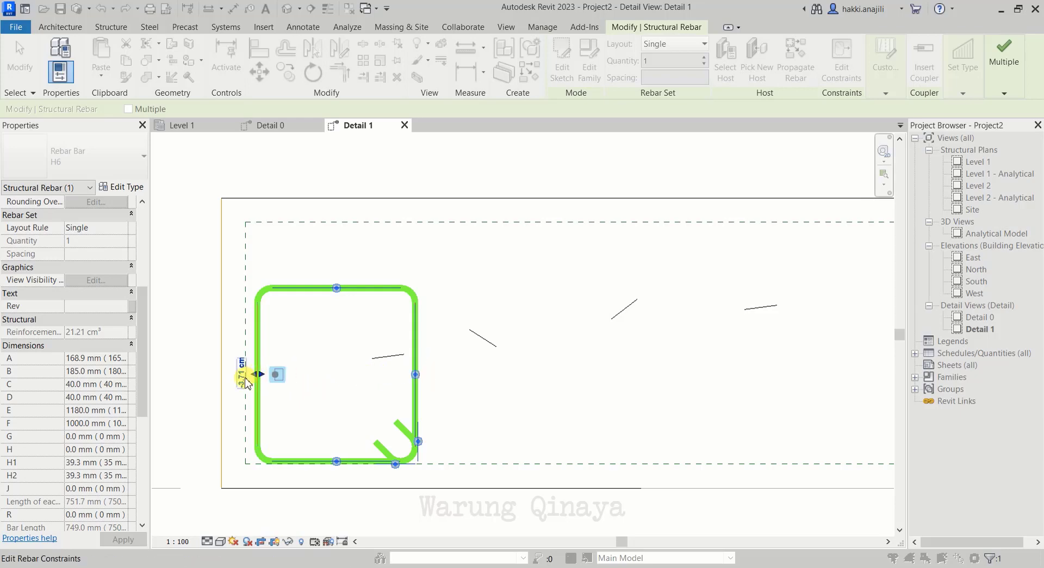
pyautogui.click(242, 372)
pyautogui.write('-14')
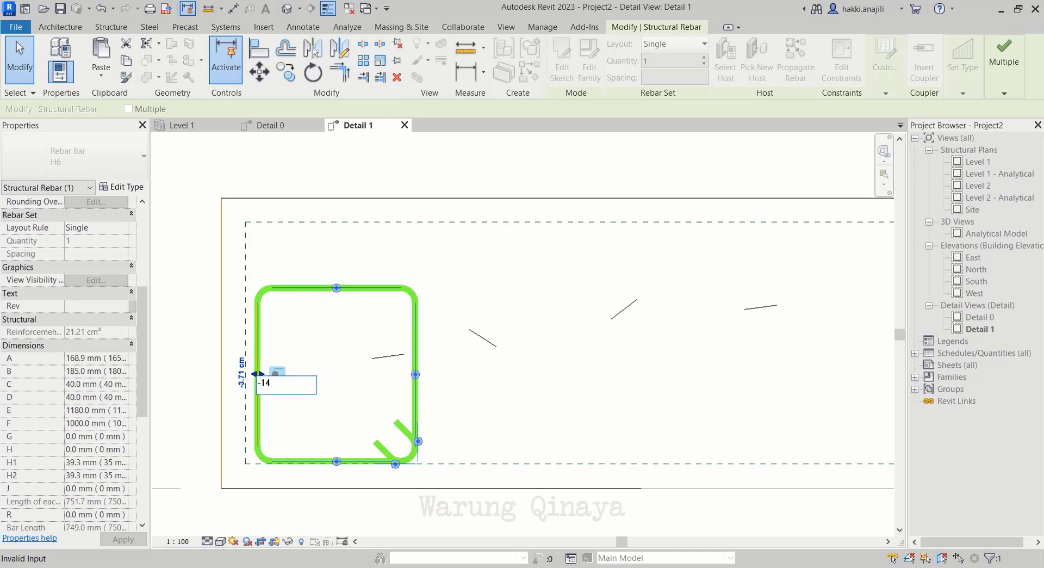
pyautogui.press('Return')
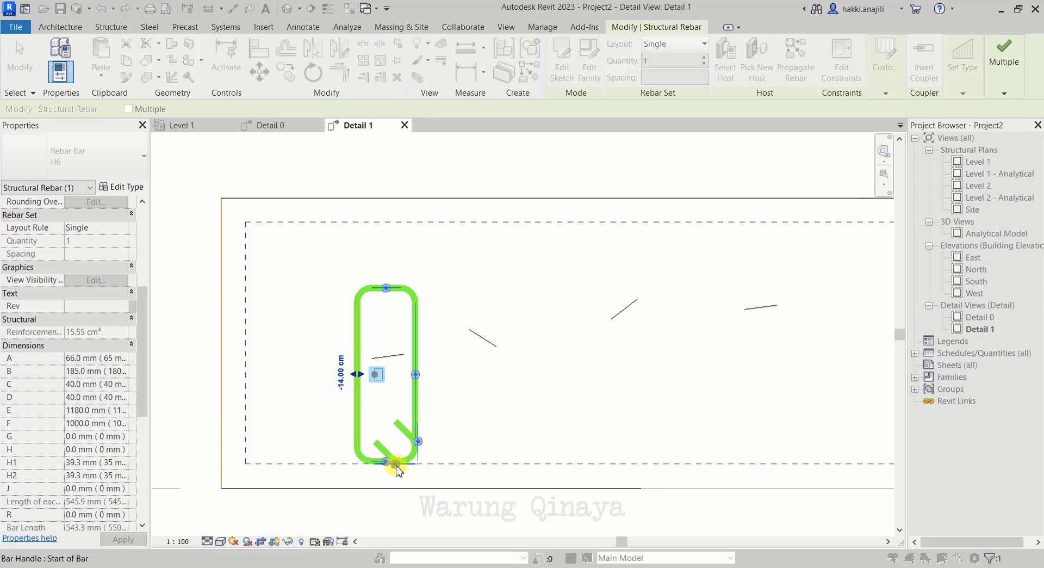
pyautogui.scroll(-1, 415, 352)
pyautogui.scroll(-3, 415, 353)
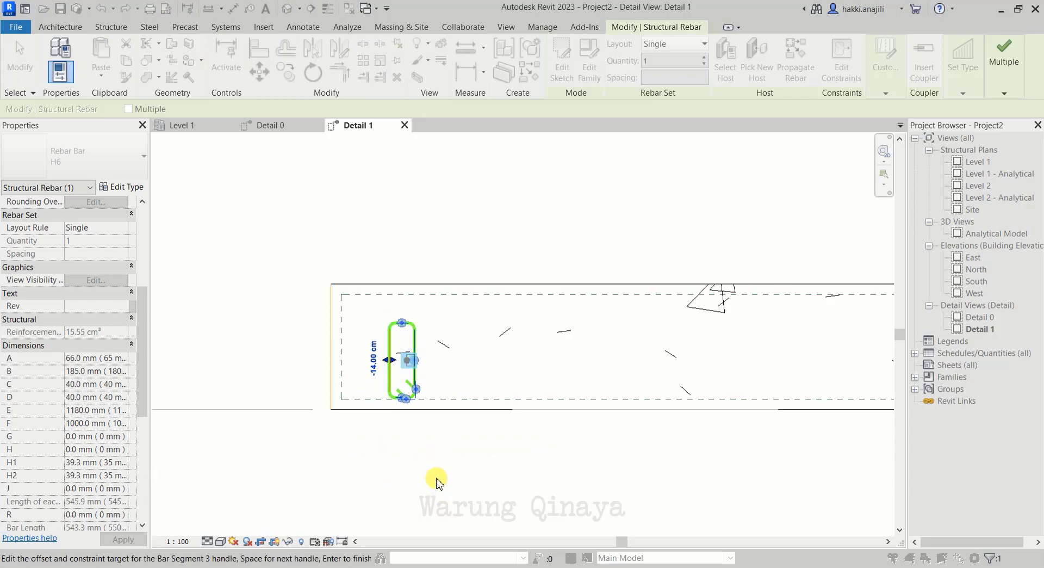
pyautogui.click(1003, 64)
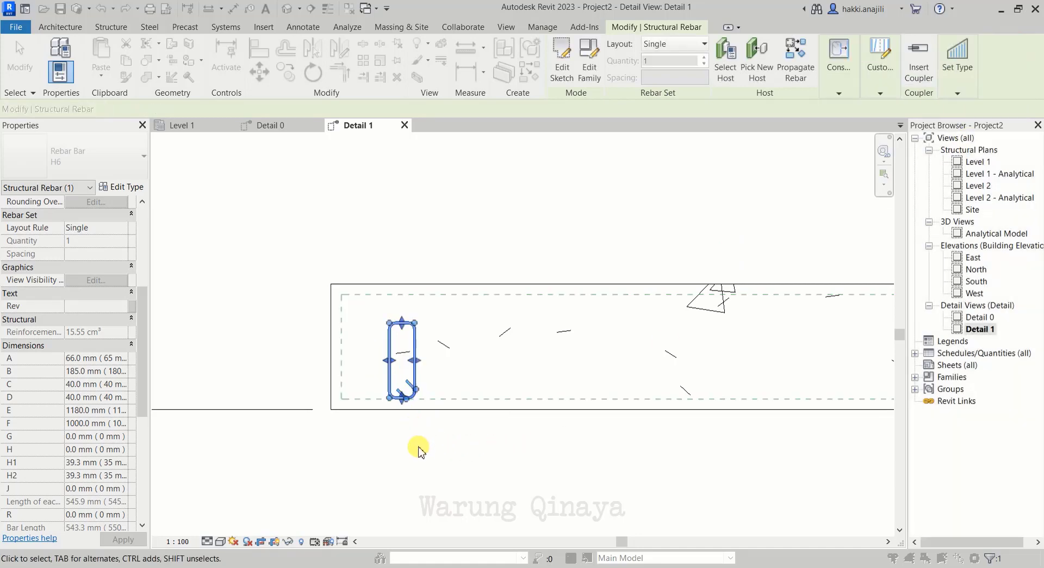
# Step: Zoom around the slimmed stirrup, then select the 5000x3000 footing as the rebar host
pyautogui.scroll(5, 409, 418)
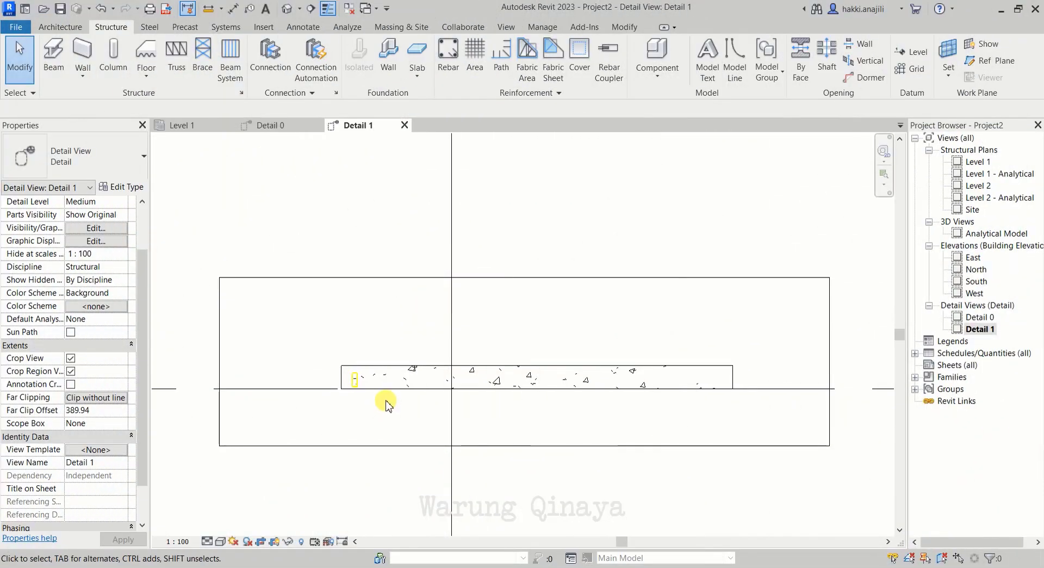
pyautogui.scroll(2, 375, 395)
pyautogui.scroll(2, 327, 364)
pyautogui.scroll(2, 335, 305)
pyautogui.scroll(2, 370, 326)
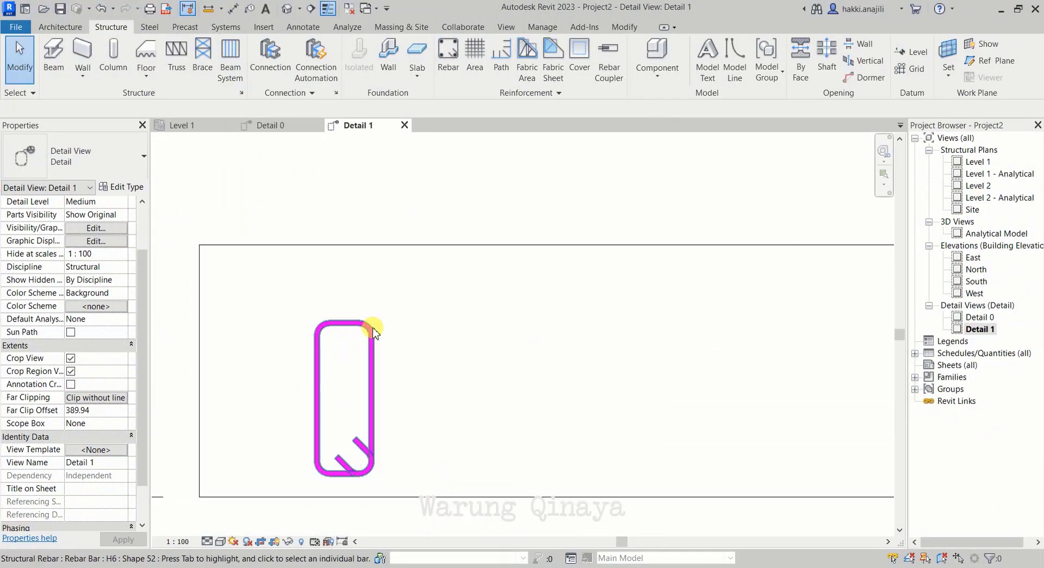
pyautogui.scroll(1, 341, 378)
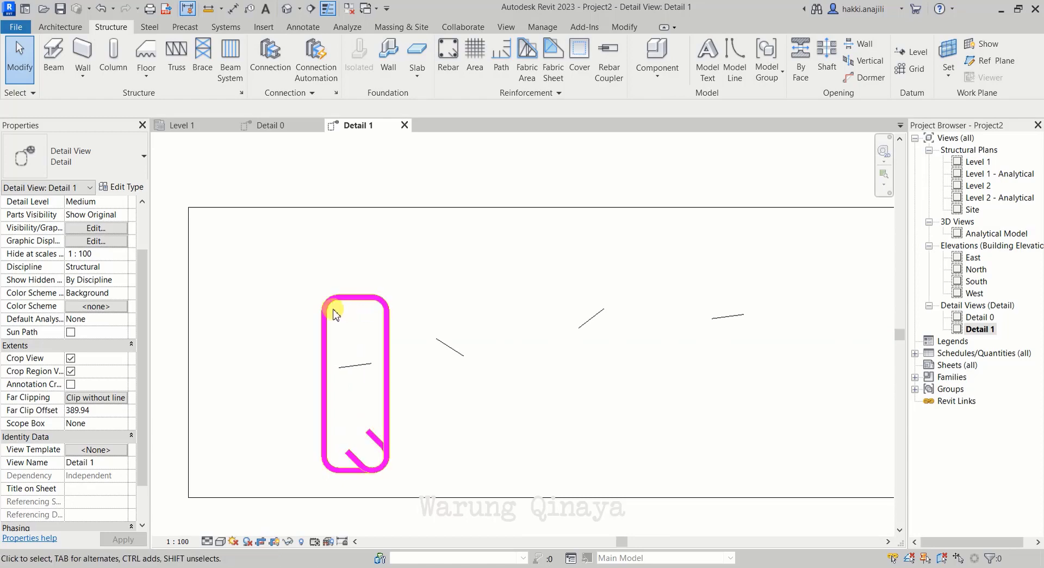
pyautogui.scroll(-1, 355, 388)
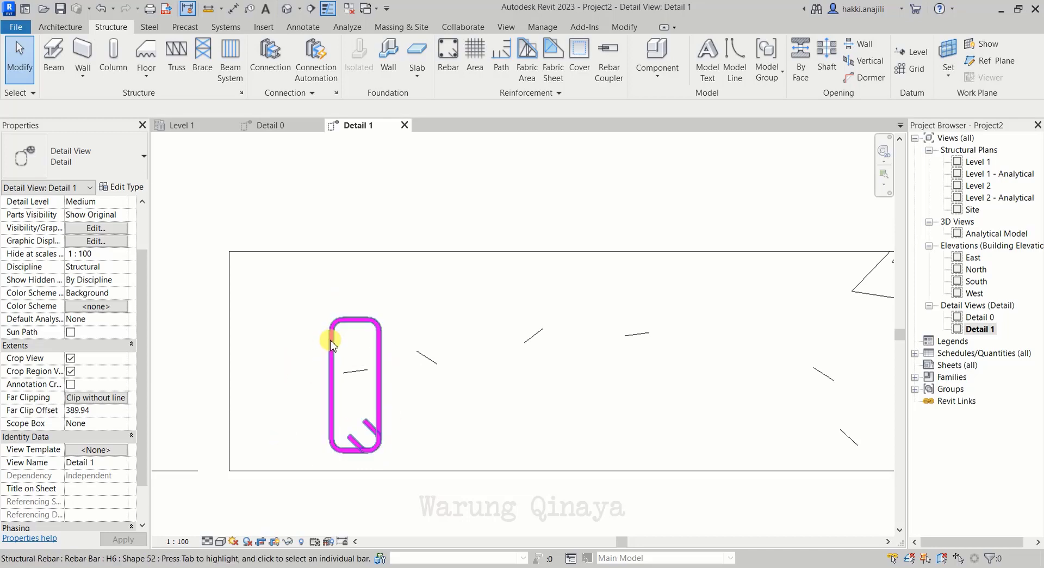
pyautogui.scroll(-2, 326, 359)
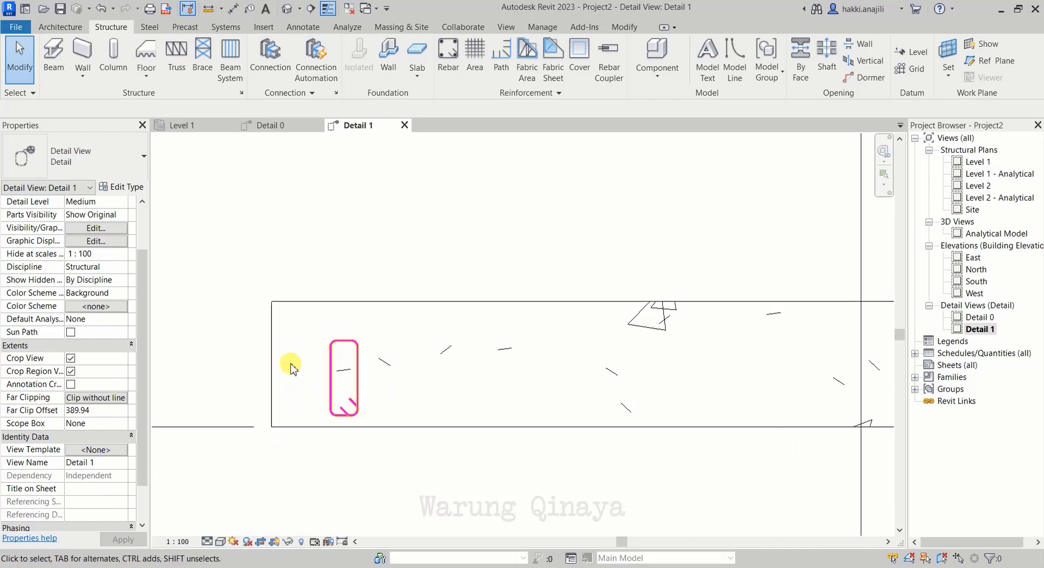
pyautogui.scroll(-2, 277, 367)
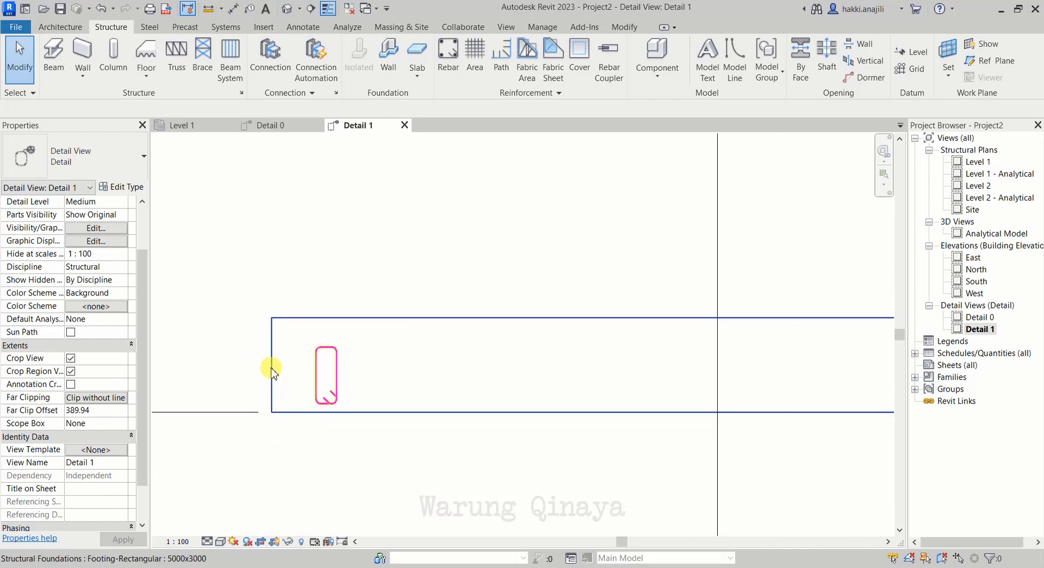
pyautogui.click(370, 316)
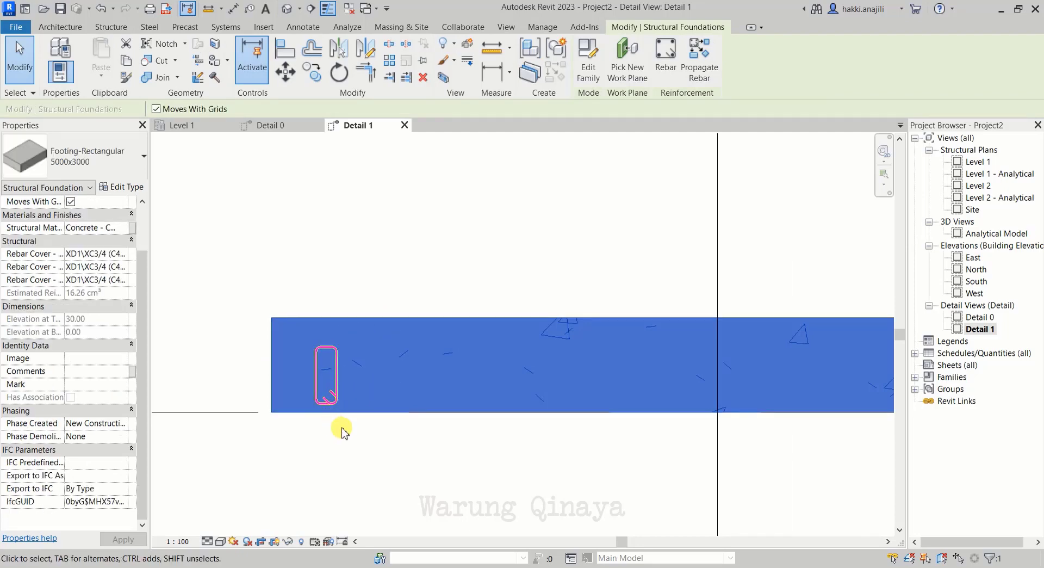
# Step: Set up new rebar as H12 bars spanning the whole host, oriented perpendicular to cover
pyautogui.click(664, 64)
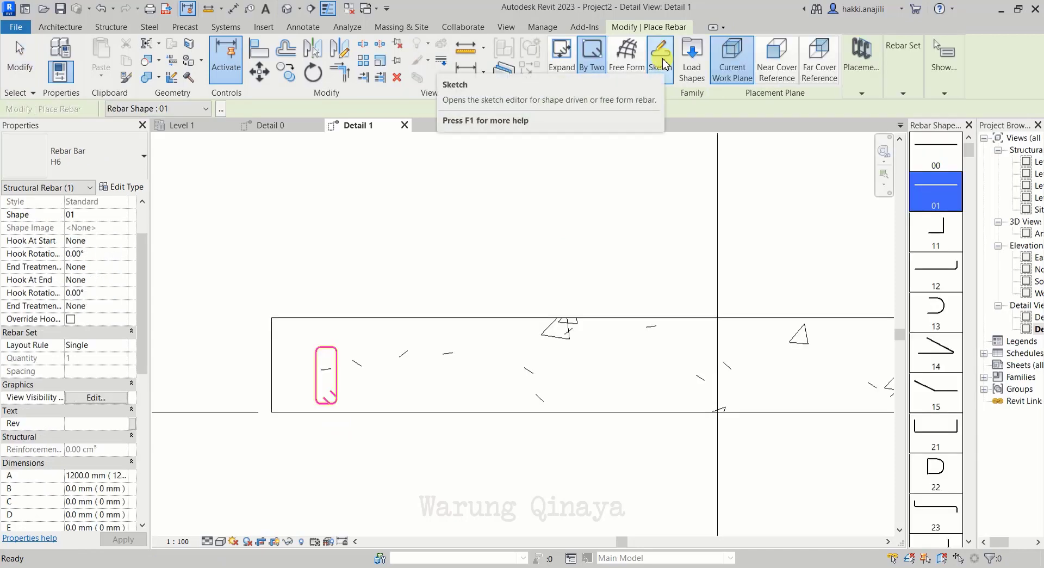
pyautogui.click(109, 157)
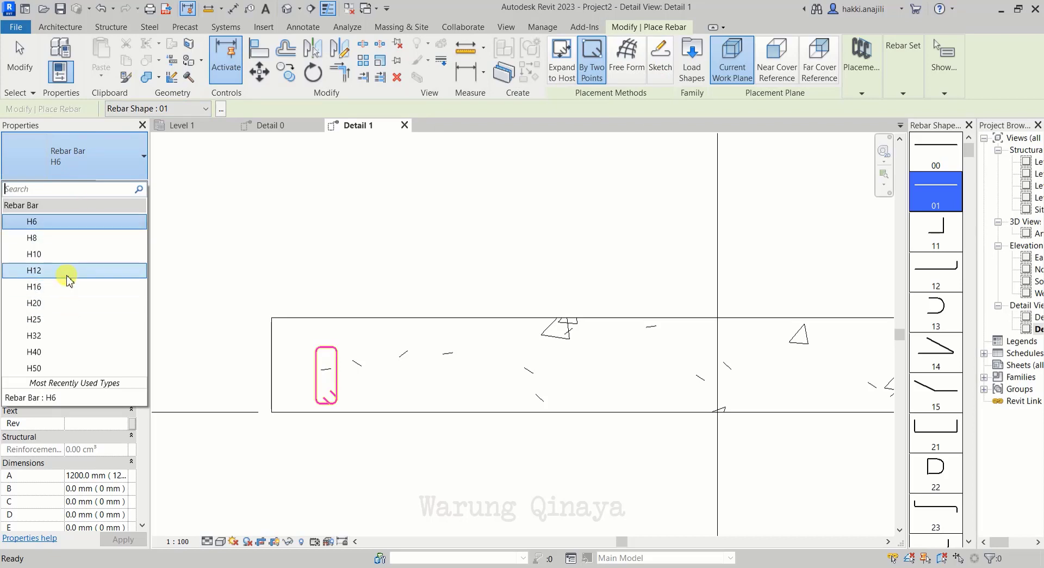
pyautogui.click(55, 271)
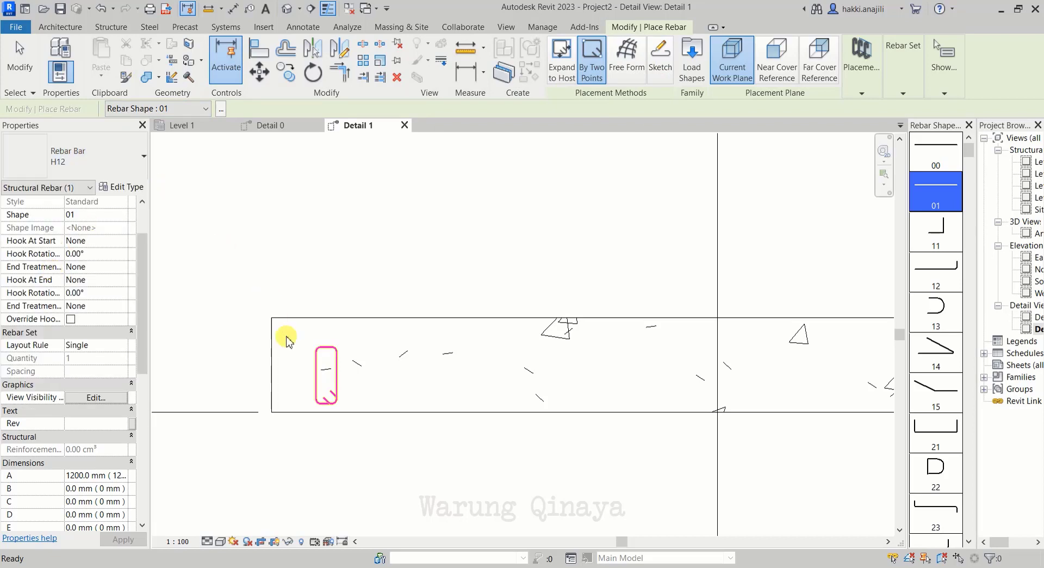
pyautogui.scroll(2, 315, 353)
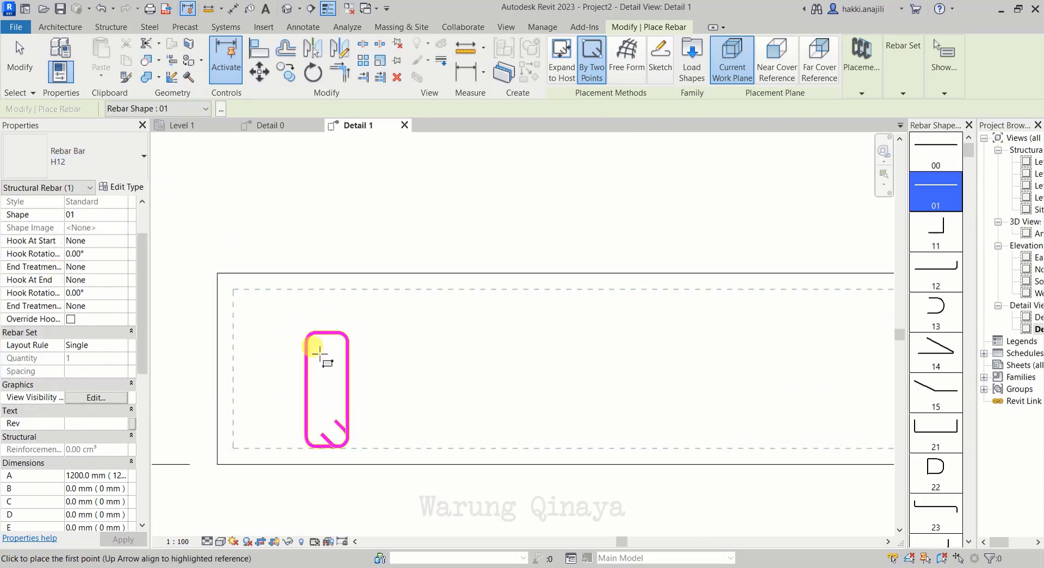
pyautogui.scroll(2, 316, 346)
pyautogui.scroll(-2, 368, 231)
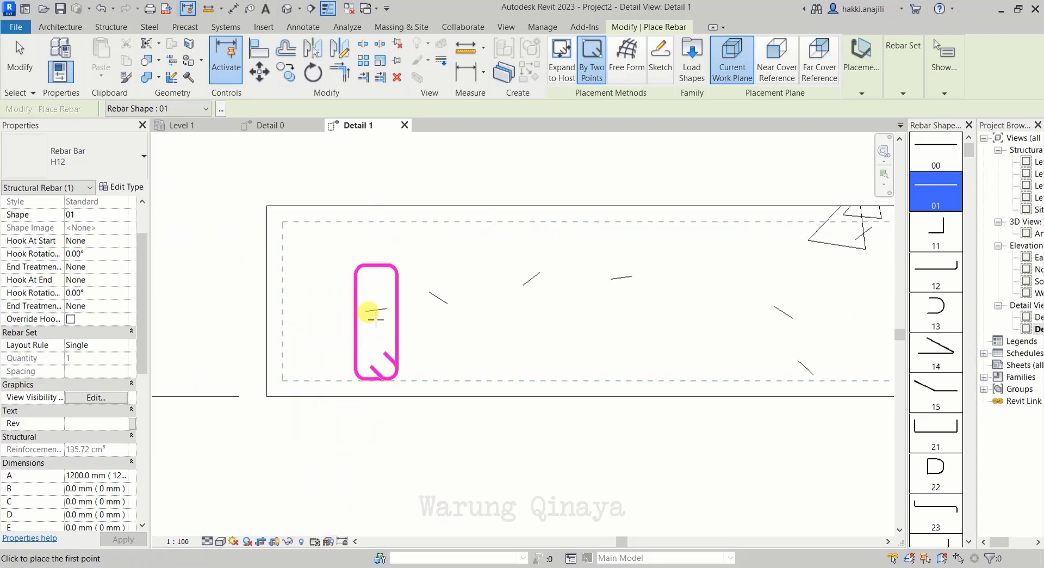
pyautogui.scroll(1, 375, 315)
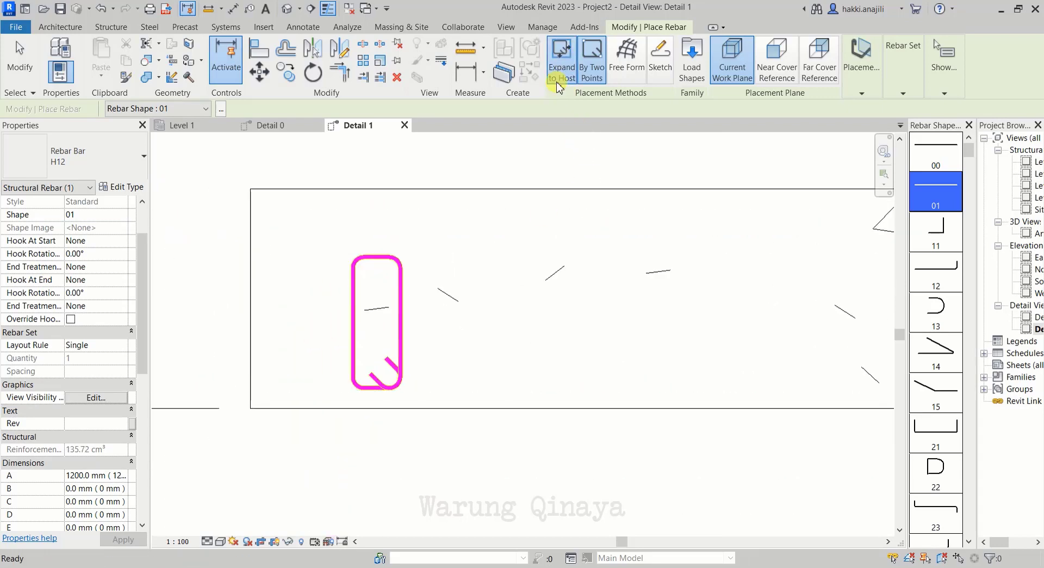
pyautogui.click(566, 70)
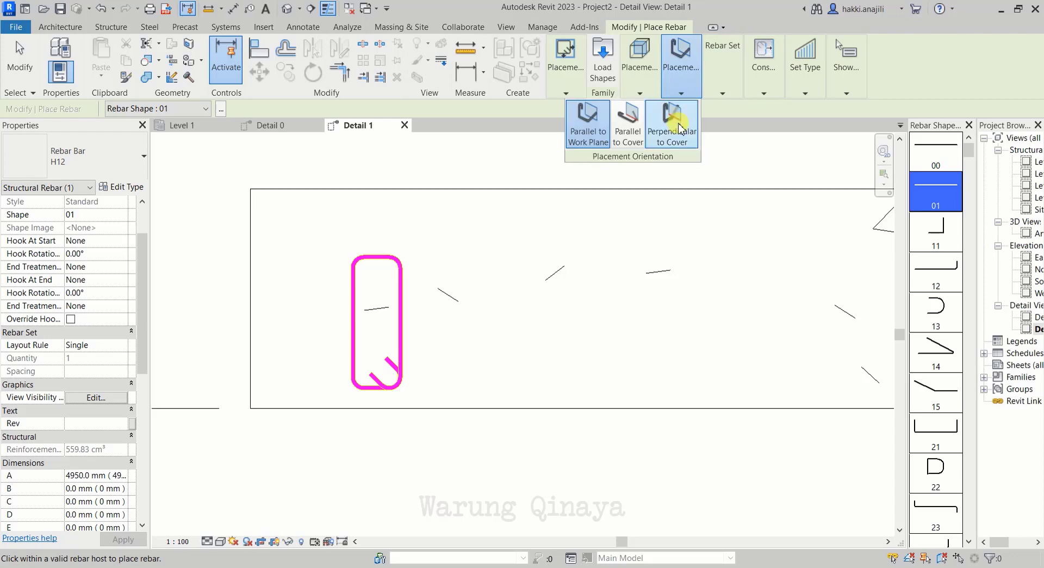
pyautogui.click(677, 117)
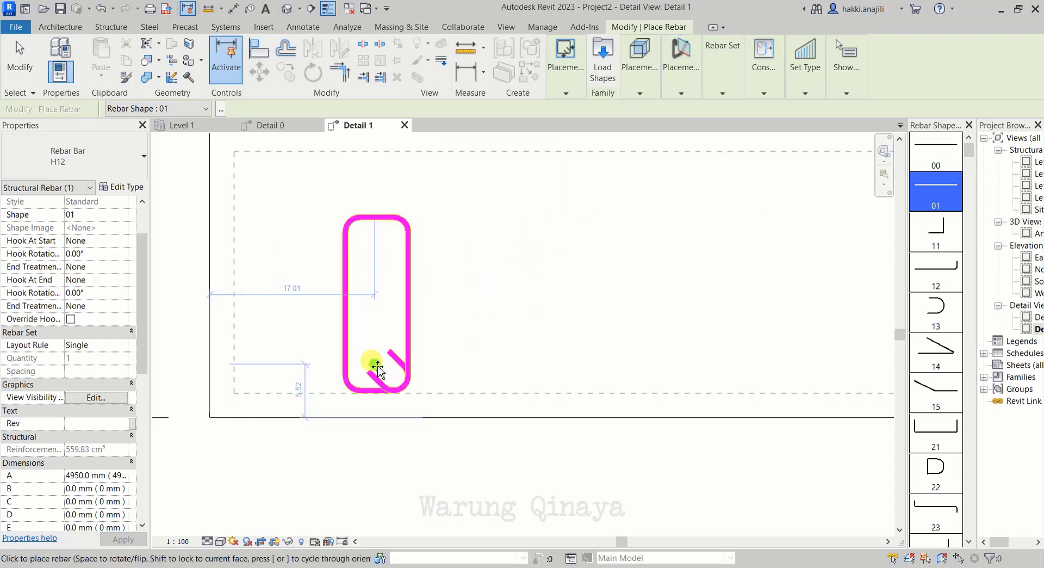
pyautogui.scroll(2, 379, 391)
pyautogui.scroll(2, 383, 387)
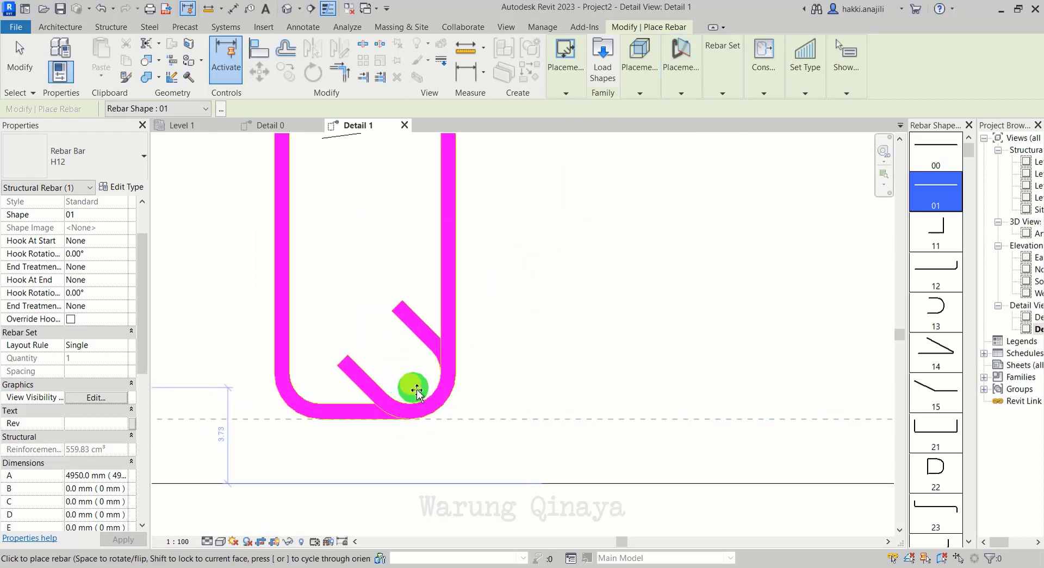
# Step: Place H12 bars in the stirrup's four corners: bottom-right, bottom-left, top-left, top-right
pyautogui.click(425, 388)
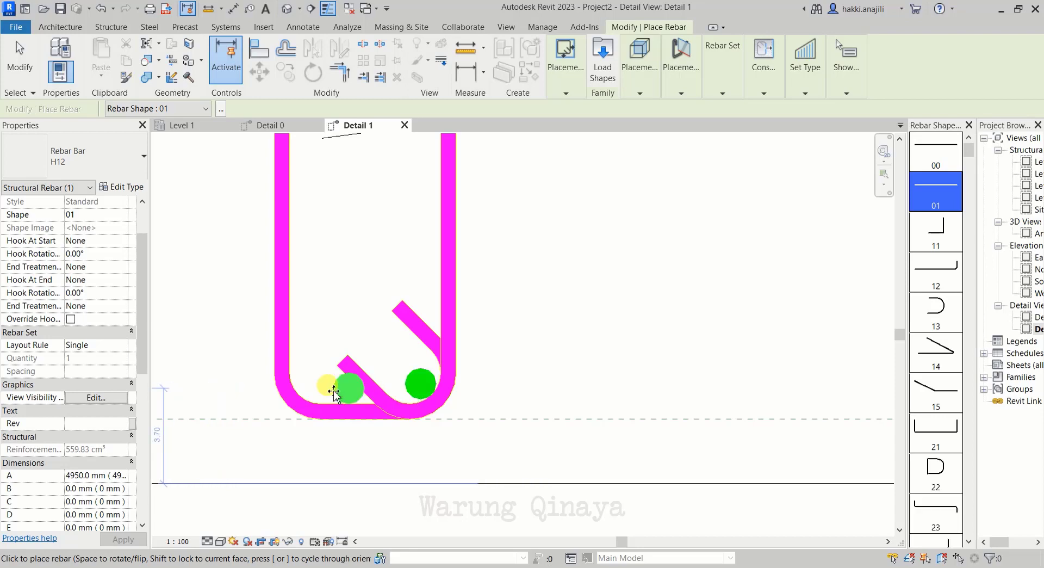
pyautogui.click(311, 387)
pyautogui.scroll(-2, 366, 331)
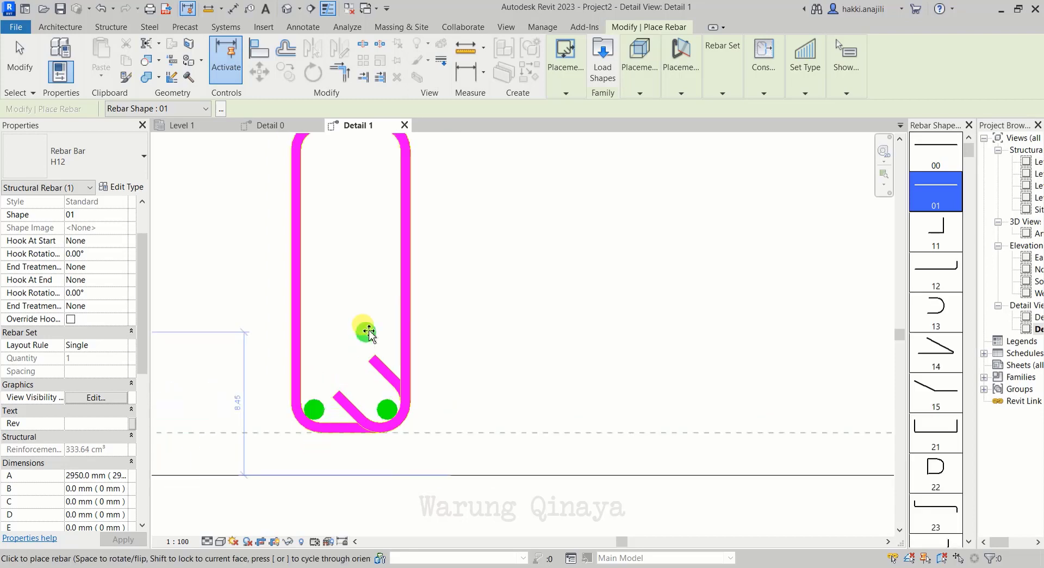
pyautogui.scroll(-1, 366, 261)
pyautogui.scroll(2, 363, 235)
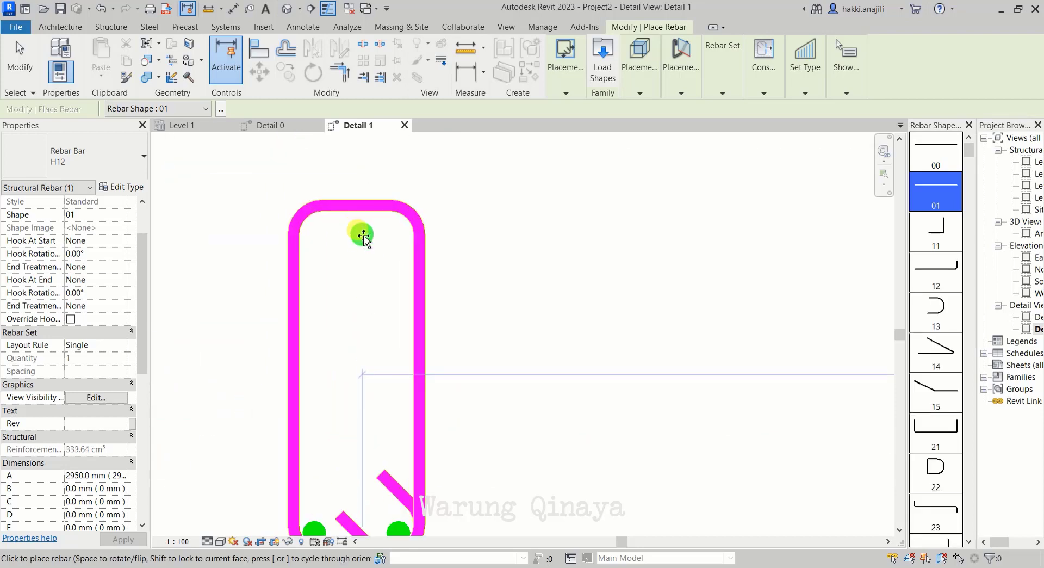
pyautogui.click(314, 226)
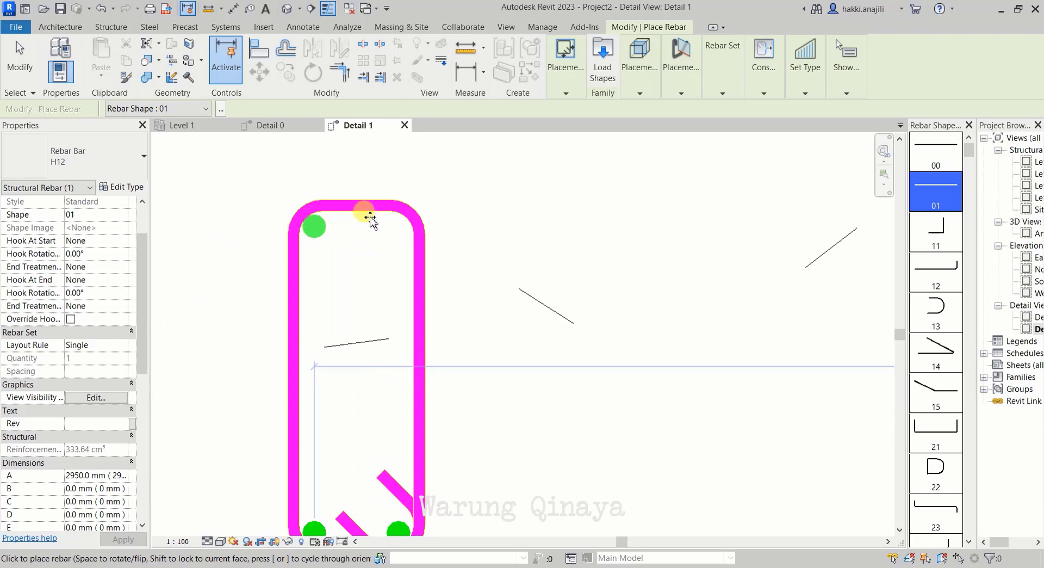
pyautogui.click(402, 227)
pyautogui.scroll(-2, 392, 231)
pyautogui.scroll(-3, 363, 323)
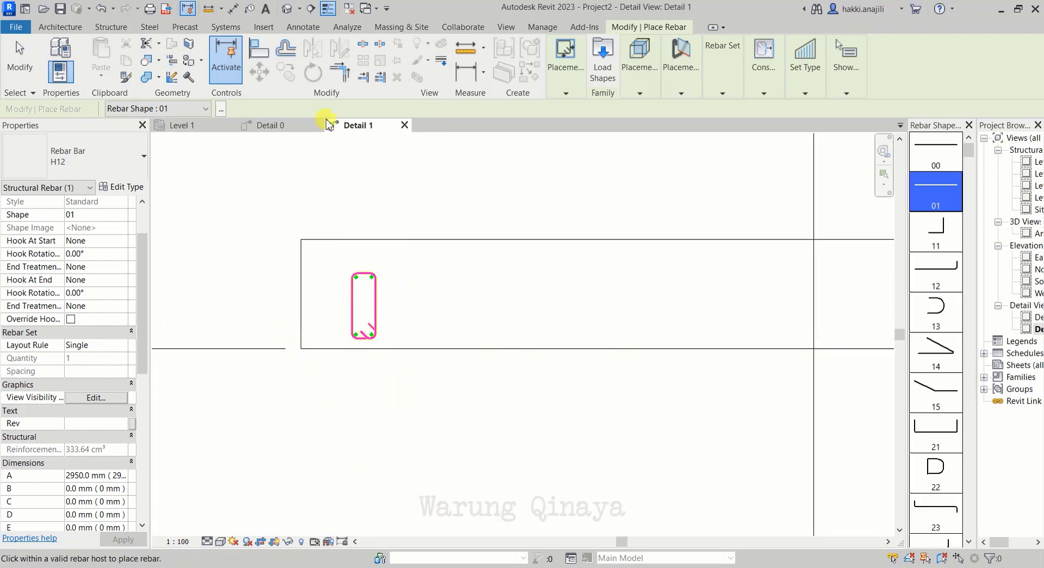
# Step: End rebar placement and zoom around the Detail 1 section to check the bars
pyautogui.click(25, 75)
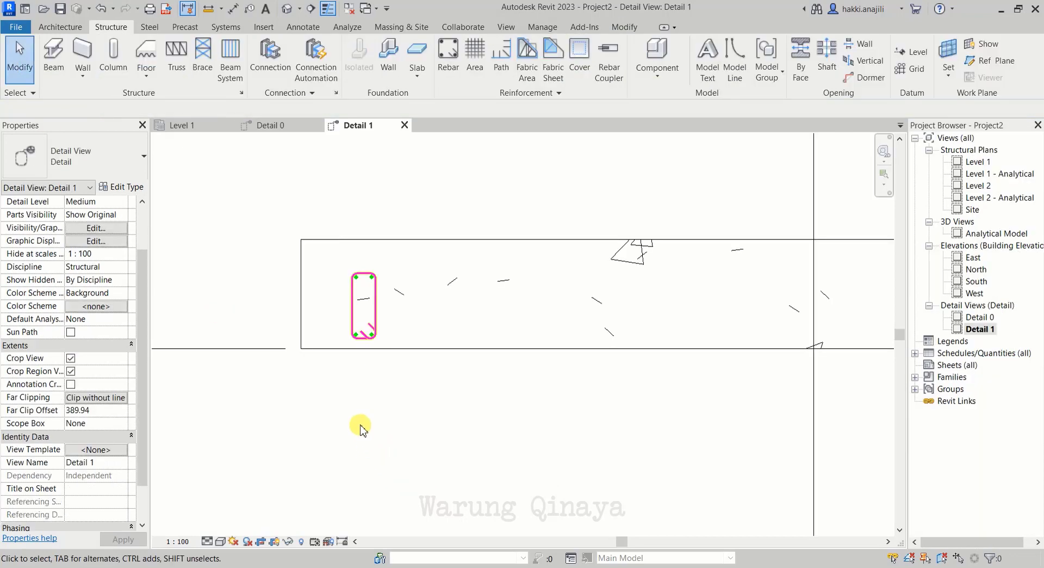
pyautogui.scroll(1, 348, 334)
pyautogui.scroll(-4, 340, 348)
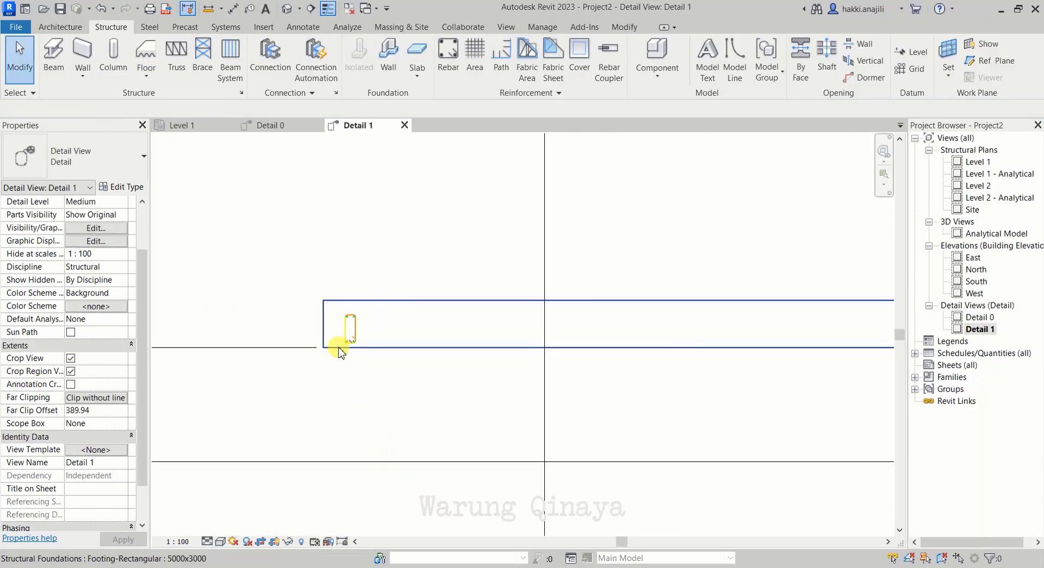
pyautogui.scroll(-2, 316, 364)
pyautogui.scroll(-1, 311, 367)
pyautogui.scroll(1, 361, 345)
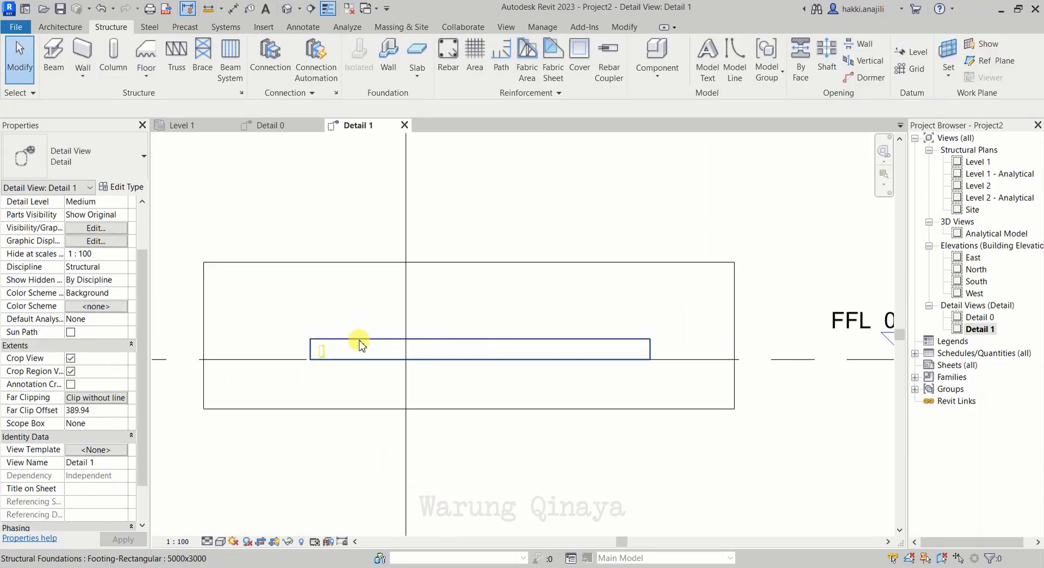
pyautogui.scroll(2, 280, 361)
pyautogui.scroll(-3, 275, 358)
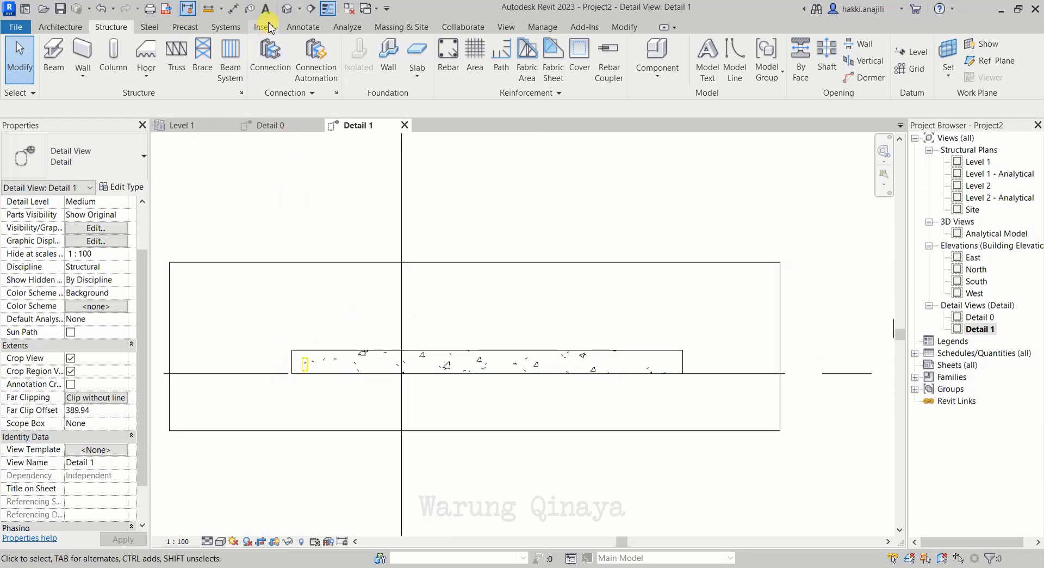
# Step: Switch to the Default 3D View and zoom in on the footing edge with its rebar
pyautogui.click(285, 10)
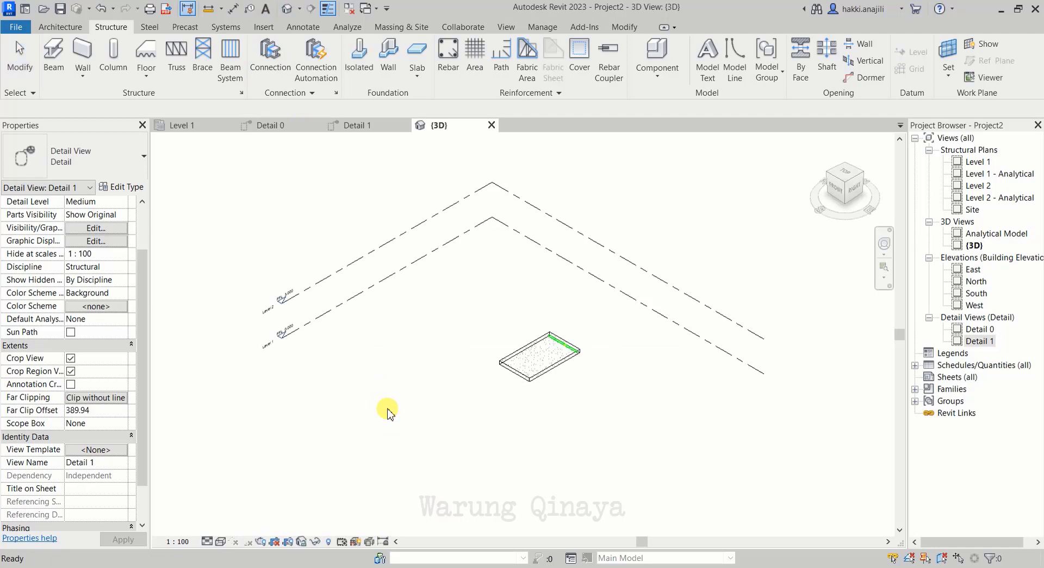
pyautogui.scroll(3, 560, 364)
pyautogui.scroll(3, 604, 313)
pyautogui.scroll(3, 633, 362)
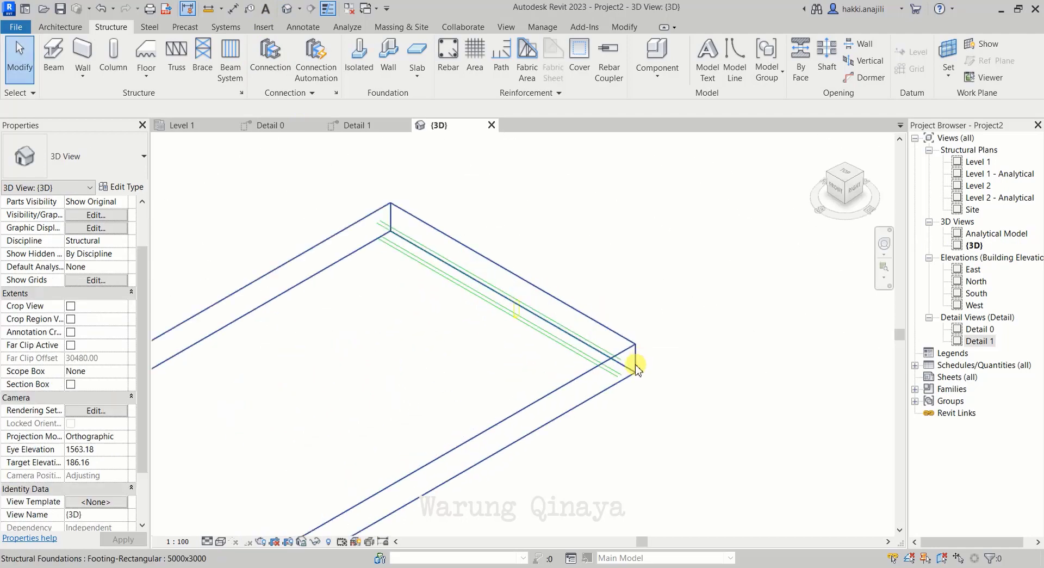
pyautogui.scroll(2, 632, 387)
pyautogui.scroll(-2, 632, 388)
pyautogui.scroll(-2, 635, 420)
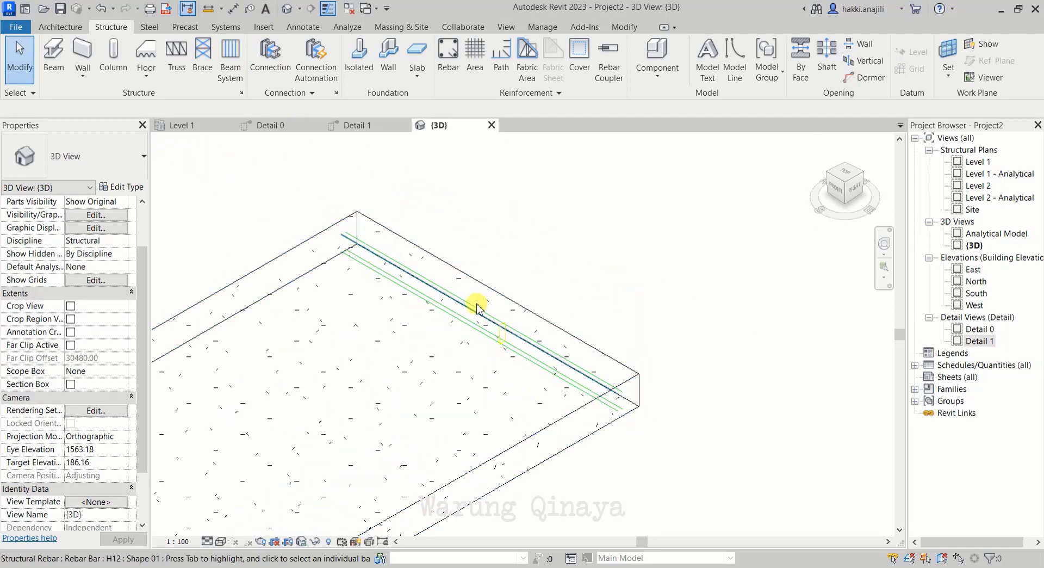
pyautogui.scroll(1, 598, 402)
pyautogui.scroll(1, 538, 388)
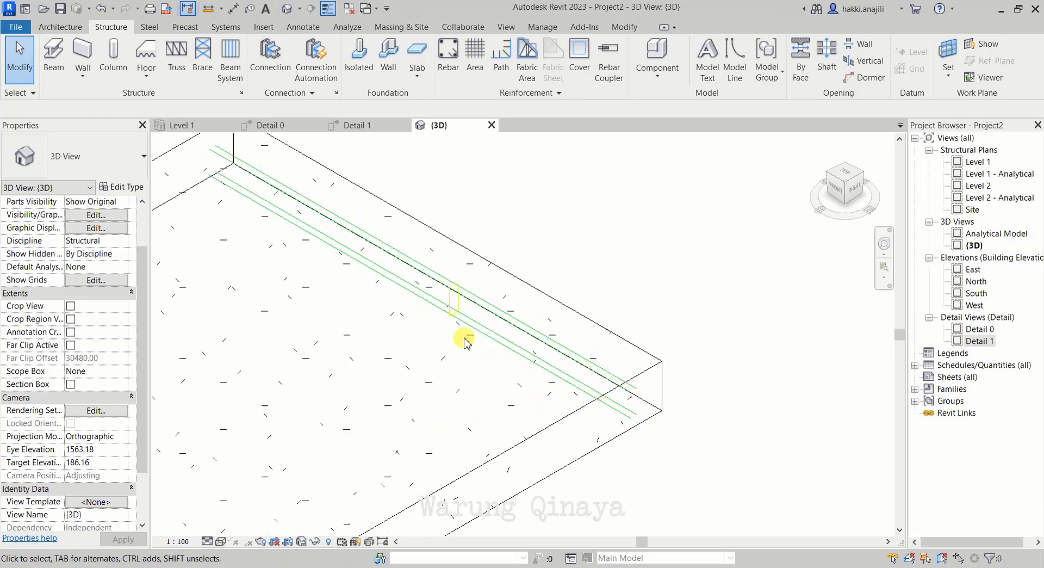
# Step: Override the rebar category with a solid-fill surface pattern in pink RGB 255-000-128, then deselect
pyautogui.rightClick(459, 309)
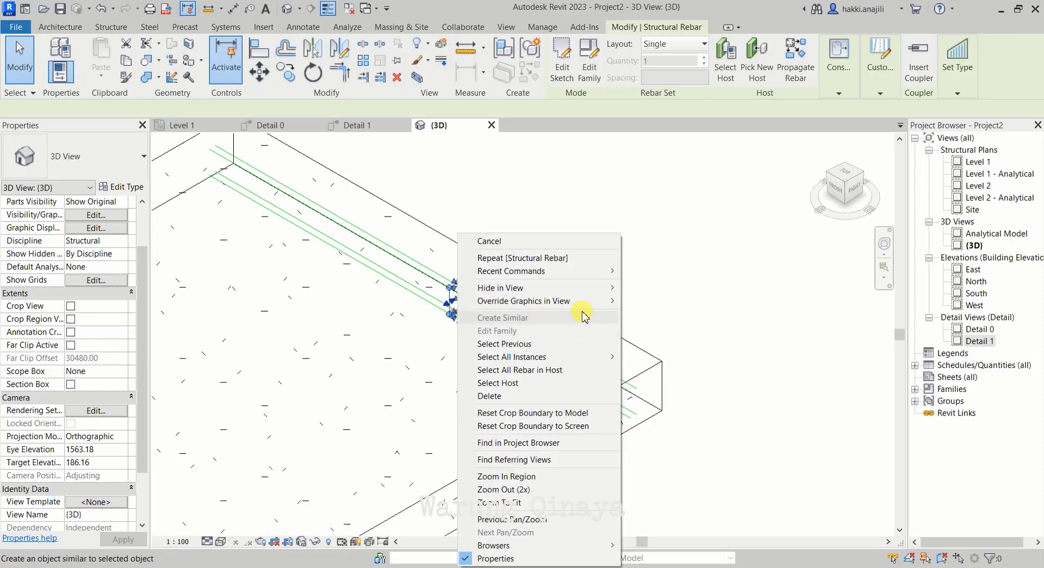
pyautogui.click(668, 325)
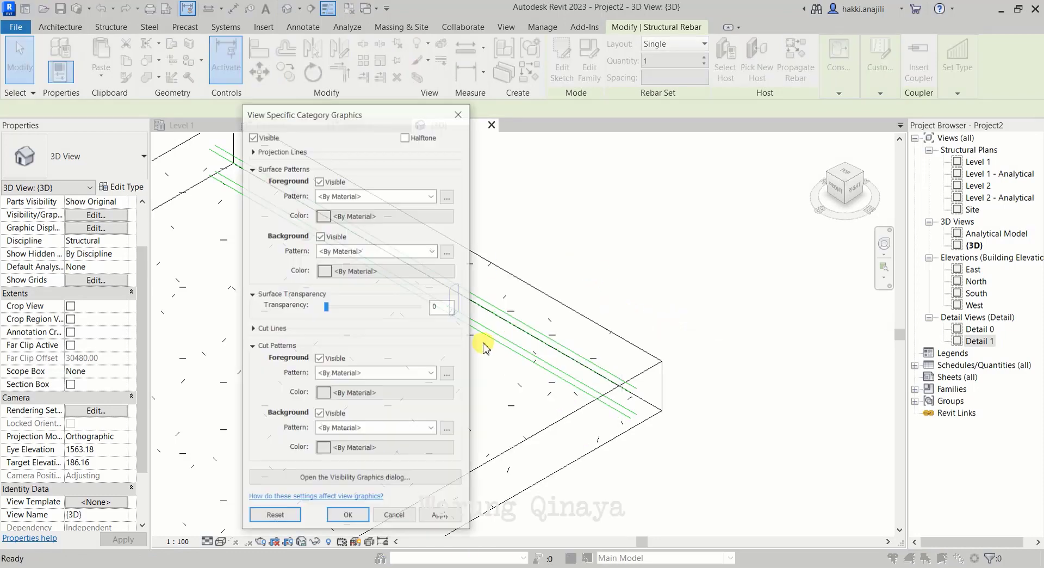
pyautogui.click(344, 207)
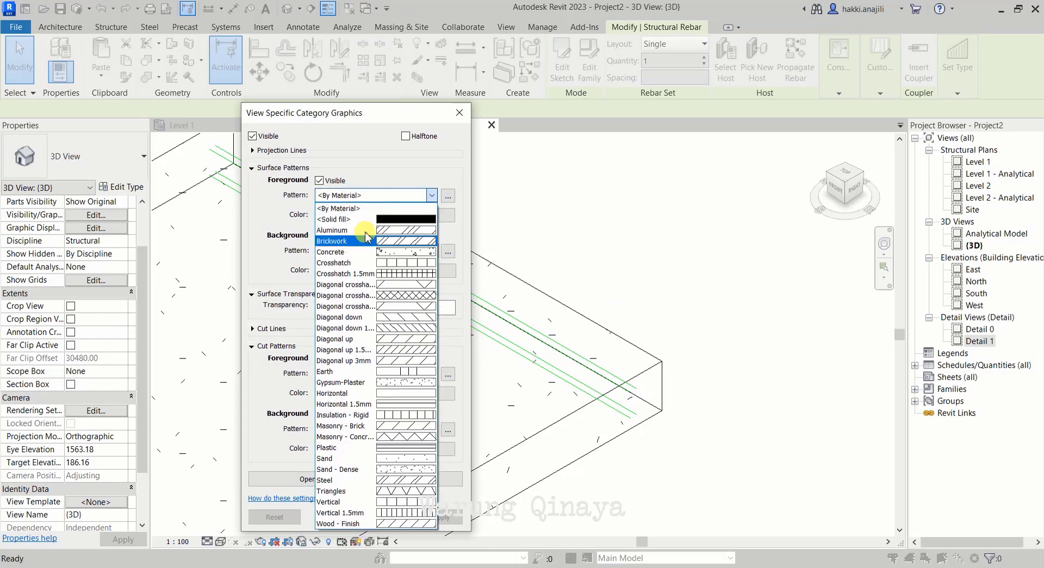
pyautogui.click(358, 218)
pyautogui.click(359, 218)
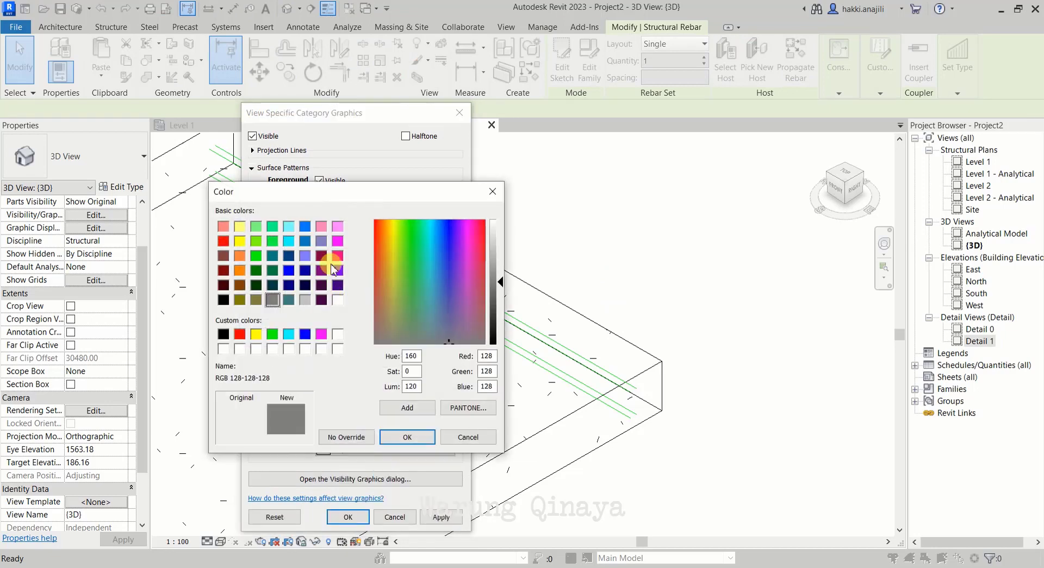
pyautogui.click(337, 255)
pyautogui.click(408, 438)
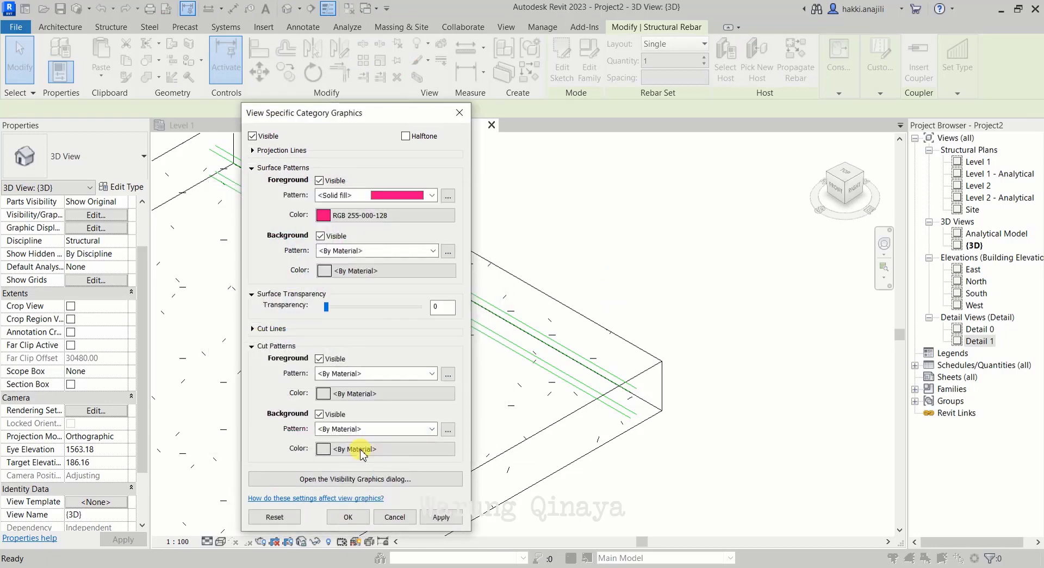
pyautogui.click(350, 518)
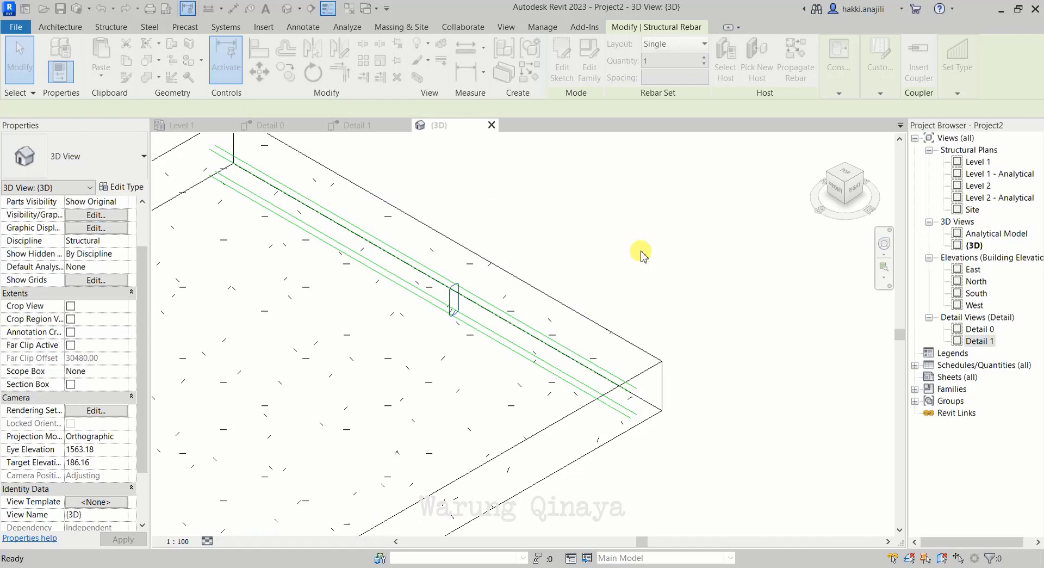
pyautogui.click(257, 375)
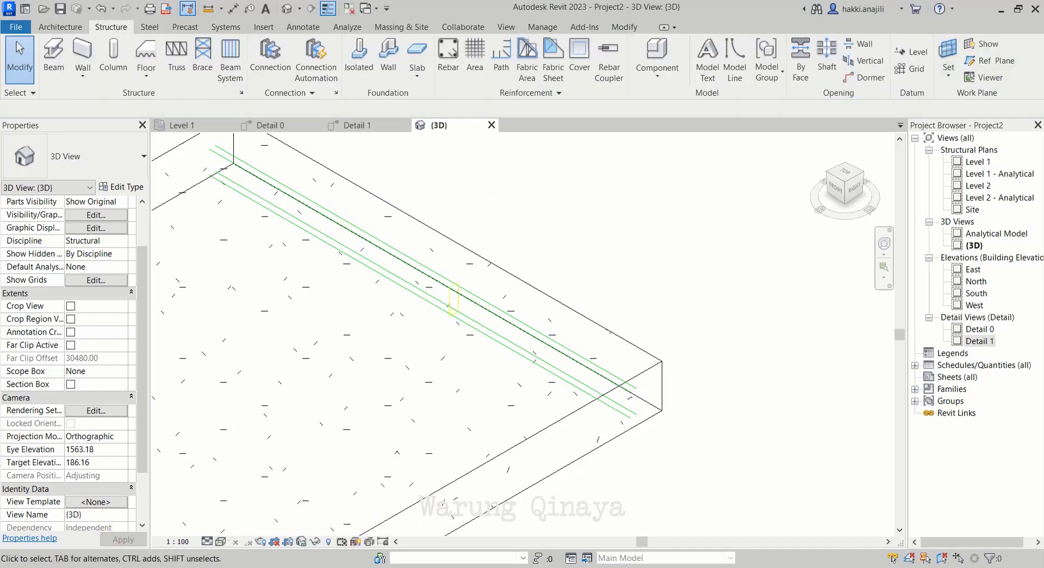
# Step: Set the 3D view to Shaded visual style with Fine detail level
pyautogui.click(220, 541)
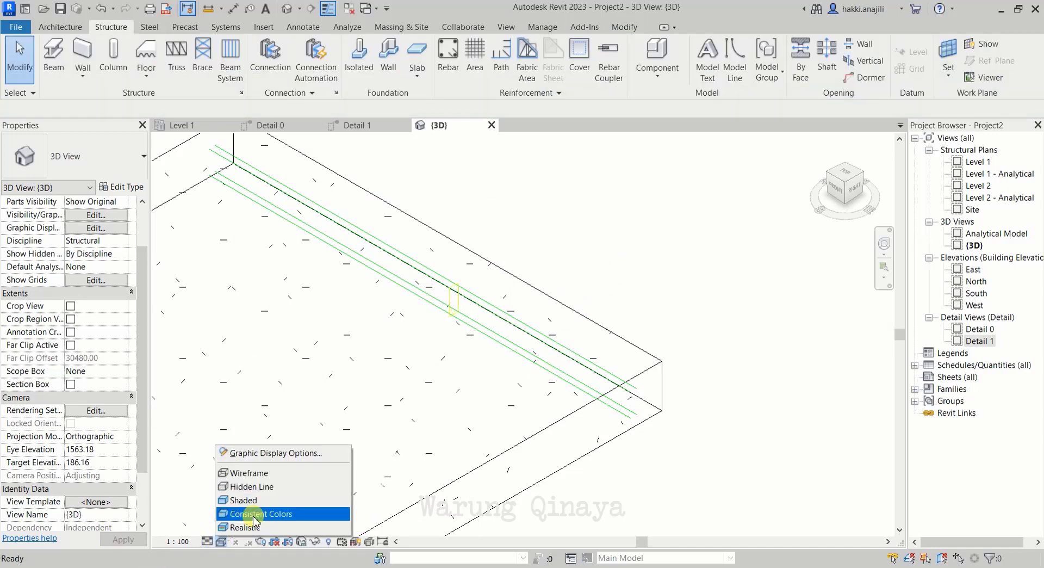
pyautogui.click(260, 499)
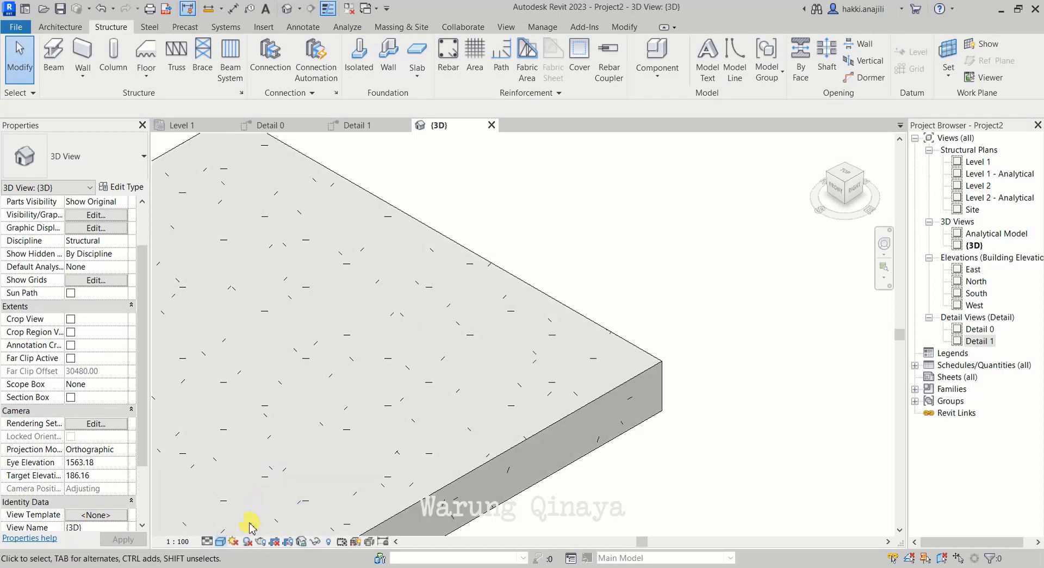
pyautogui.click(207, 541)
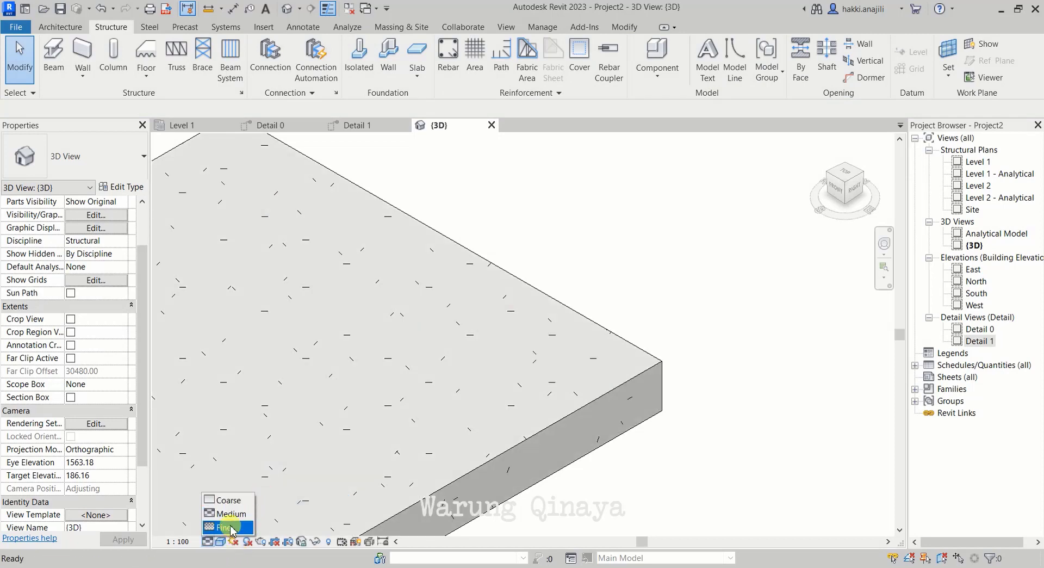
pyautogui.click(230, 527)
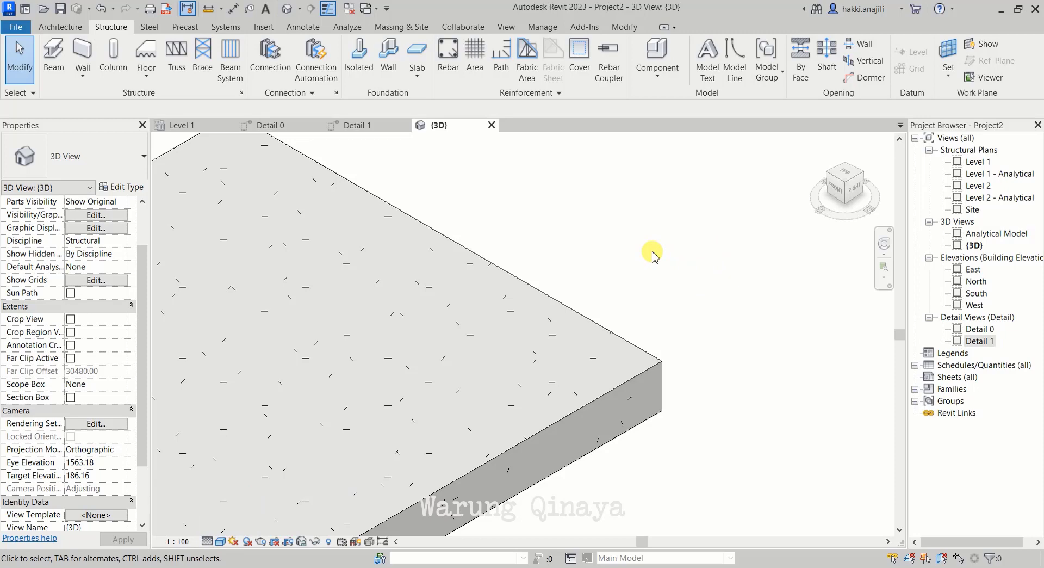
# Step: In Visibility/Graphics (VG), give Structural Foundations 50% surface transparency
pyautogui.press('v')
pyautogui.press('g')
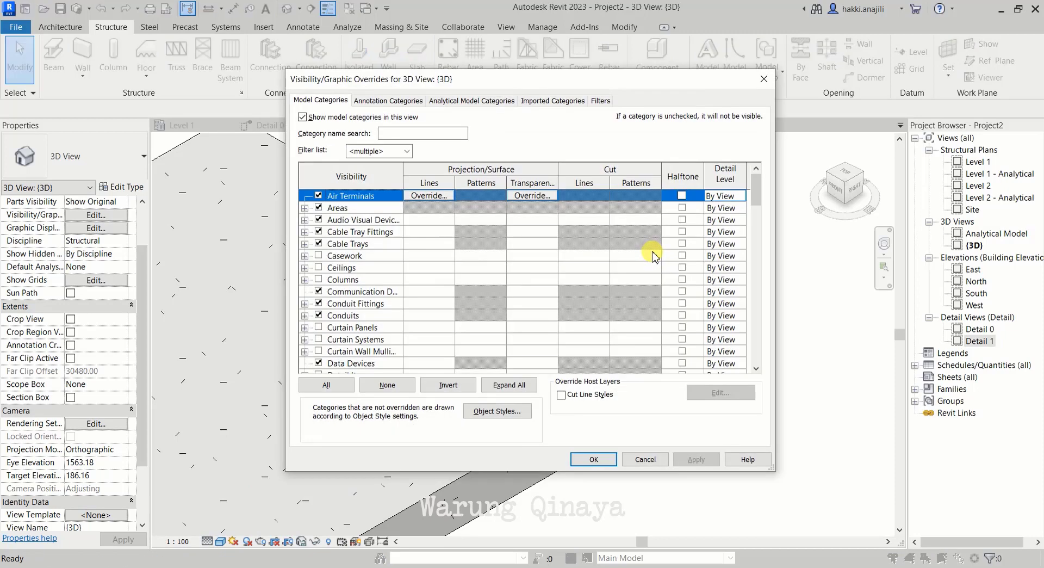
pyautogui.moveTo(754, 210)
pyautogui.mouseDown()
pyautogui.moveTo(755, 361)
pyautogui.moveTo(756, 327)
pyautogui.mouseUp()
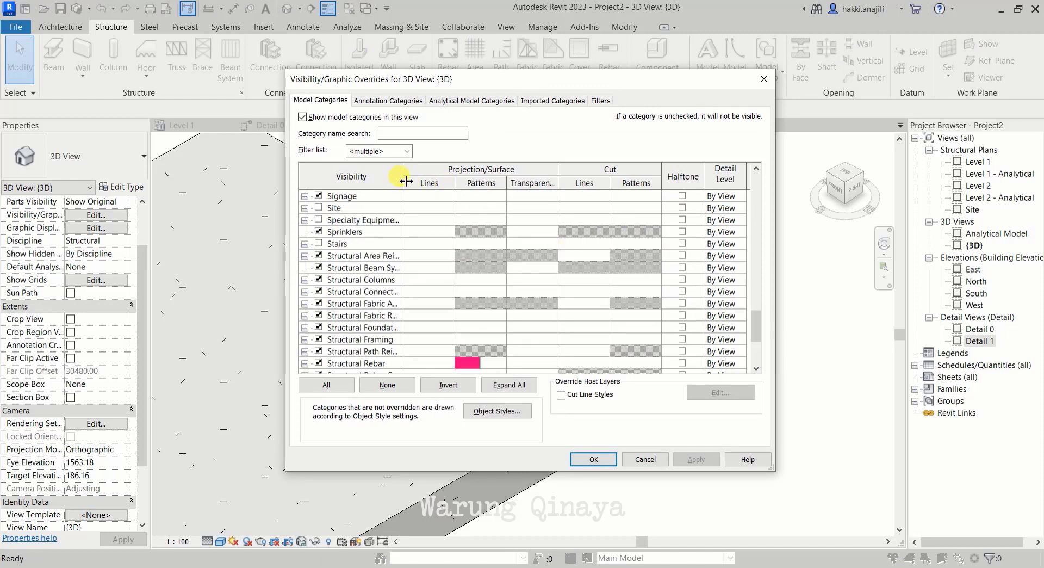
pyautogui.moveTo(407, 181); pyautogui.dragTo(477, 212)
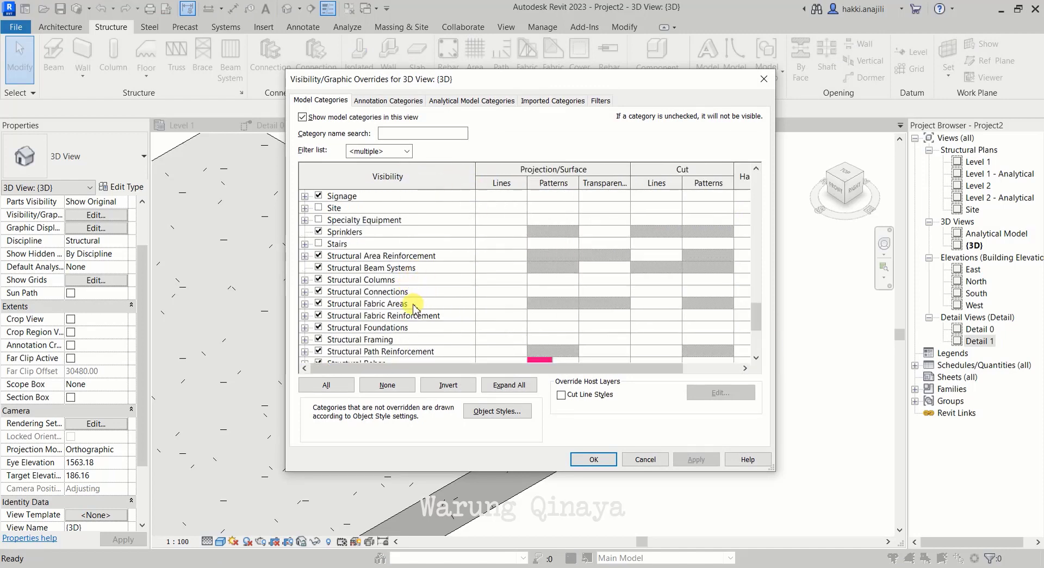
pyautogui.click(501, 327)
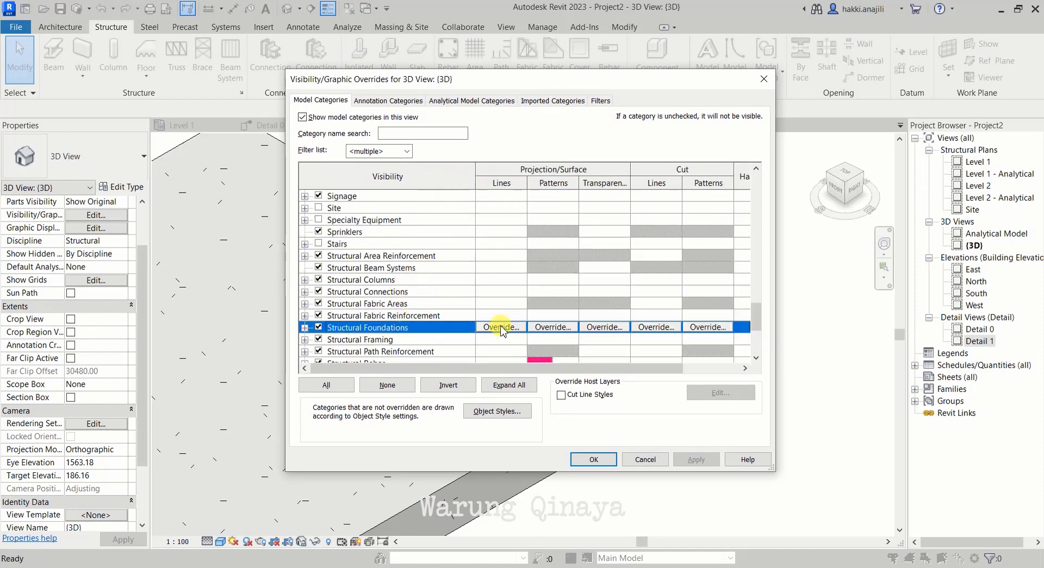
pyautogui.click(594, 328)
pyautogui.write('50')
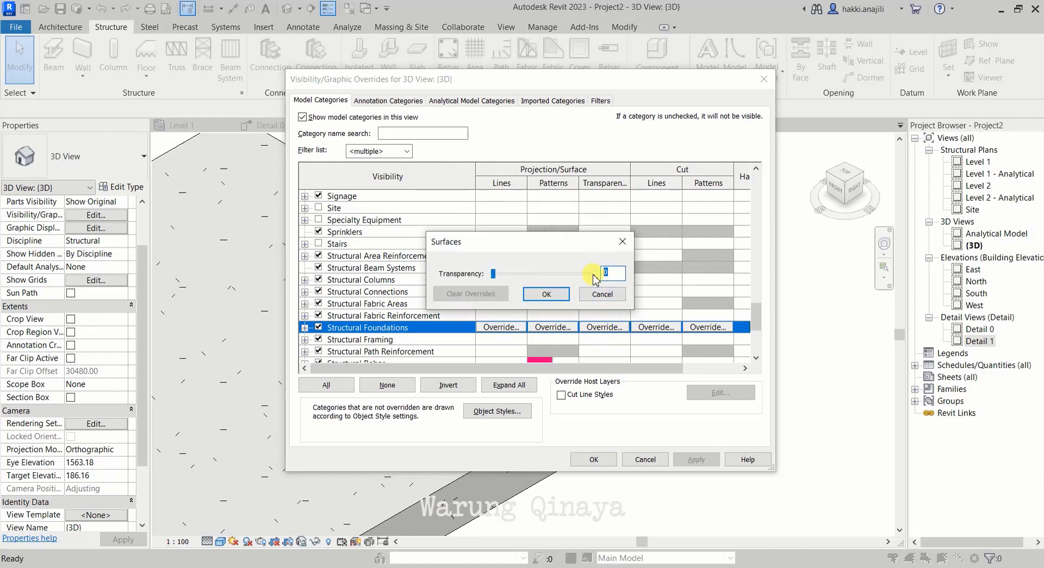
pyautogui.click(560, 294)
pyautogui.click(594, 459)
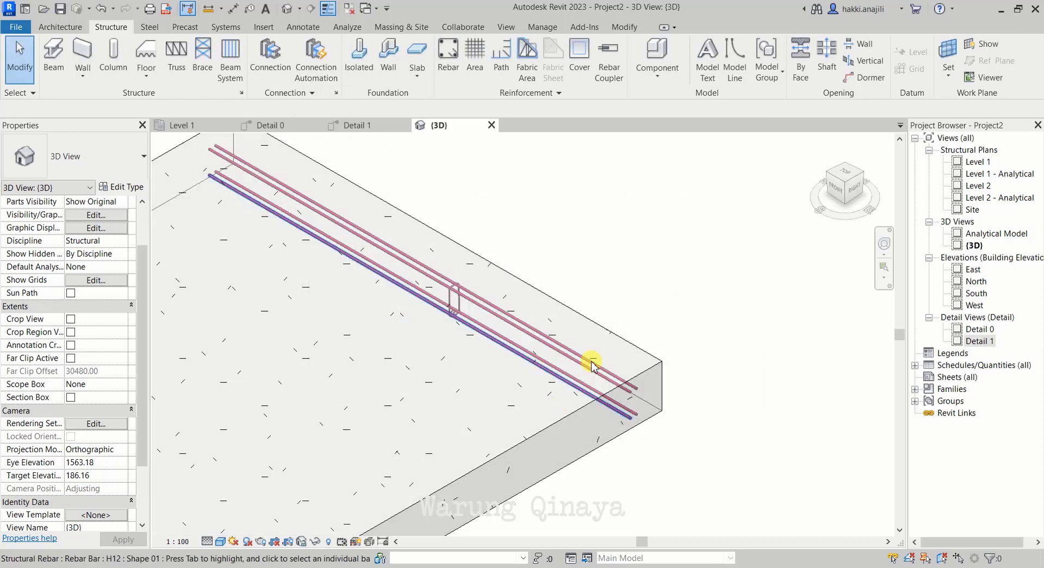
pyautogui.scroll(3, 442, 305)
pyautogui.scroll(4, 461, 295)
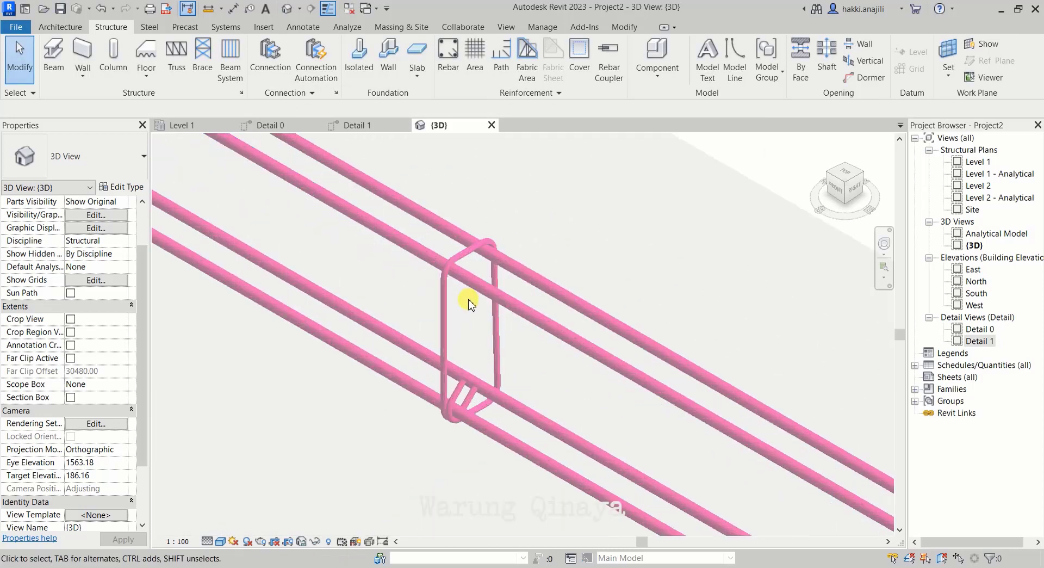
pyautogui.scroll(-1, 468, 303)
pyautogui.scroll(-3, 486, 320)
pyautogui.scroll(-3, 414, 309)
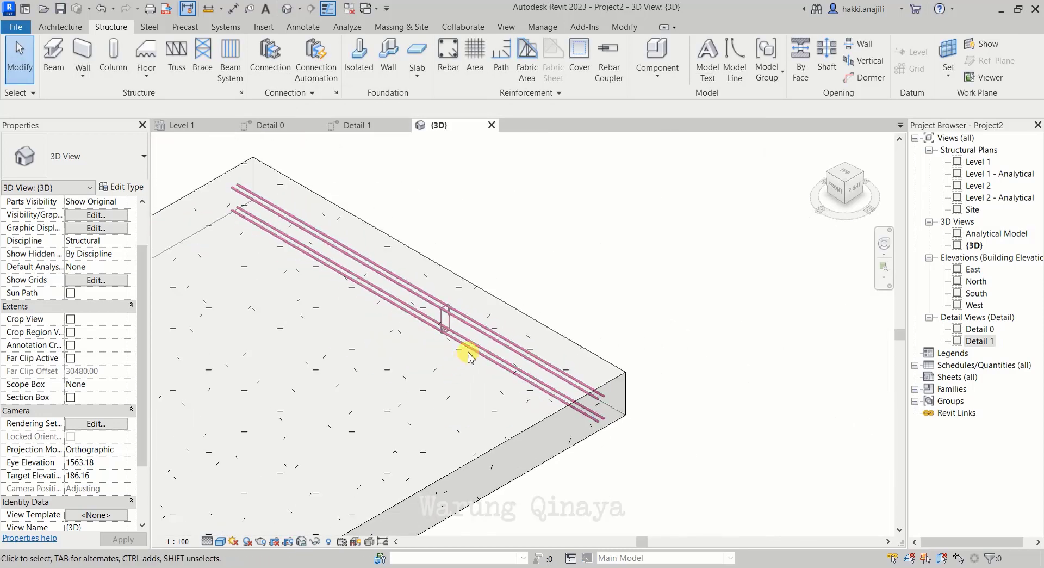
pyautogui.scroll(-2, 539, 370)
pyautogui.scroll(2, 489, 354)
pyautogui.scroll(1, 462, 342)
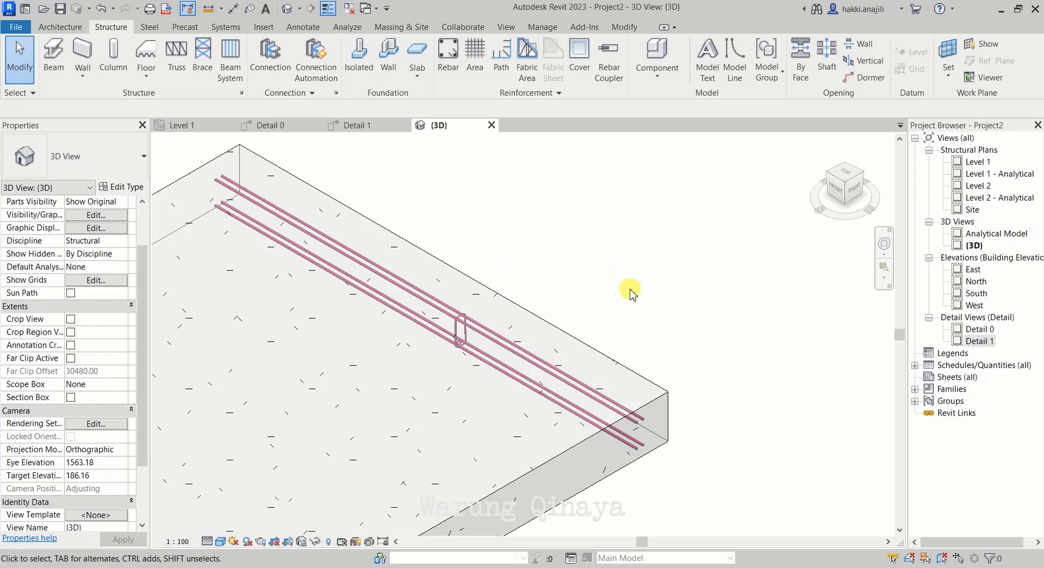
pyautogui.scroll(-1, 630, 294)
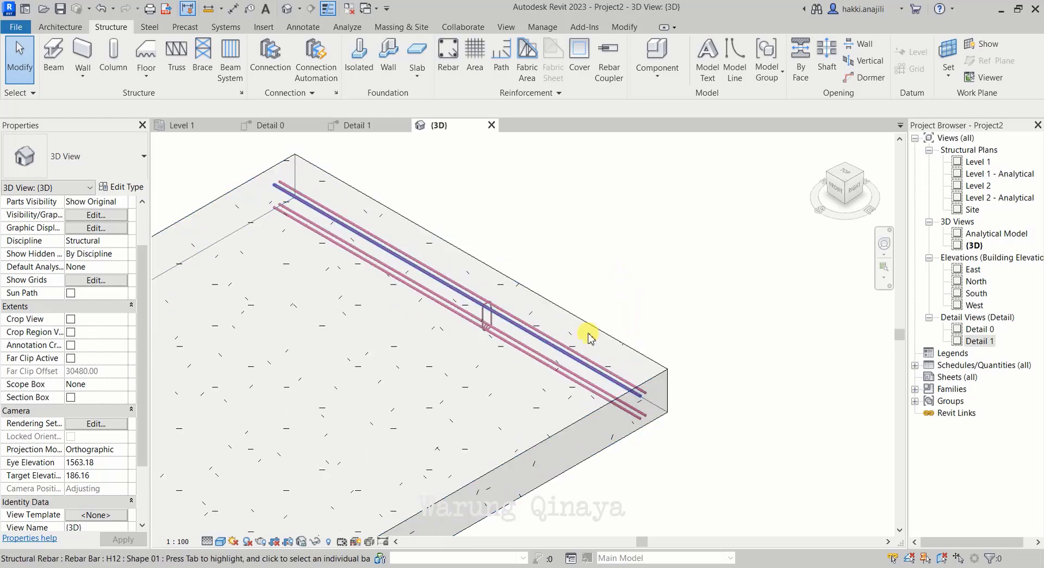
pyautogui.scroll(2, 484, 316)
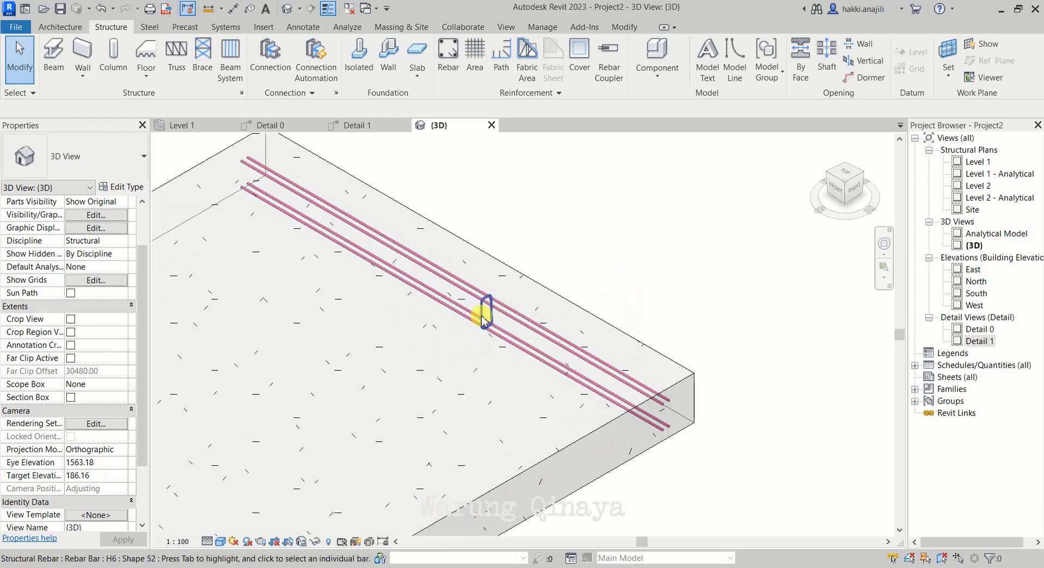
# Step: Lay out the H6 stirrup as Minimum Clear Spacing at 150 mm, giving 19 stirrups
pyautogui.click(483, 317)
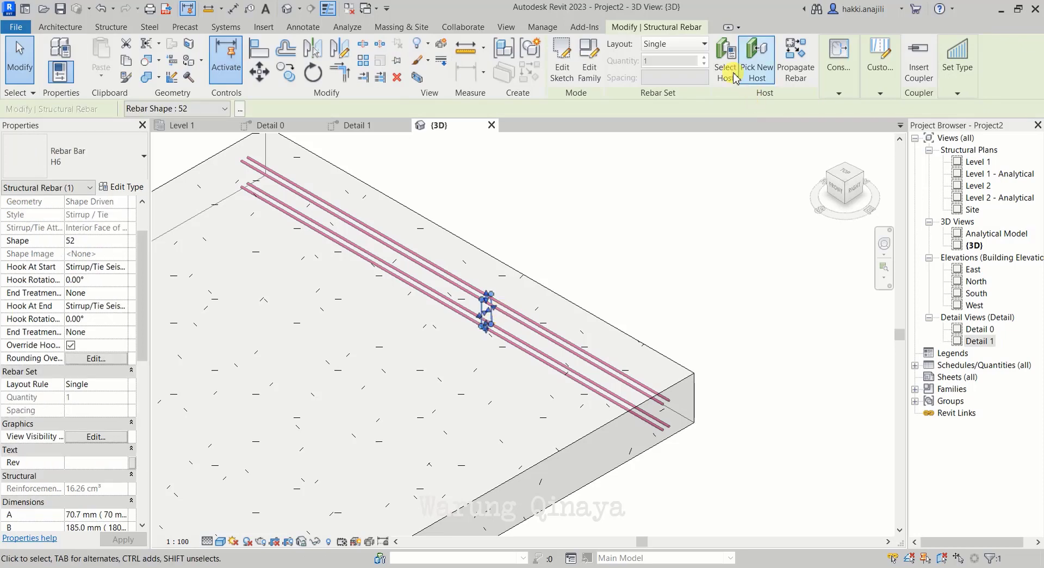
pyautogui.click(685, 45)
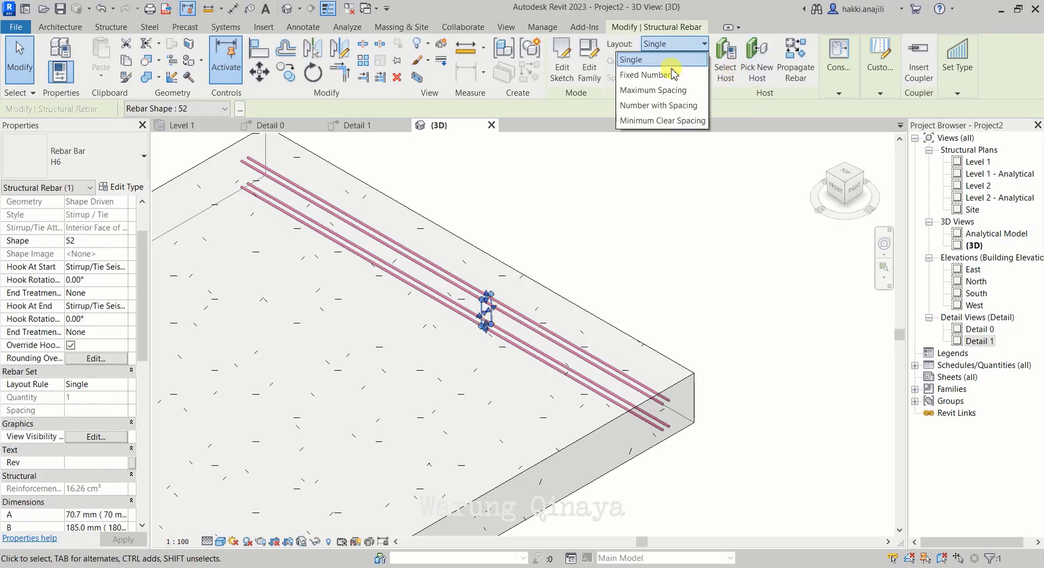
pyautogui.click(669, 121)
pyautogui.write('150')
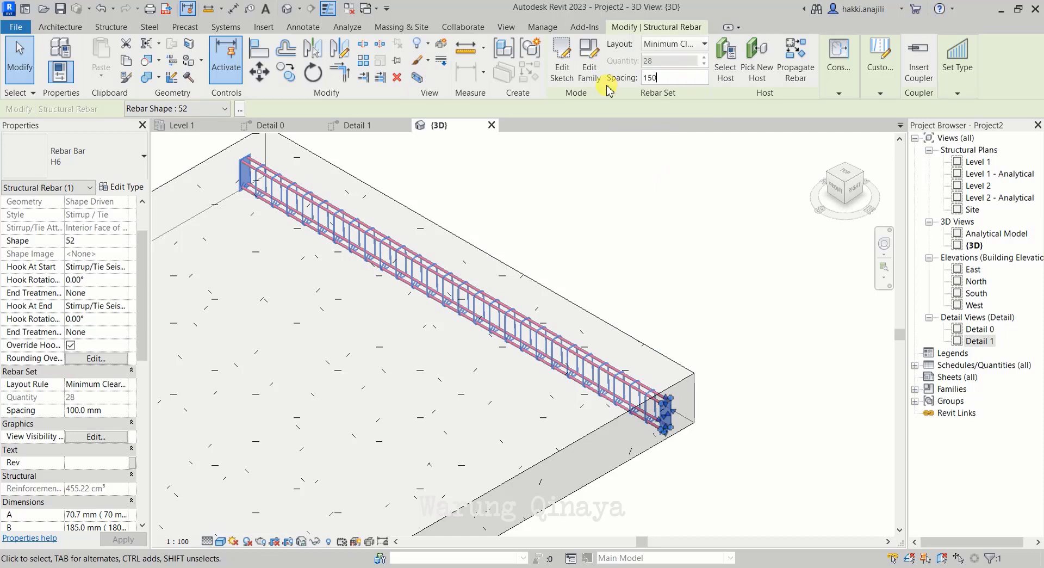
pyautogui.press('Return')
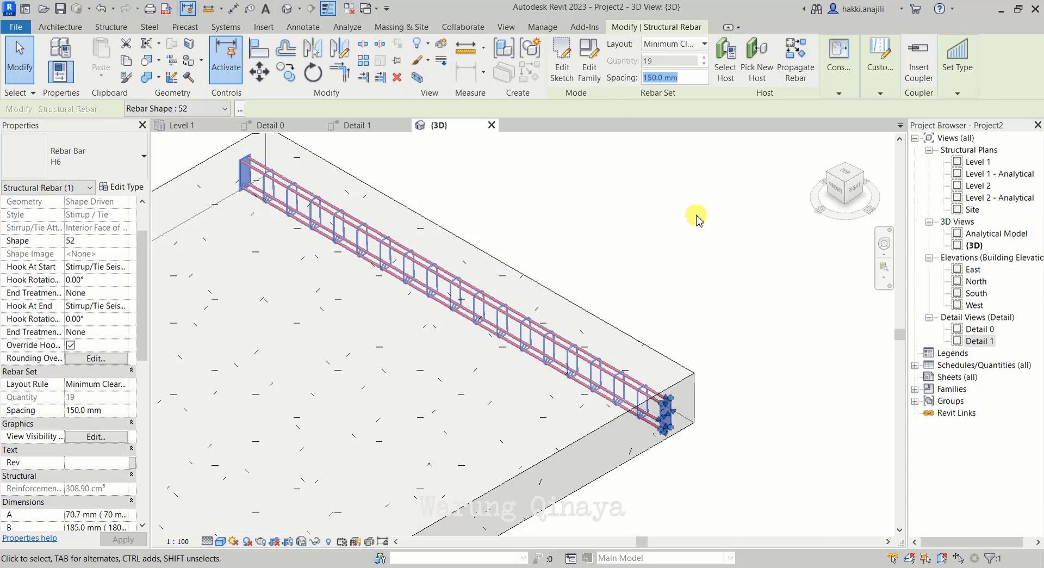
pyautogui.click(701, 240)
# Step: Recentre the footing in the 3D view and switch to the Detail 1 section
pyautogui.scroll(-4, 628, 306)
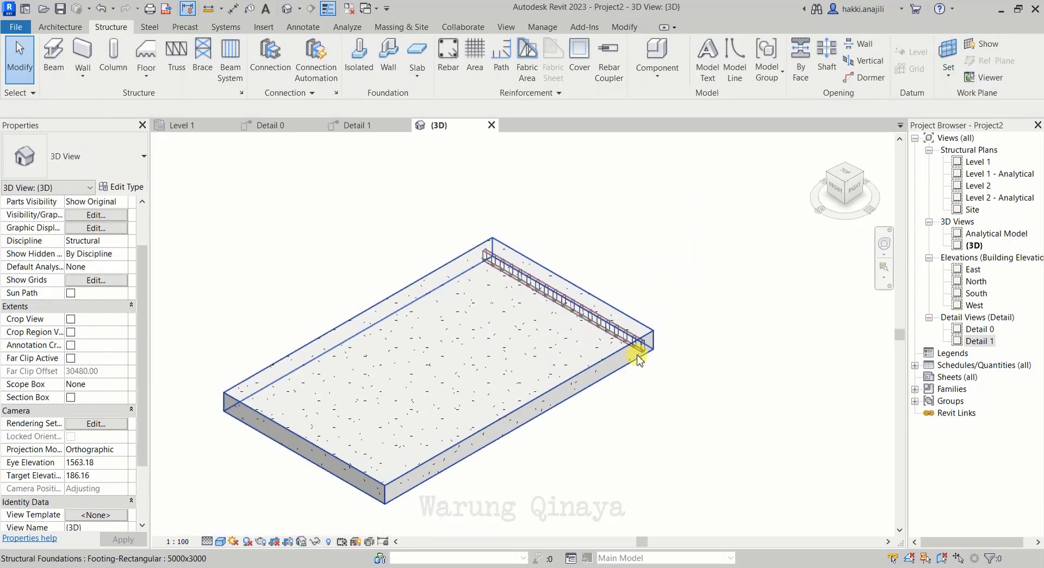
pyautogui.moveTo(628, 334); pyautogui.dragTo(671, 315, button='middle')
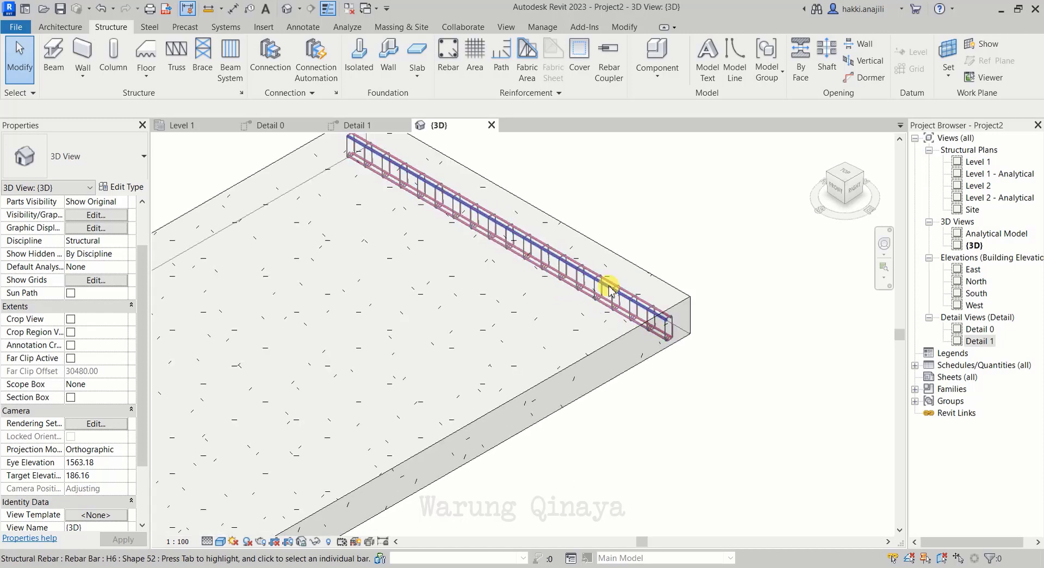
pyautogui.scroll(-1, 468, 288)
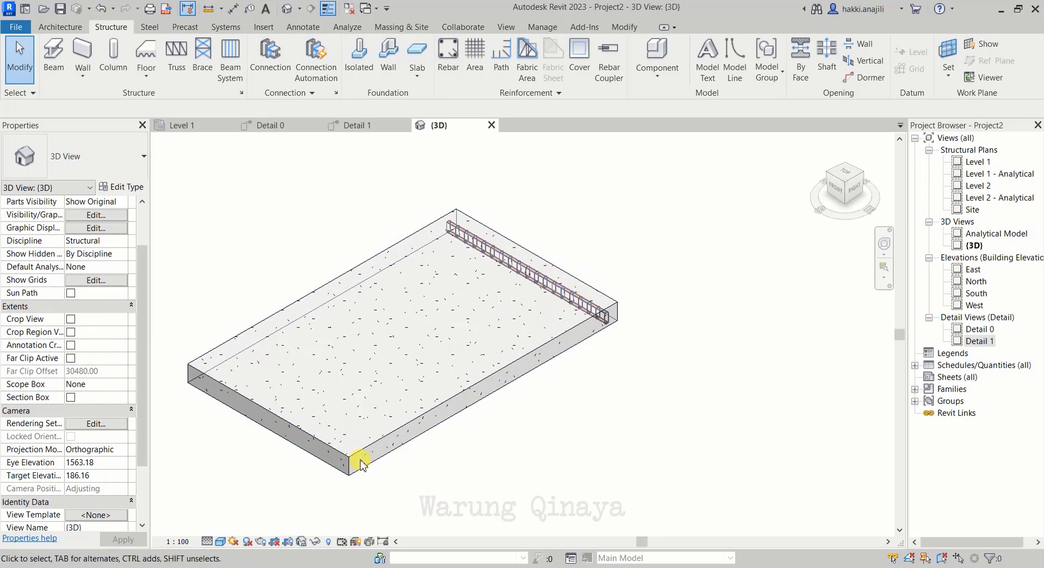
pyautogui.click(359, 126)
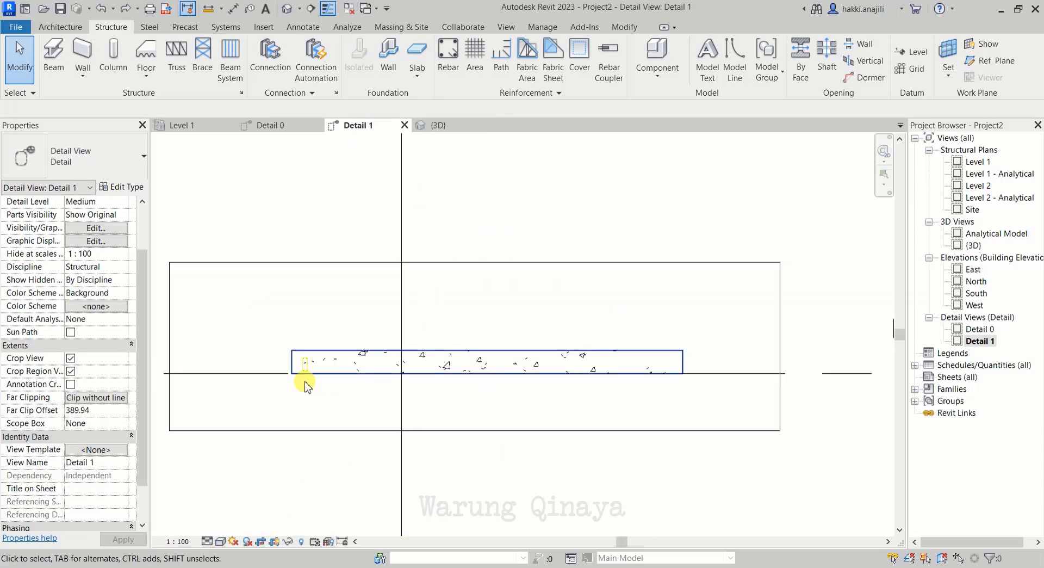
# Step: Set the Detail 1 section's detail level to Fine
pyautogui.scroll(3, 305, 388)
pyautogui.scroll(3, 302, 370)
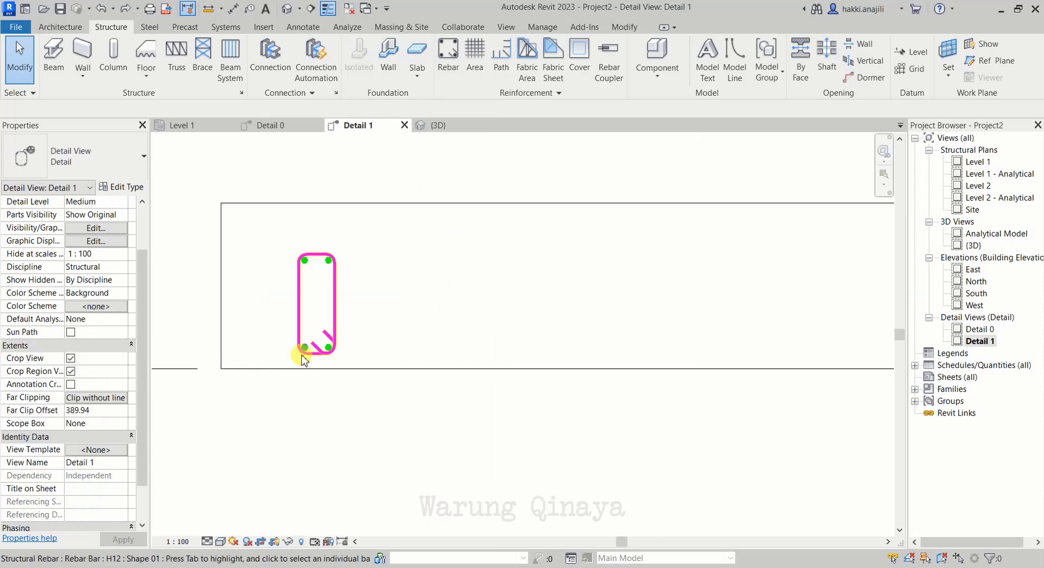
pyautogui.click(207, 541)
pyautogui.click(218, 526)
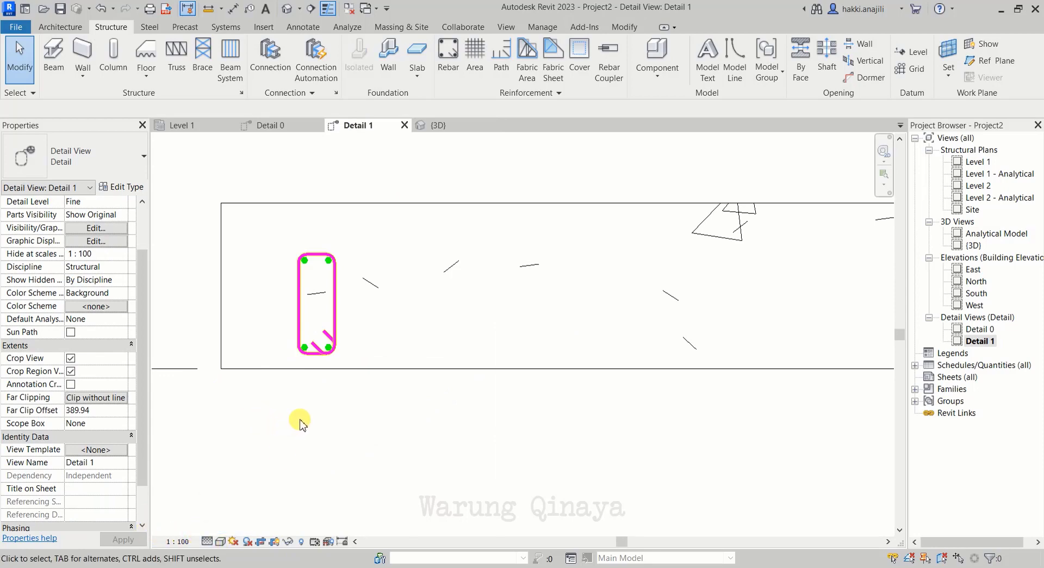
# Step: Switch the section to Shaded visual style and zoom to the rebar
pyautogui.click(220, 541)
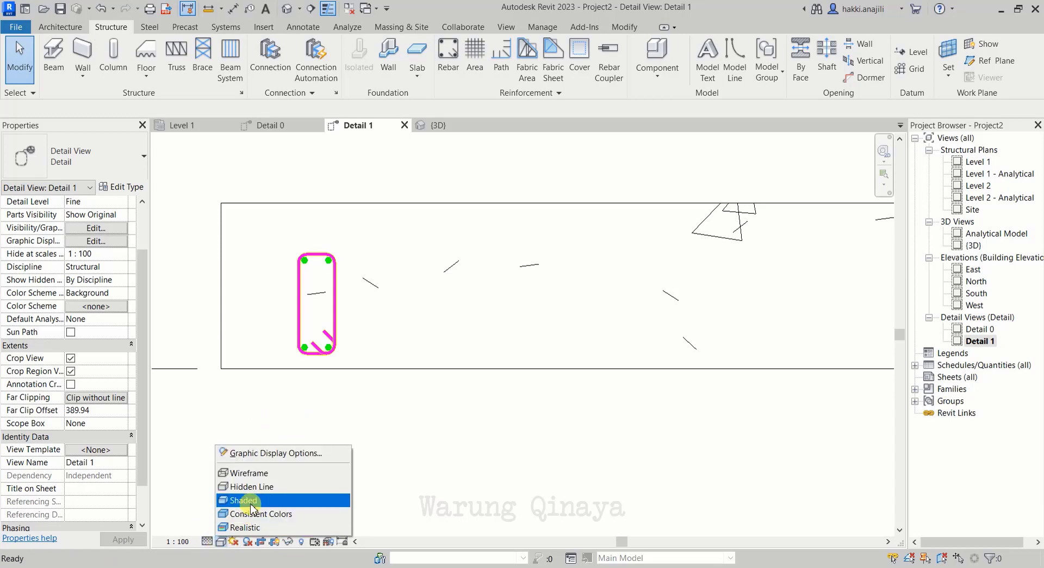
pyautogui.click(250, 500)
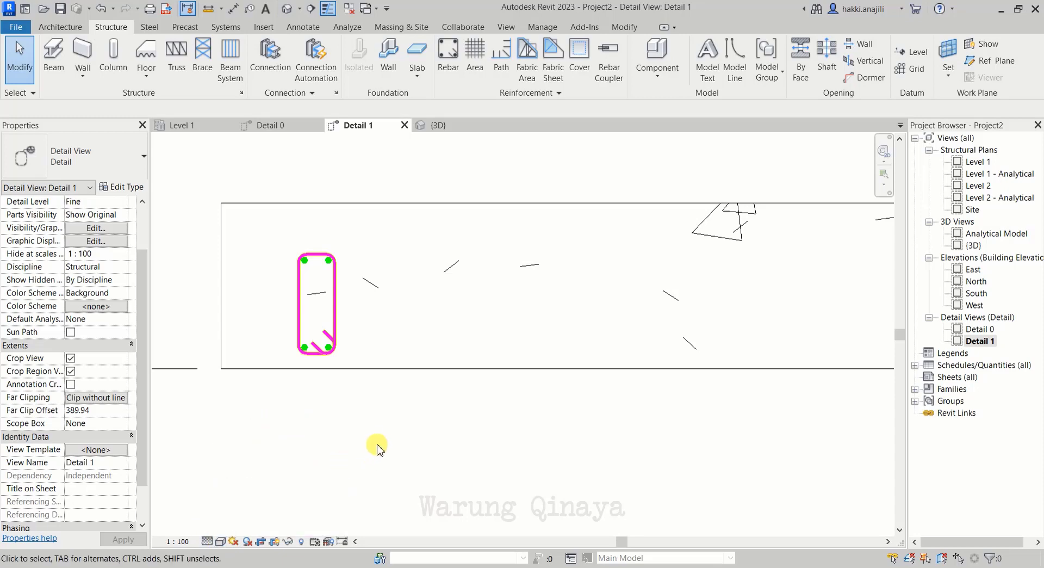
pyautogui.scroll(-2, 348, 416)
pyautogui.scroll(-1, 342, 413)
pyautogui.scroll(2, 380, 413)
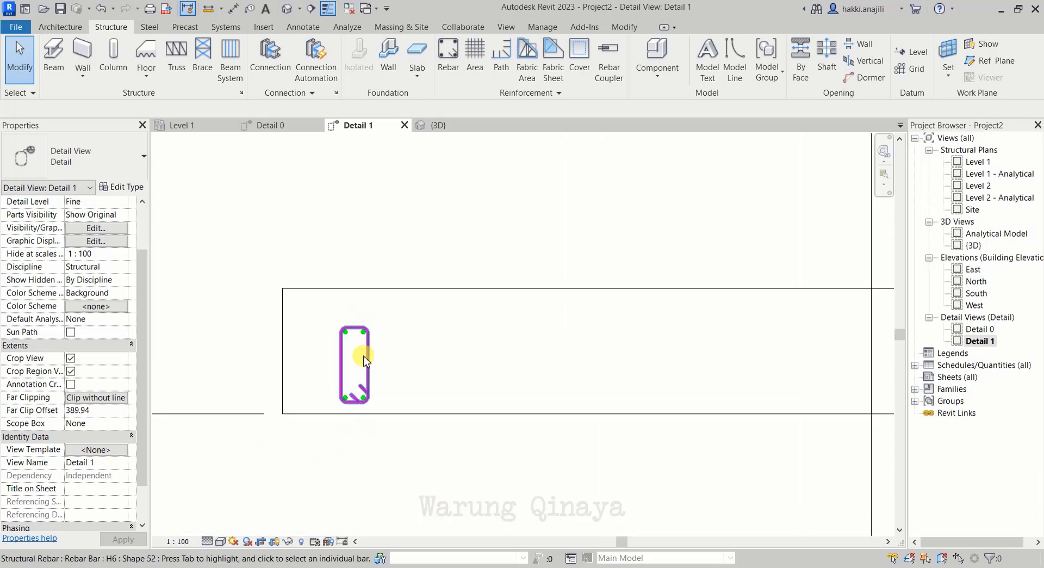
pyautogui.scroll(2, 321, 318)
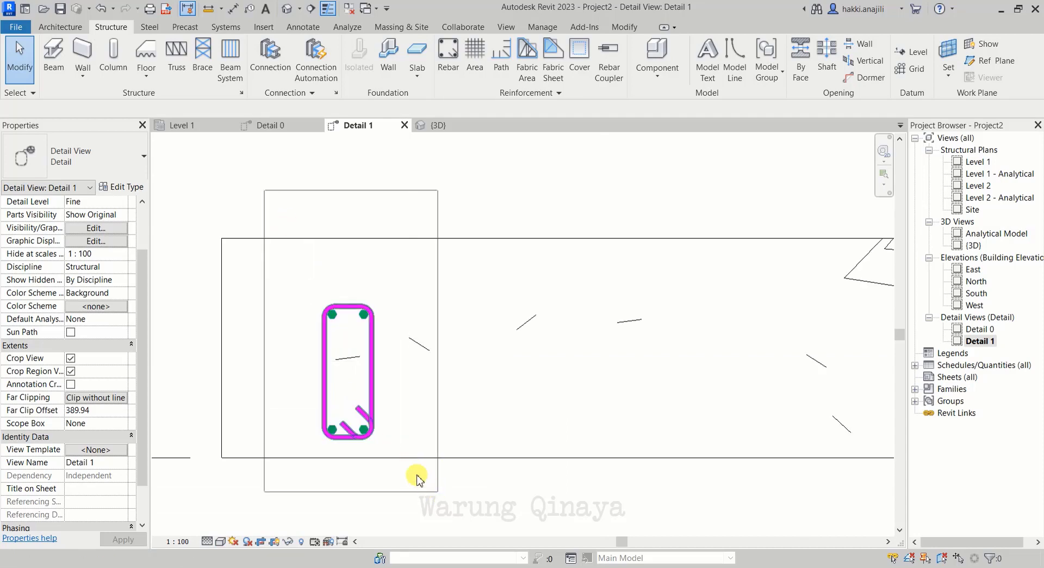
# Step: Mirror the H6 stirrup and four H12 bars about a vertical axis at the footing centre
pyautogui.moveTo(364, 430); pyautogui.dragTo(291, 357)
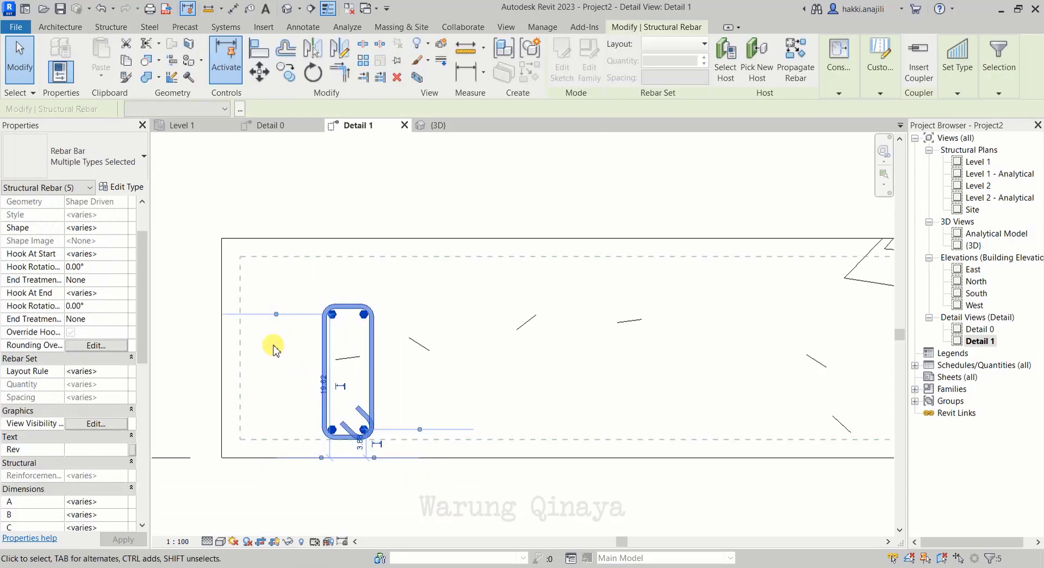
pyautogui.scroll(-2, 226, 326)
pyautogui.scroll(-2, 225, 327)
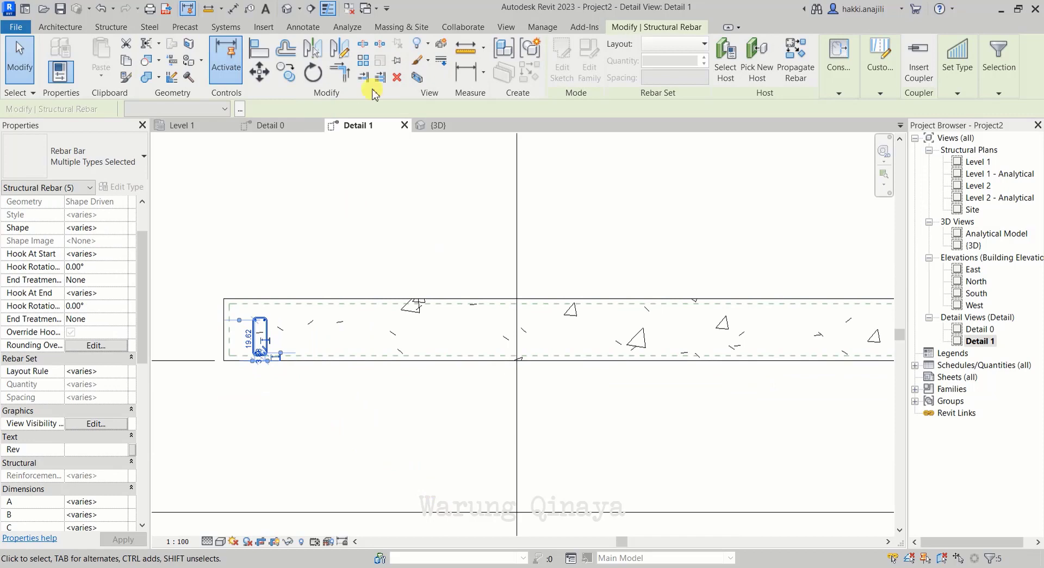
pyautogui.click(338, 54)
pyautogui.scroll(-3, 372, 307)
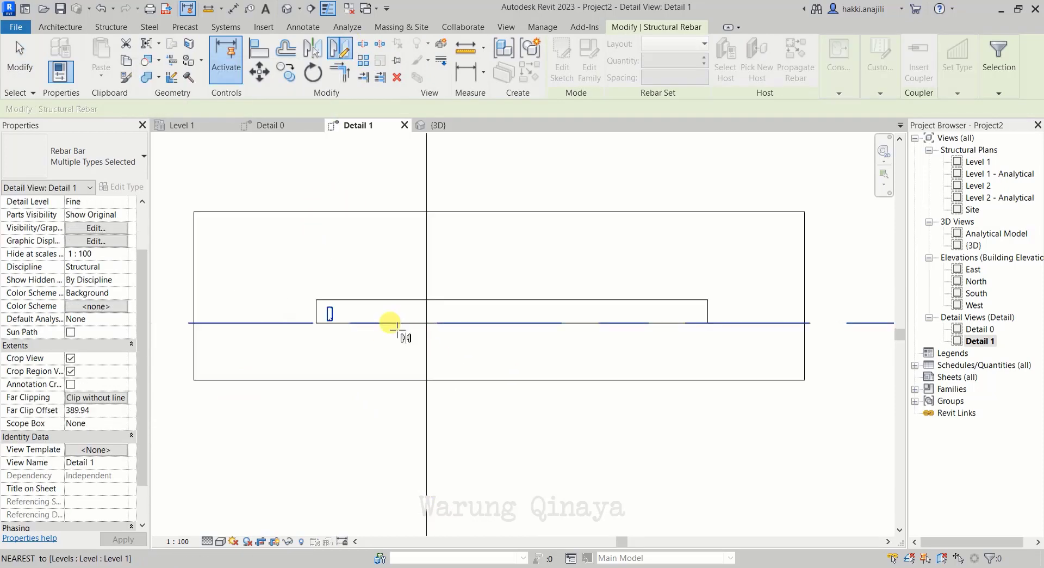
pyautogui.scroll(1, 484, 310)
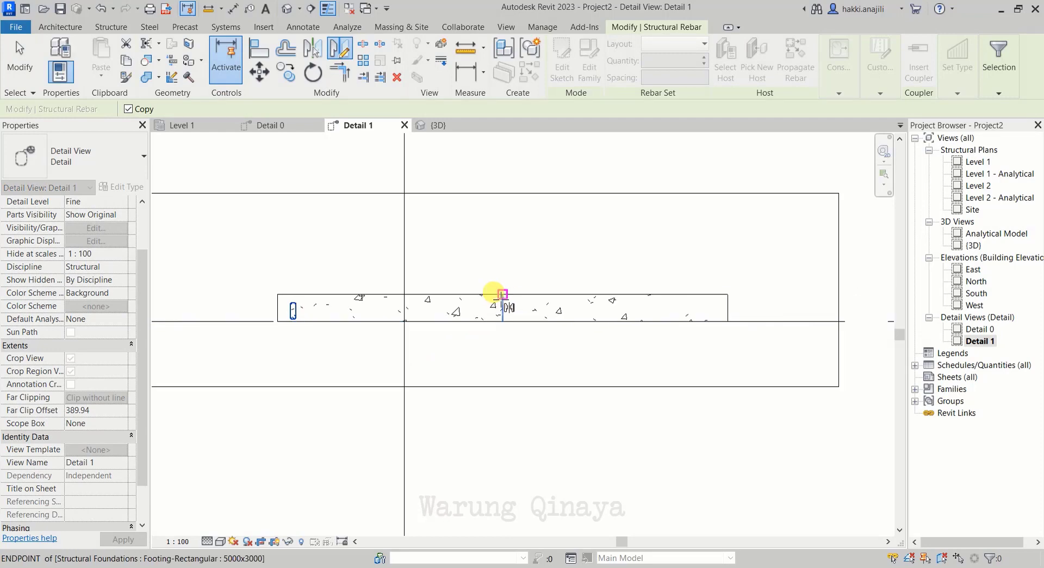
pyautogui.click(502, 295)
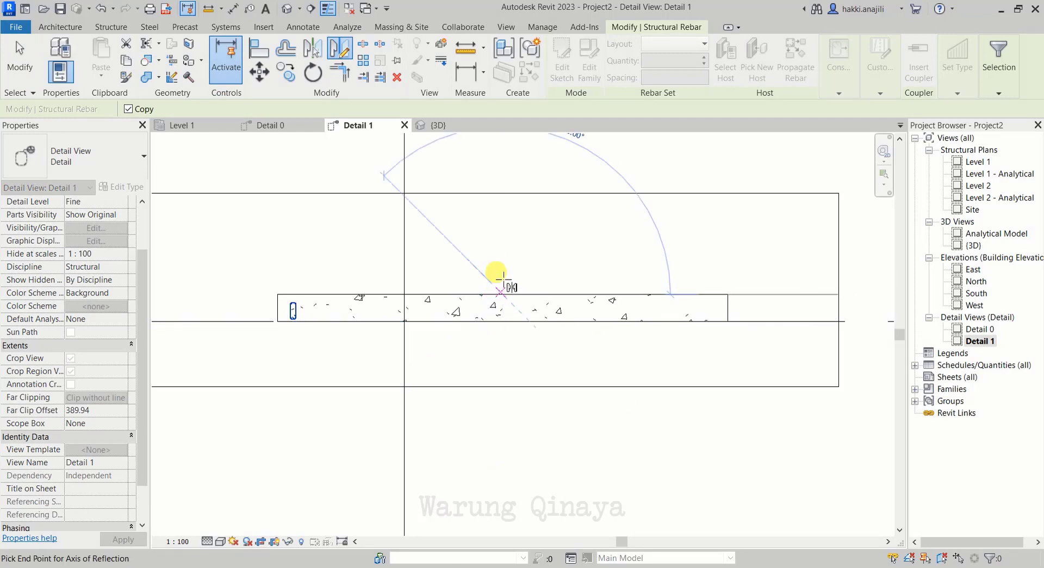
pyautogui.click(547, 304)
pyautogui.click(664, 347)
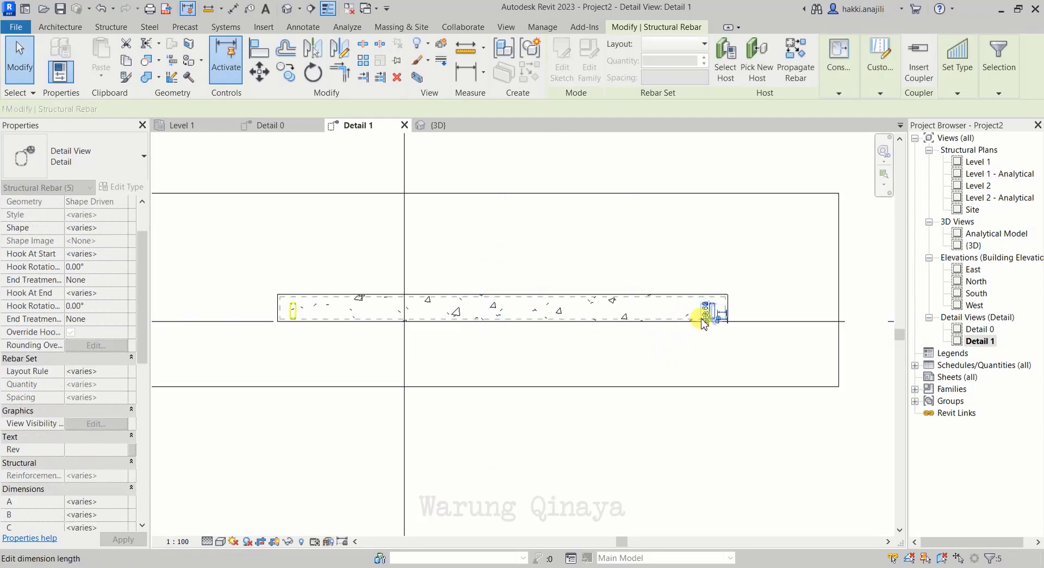
pyautogui.click(702, 364)
pyautogui.scroll(3, 701, 364)
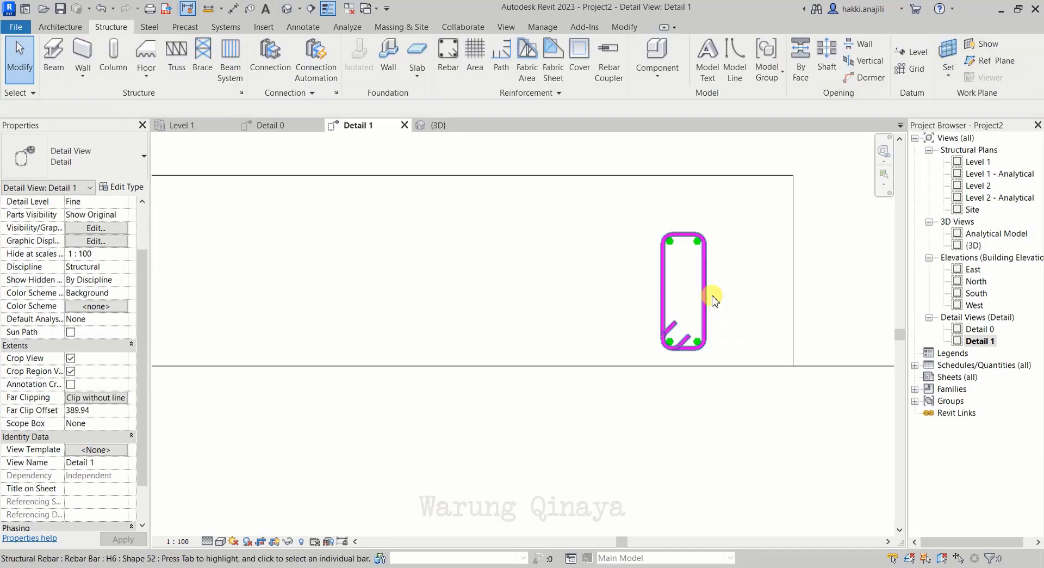
# Step: Return to the 3D view and render the footing in Realistic style
pyautogui.scroll(-2, 710, 295)
pyautogui.click(441, 125)
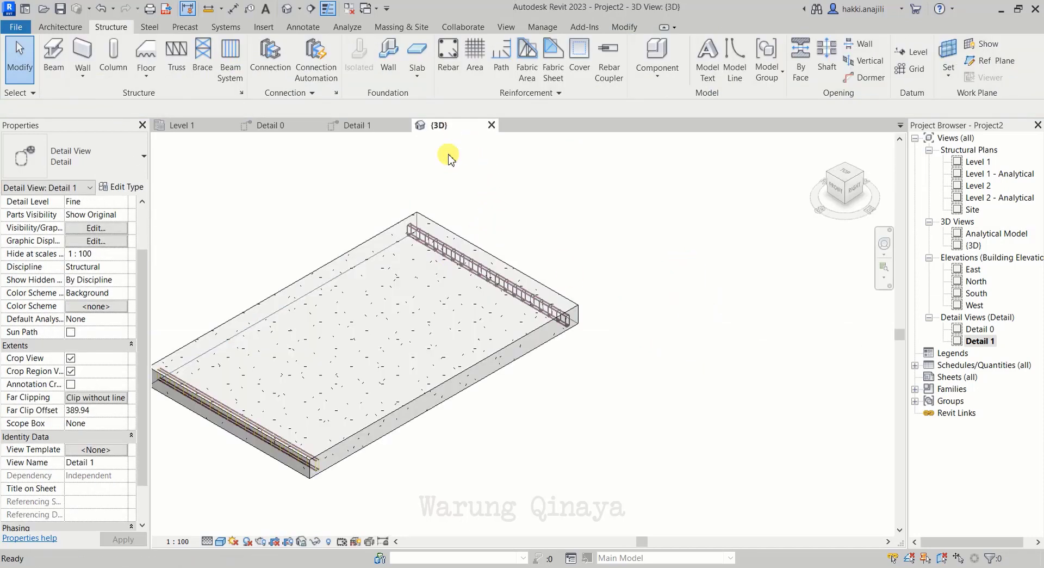
pyautogui.scroll(3, 376, 418)
pyautogui.scroll(2, 348, 433)
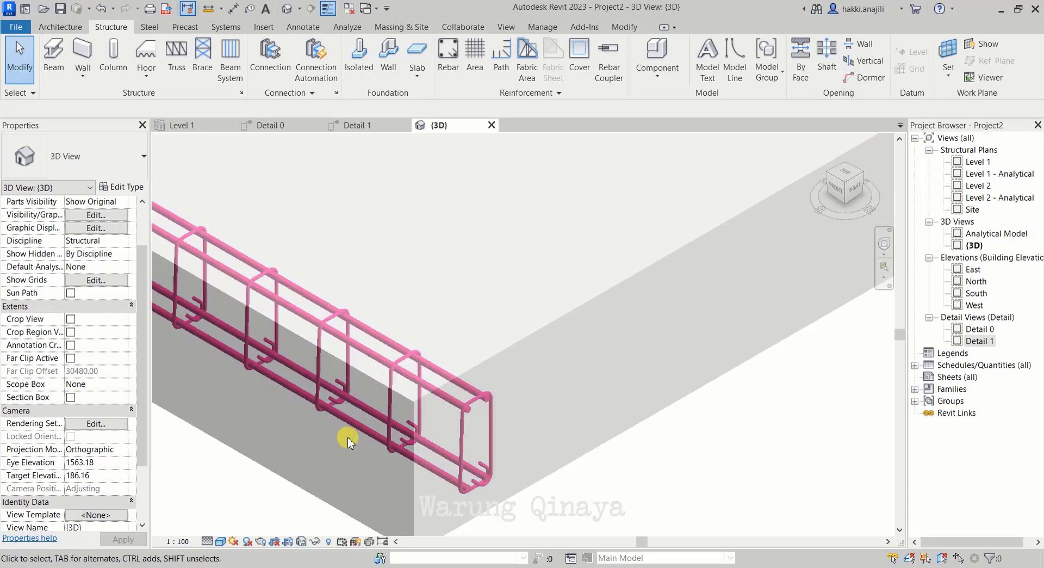
pyautogui.scroll(-1, 345, 436)
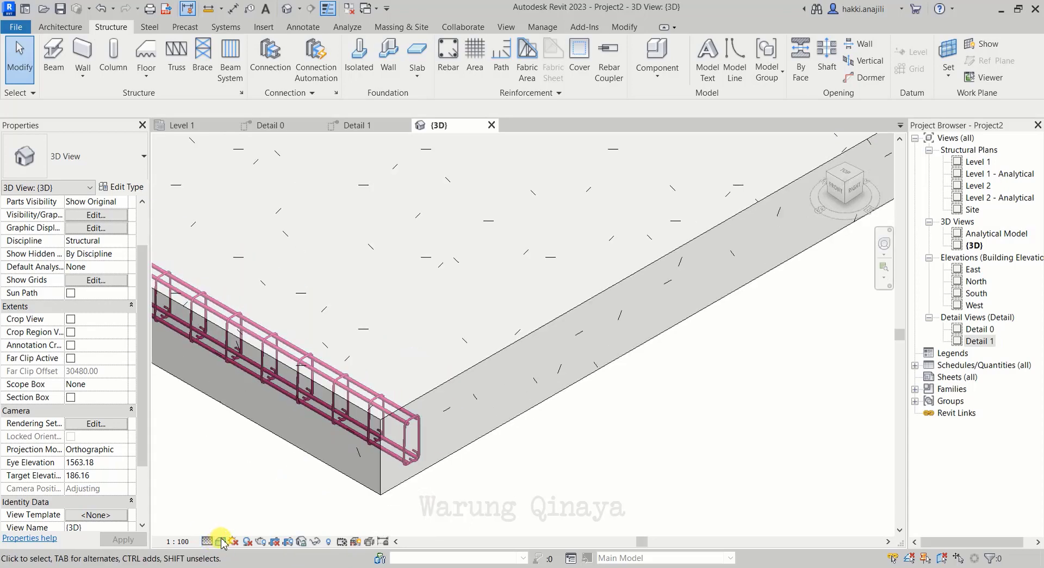
pyautogui.click(220, 542)
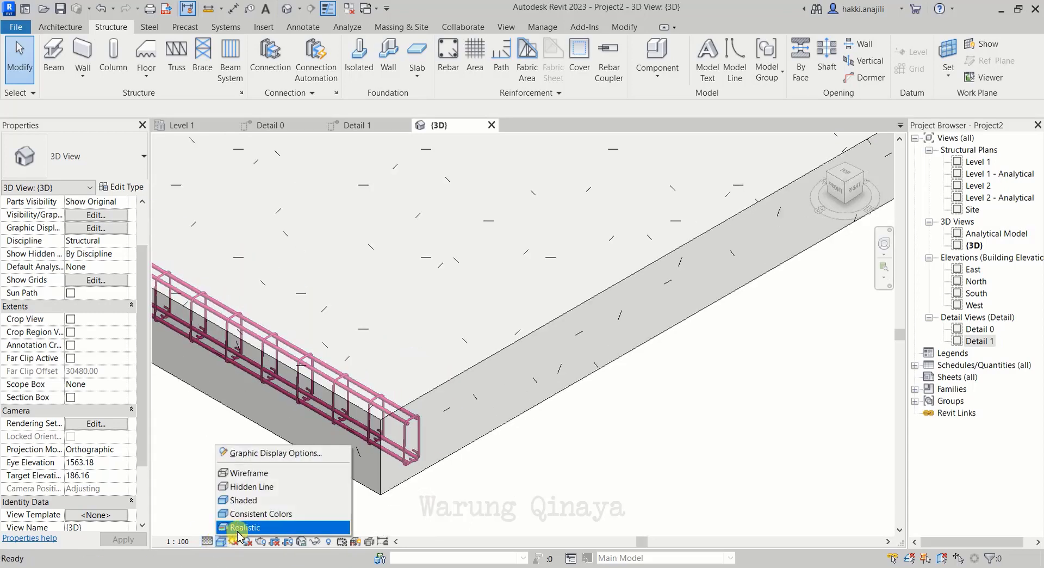
pyautogui.click(234, 531)
# Step: Switch the 3D view back to Shaded to show both end rebar cages
pyautogui.scroll(-3, 459, 436)
pyautogui.scroll(-2, 396, 449)
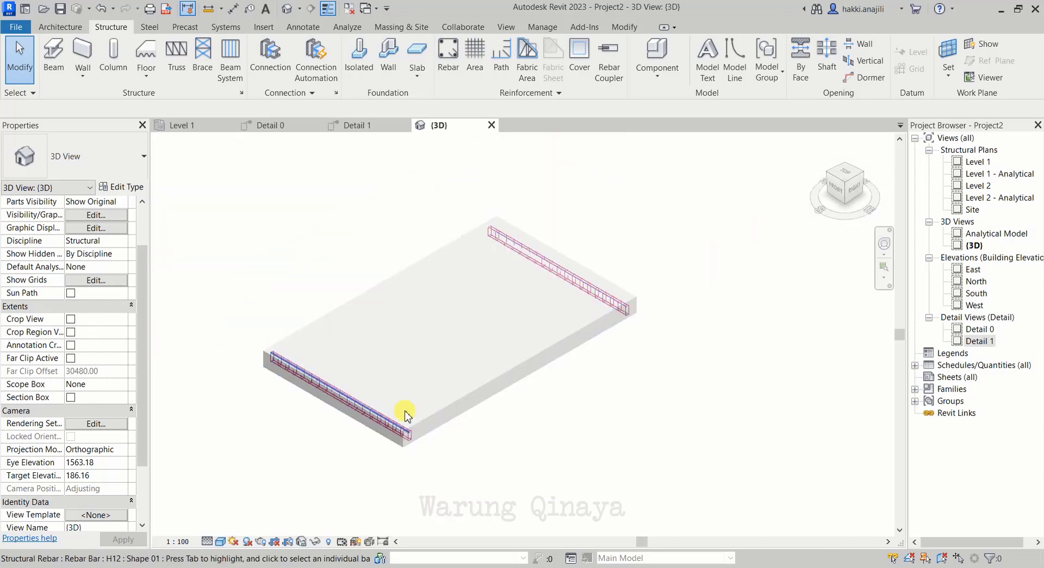
pyautogui.scroll(1, 401, 415)
pyautogui.scroll(1, 384, 433)
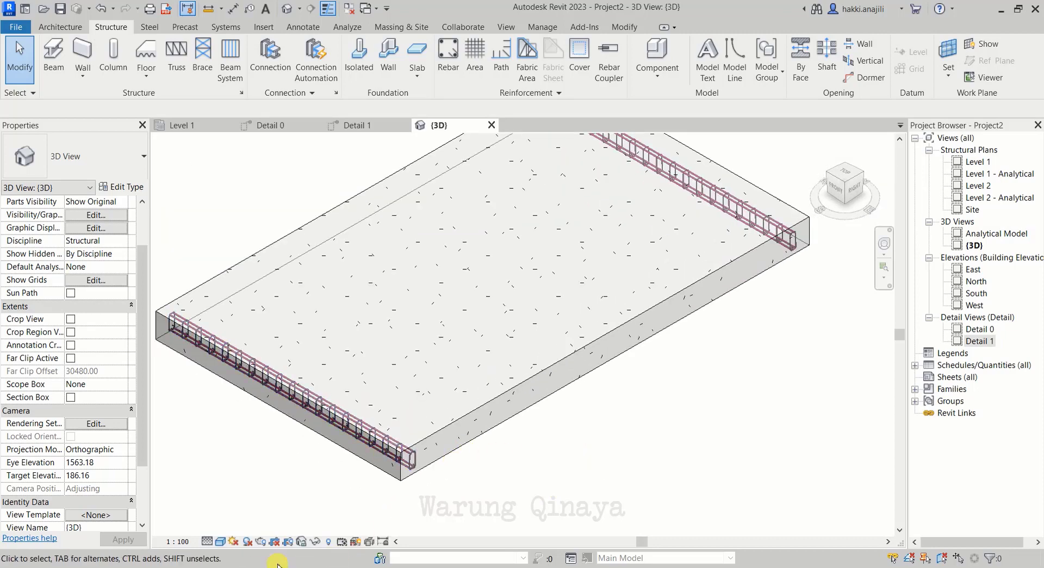
pyautogui.click(221, 541)
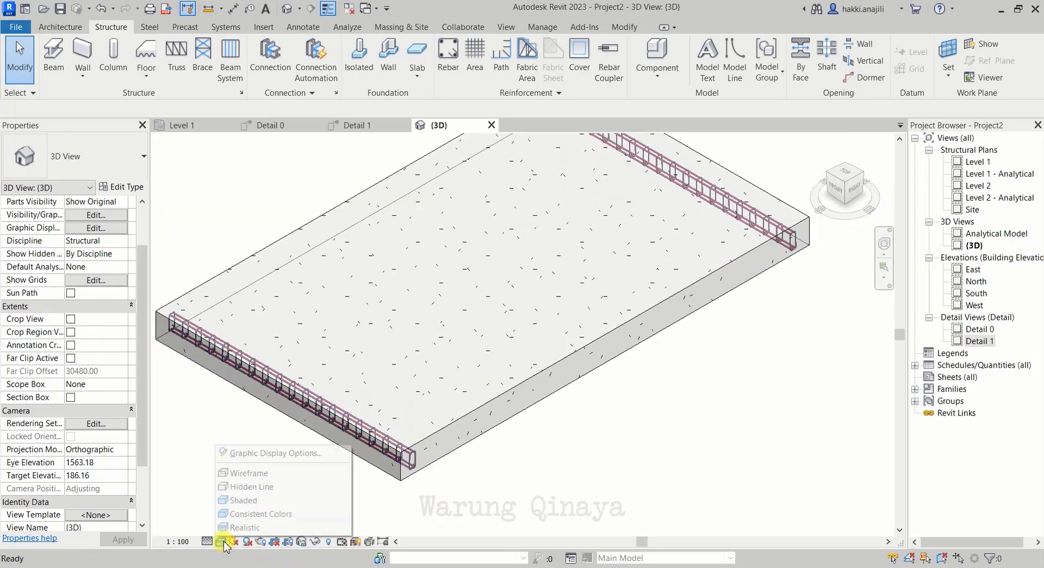
pyautogui.click(251, 500)
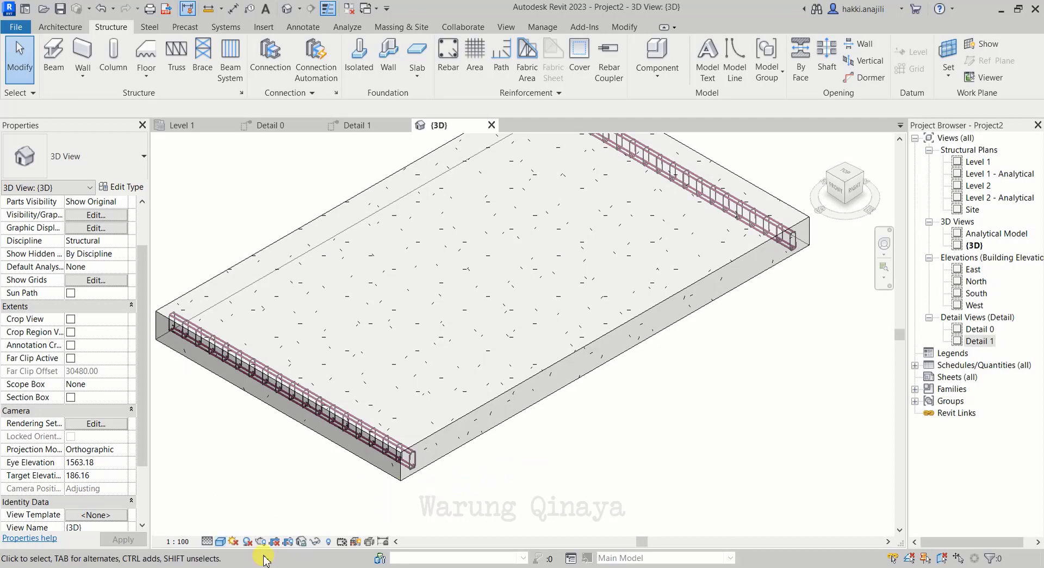
pyautogui.scroll(5, 403, 477)
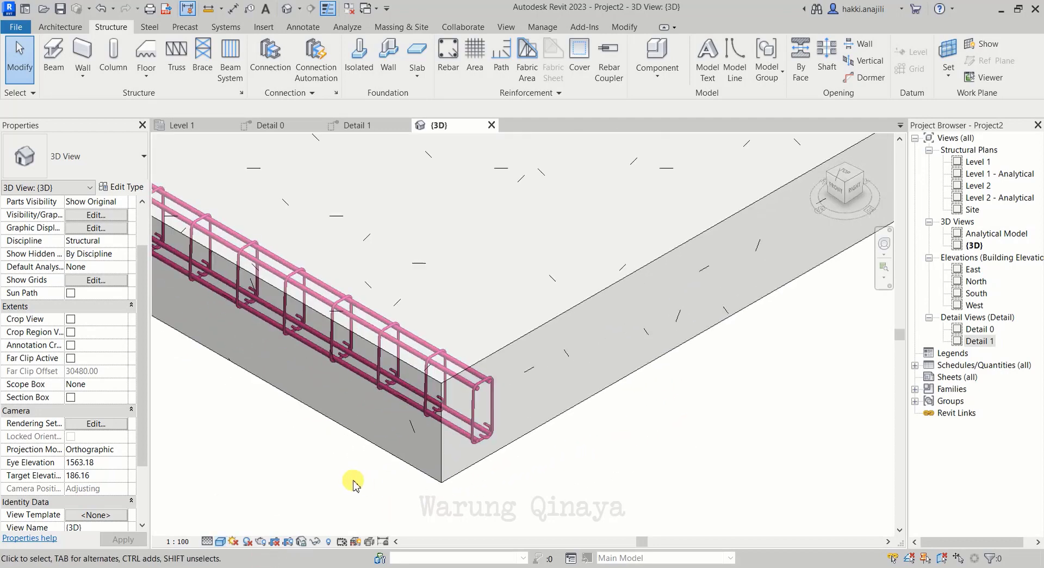
pyautogui.scroll(-5, 430, 477)
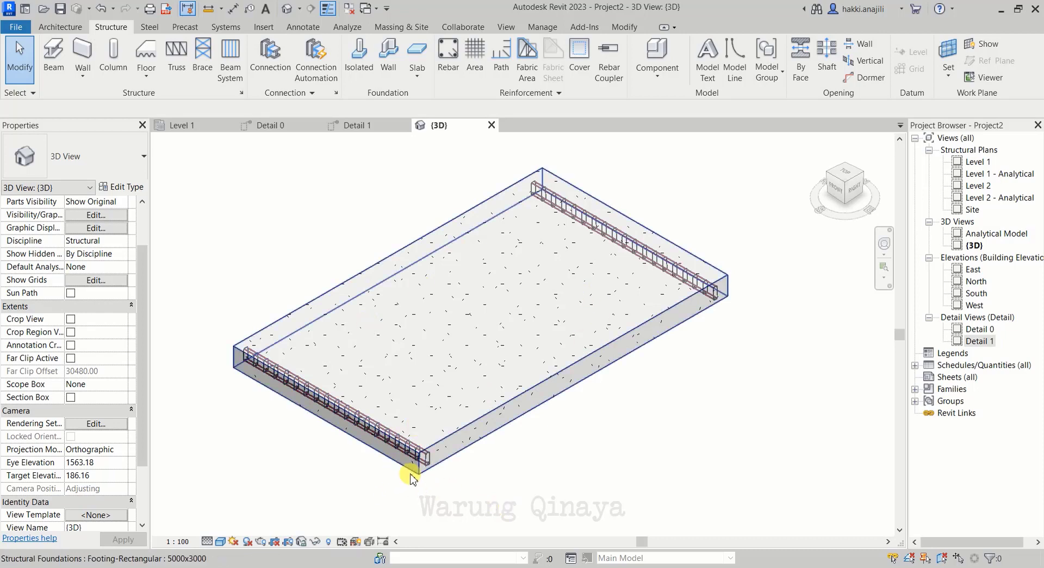
# Step: In the Detail 1 section, zoom to the stirrup and select the 5000x3000 footing as rebar host
pyautogui.click(358, 130)
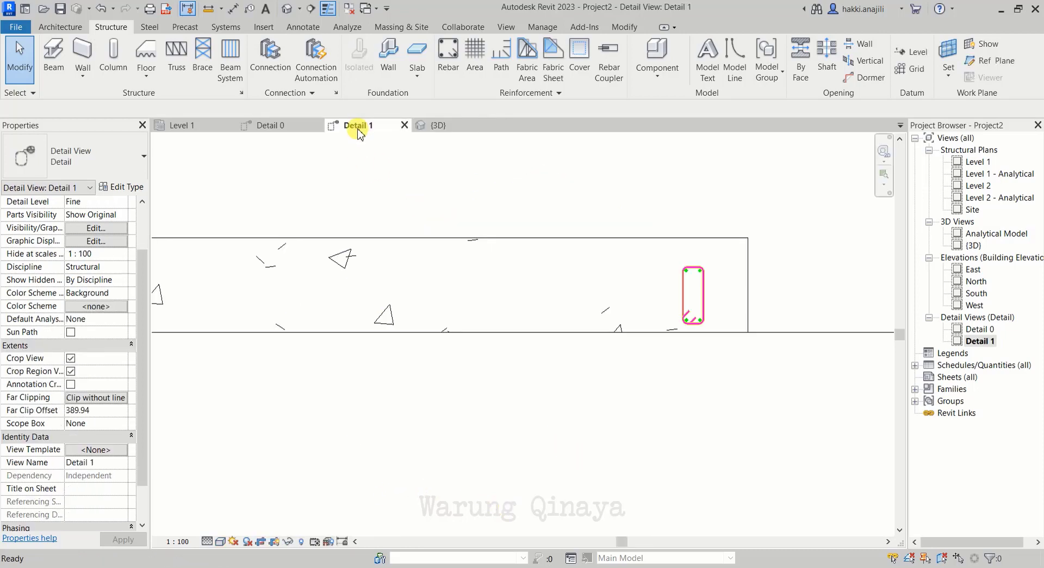
pyautogui.scroll(3, 350, 289)
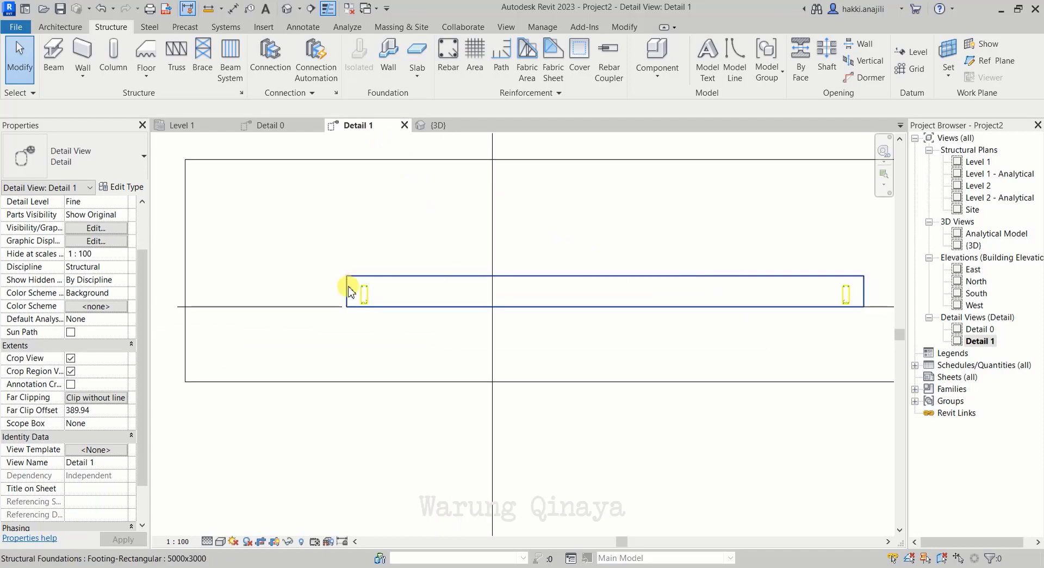
pyautogui.scroll(4, 359, 290)
pyautogui.scroll(4, 366, 293)
pyautogui.scroll(3, 380, 321)
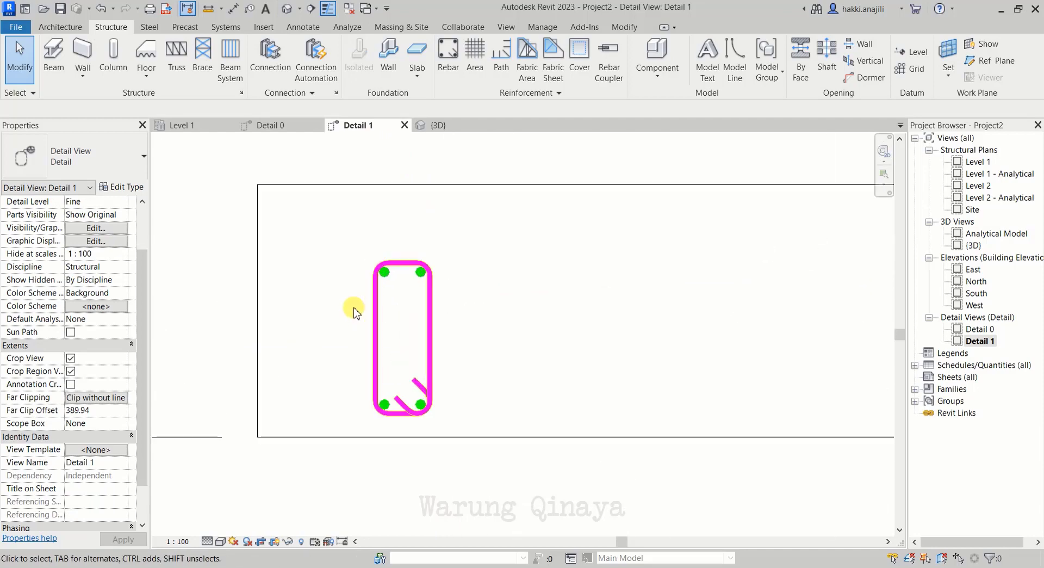
pyautogui.scroll(-1, 355, 302)
pyautogui.scroll(-3, 329, 315)
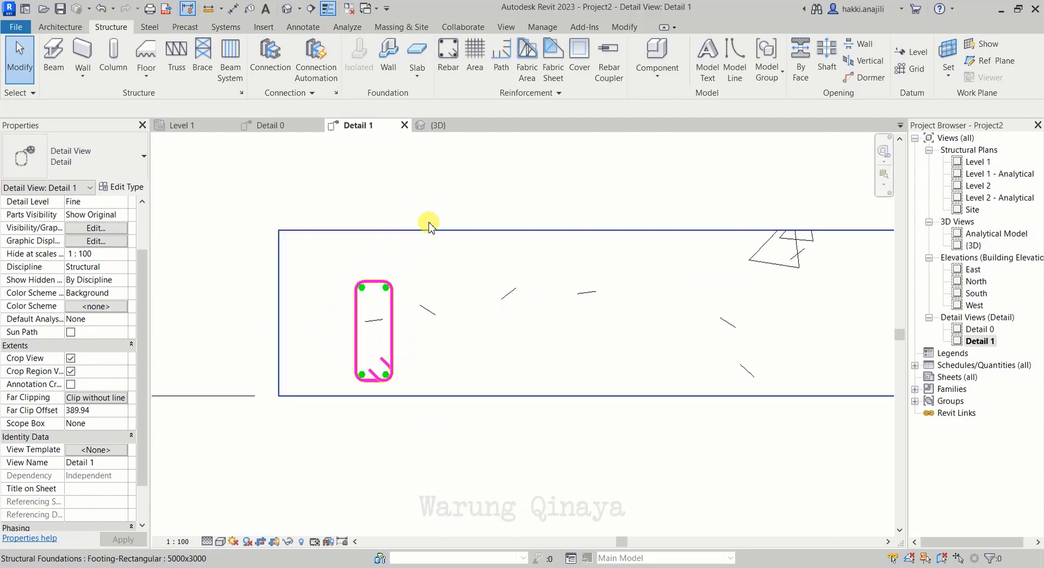
pyautogui.click(412, 258)
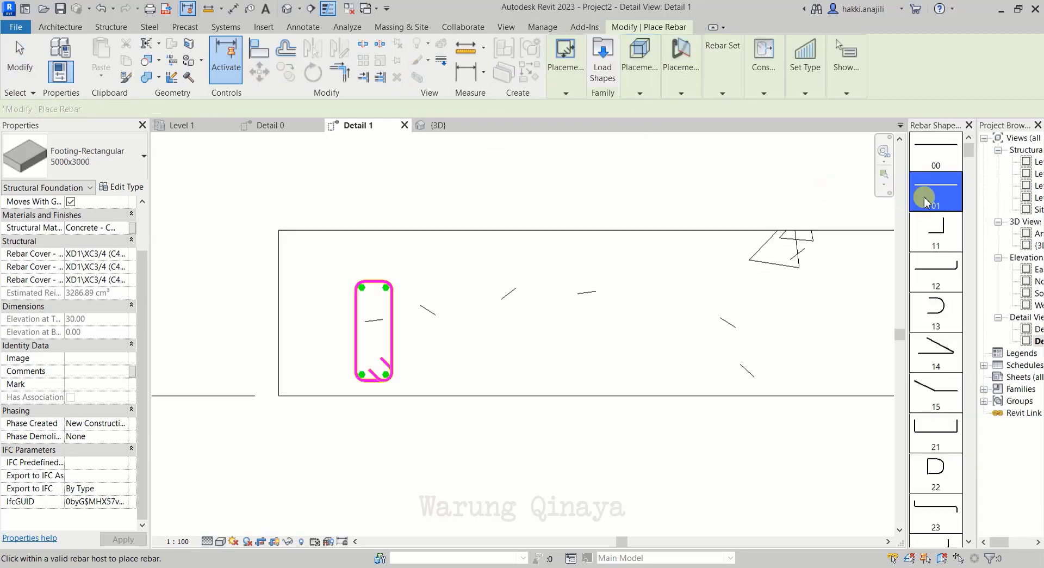
# Step: Choose straight bar shape 01 with the Sketch placement method
pyautogui.click(935, 197)
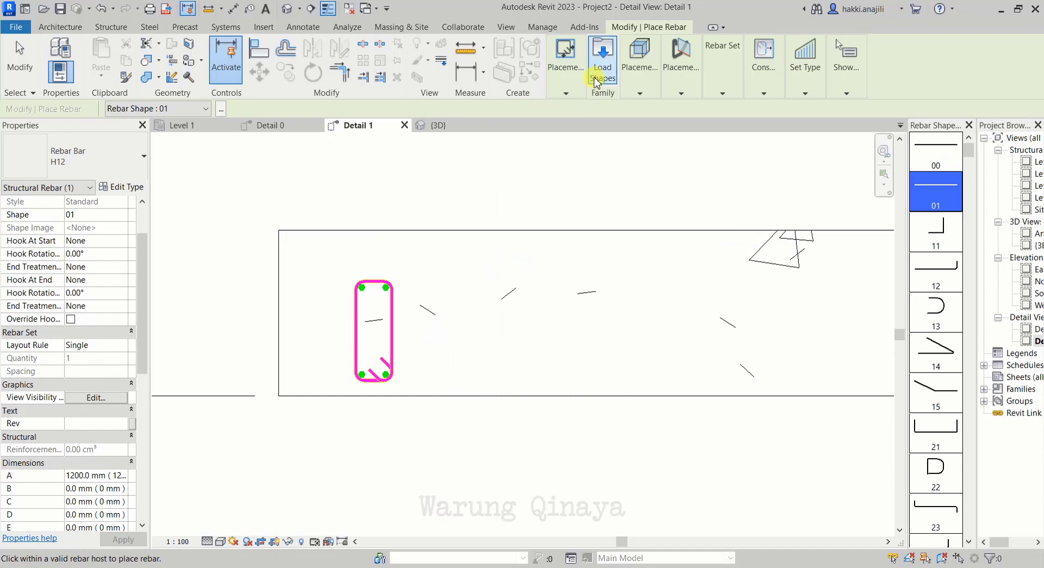
pyautogui.click(566, 93)
pyautogui.click(567, 131)
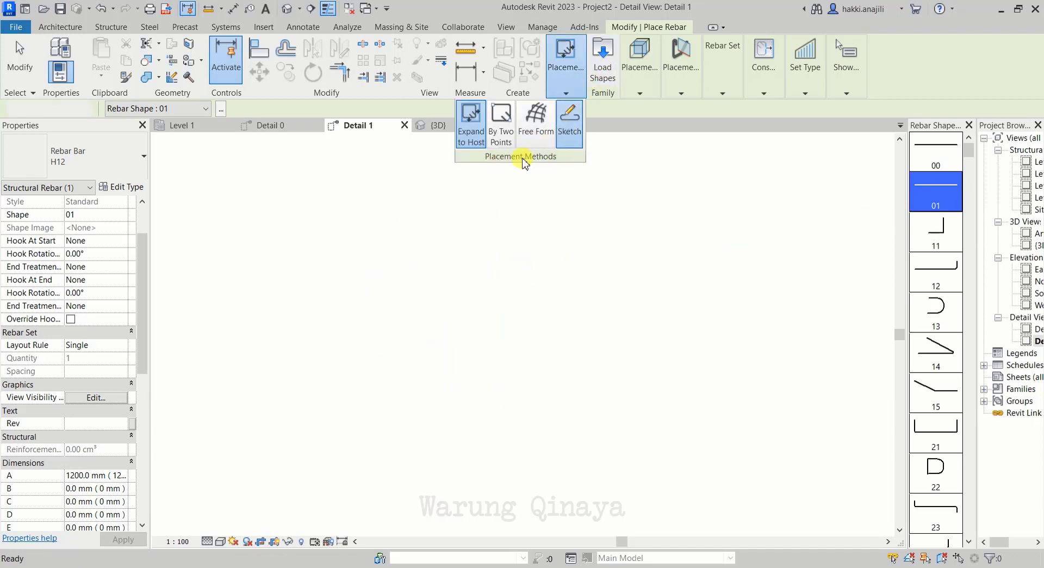
pyautogui.scroll(2, 309, 293)
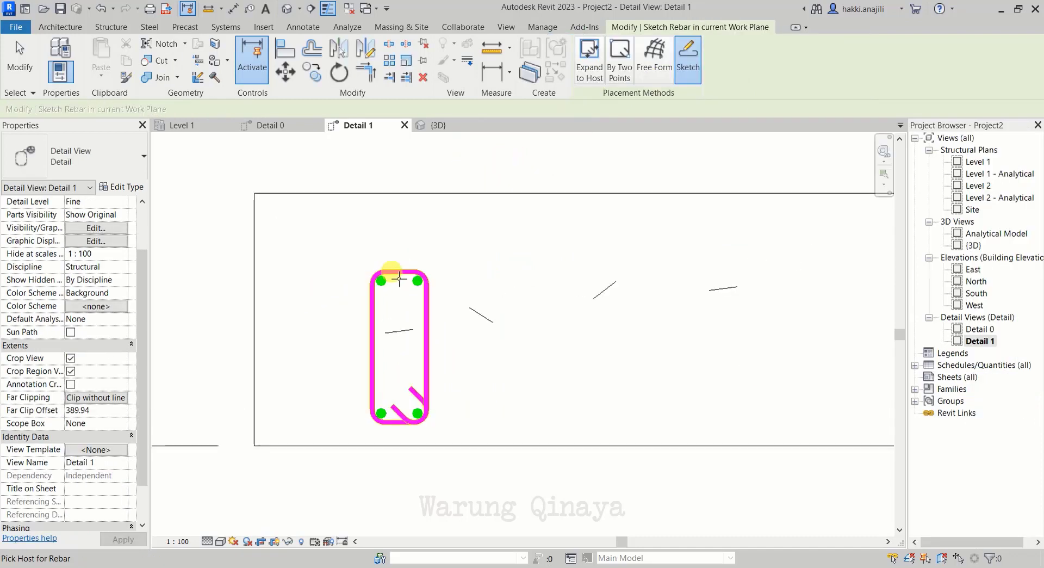
# Step: Sketch the H12 bar on the footing from the stirrup top leftward and finish it
pyautogui.click(445, 194)
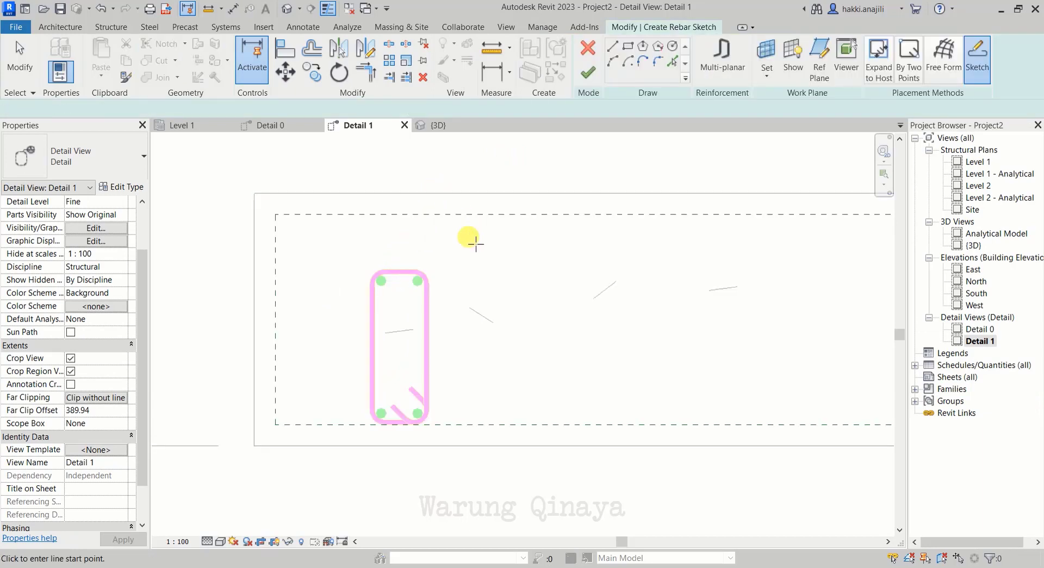
pyautogui.scroll(-1, 531, 280)
pyautogui.scroll(1, 390, 283)
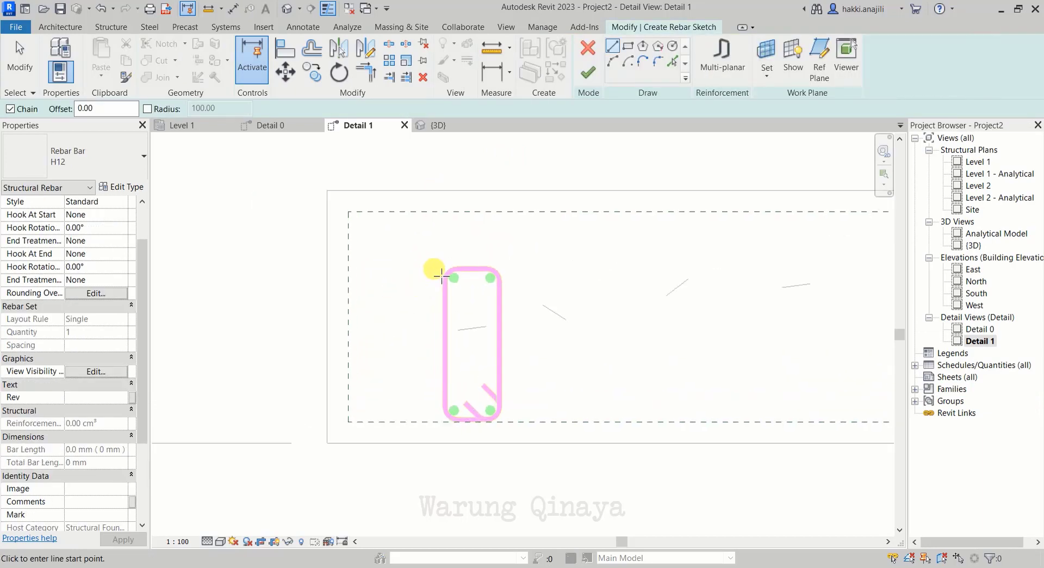
pyautogui.click(471, 267)
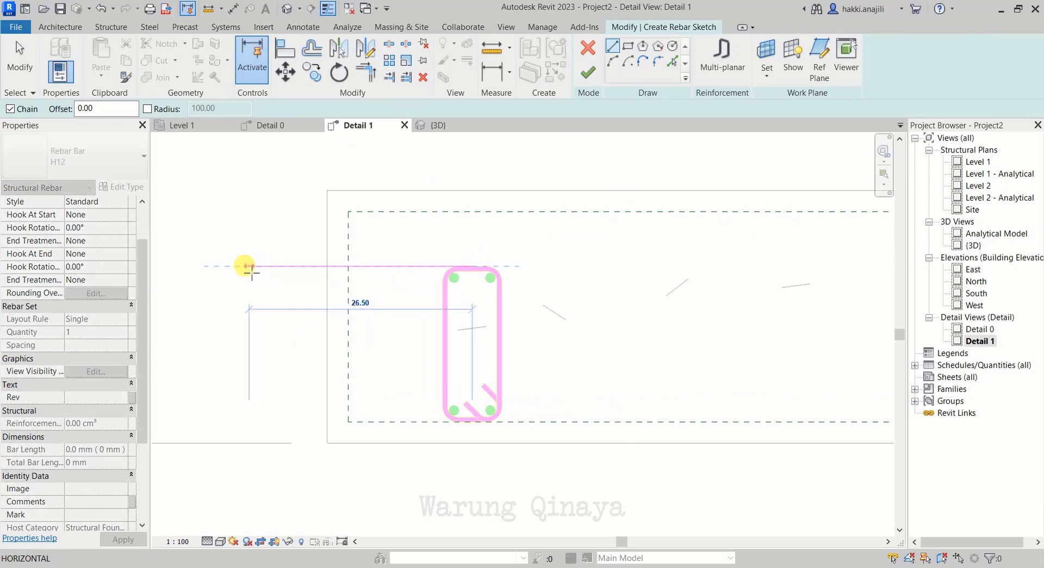
pyautogui.click(249, 266)
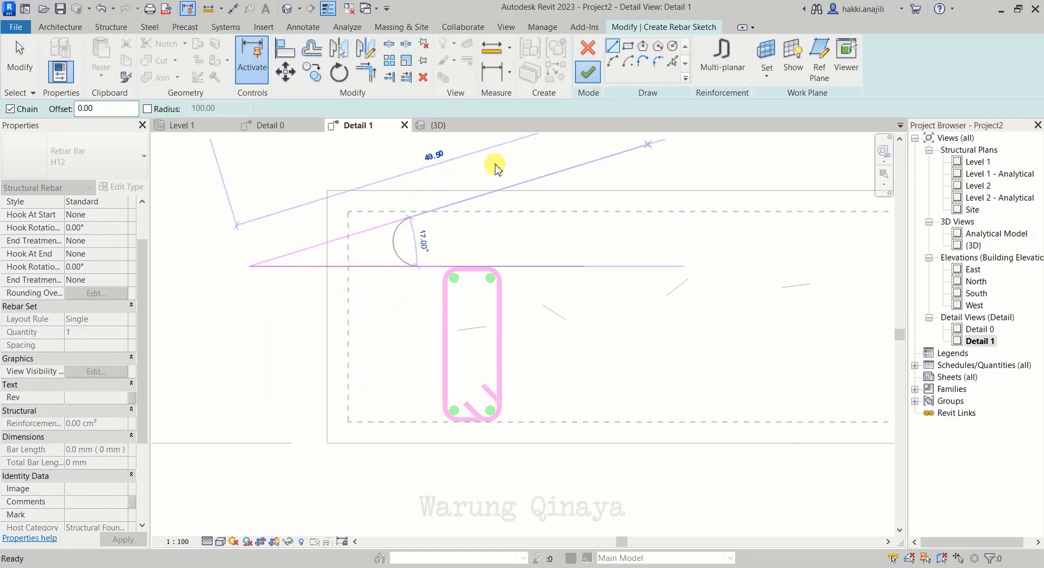
pyautogui.press('Escape')
pyautogui.press('Escape')
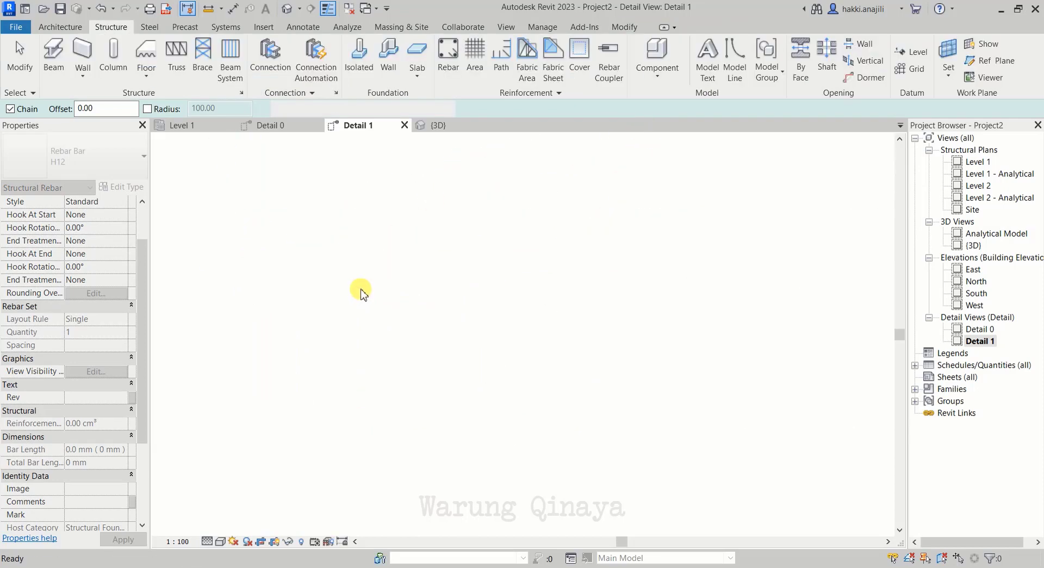
# Step: Cancel rebar placement and select the new straight H12 bar
pyautogui.press('r')
pyautogui.press('b')
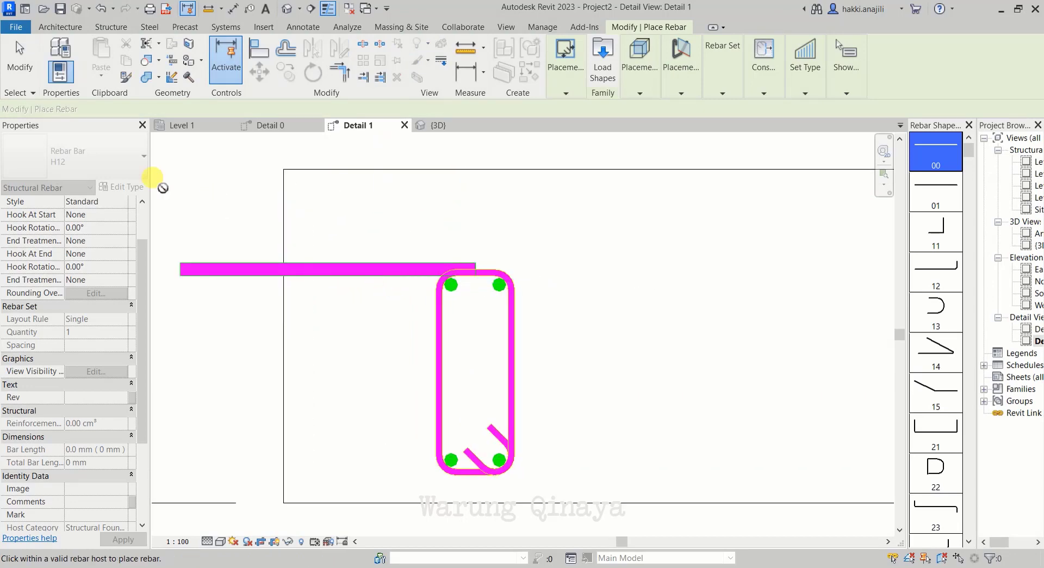
pyautogui.press('Escape')
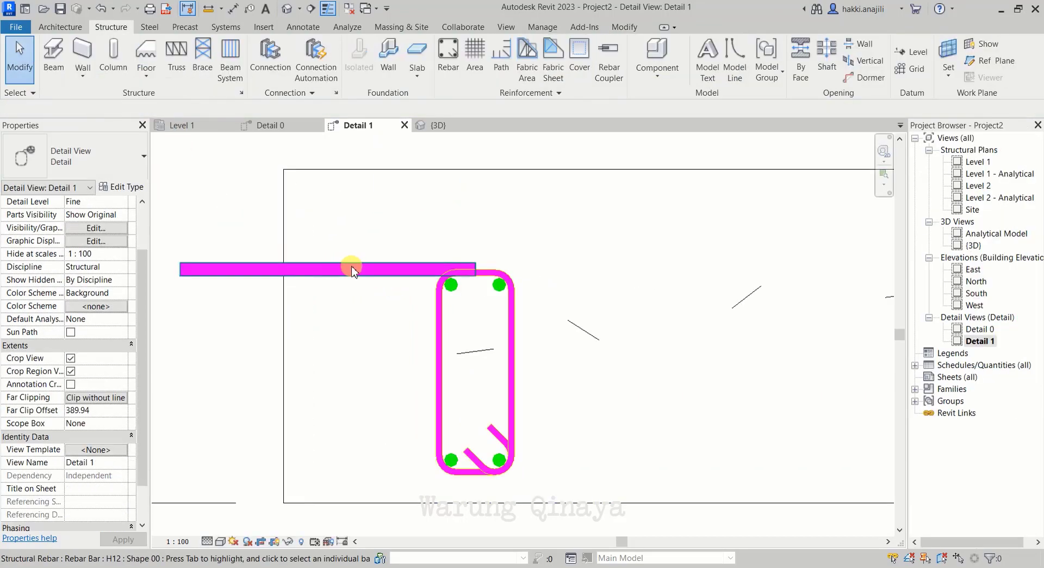
pyautogui.click(366, 269)
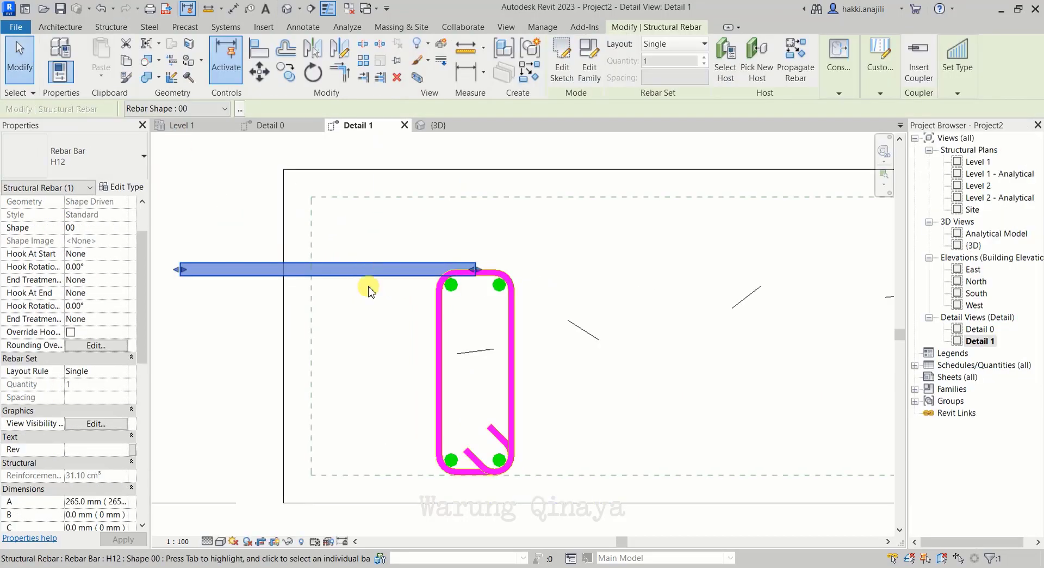
# Step: Drag the bar's right end across the stirrup, lengthening it to 391.8 mm
pyautogui.scroll(-2, 408, 275)
pyautogui.scroll(1, 426, 283)
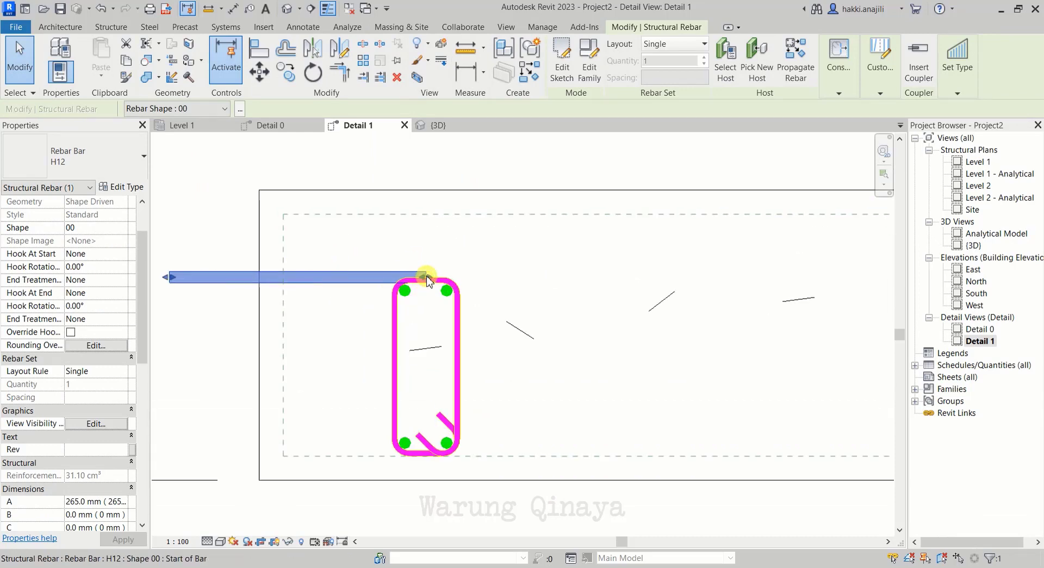
pyautogui.moveTo(428, 278); pyautogui.dragTo(550, 279)
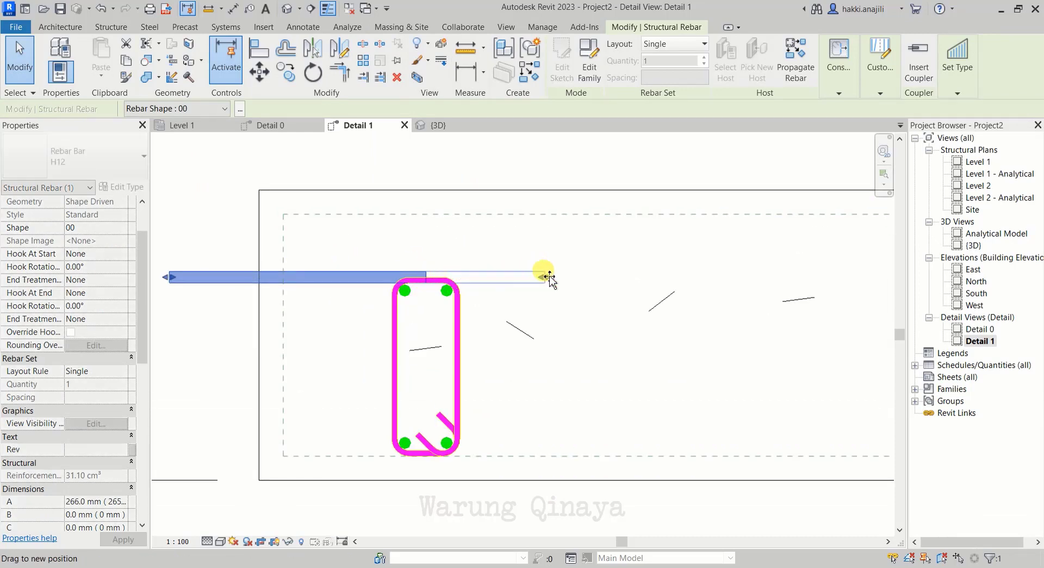
pyautogui.moveTo(465, 322); pyautogui.dragTo(478, 297)
pyautogui.scroll(-2, 455, 320)
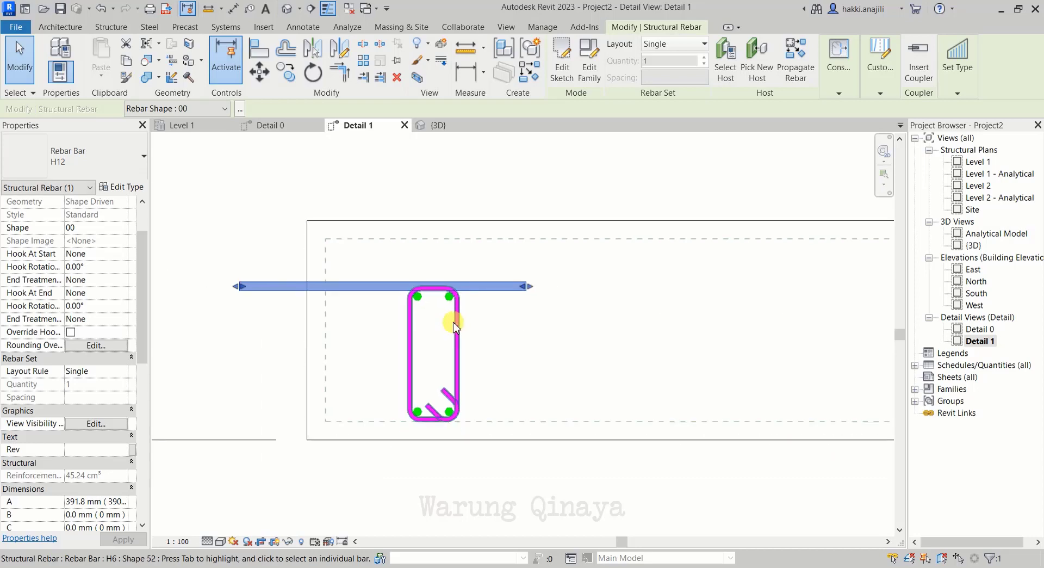
pyautogui.scroll(-1, 327, 310)
pyautogui.scroll(1, 313, 314)
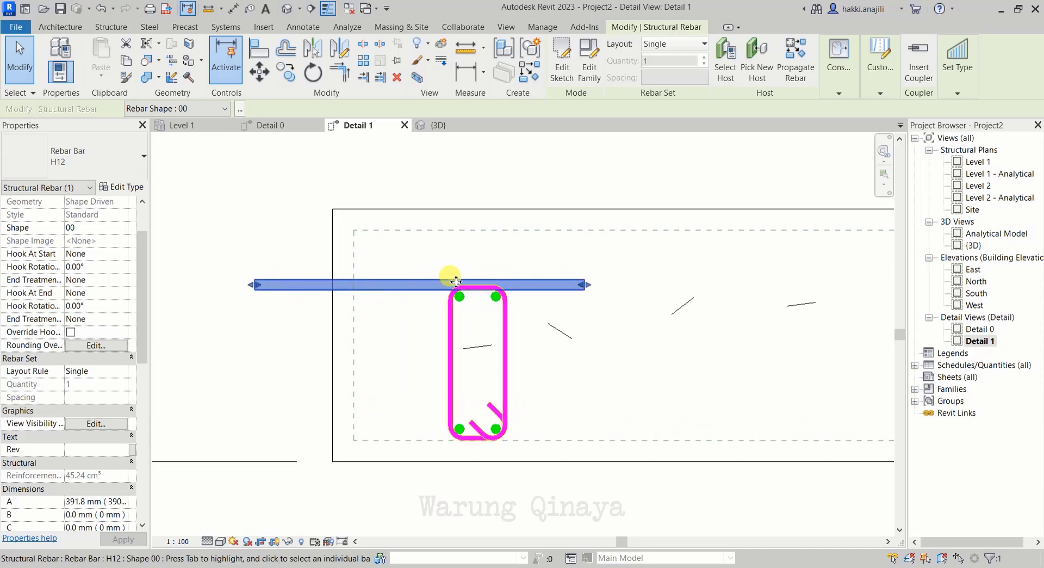
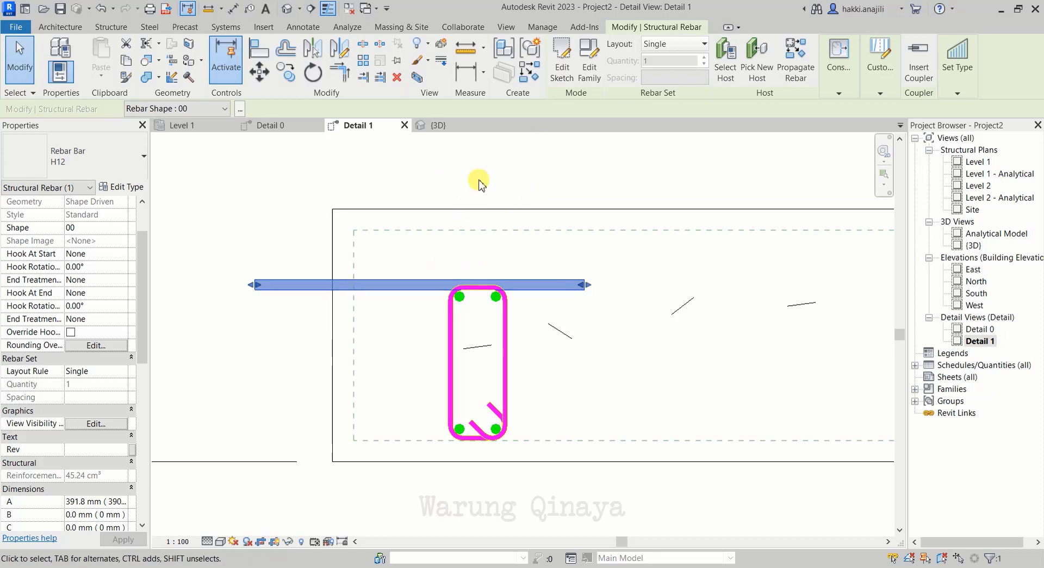
# Step: Edit the top bar's sketch to adjust its sketch line length
pyautogui.click(560, 65)
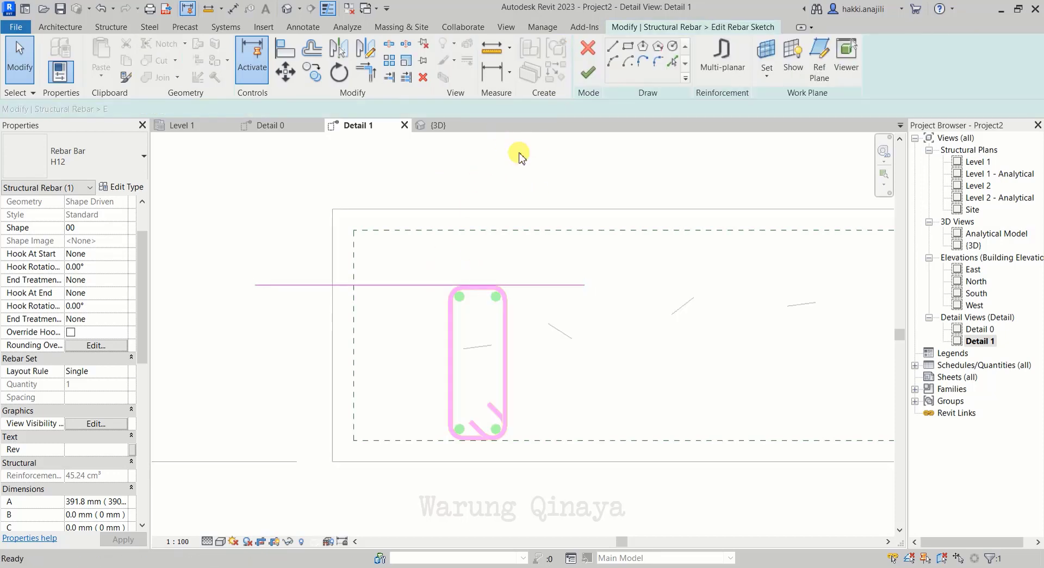
pyautogui.click(416, 285)
pyautogui.click(419, 322)
pyautogui.write('60')
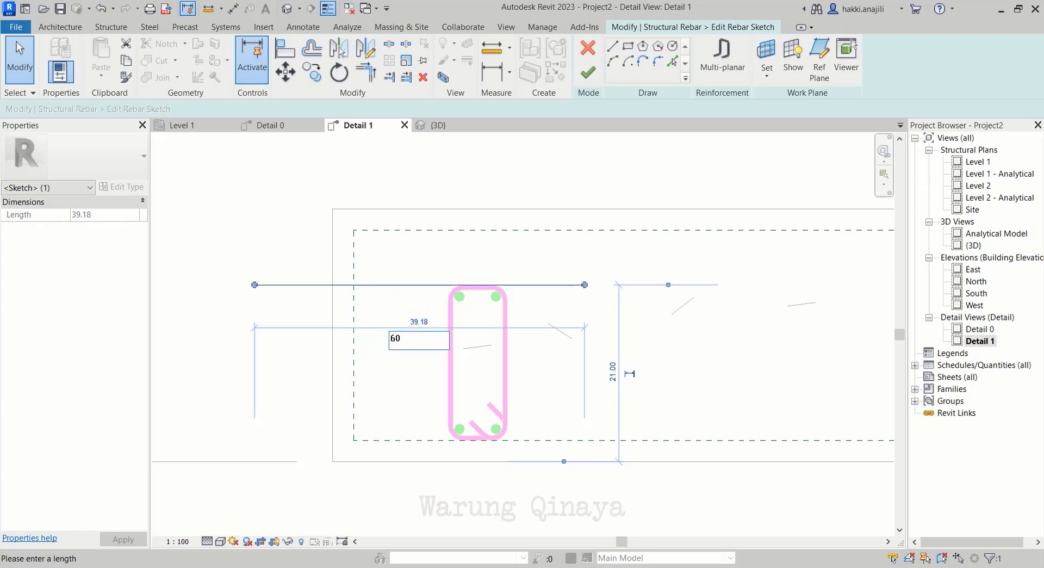
pyautogui.click(577, 79)
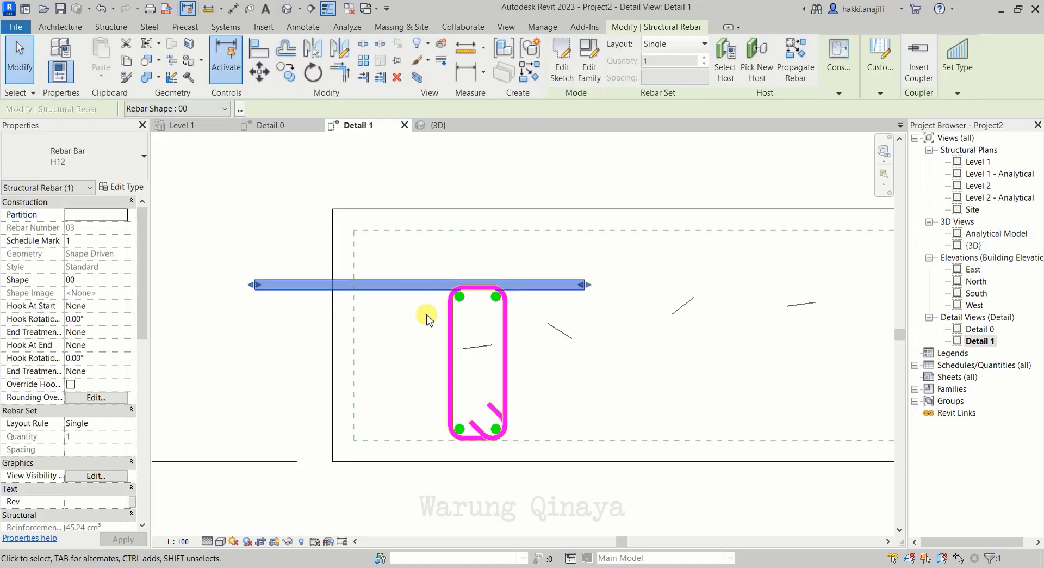
pyautogui.click(632, 166)
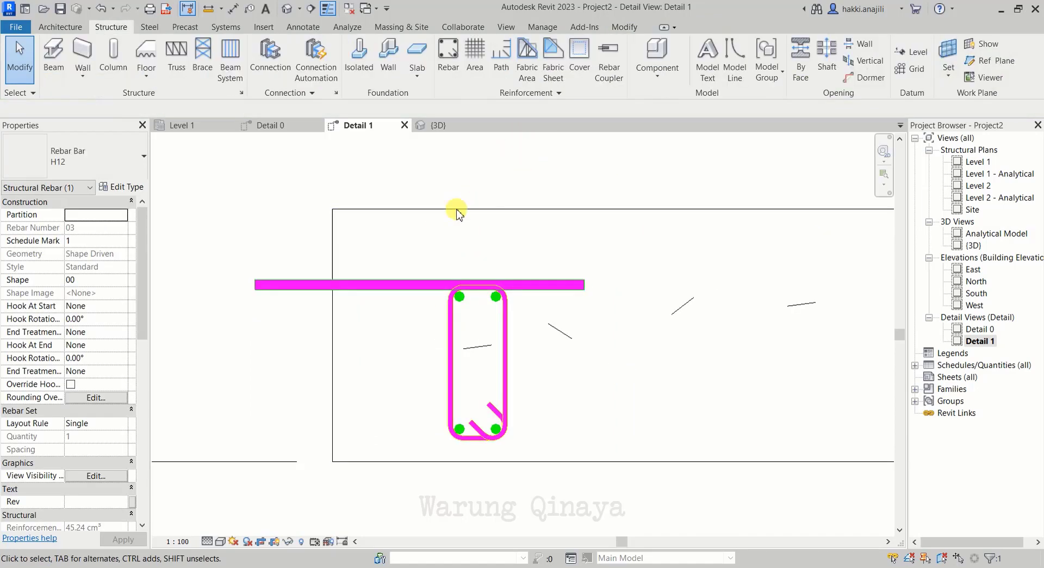
# Step: Change the straight top bar's type from H12 to Rebar Bar H32
pyautogui.click(298, 292)
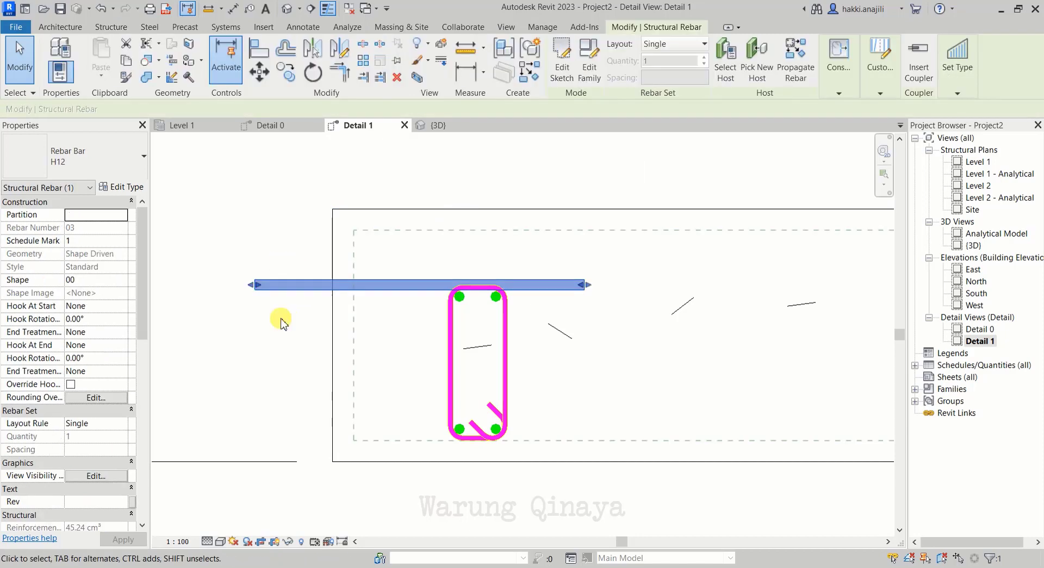
pyautogui.click(83, 156)
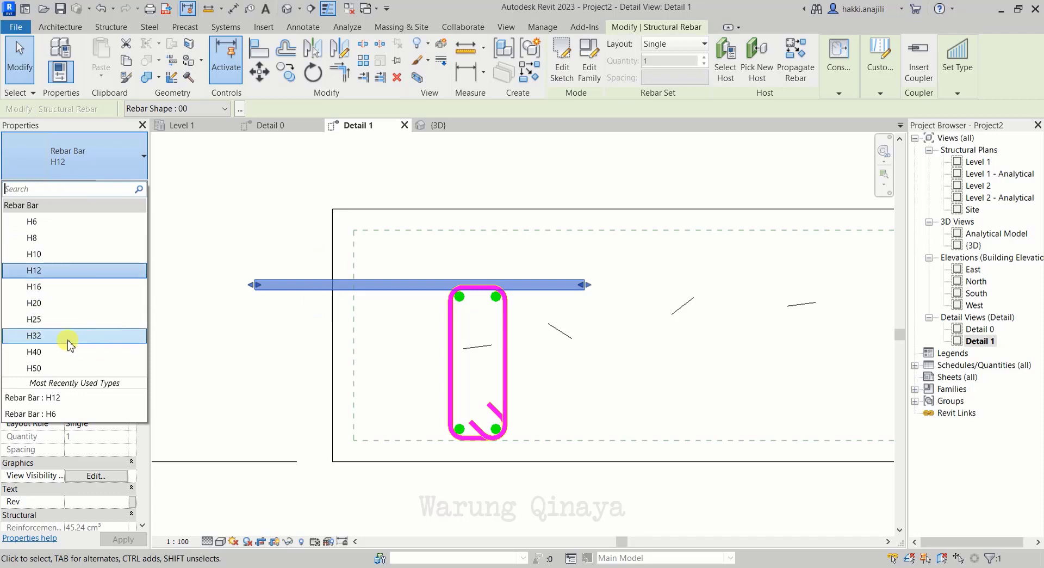
pyautogui.click(46, 336)
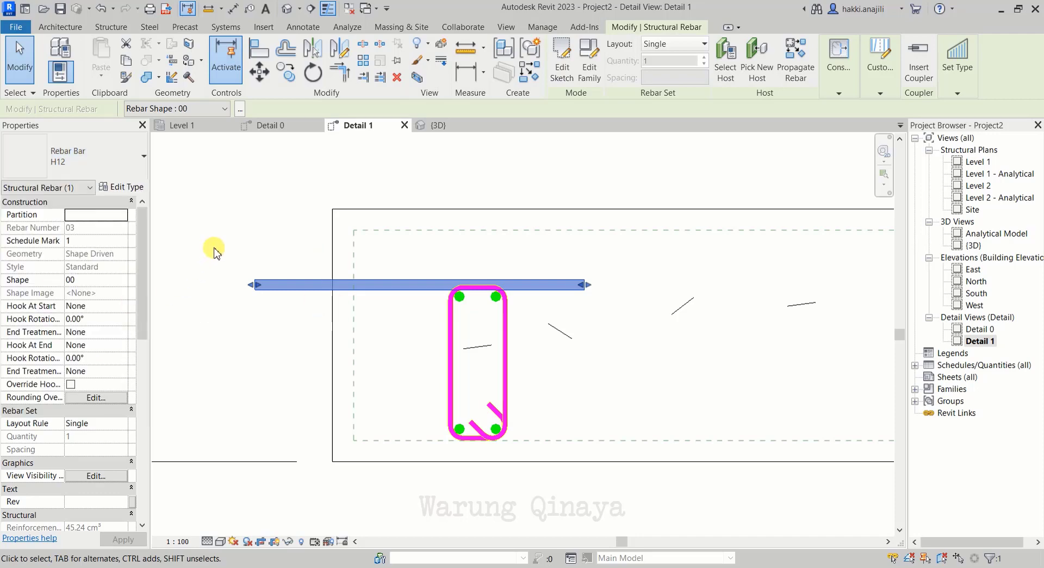
pyautogui.click(221, 212)
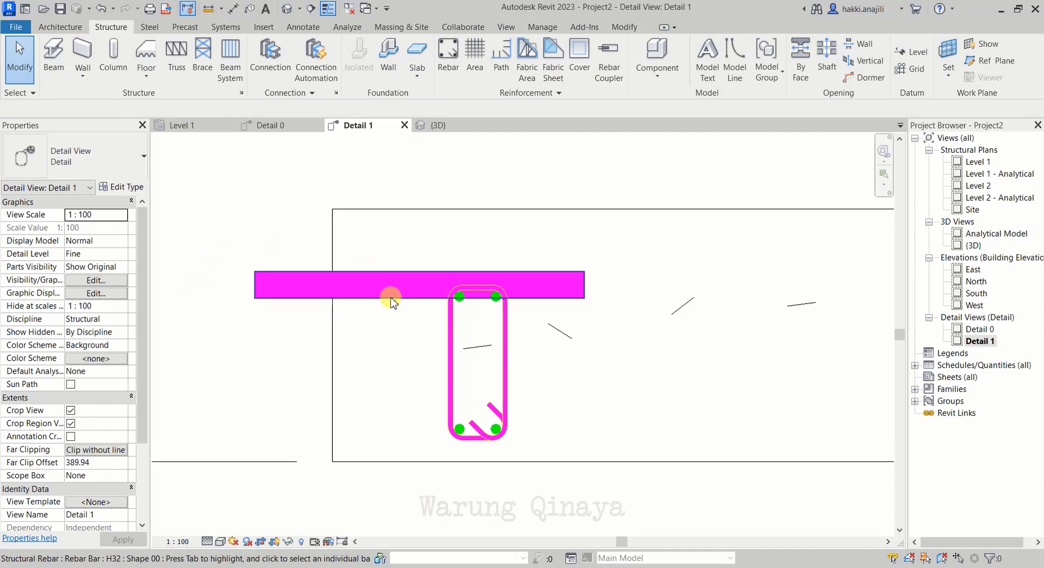
# Step: Move the H32 top bar from its midpoint to a new position
pyautogui.click(418, 298)
pyautogui.scroll(2, 418, 298)
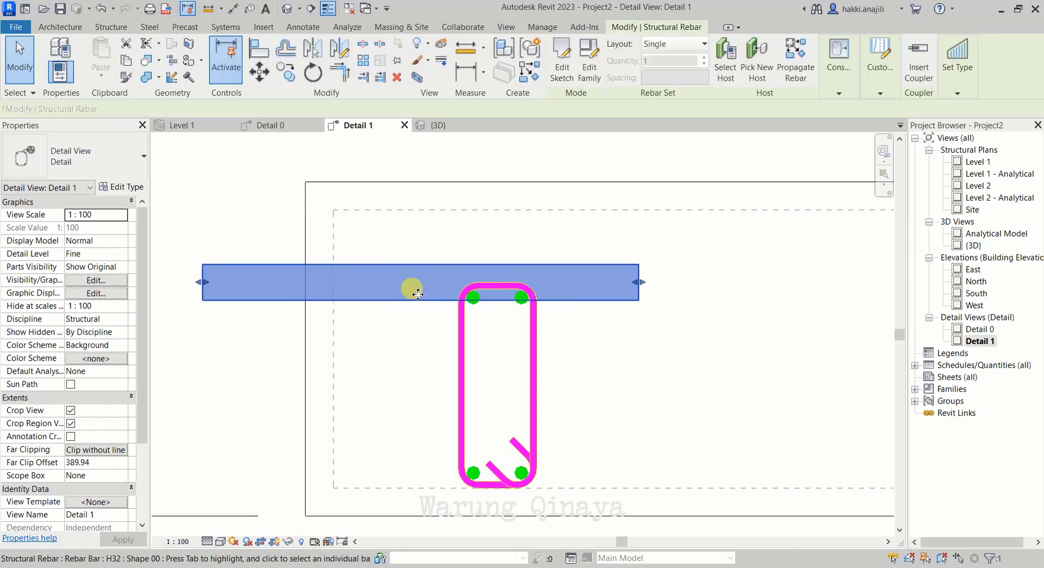
pyautogui.click(261, 81)
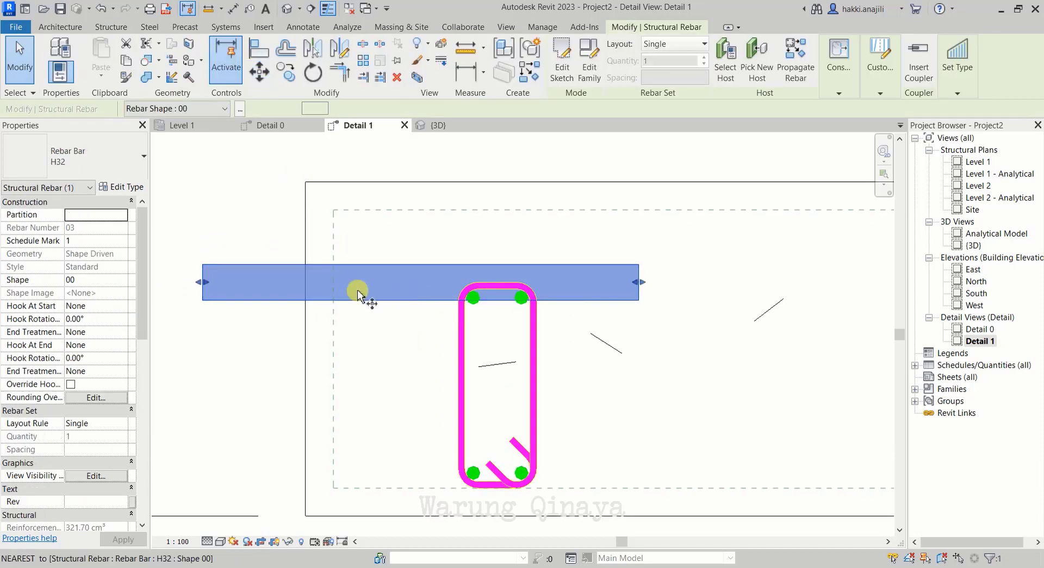
pyautogui.click(421, 300)
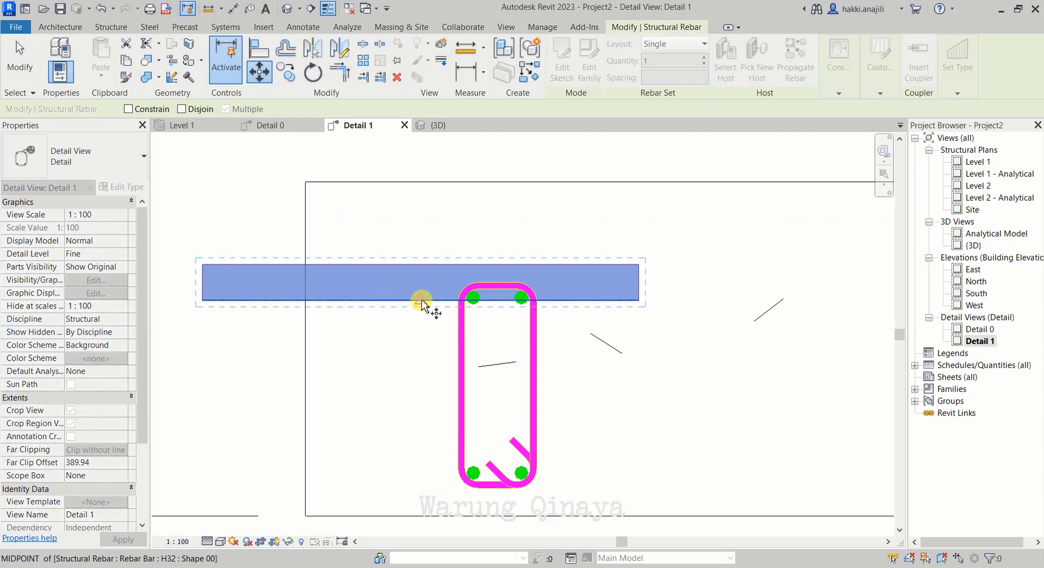
pyautogui.click(422, 301)
pyautogui.scroll(2, 423, 300)
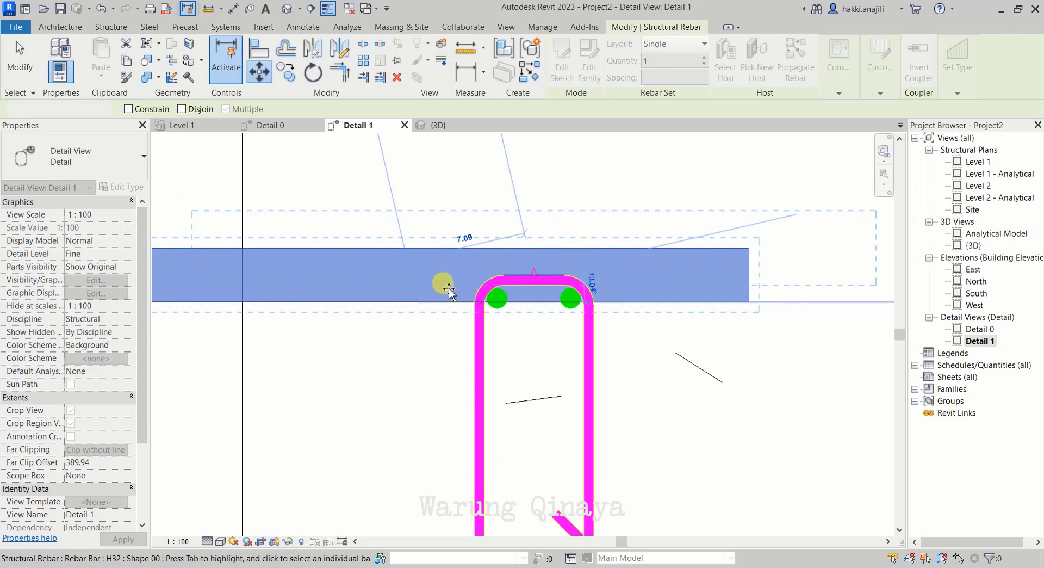
pyautogui.click(423, 296)
pyautogui.scroll(-1, 413, 305)
pyautogui.scroll(-2, 410, 307)
pyautogui.scroll(-1, 410, 293)
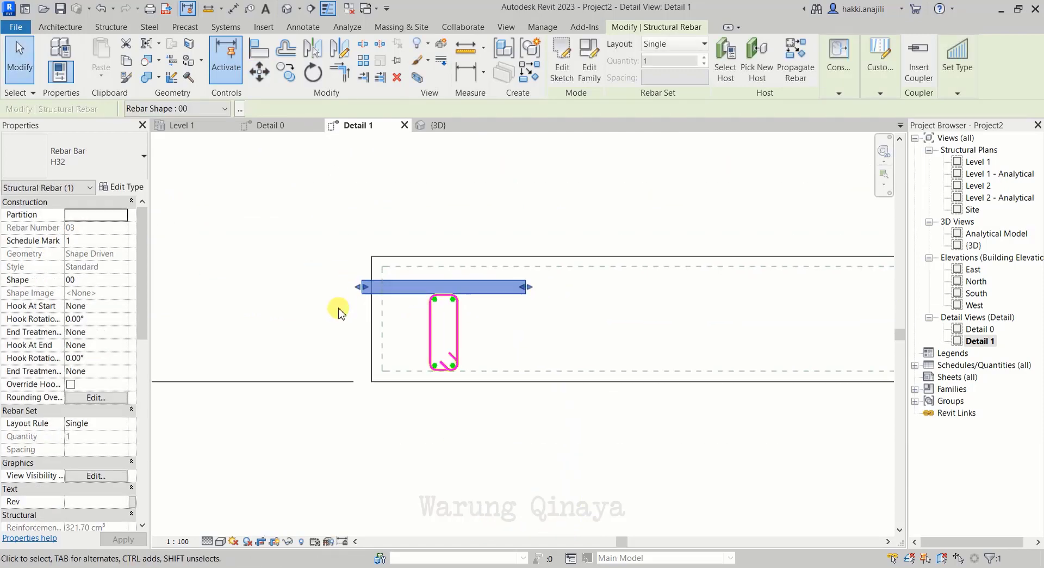
pyautogui.click(305, 310)
pyautogui.scroll(-4, 283, 326)
pyautogui.scroll(5, 324, 320)
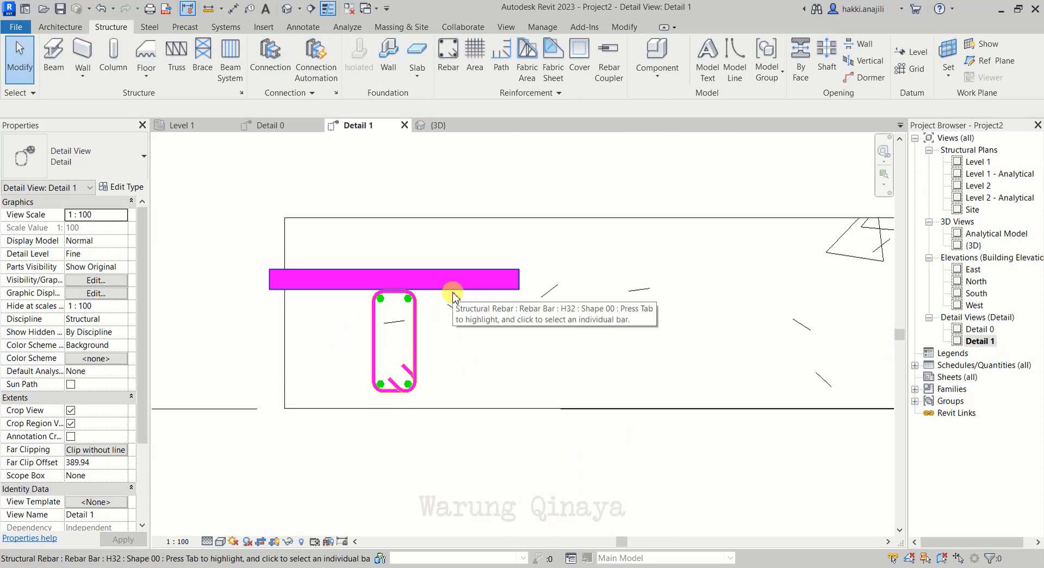
# Step: Move the bar again so its midpoint sits on the footing's left edge, then edit its sketch
pyautogui.click(234, 309)
pyautogui.scroll(2, 233, 309)
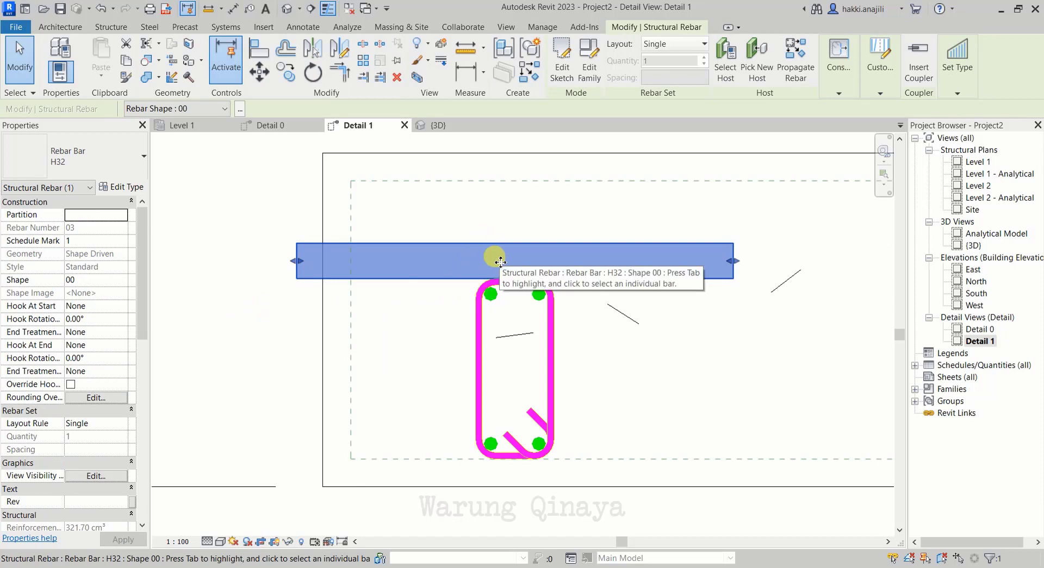
pyautogui.click(270, 75)
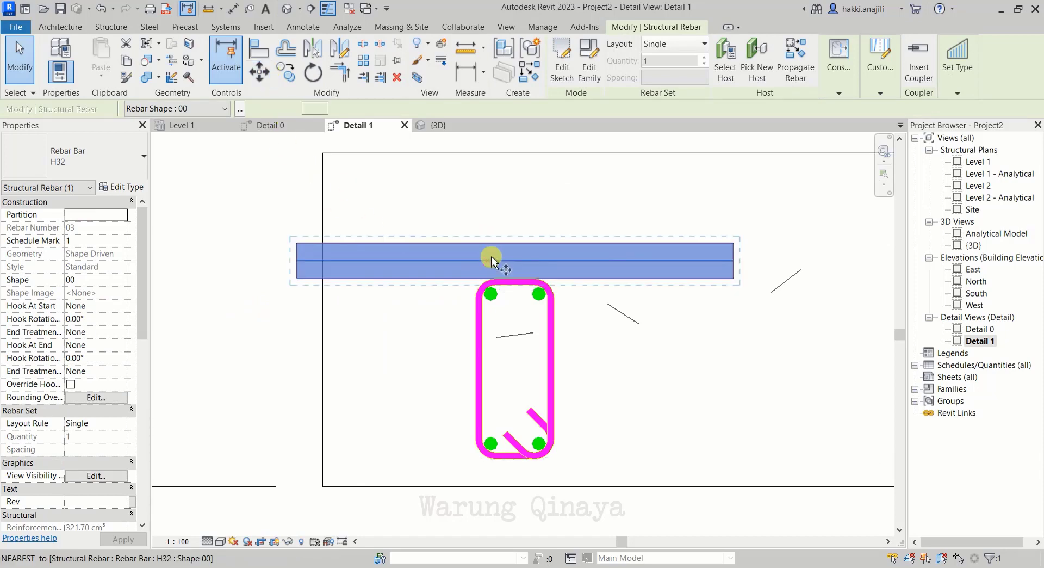
pyautogui.click(517, 276)
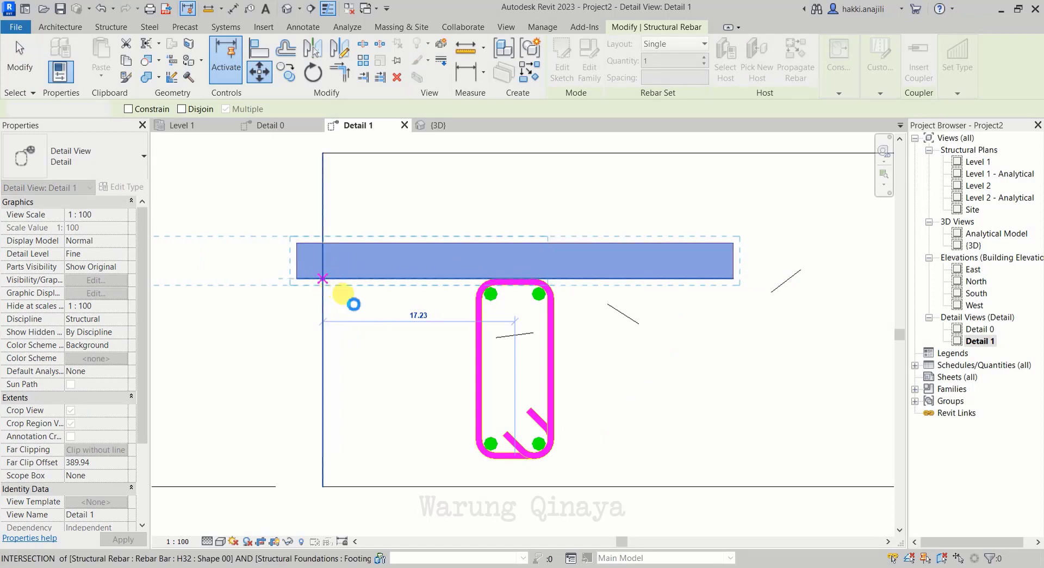
pyautogui.click(354, 303)
pyautogui.scroll(-3, 489, 272)
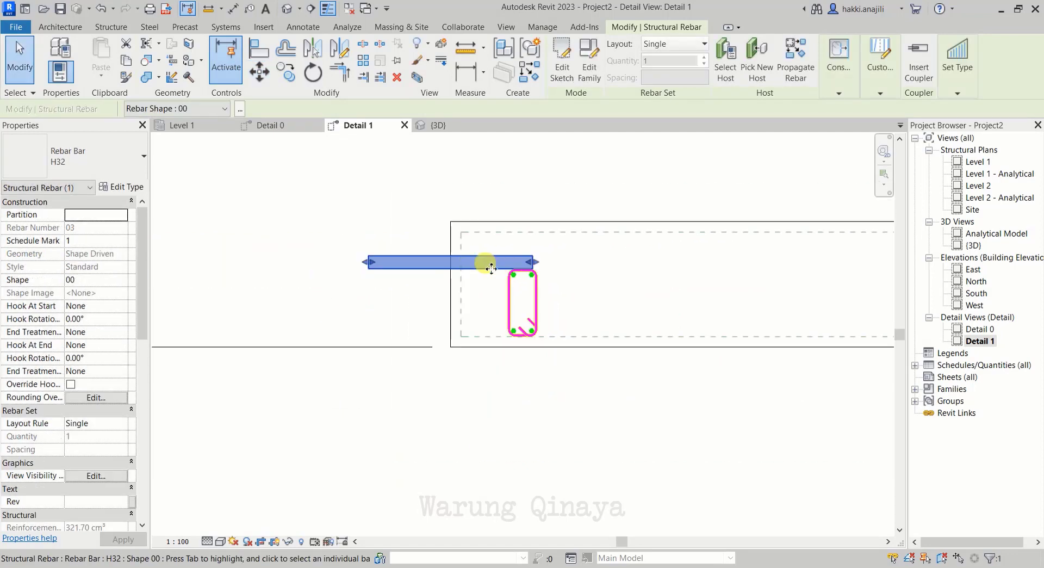
pyautogui.scroll(2, 491, 268)
pyautogui.click(562, 60)
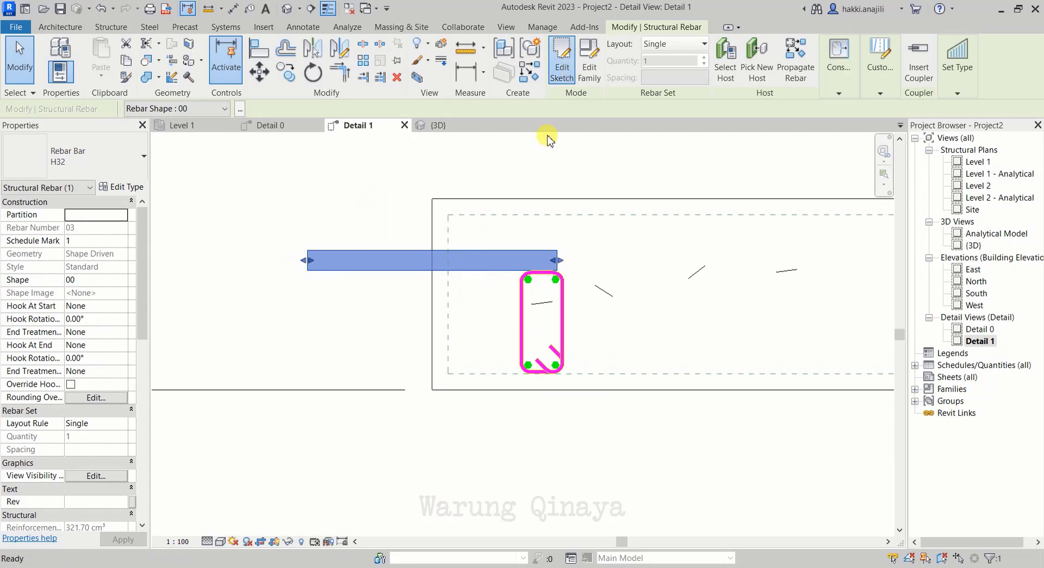
# Step: Set the H32 top bar's sketch line length to 60.00 and finish the sketch
pyautogui.click(380, 272)
pyautogui.write('6')
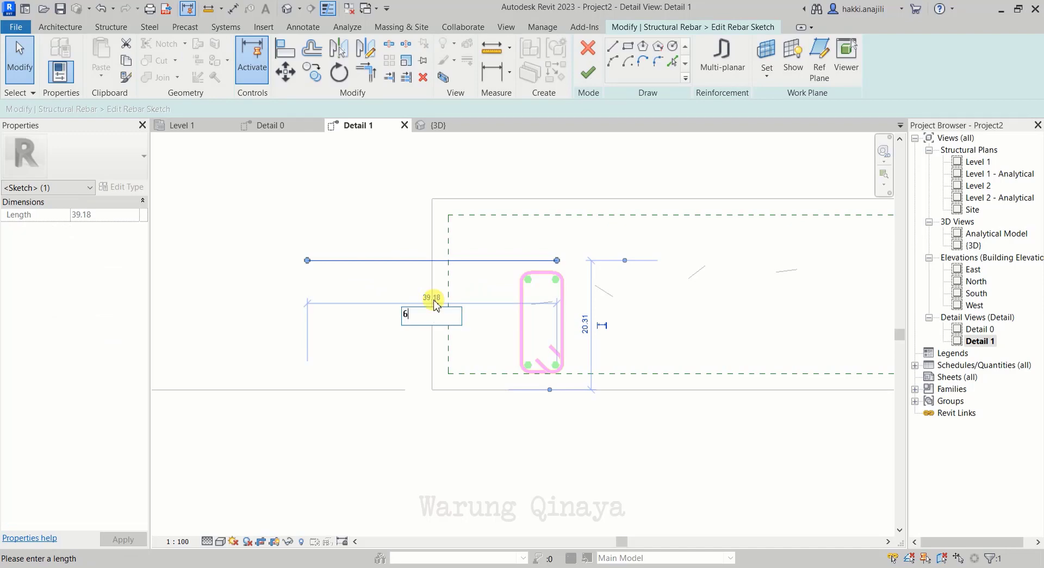
pyautogui.write('0')
pyautogui.press('Return')
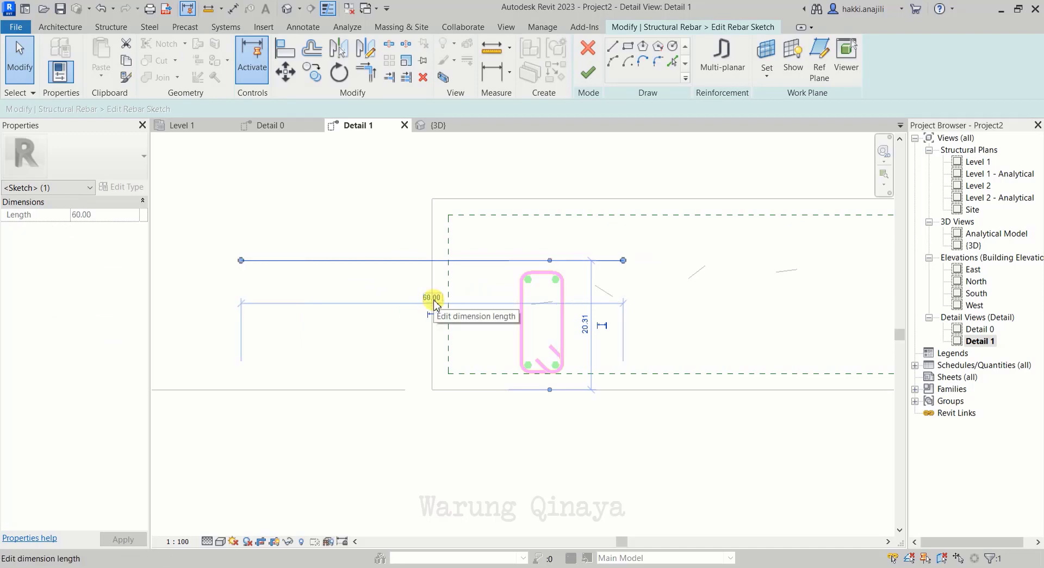
pyautogui.click(186, 342)
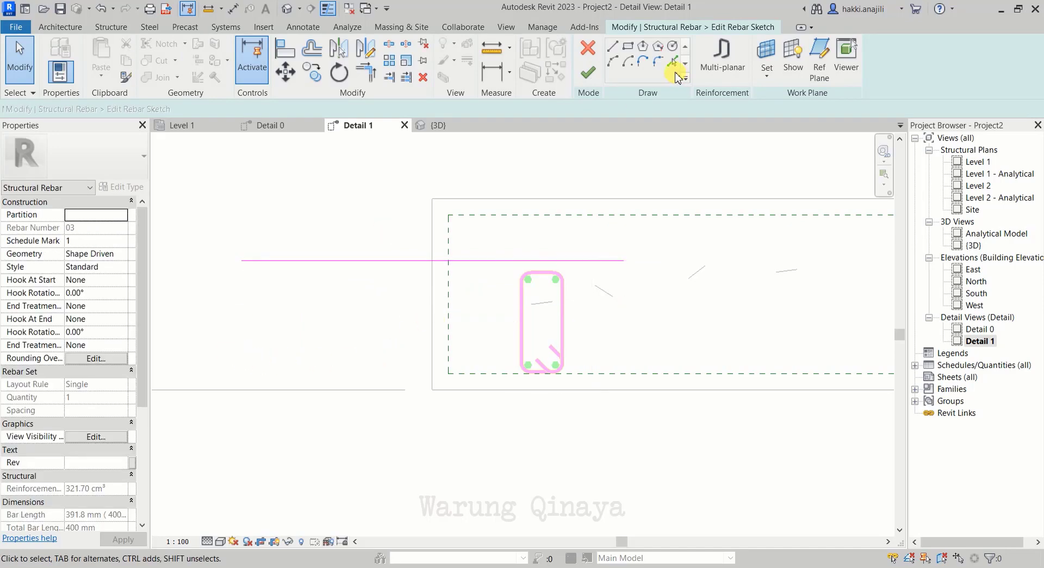
pyautogui.click(588, 71)
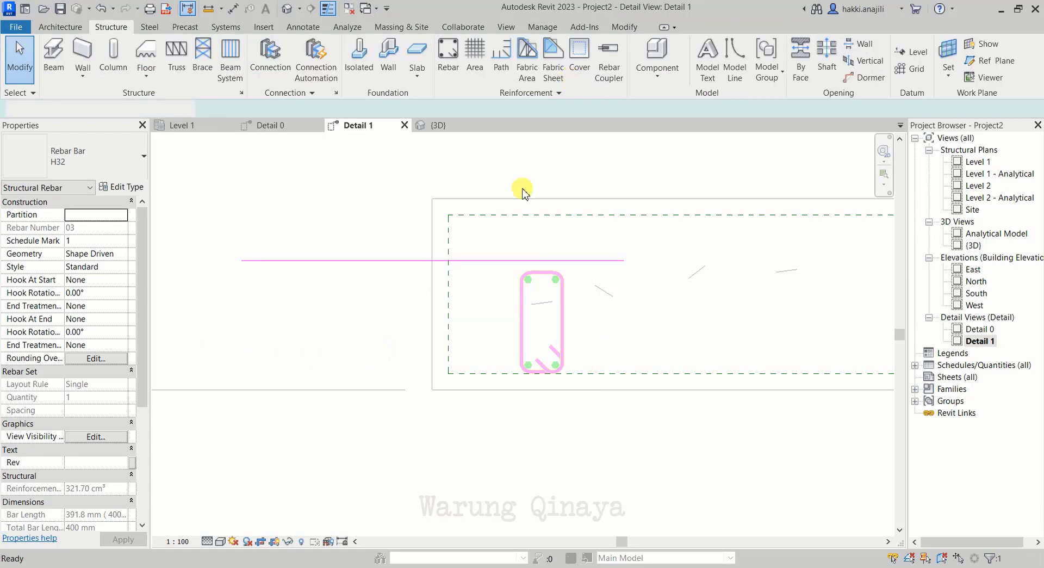
pyautogui.click(338, 326)
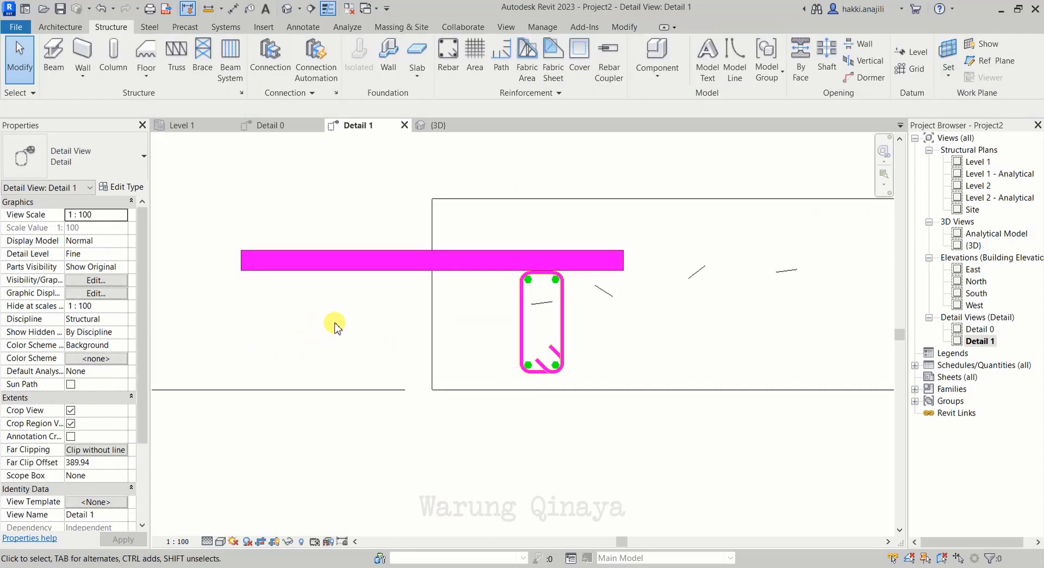
# Step: Constrain the H6 stirrup's left leg and finish editing the stirrup set
pyautogui.scroll(-2, 358, 263)
pyautogui.scroll(2, 384, 284)
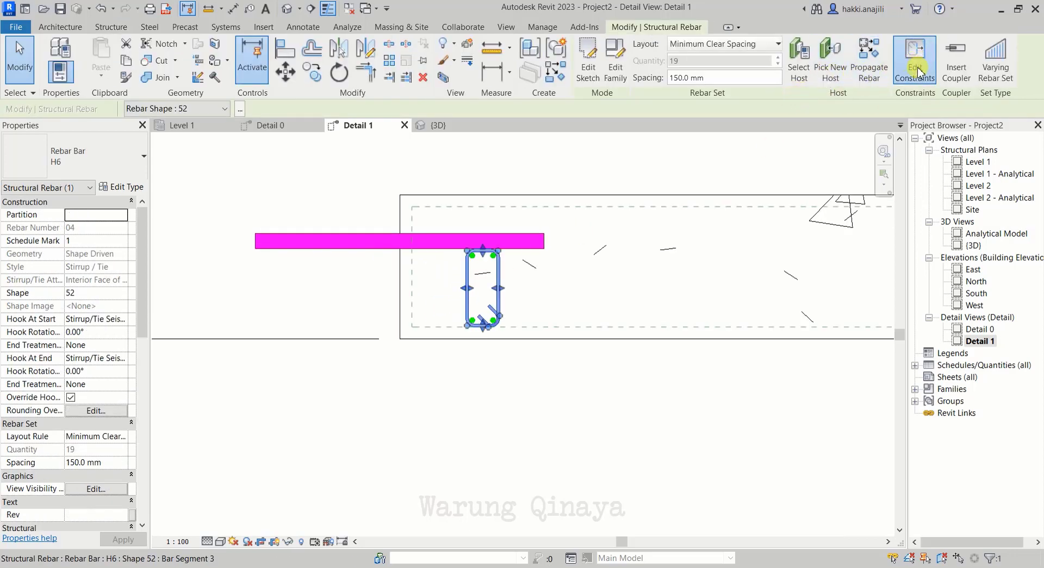
pyautogui.scroll(5, 467, 294)
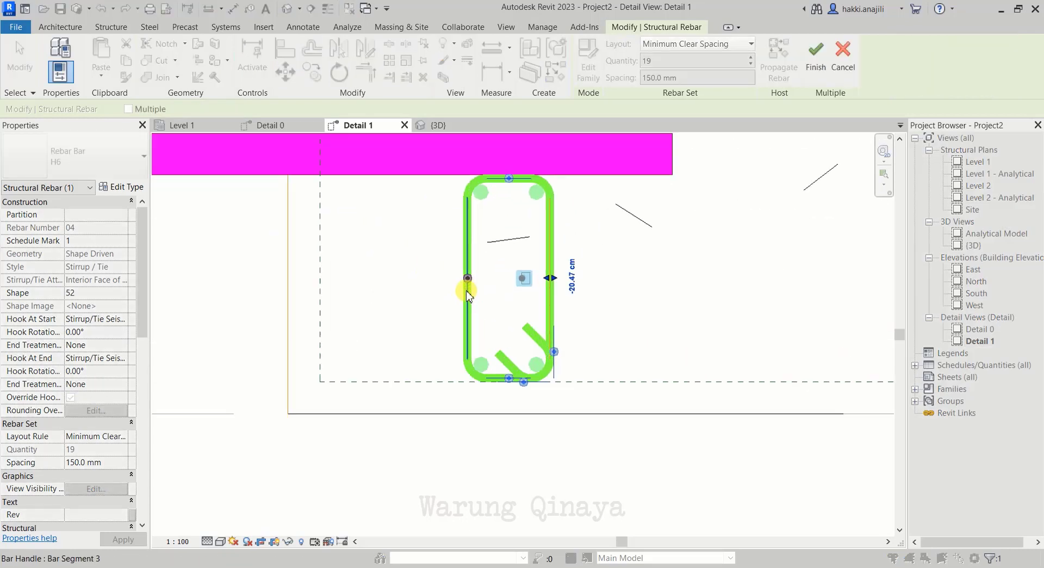
pyautogui.click(467, 279)
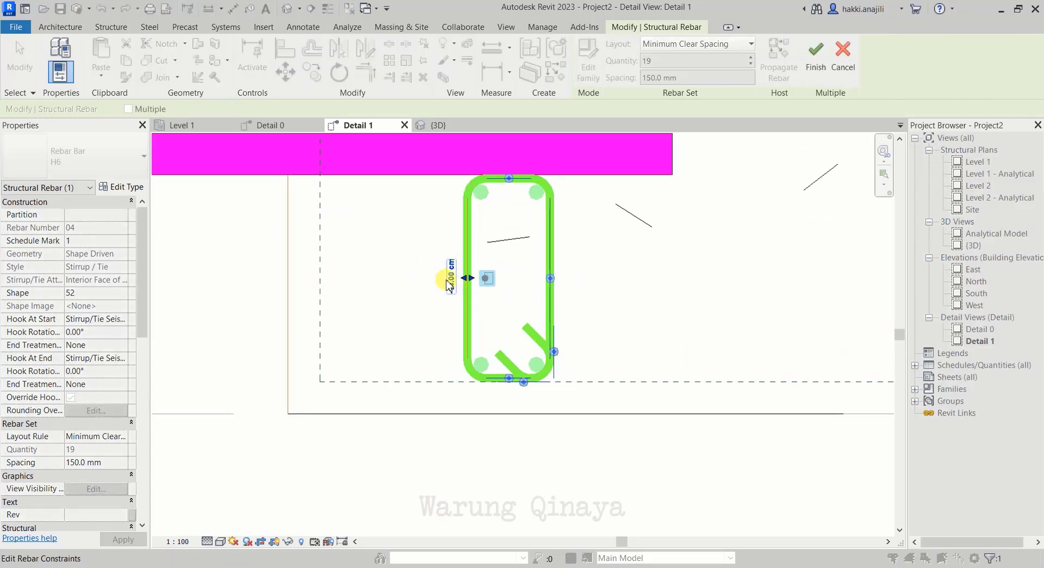
pyautogui.scroll(-4, 375, 284)
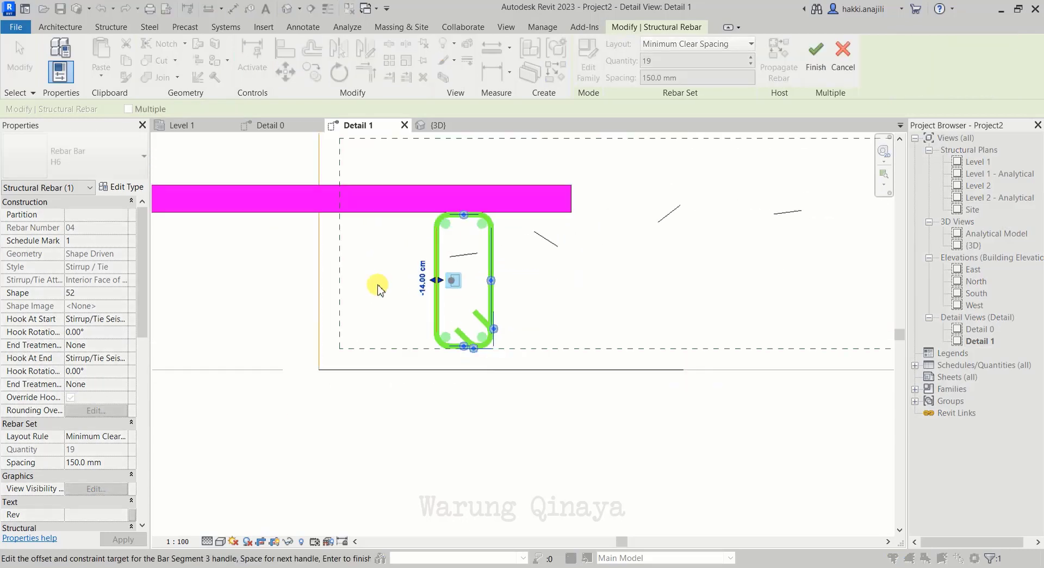
pyautogui.click(807, 59)
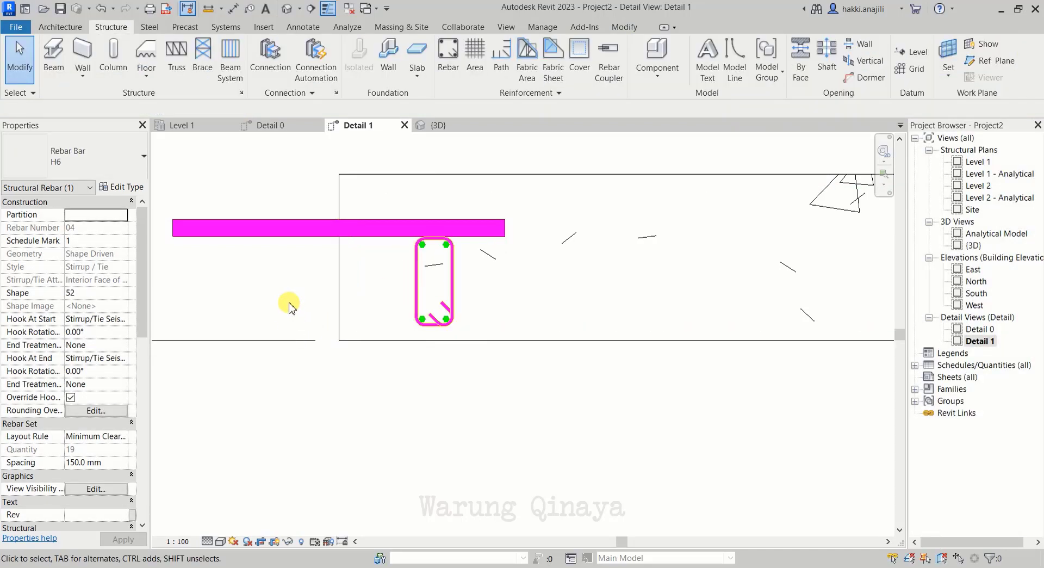
# Step: Mirror the left-end H32 bar with DM about a vertical axis at the footing centre
pyautogui.scroll(-3, 301, 310)
pyautogui.scroll(-2, 301, 285)
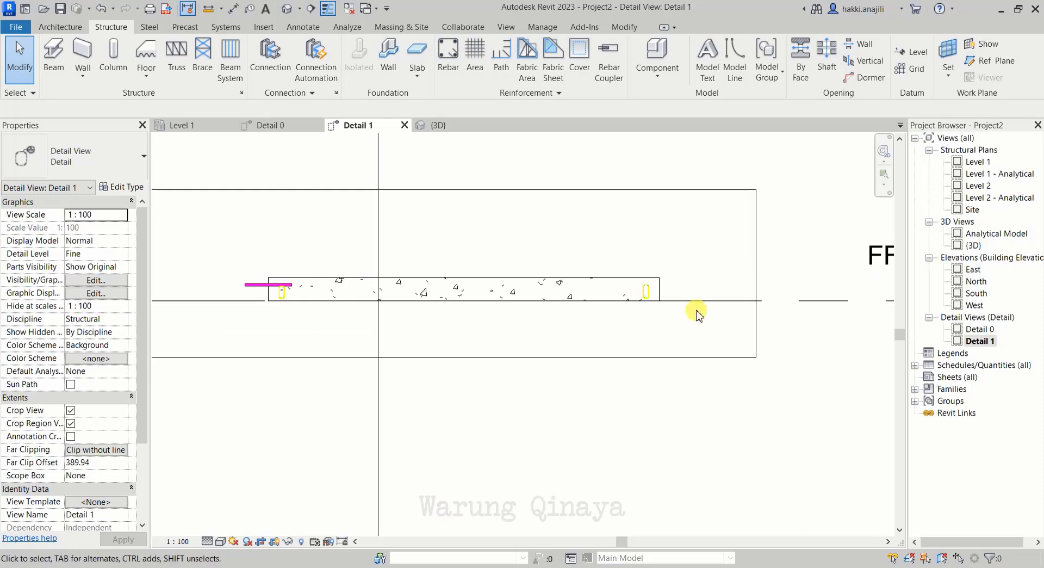
pyautogui.scroll(1, 266, 291)
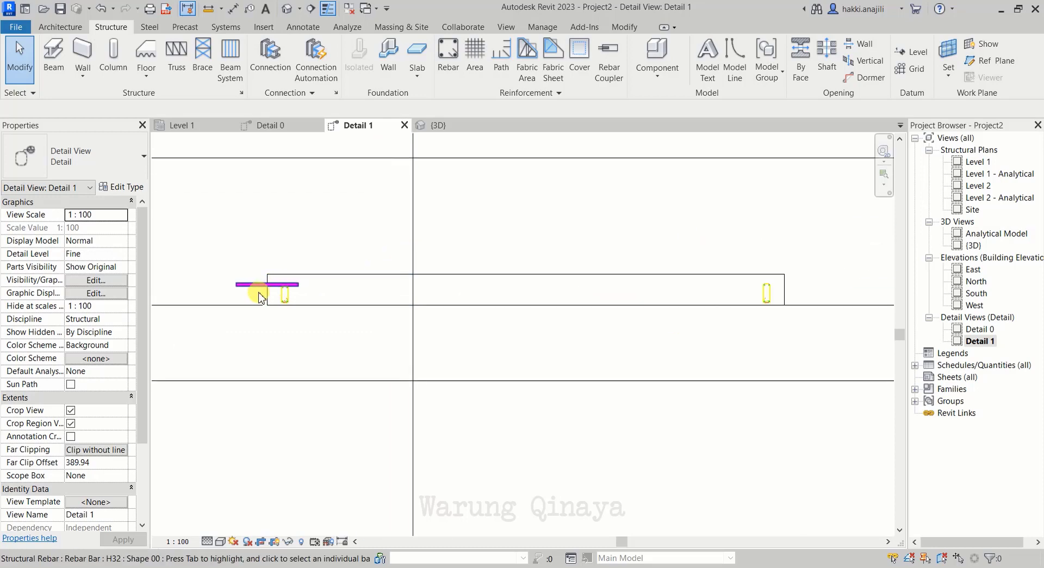
pyautogui.click(253, 289)
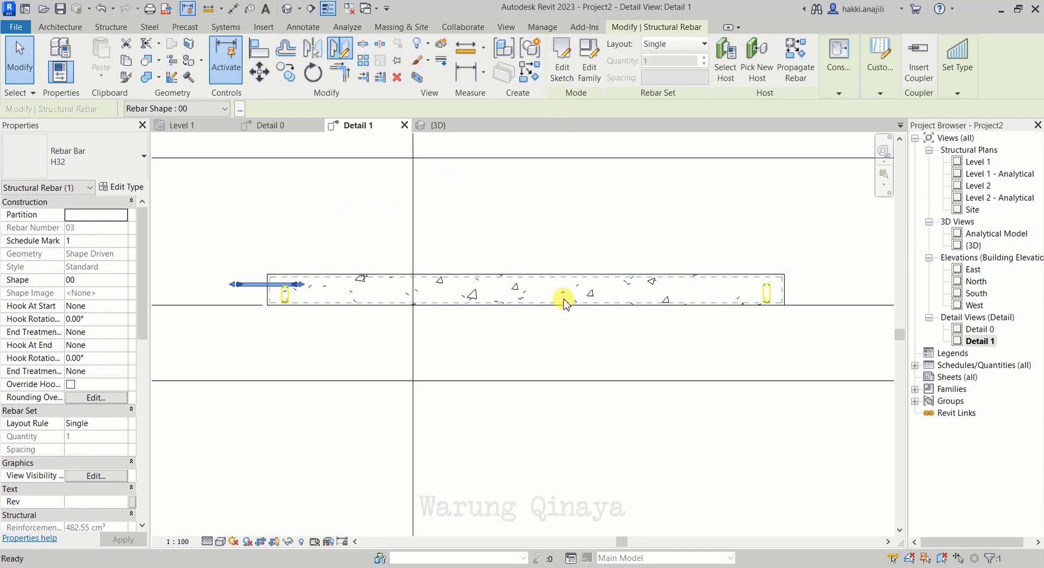
pyautogui.press('d')
pyautogui.press('m')
pyautogui.click(529, 303)
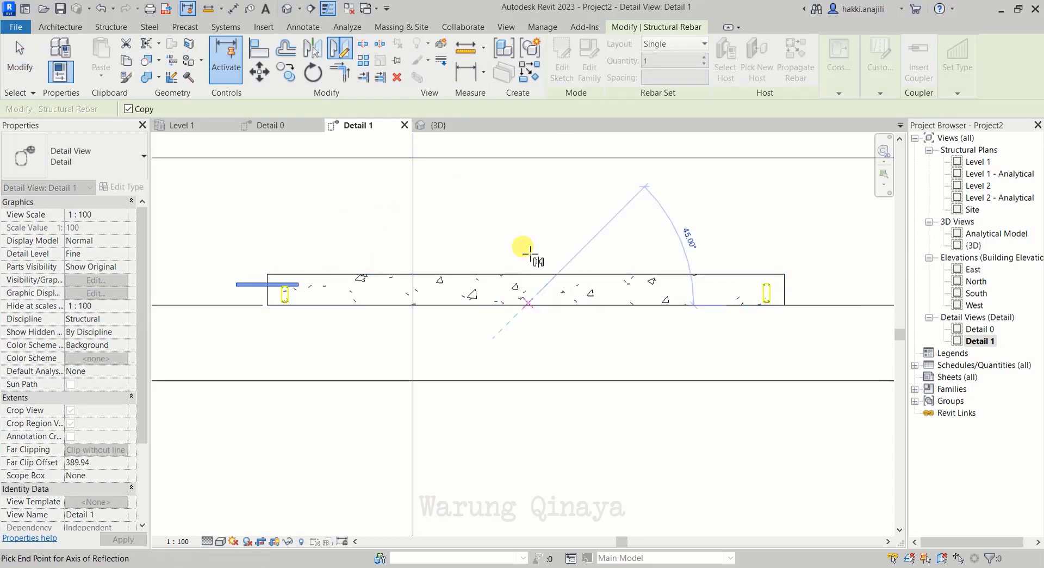
pyautogui.click(594, 250)
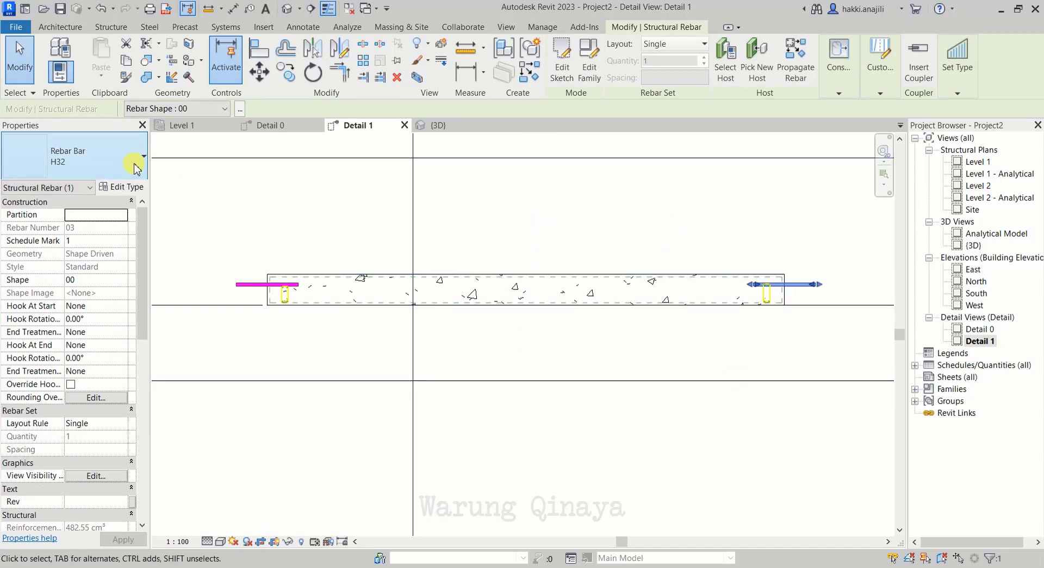
pyautogui.press('Escape')
pyautogui.scroll(-3, 484, 296)
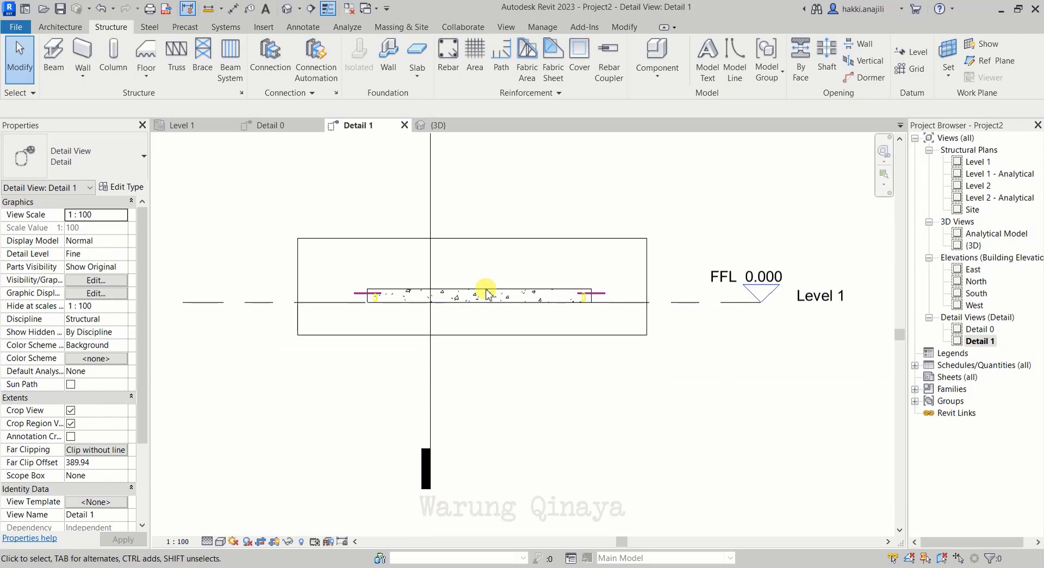
pyautogui.scroll(2, 487, 288)
pyautogui.scroll(-4, 326, 319)
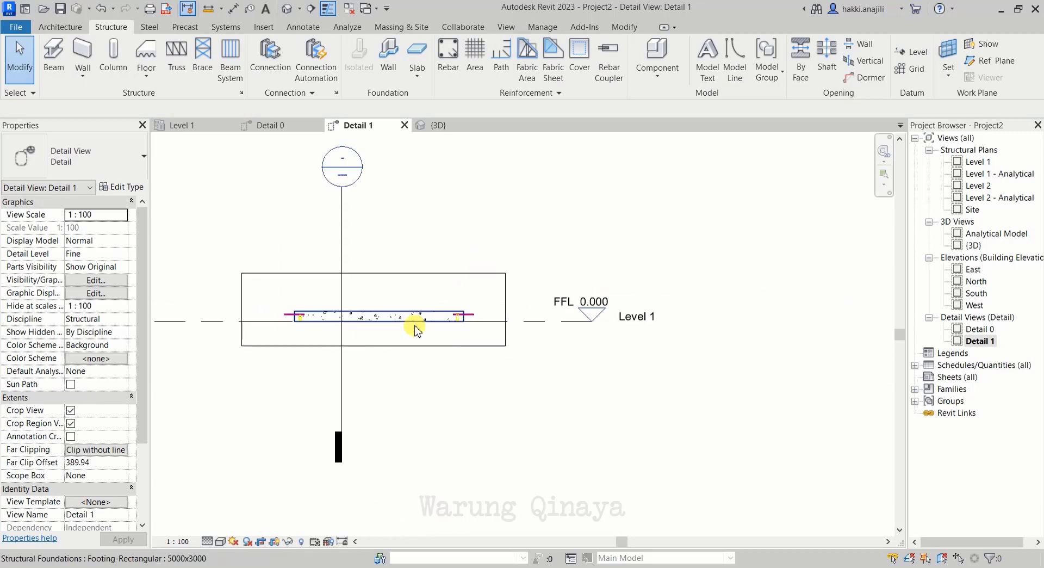
pyautogui.scroll(-1, 515, 319)
pyautogui.scroll(2, 304, 321)
pyautogui.scroll(1, 298, 314)
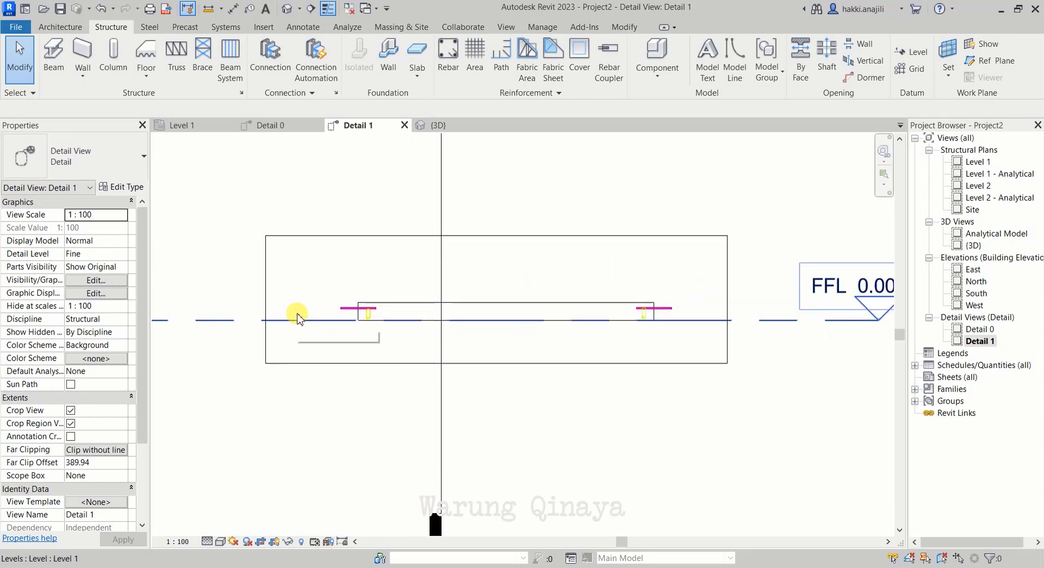
pyautogui.scroll(1, 407, 274)
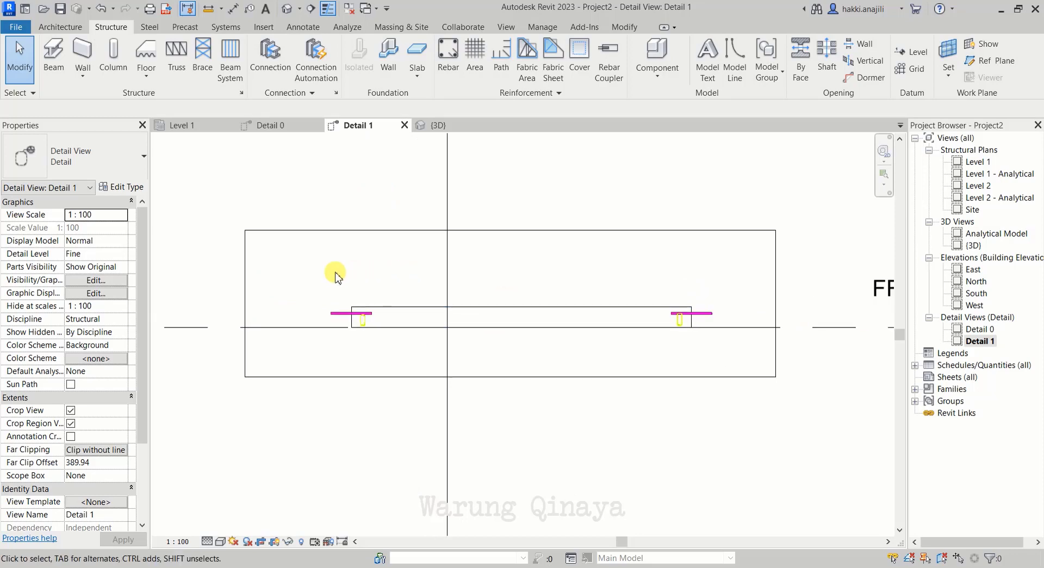
pyautogui.scroll(1, 371, 306)
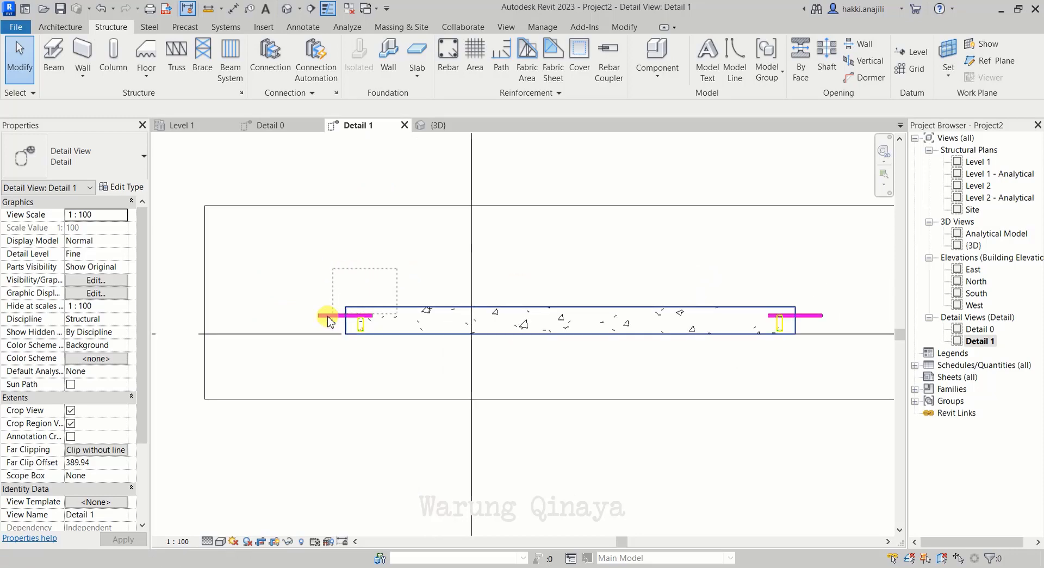
# Step: Copy the footing from its bottom-right corner to a spot left of the original
pyautogui.click(405, 325)
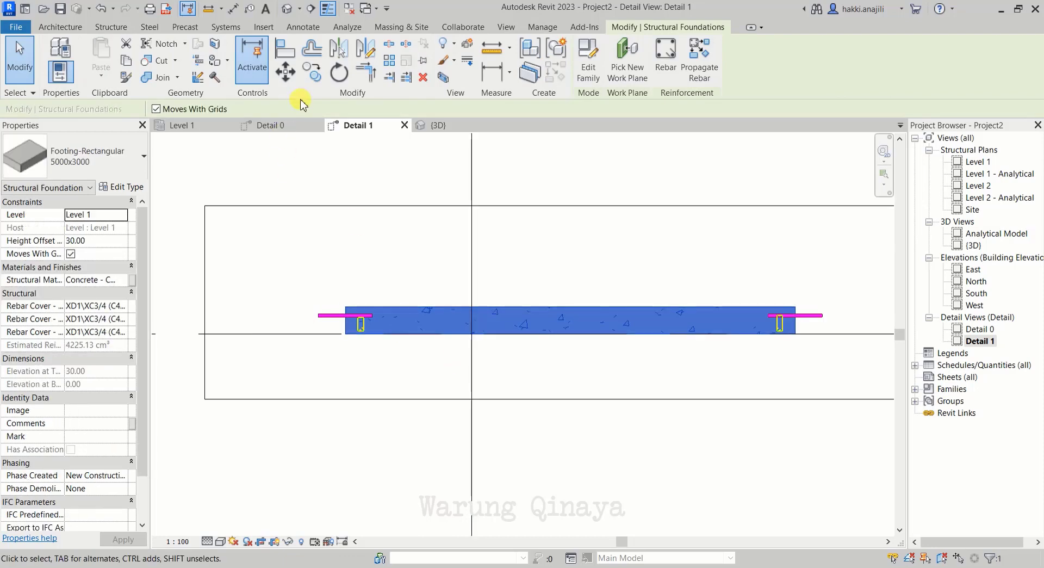
pyautogui.click(312, 76)
pyautogui.scroll(2, 800, 334)
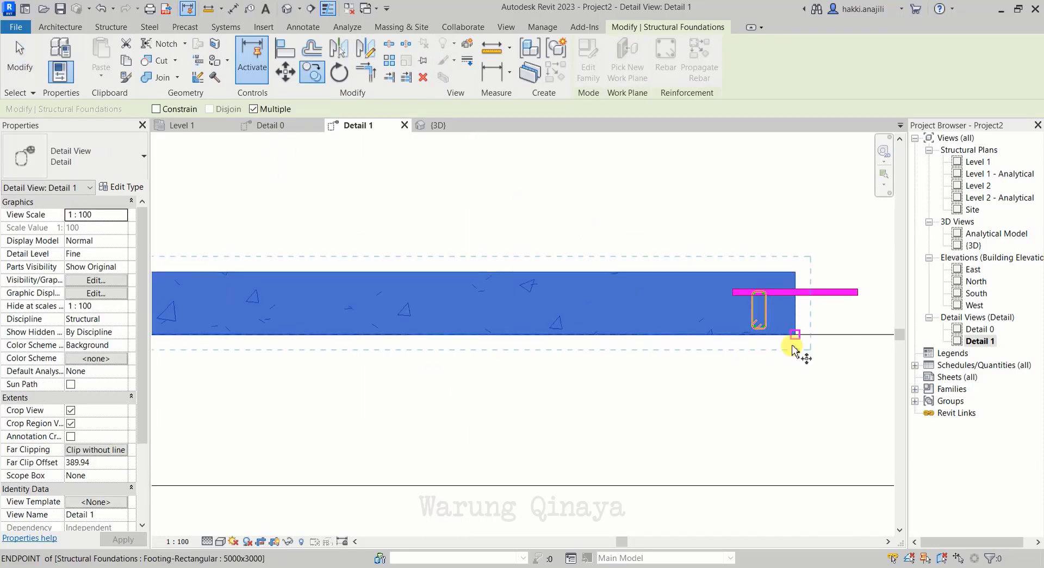
pyautogui.scroll(1, 794, 335)
pyautogui.click(793, 335)
pyautogui.scroll(-2, 851, 275)
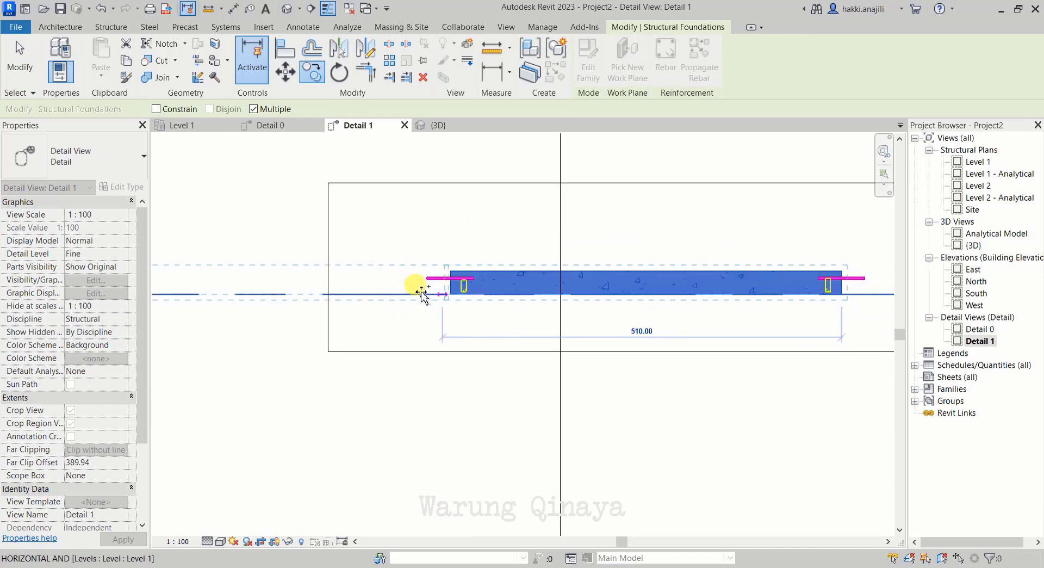
pyautogui.scroll(1, 452, 298)
pyautogui.scroll(2, 462, 291)
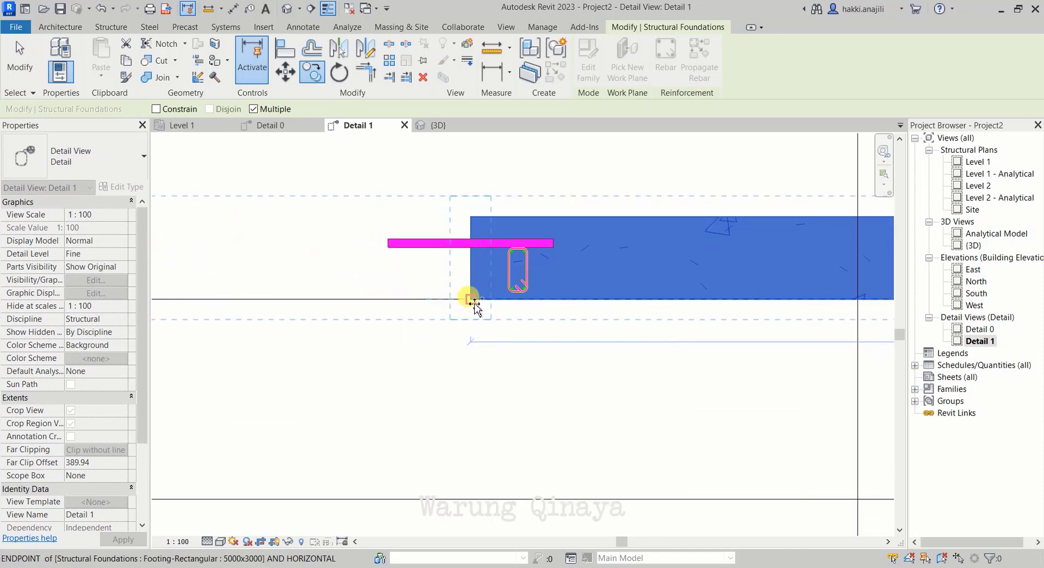
pyautogui.click(471, 299)
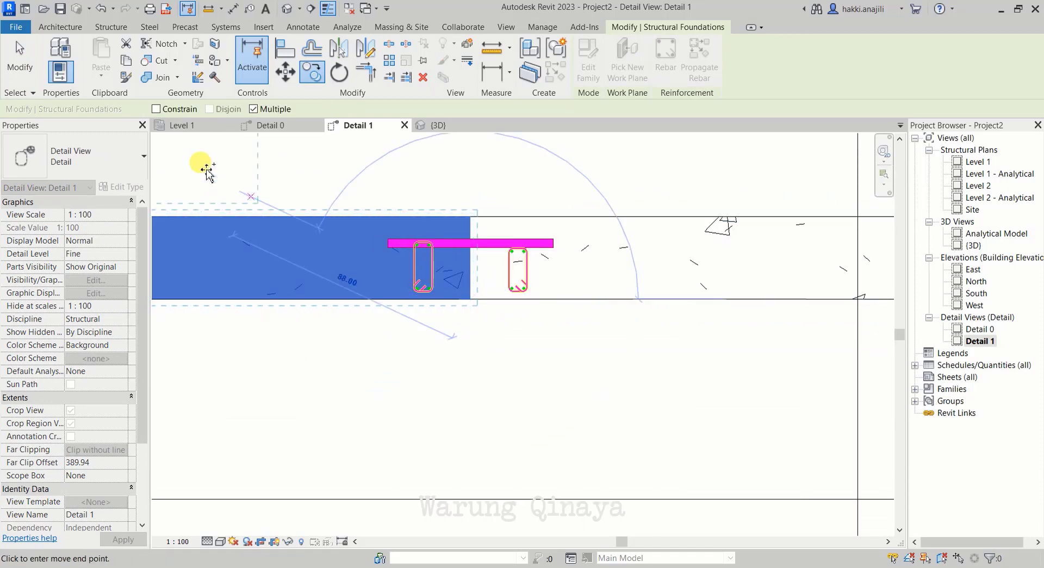
pyautogui.click(16, 66)
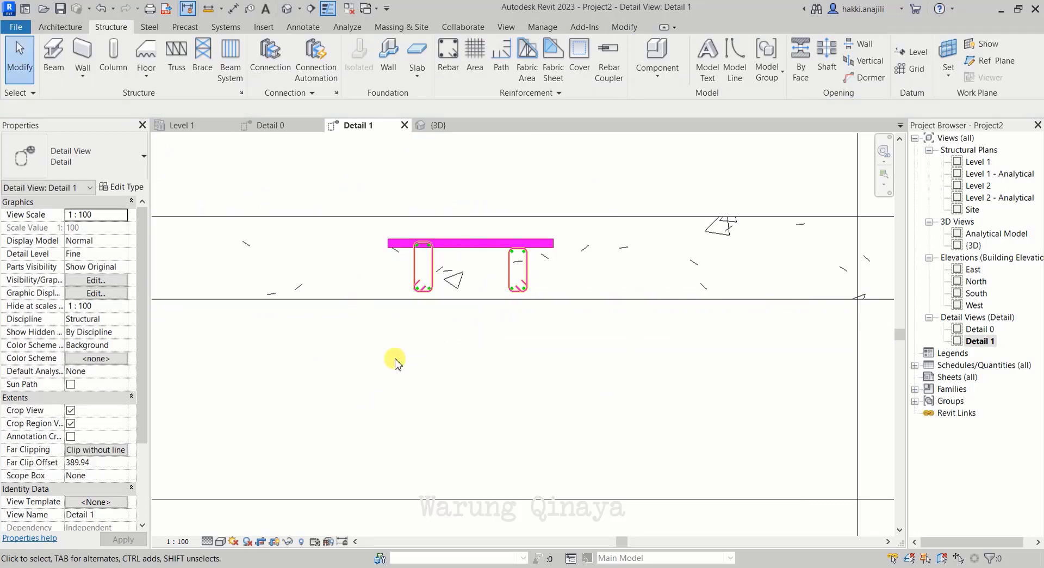
# Step: Move the copied footing a distance of 1 with MV
pyautogui.scroll(1, 455, 207)
pyautogui.scroll(1, 454, 218)
pyautogui.click(454, 217)
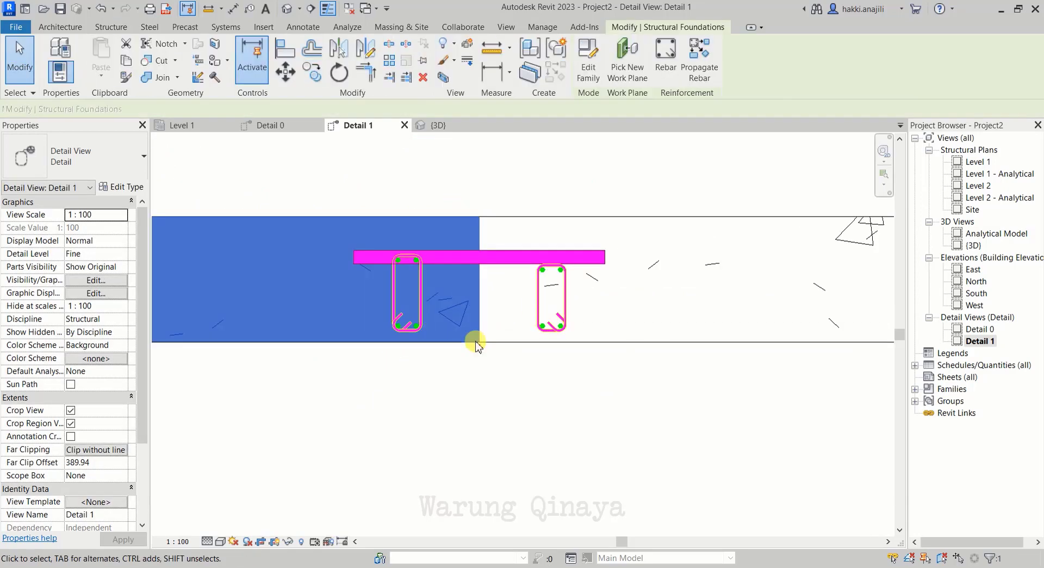
pyautogui.scroll(1, 481, 351)
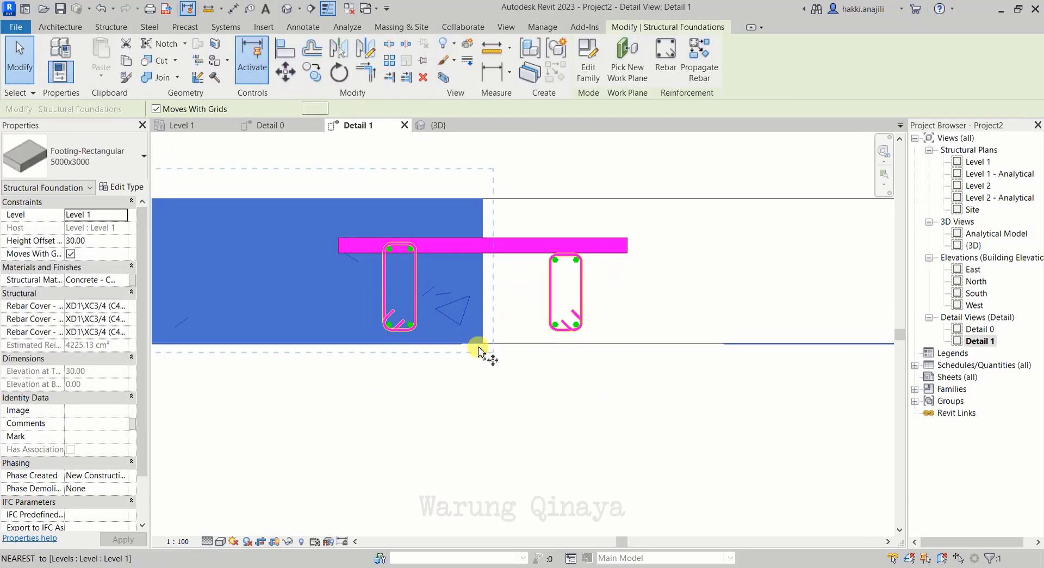
pyautogui.scroll(1, 481, 351)
pyautogui.click(481, 351)
pyautogui.press('m')
pyautogui.press('v')
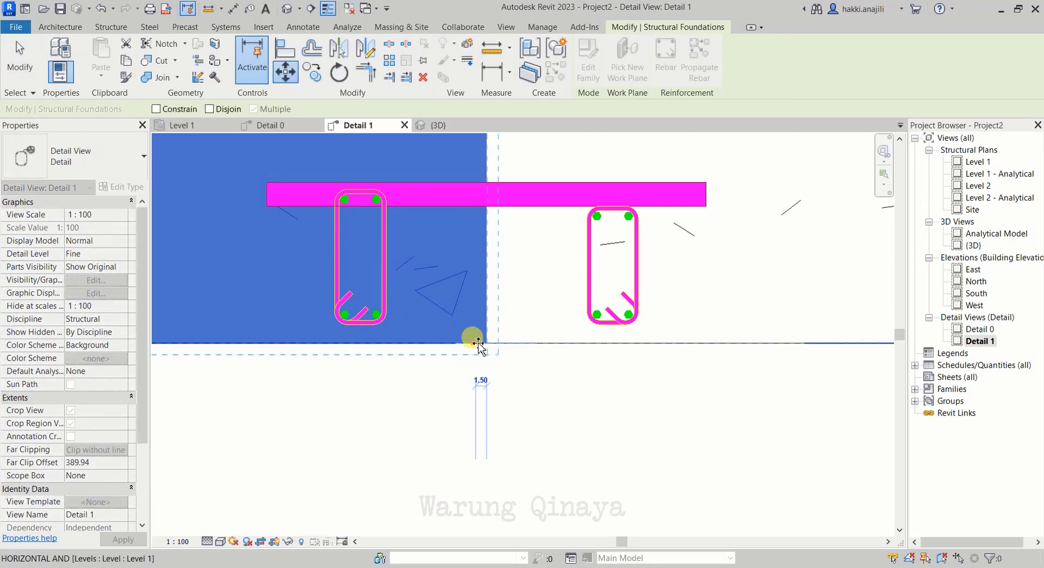
pyautogui.write('1')
pyautogui.press('Return')
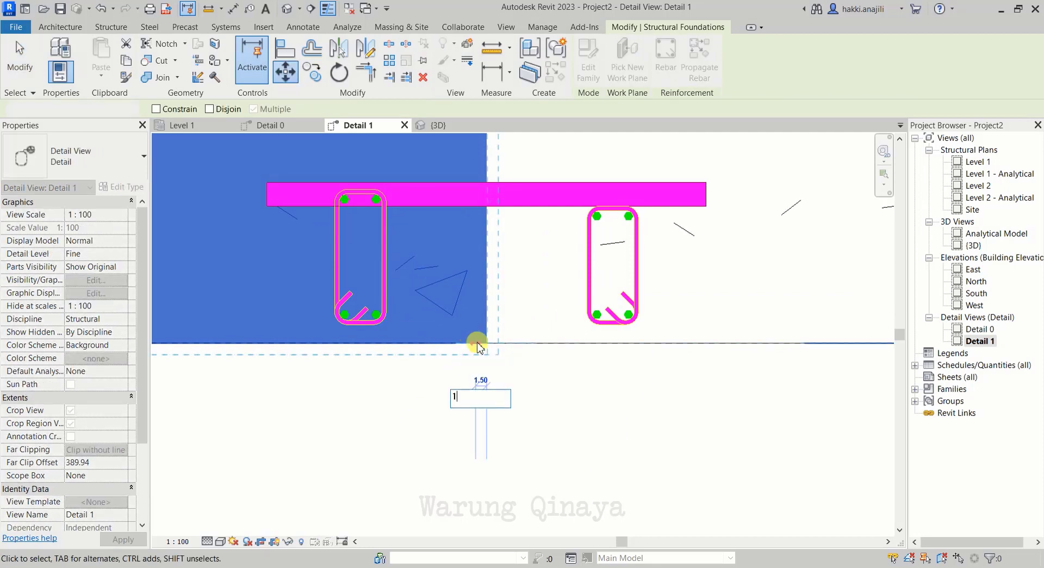
# Step: Delete the left stirrup from the copied footing and window-select its four leftover corner bars
pyautogui.press('Escape')
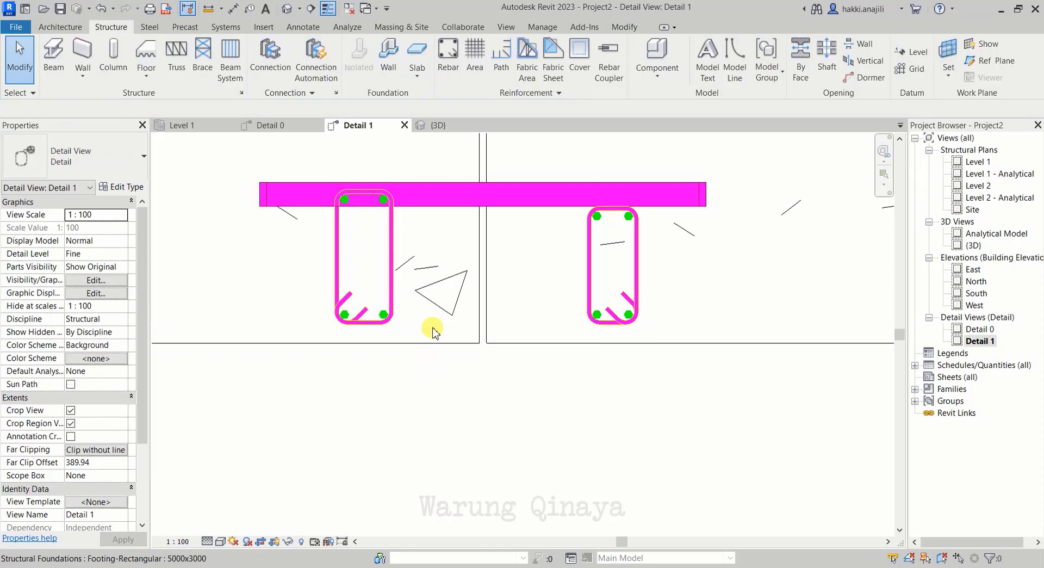
pyautogui.scroll(-3, 432, 327)
pyautogui.scroll(2, 439, 314)
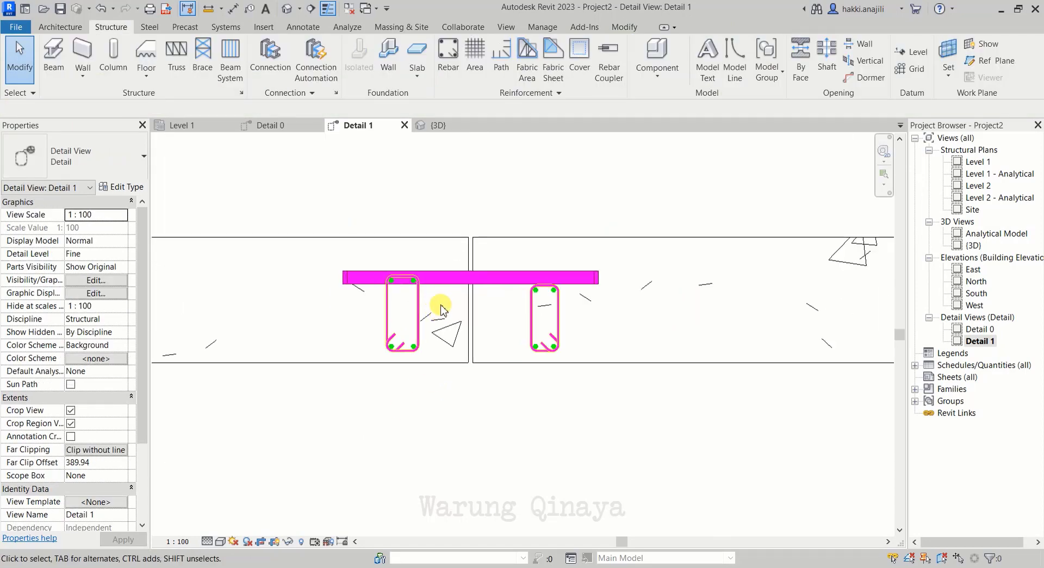
pyautogui.scroll(2, 424, 321)
pyautogui.scroll(2, 422, 374)
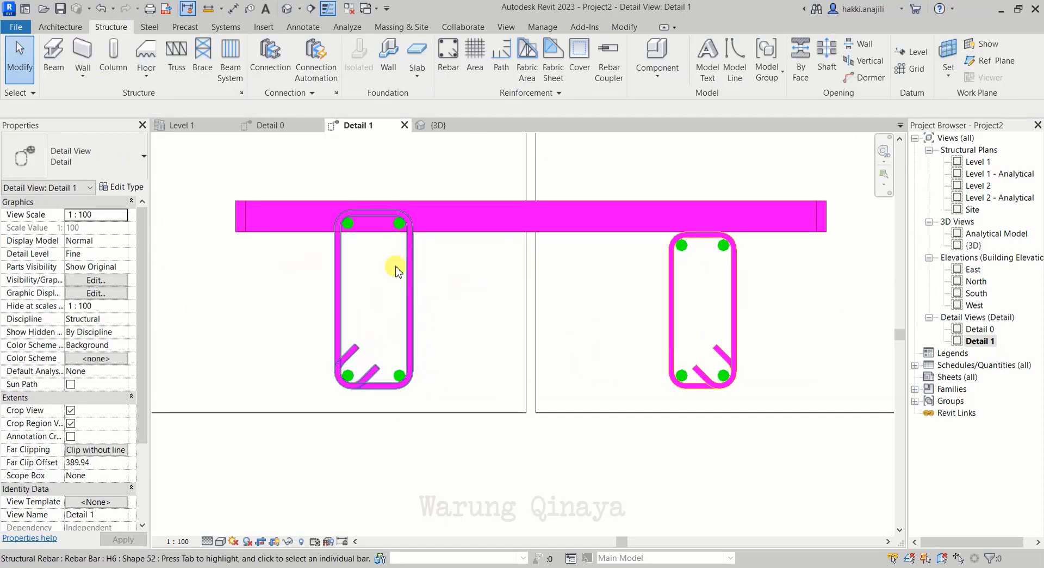
pyautogui.click(410, 337)
pyautogui.press('Delete')
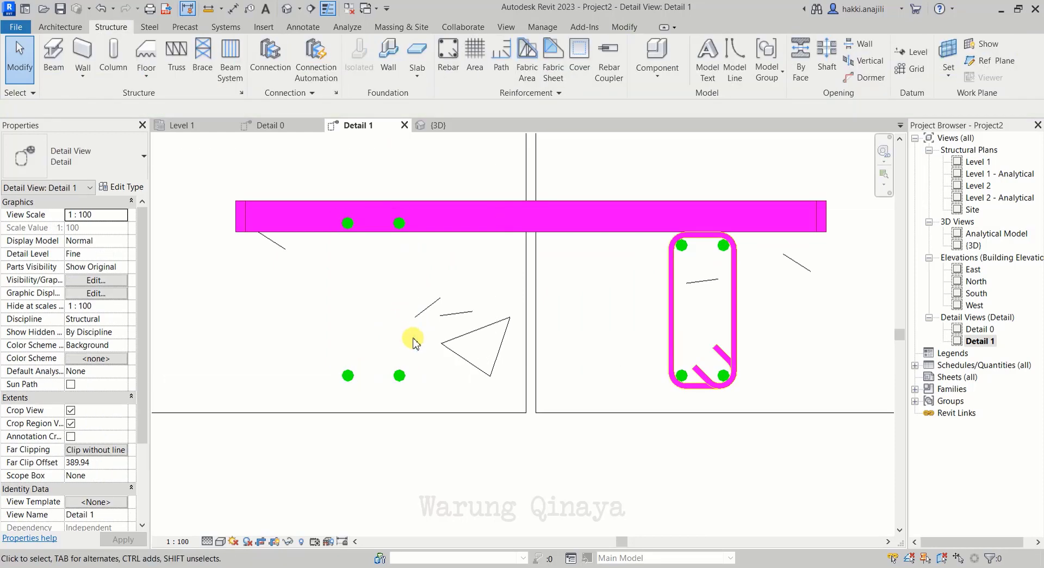
pyautogui.scroll(-3, 435, 321)
pyautogui.scroll(-2, 432, 315)
pyautogui.scroll(2, 414, 261)
pyautogui.moveTo(386, 196); pyautogui.dragTo(450, 381)
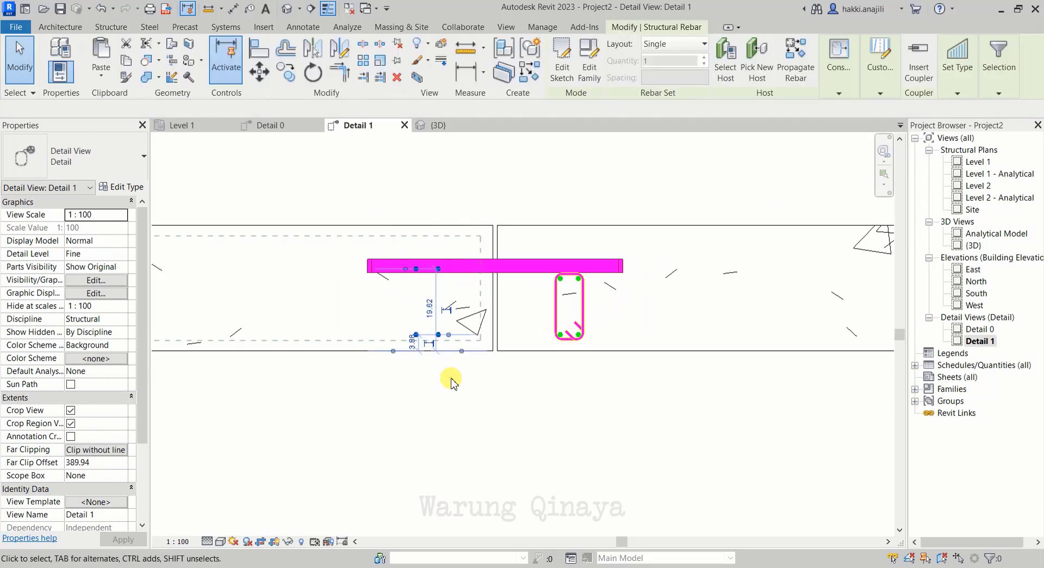
pyautogui.click(451, 380)
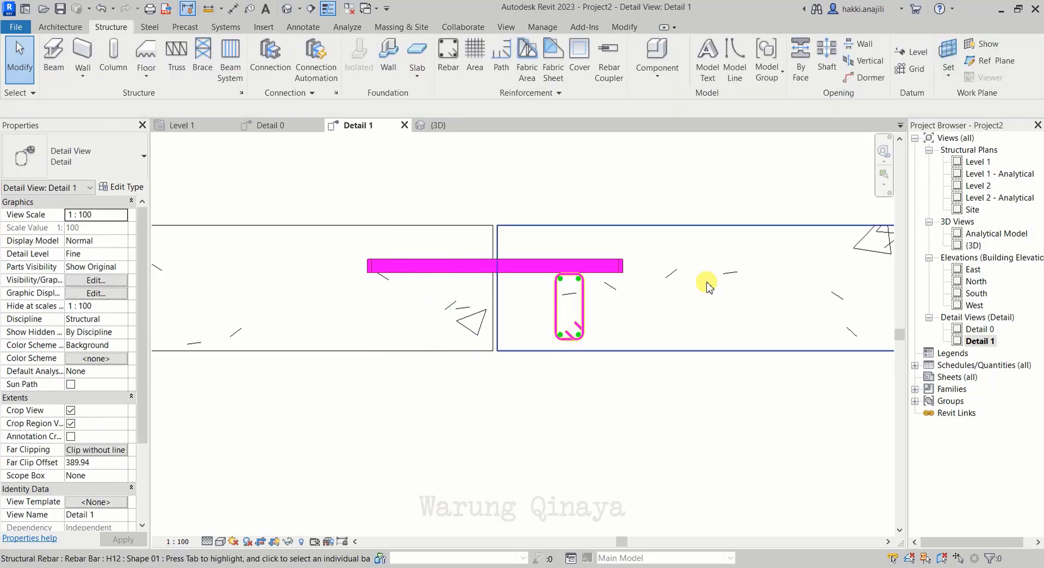
pyautogui.scroll(-5, 686, 280)
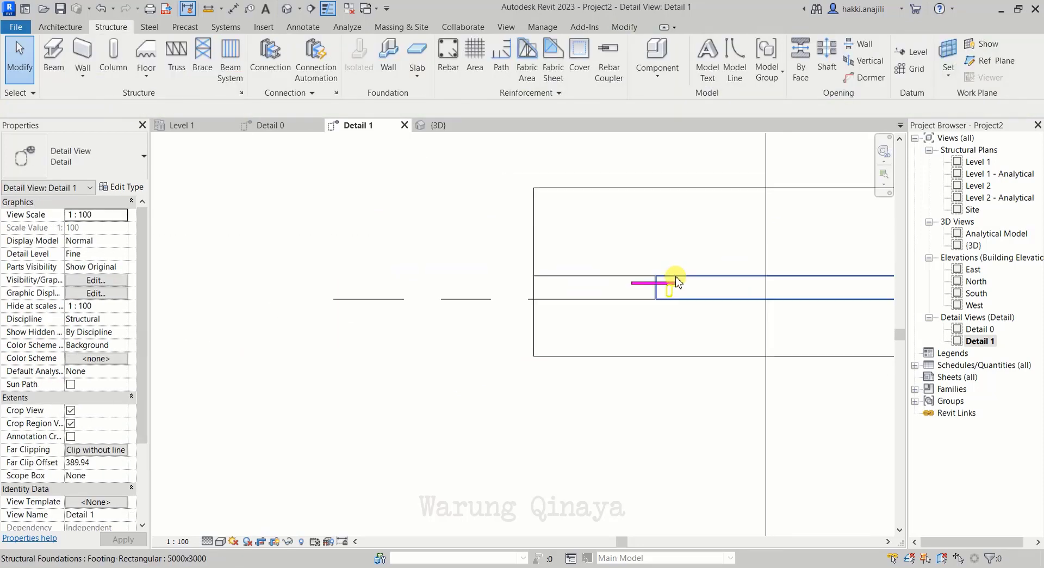
# Step: Drag the Detail 1 crop region's left edge out past the footing end
pyautogui.click(532, 286)
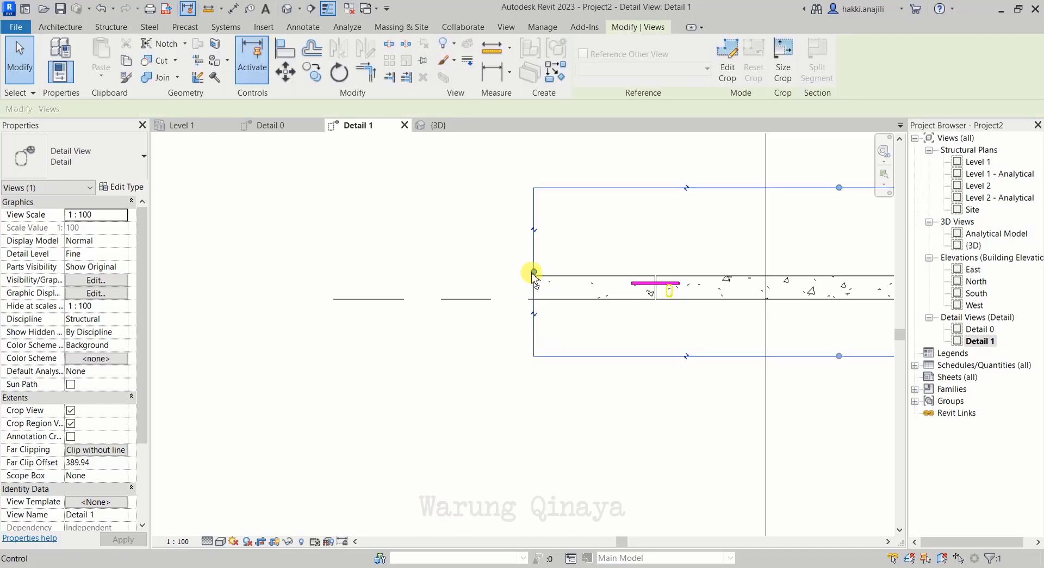
pyautogui.moveTo(533, 271); pyautogui.dragTo(161, 294)
pyautogui.scroll(-3, 440, 346)
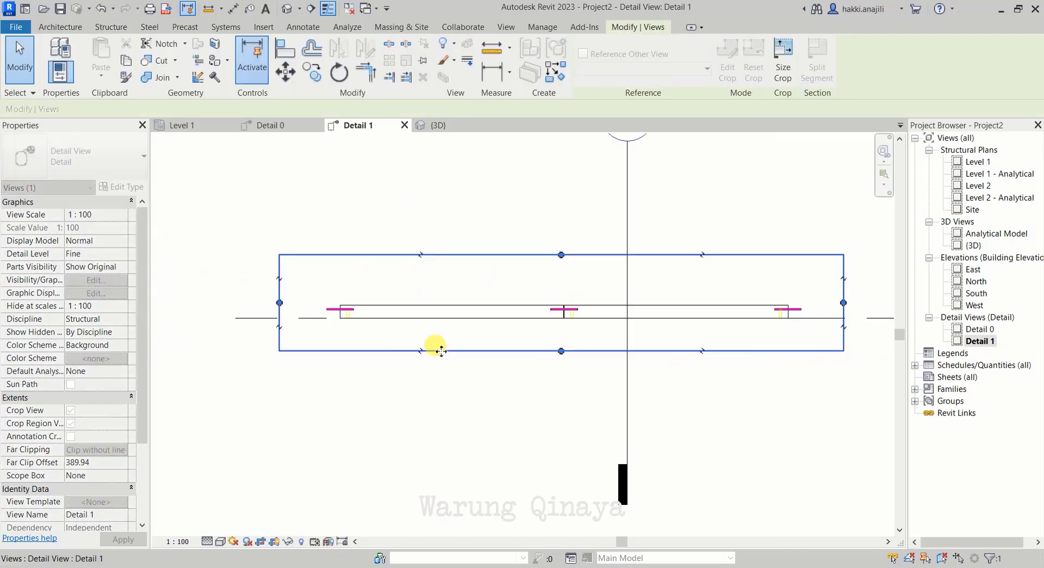
pyautogui.scroll(3, 359, 332)
pyautogui.scroll(5, 333, 310)
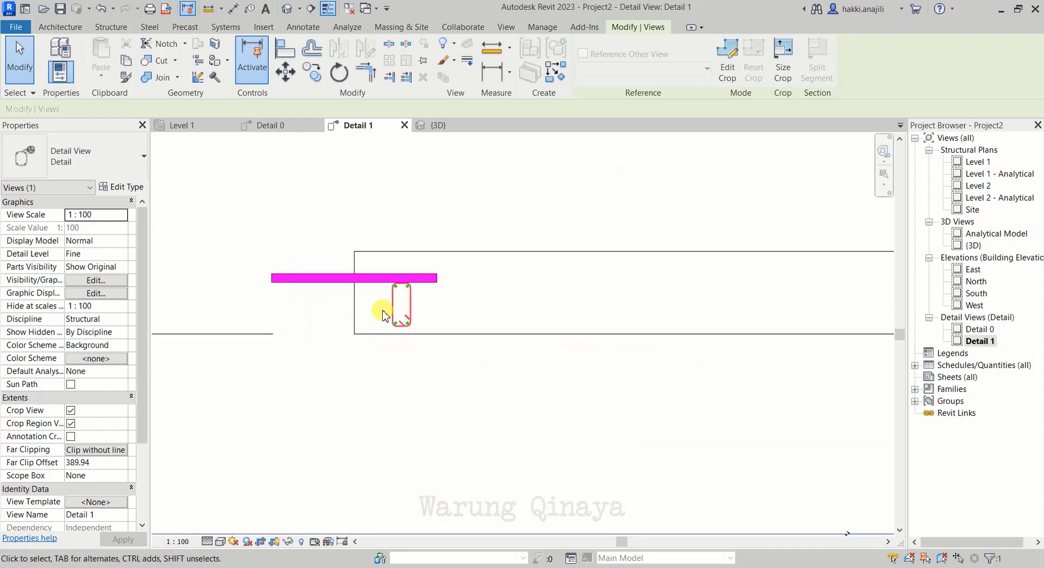
pyautogui.scroll(1, 381, 302)
pyautogui.scroll(-2, 287, 298)
pyautogui.scroll(1, 351, 296)
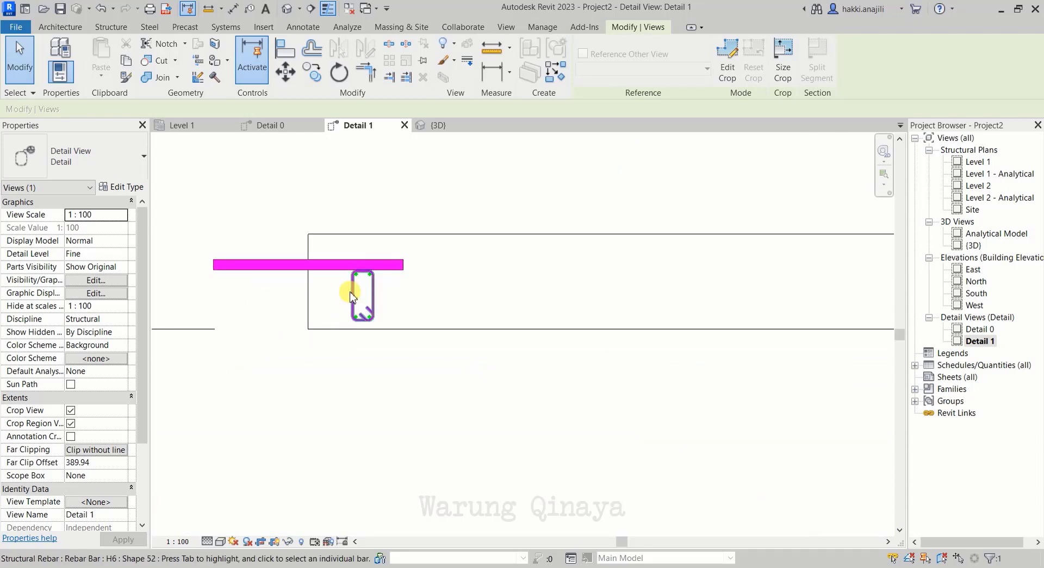
pyautogui.click(345, 200)
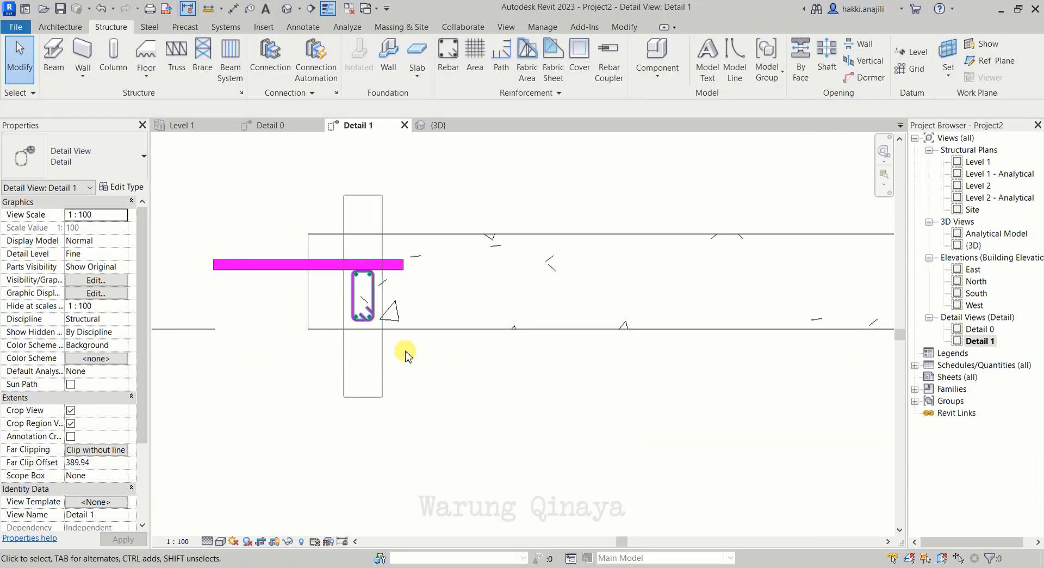
# Step: Mirror-copy the end stirrup and corner bars about a vertical axis toward the middle
pyautogui.click(403, 354)
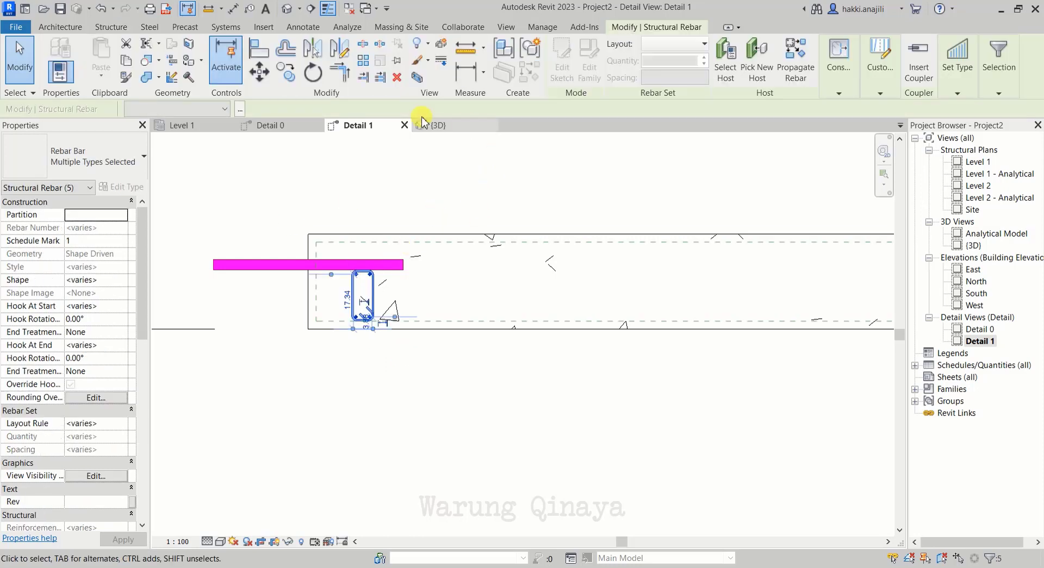
pyautogui.click(334, 54)
pyautogui.scroll(-3, 245, 328)
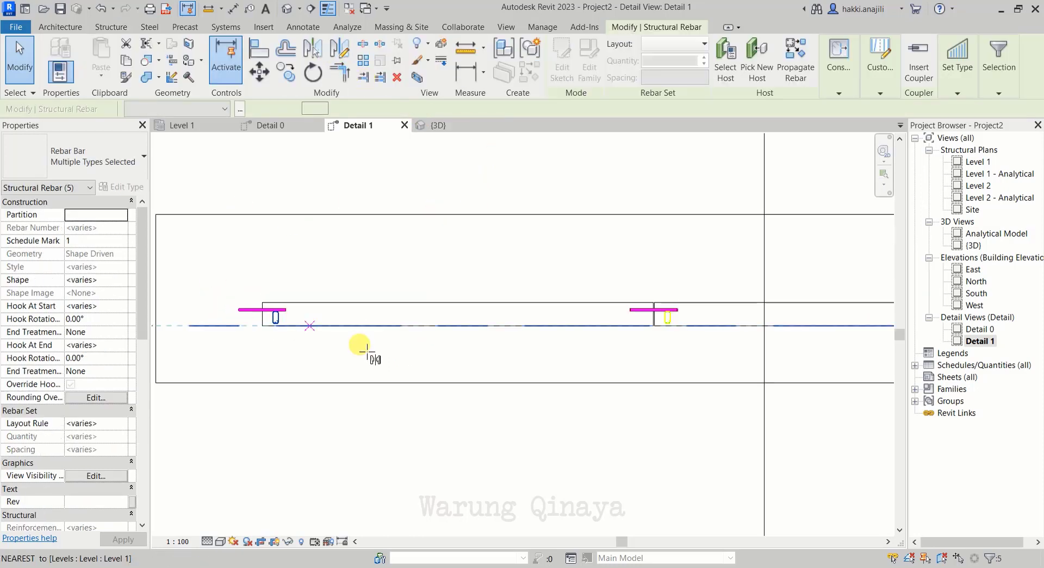
pyautogui.scroll(-1, 424, 354)
pyautogui.scroll(1, 468, 342)
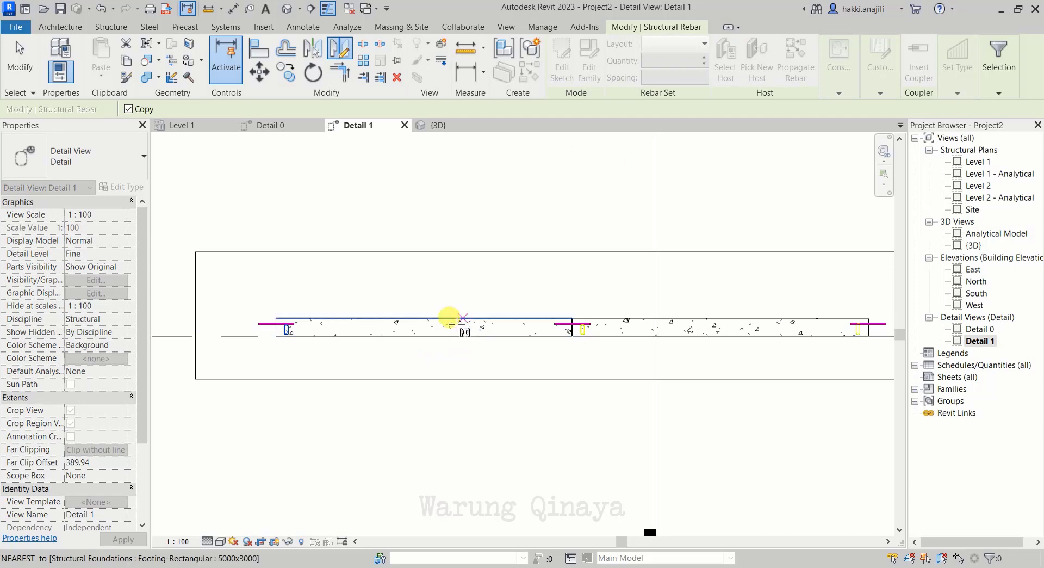
pyautogui.click(424, 319)
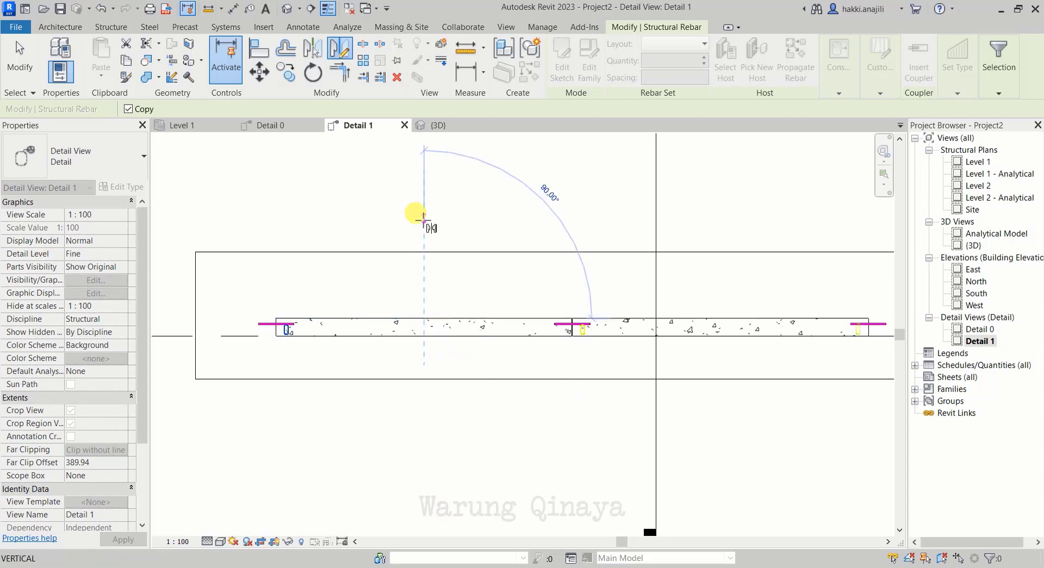
pyautogui.click(424, 223)
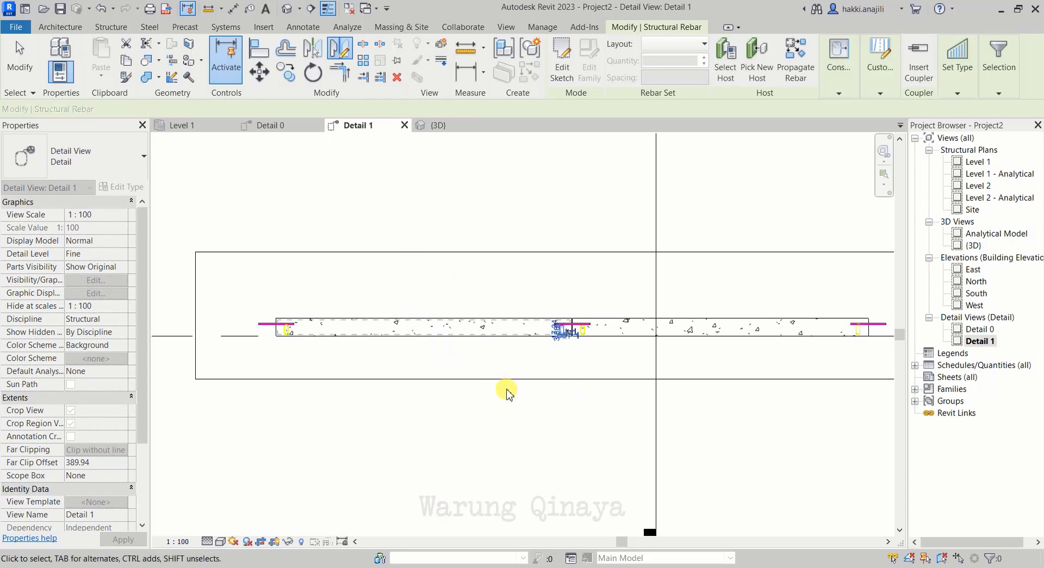
pyautogui.press('Escape')
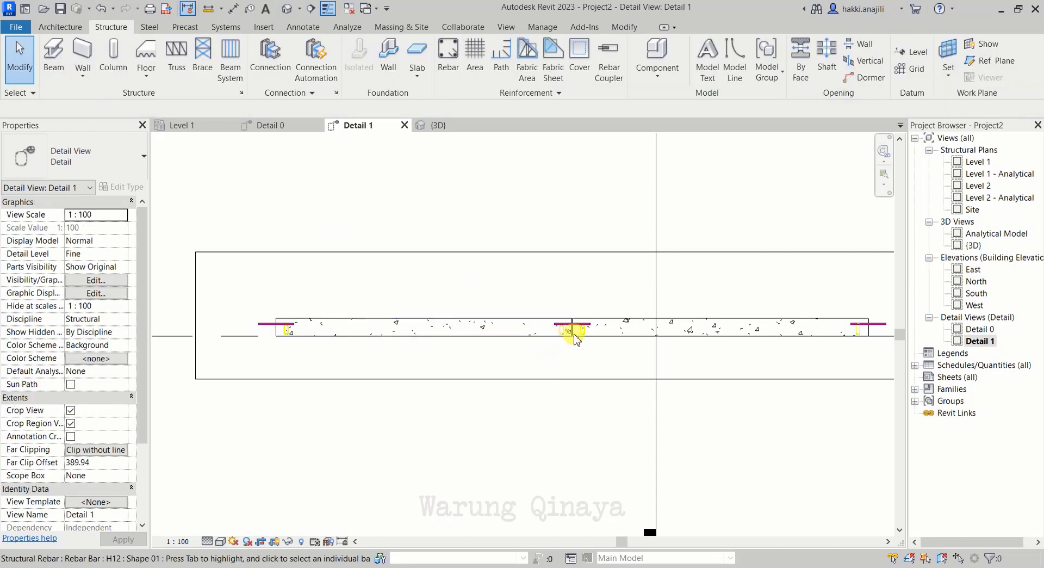
pyautogui.scroll(3, 594, 326)
pyautogui.scroll(2, 503, 278)
# Step: Window-select and delete the rebar at the footing's right end
pyautogui.scroll(-3, 398, 291)
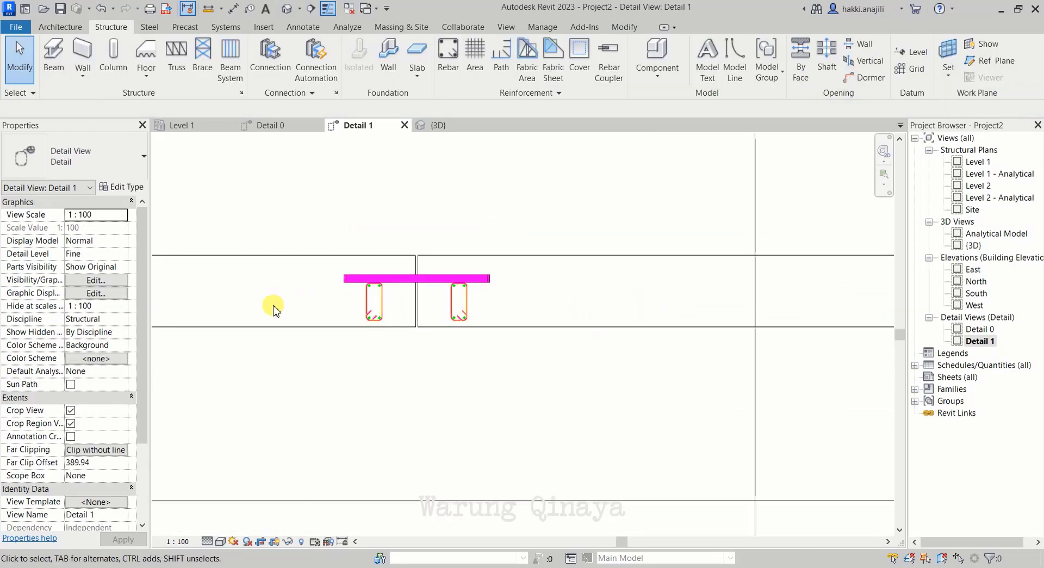
pyautogui.scroll(-2, 272, 304)
pyautogui.scroll(2, 549, 355)
pyautogui.scroll(2, 603, 307)
pyautogui.scroll(3, 604, 307)
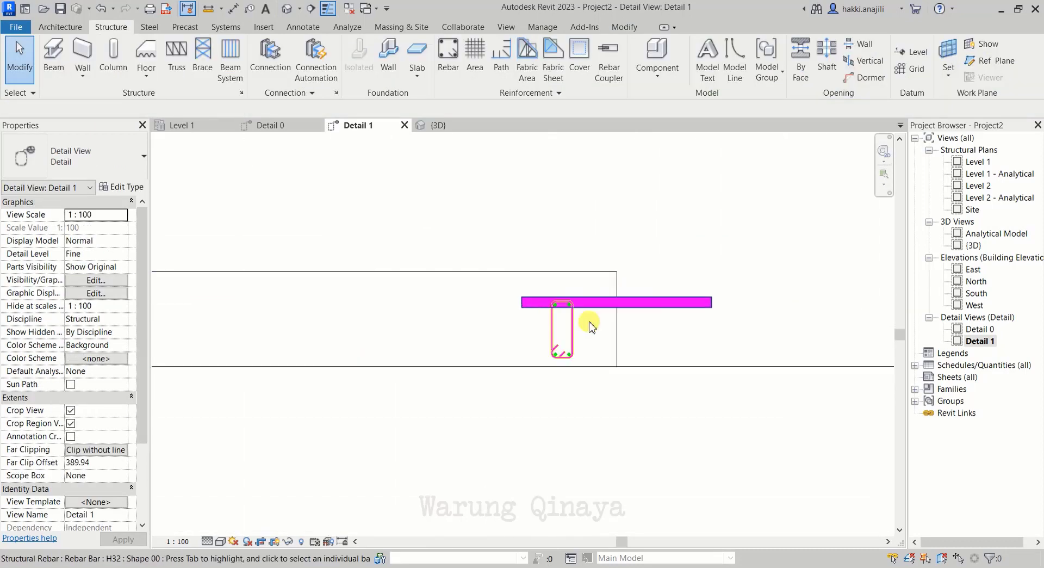
pyautogui.moveTo(586, 410); pyautogui.dragTo(594, 432)
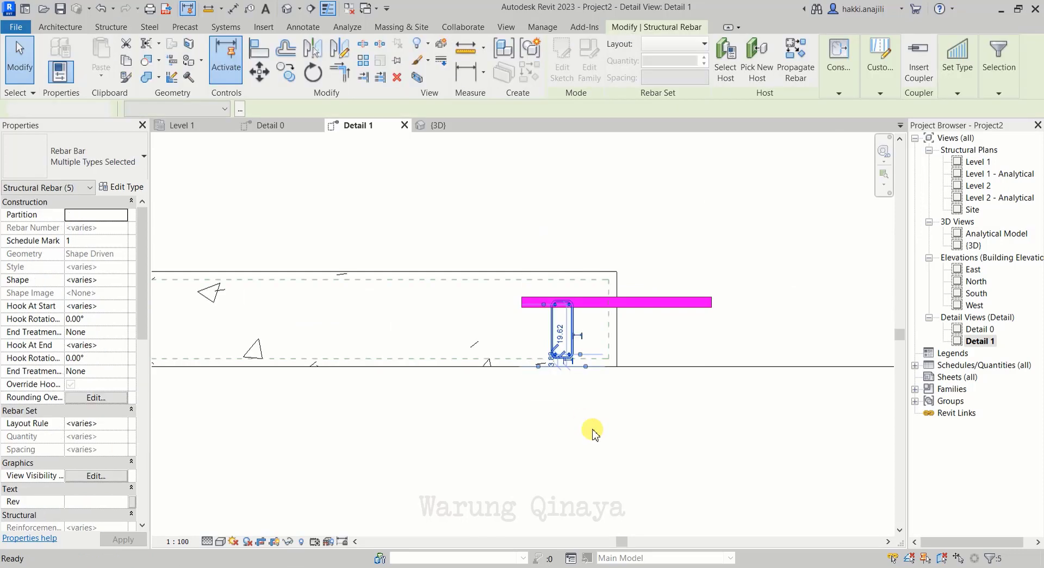
pyautogui.press('Delete')
# Step: Mirror the left-end stirrup cage and bars about a vertical axis at the footing midpoint
pyautogui.scroll(-1, 816, 373)
pyautogui.scroll(-3, 772, 364)
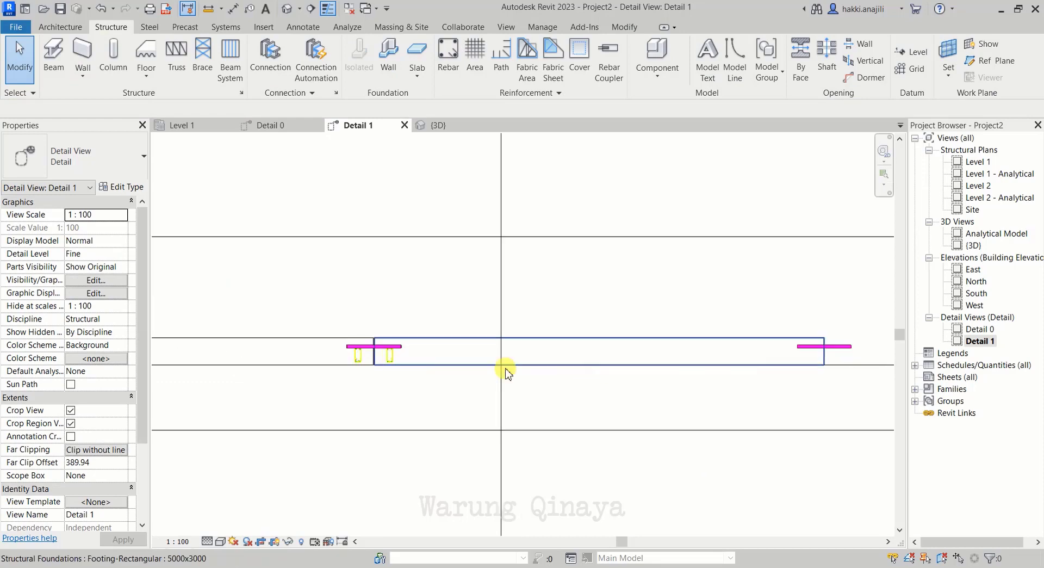
pyautogui.scroll(2, 344, 354)
pyautogui.scroll(3, 333, 334)
pyautogui.moveTo(308, 233)
pyautogui.mouseDown()
pyautogui.moveTo(378, 425)
pyautogui.moveTo(375, 416)
pyautogui.mouseUp()
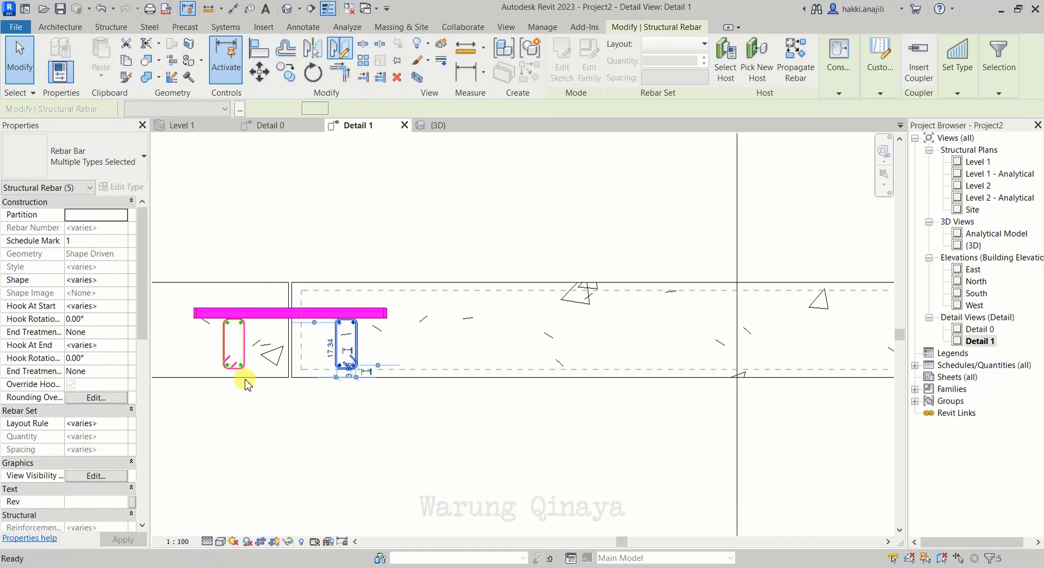
pyautogui.press('d')
pyautogui.press('m')
pyautogui.scroll(-5, 292, 366)
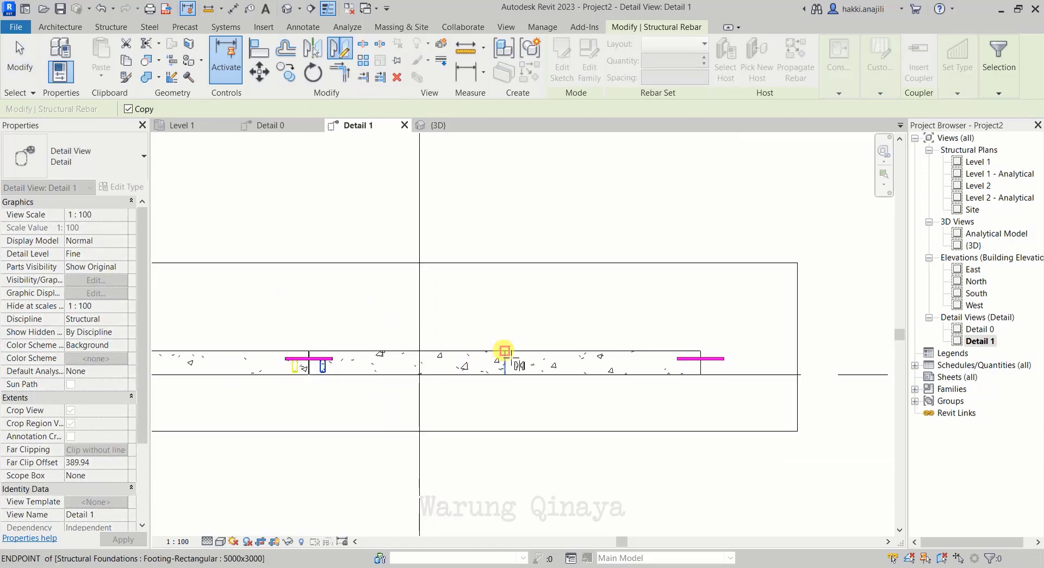
pyautogui.click(504, 349)
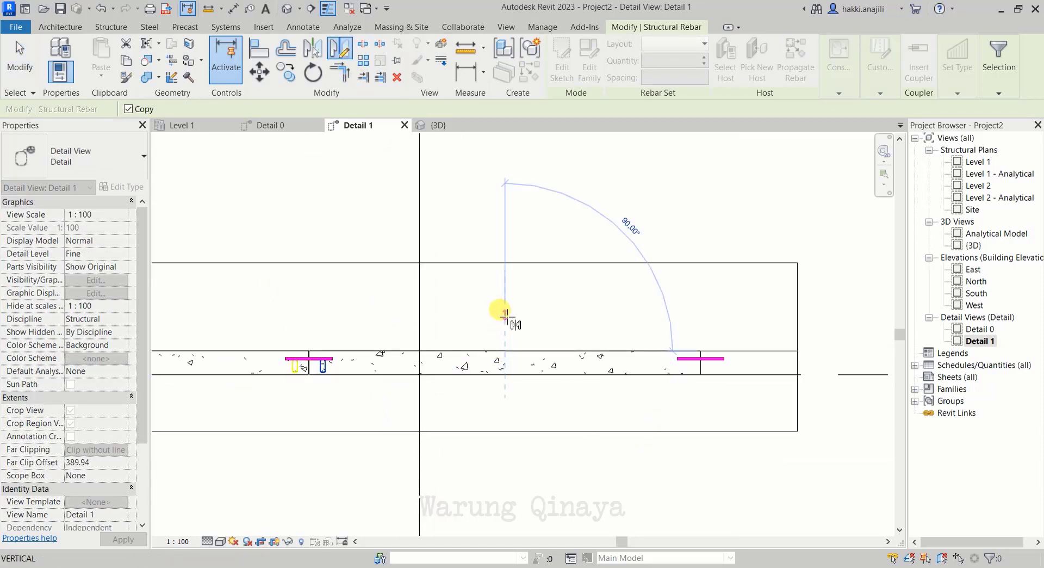
pyautogui.click(505, 315)
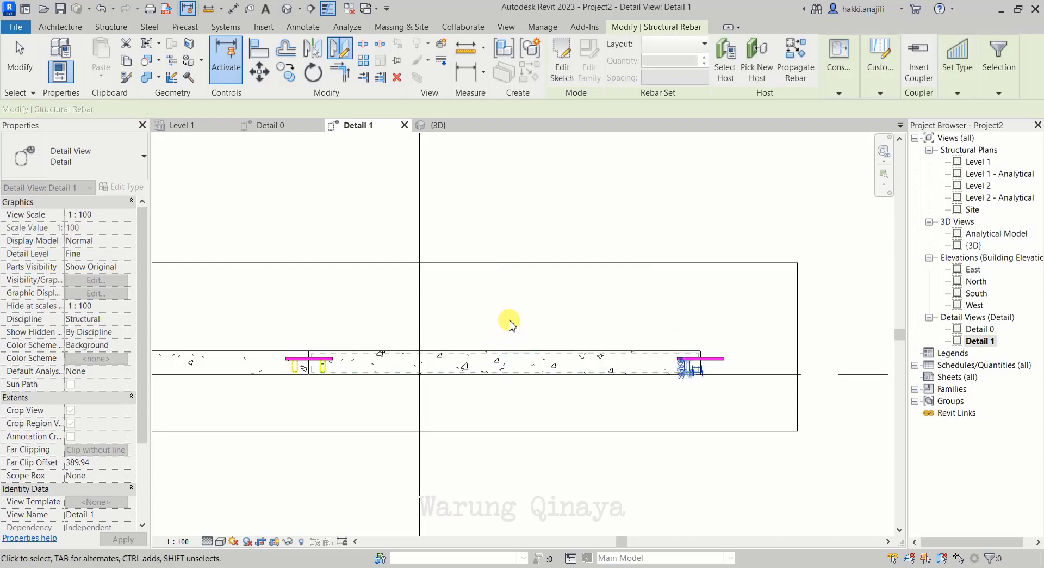
pyautogui.press('Escape')
pyautogui.scroll(-5, 465, 260)
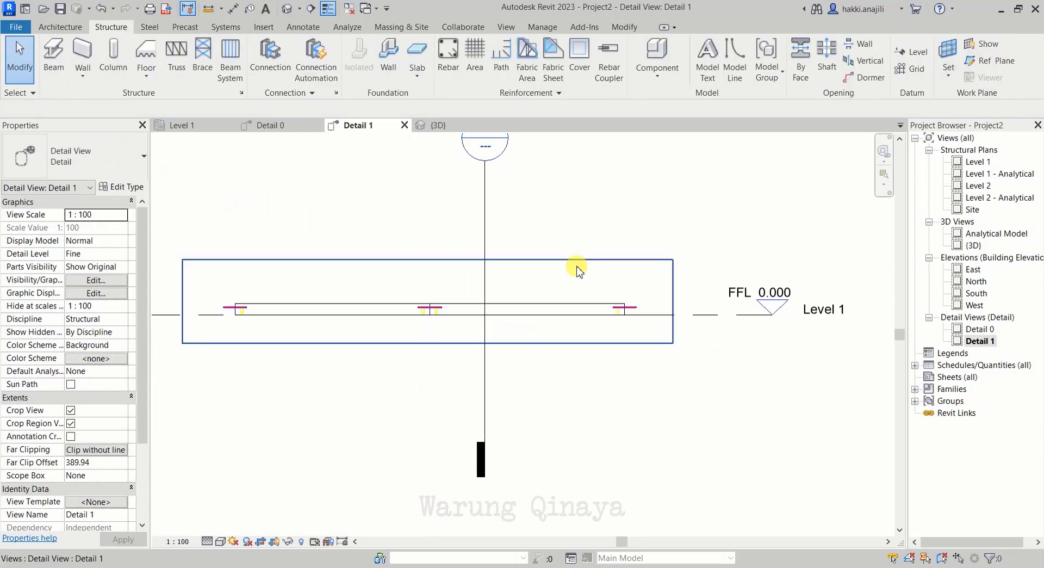
pyautogui.scroll(-2, 575, 263)
pyautogui.scroll(2, 459, 279)
pyautogui.scroll(2, 515, 308)
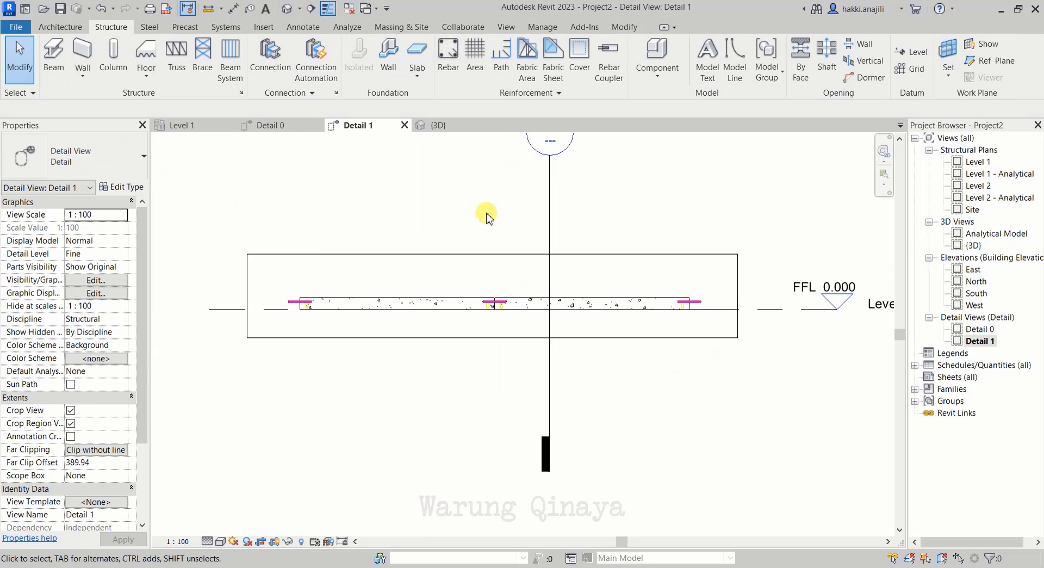
pyautogui.click(438, 126)
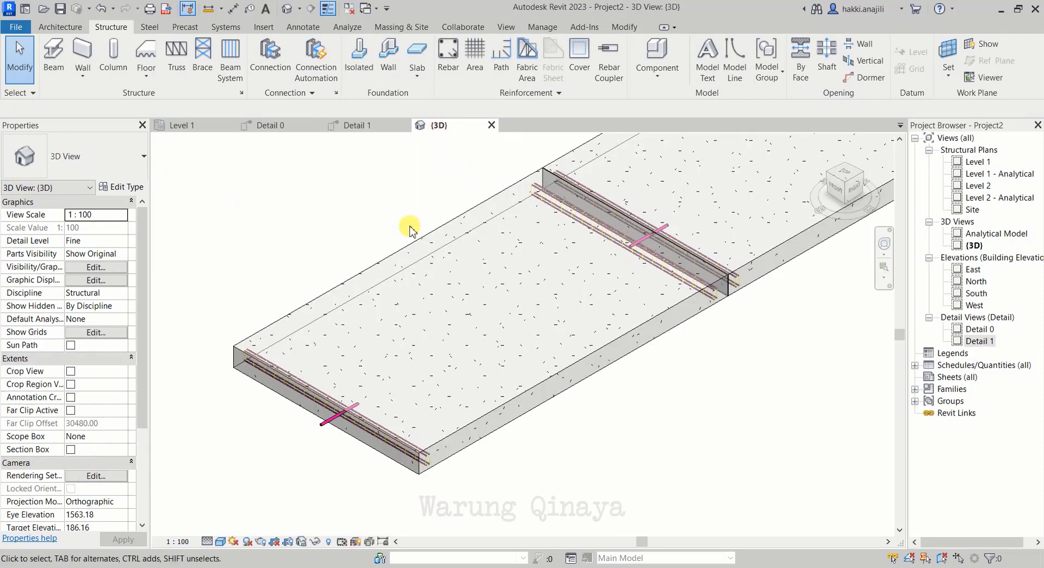
pyautogui.scroll(-2, 368, 368)
pyautogui.scroll(-1, 448, 348)
pyautogui.scroll(1, 457, 342)
pyautogui.scroll(2, 613, 233)
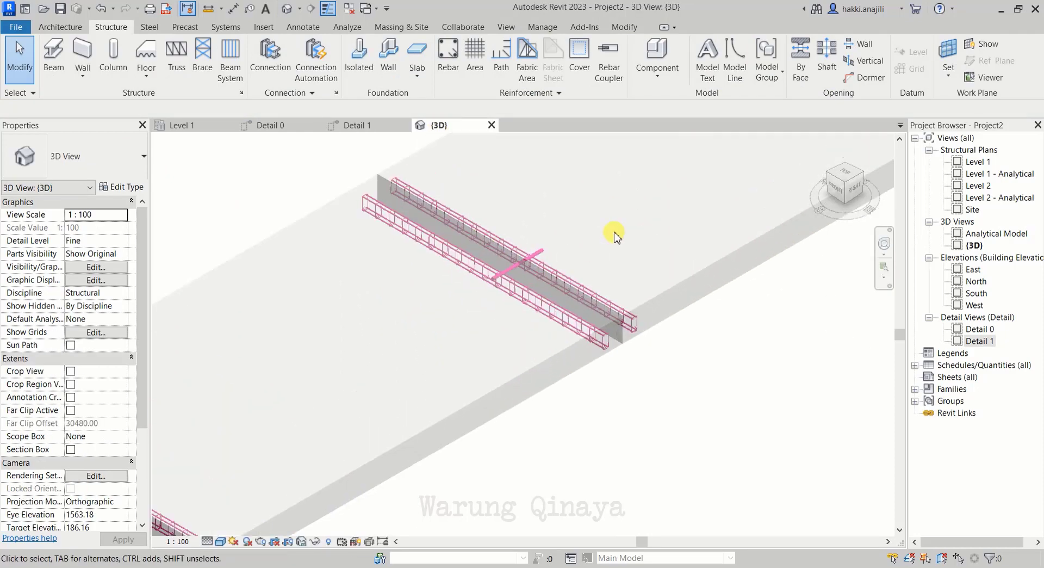
pyautogui.scroll(1, 620, 249)
pyautogui.scroll(1, 446, 357)
pyautogui.scroll(-2, 426, 340)
pyautogui.scroll(-1, 319, 396)
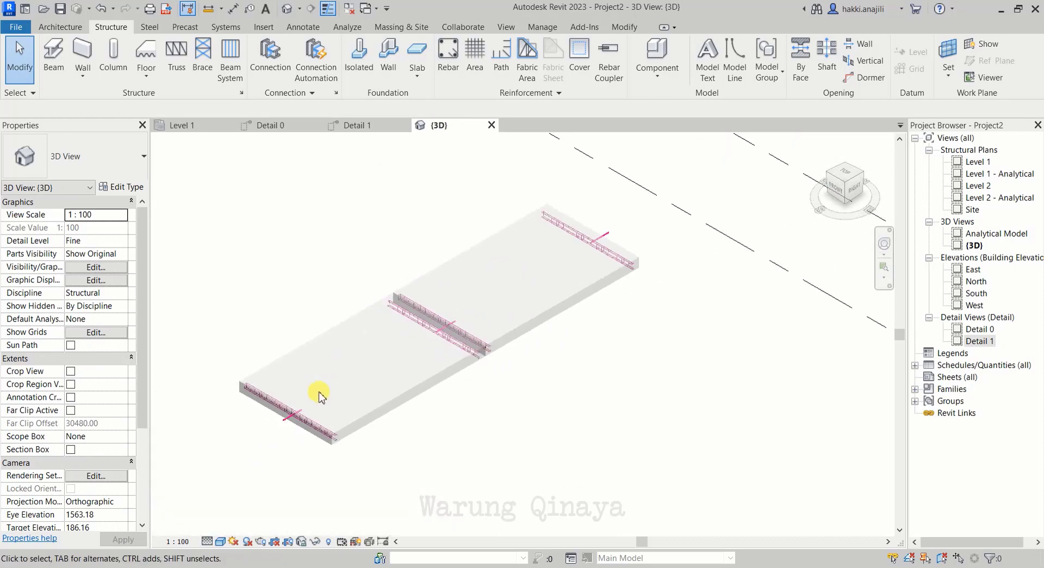
pyautogui.scroll(1, 403, 343)
pyautogui.scroll(1, 593, 275)
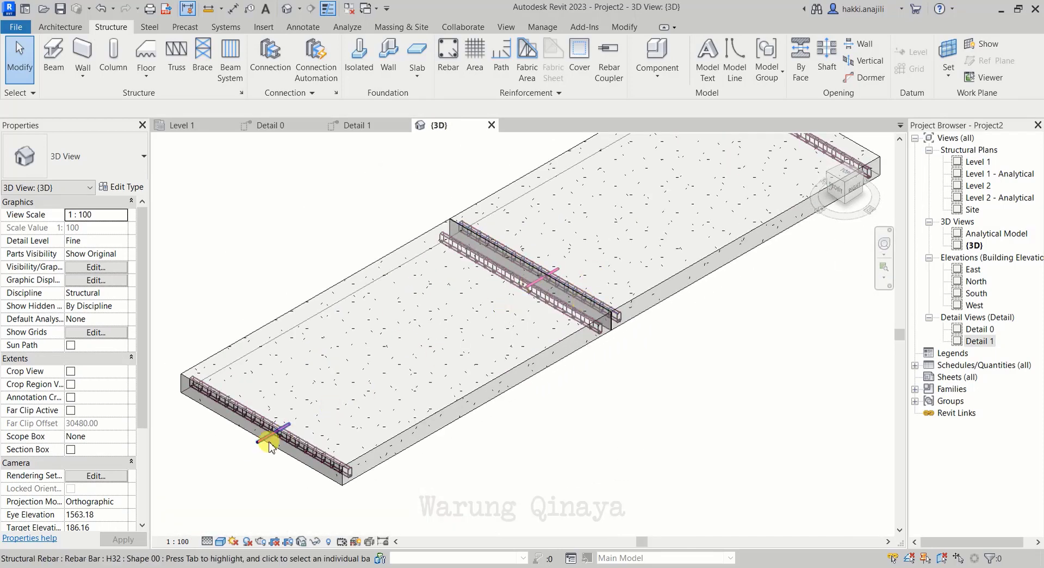
pyautogui.scroll(2, 275, 430)
pyautogui.scroll(1, 288, 451)
pyautogui.scroll(-3, 301, 462)
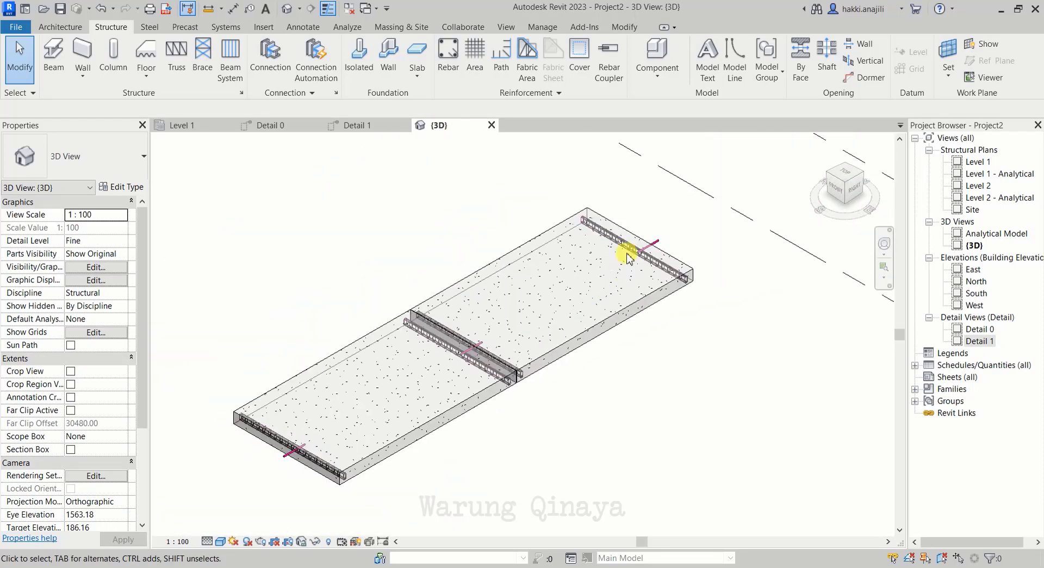
pyautogui.scroll(2, 675, 242)
pyautogui.scroll(1, 642, 266)
pyautogui.scroll(-3, 637, 276)
pyautogui.scroll(2, 466, 291)
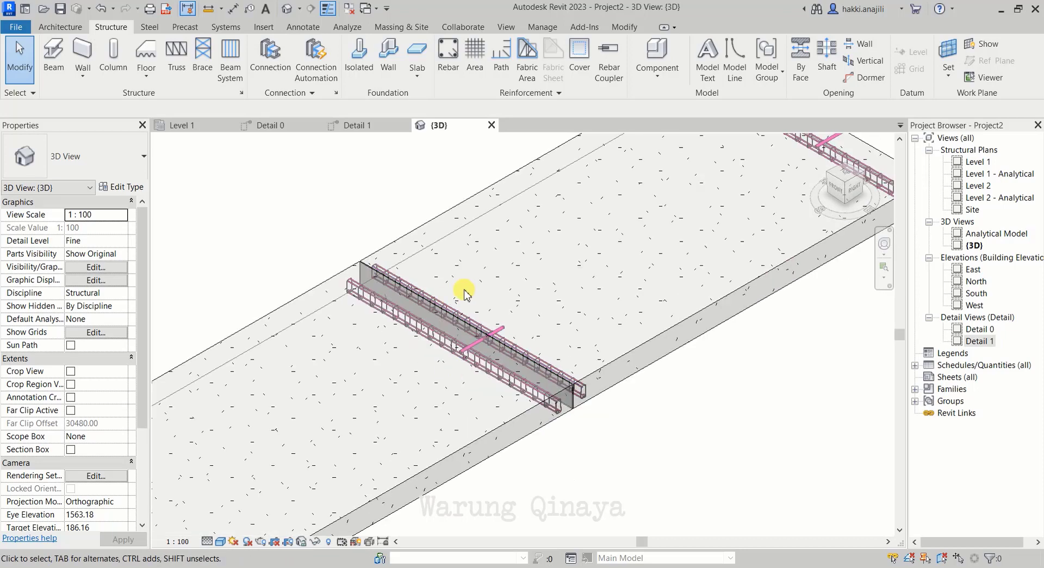
pyautogui.scroll(2, 544, 424)
pyautogui.scroll(1, 467, 390)
pyautogui.scroll(1, 475, 383)
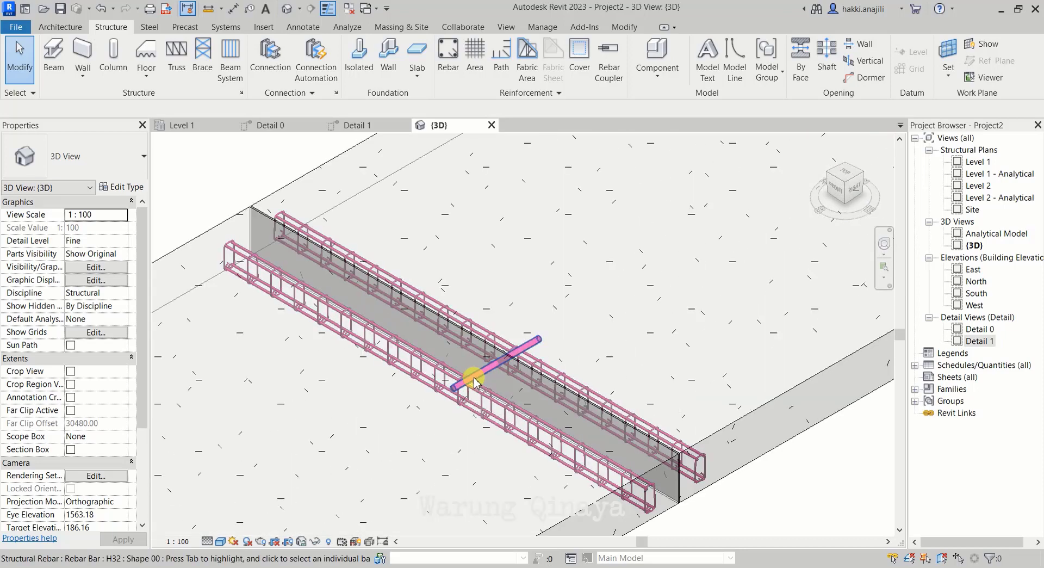
# Step: Lay out the middle cage's H32 bar as a Minimum Clear Spacing set at 300 mm
pyautogui.click(485, 379)
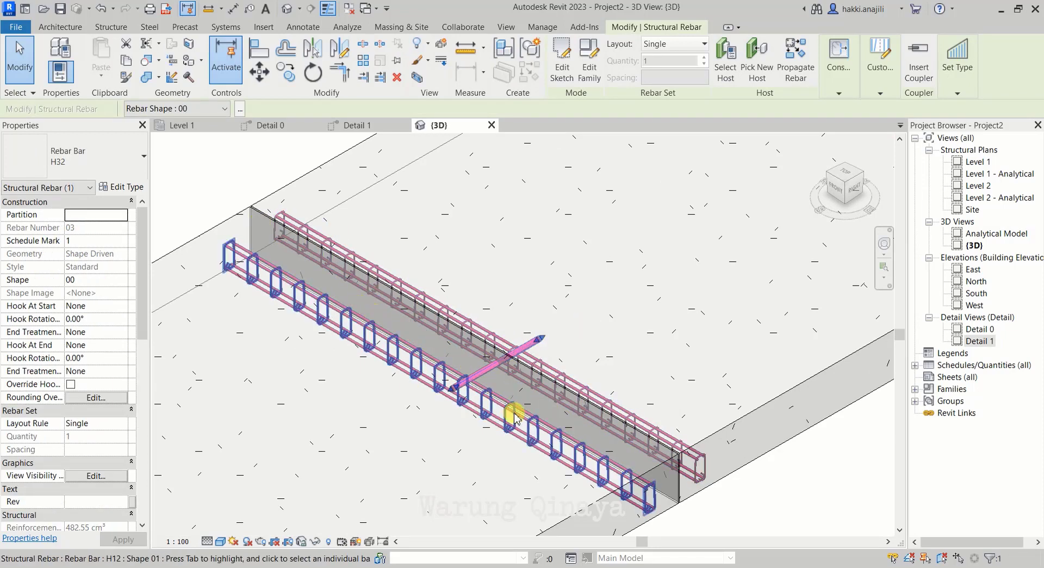
pyautogui.scroll(-2, 470, 352)
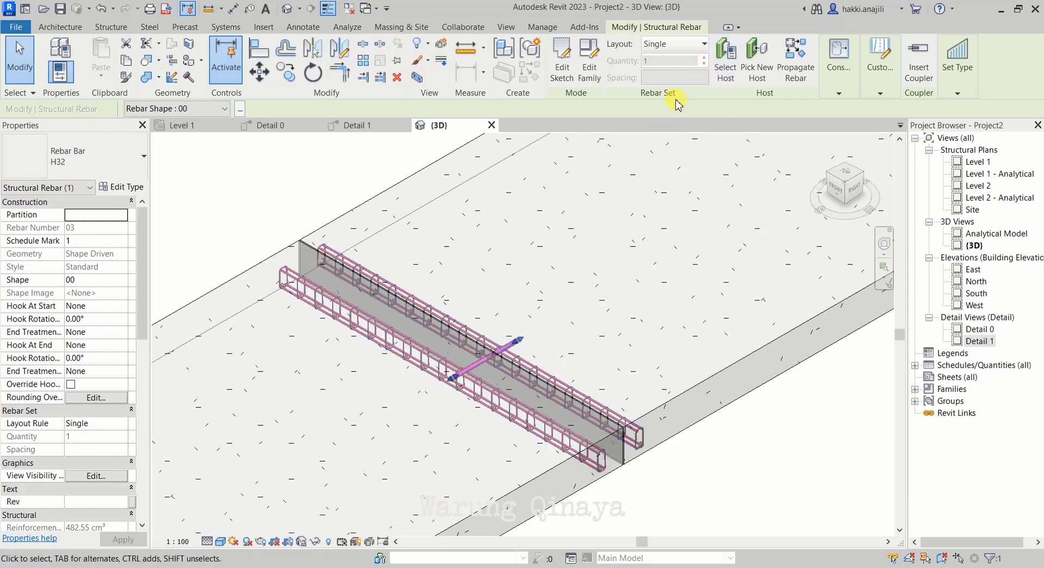
pyautogui.click(696, 47)
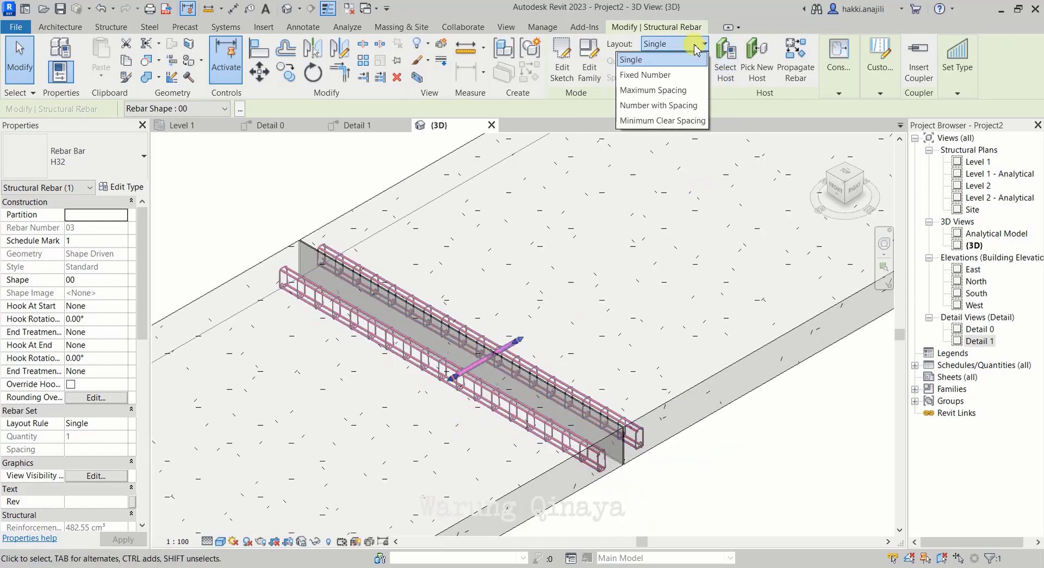
pyautogui.click(672, 121)
pyautogui.write('300')
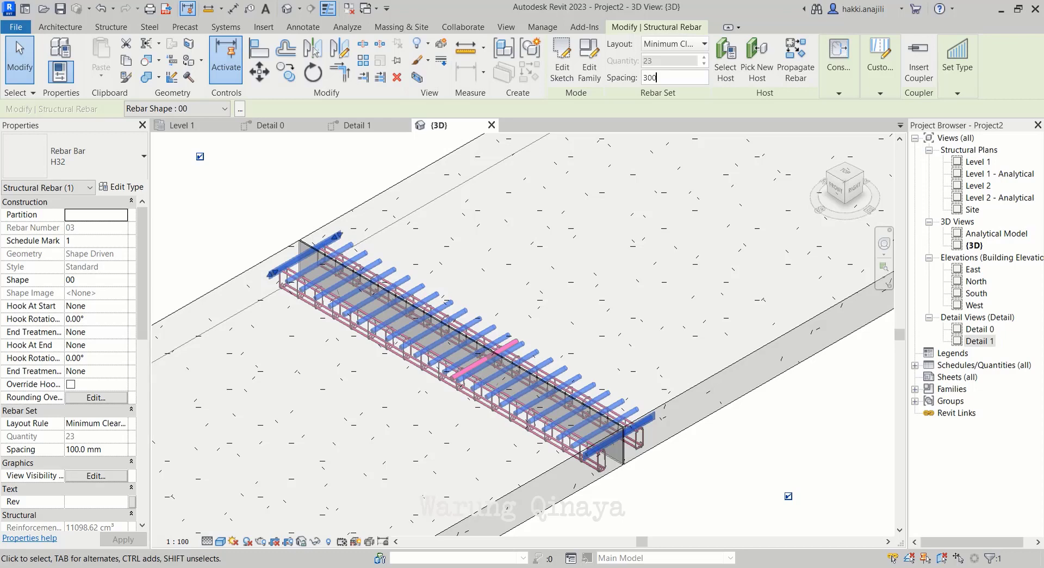
pyautogui.press('Return')
pyautogui.click(783, 465)
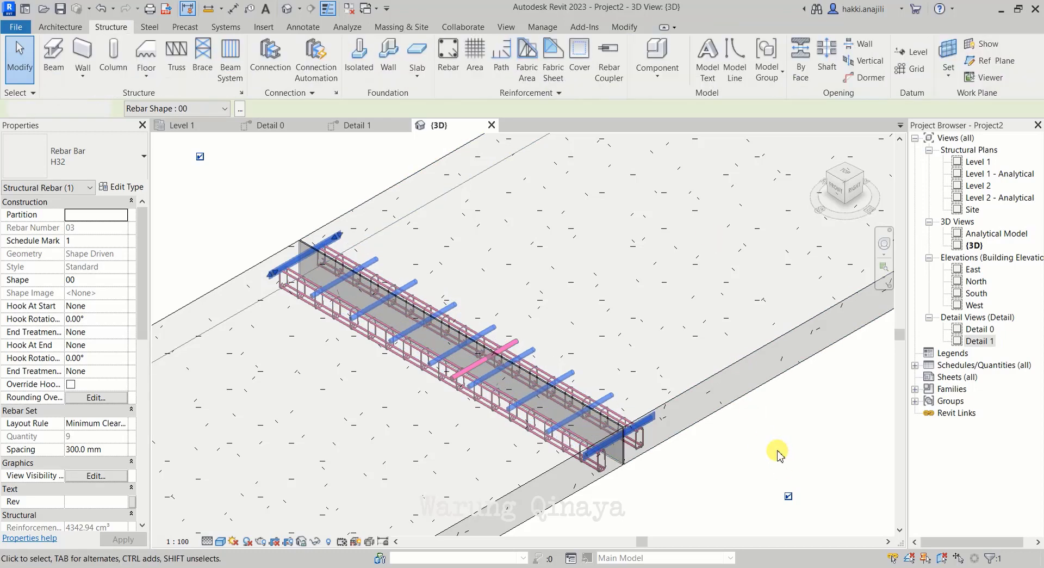
# Step: Select one bar of the new middle set to check its spacing
pyautogui.scroll(3, 477, 363)
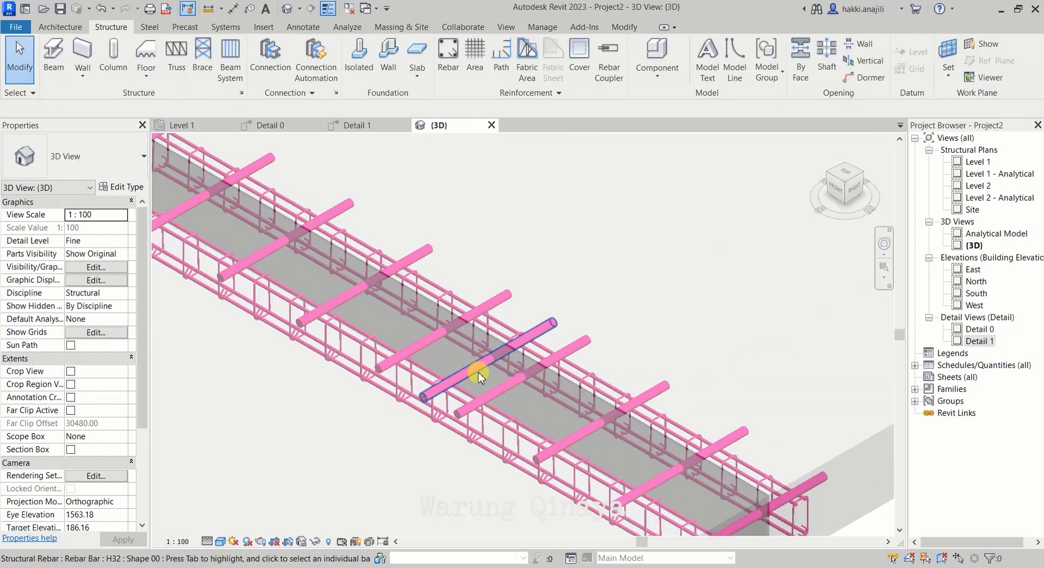
pyautogui.scroll(3, 476, 372)
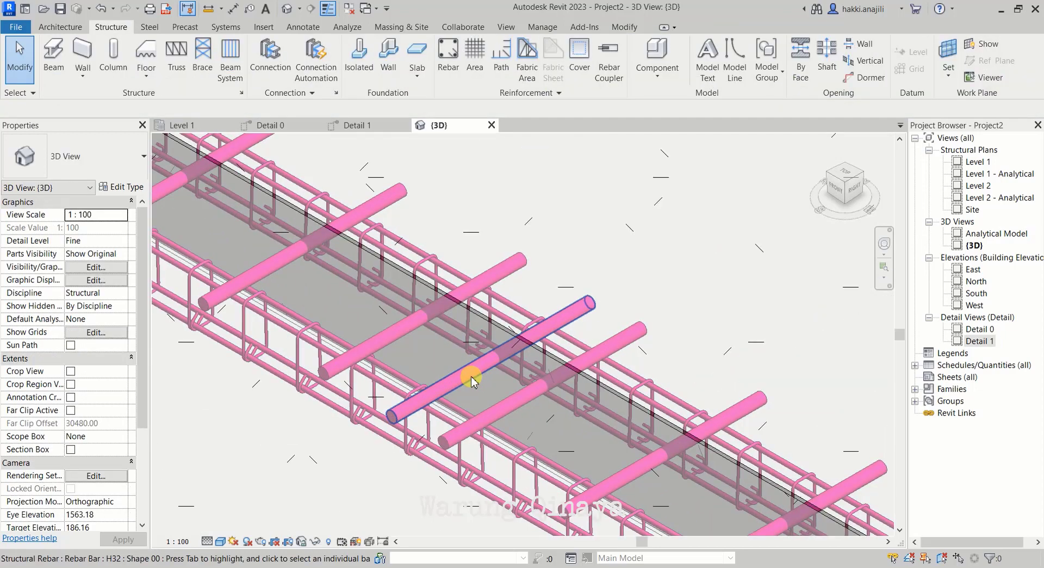
pyautogui.click(423, 388)
pyautogui.scroll(-5, 430, 376)
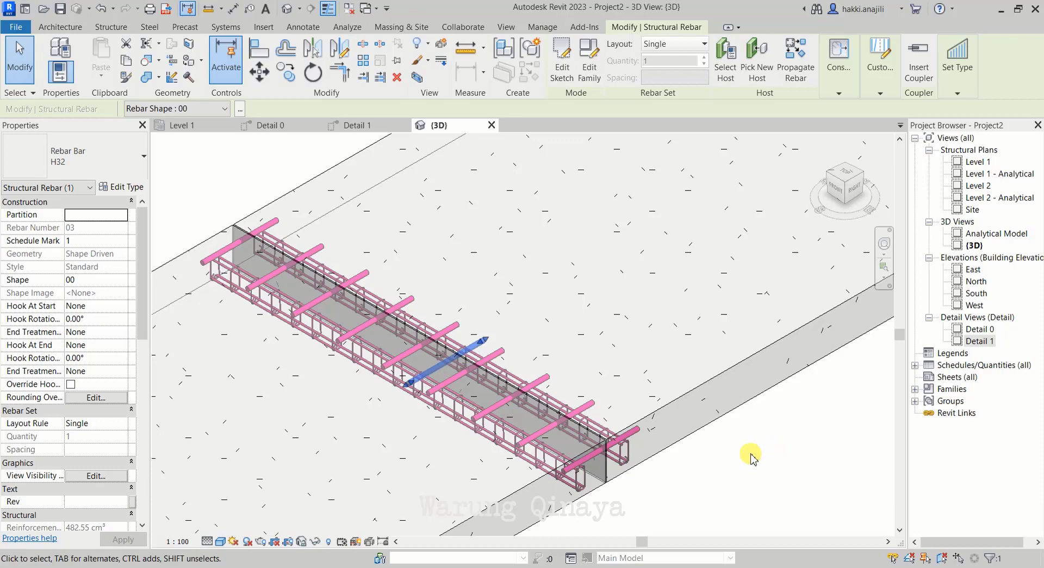
# Step: Convert the far-end cage's H32 bar into a Minimum Clear Spacing set at 300 mm
pyautogui.press('Escape')
pyautogui.scroll(-3, 369, 303)
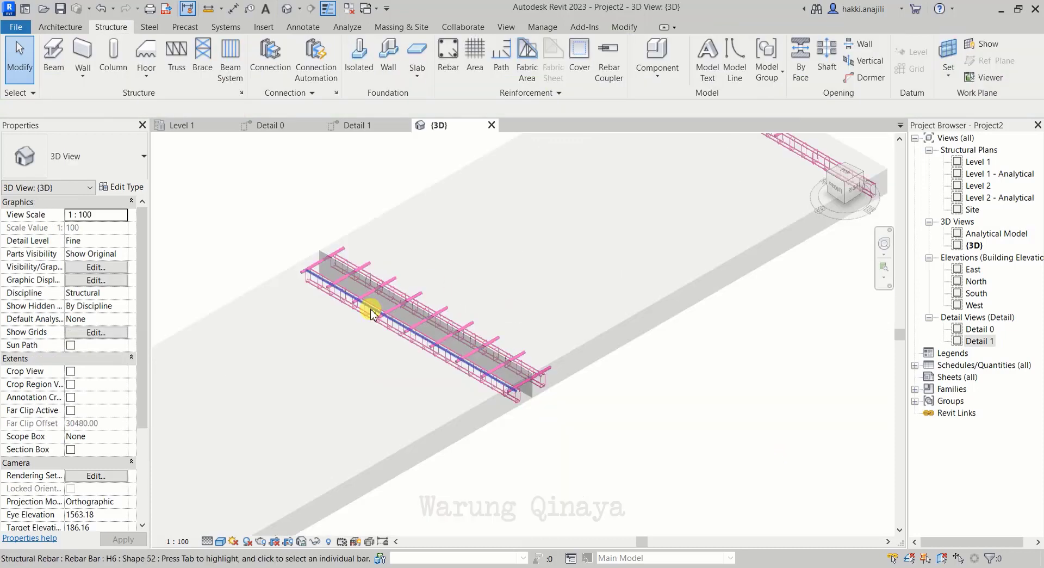
pyautogui.scroll(-2, 403, 326)
pyautogui.scroll(3, 664, 208)
pyautogui.scroll(2, 665, 208)
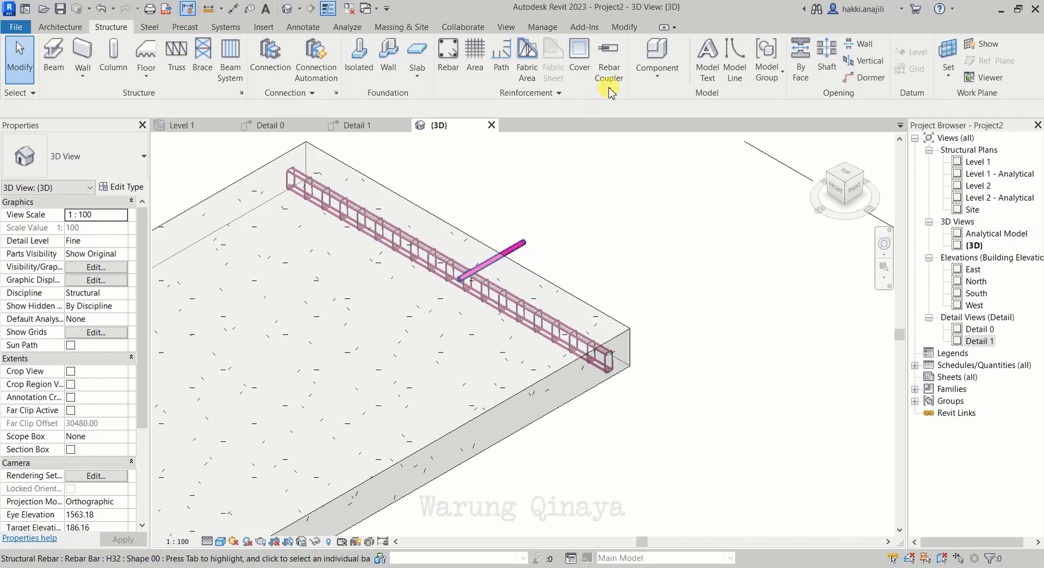
pyautogui.click(521, 224)
pyautogui.click(675, 44)
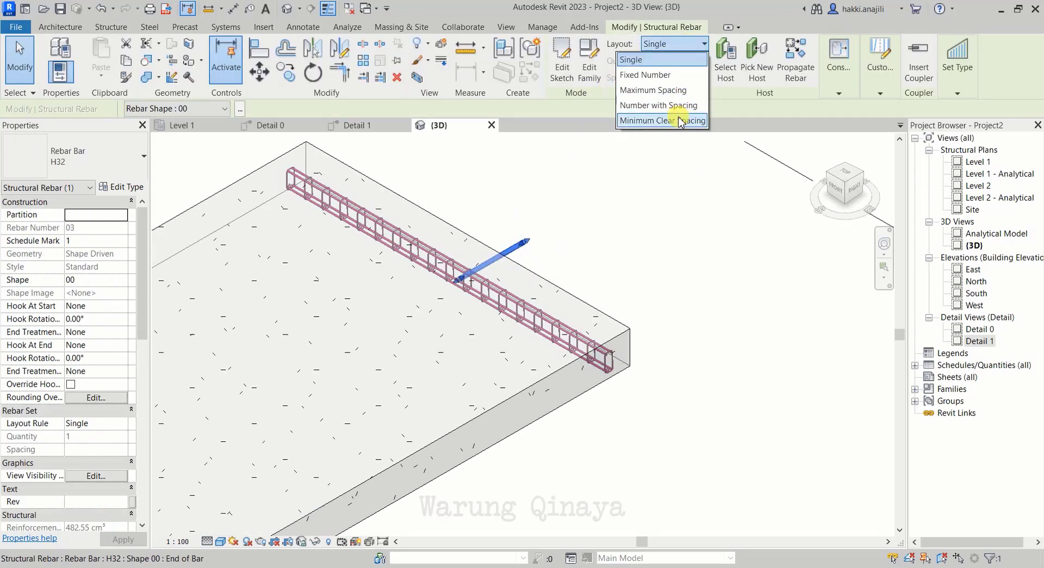
pyautogui.click(663, 120)
pyautogui.write('300')
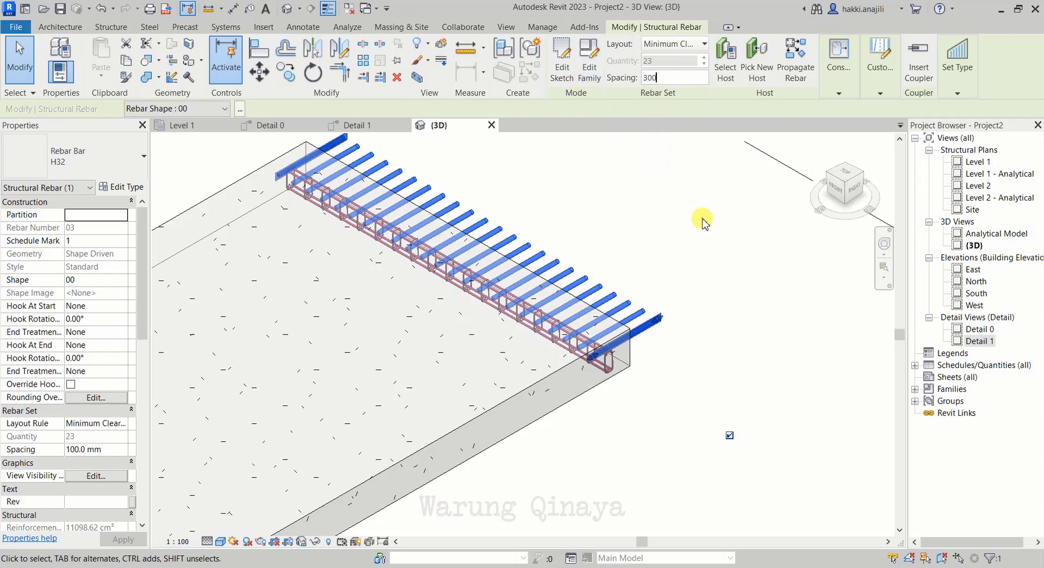
pyautogui.click(701, 255)
pyautogui.scroll(-4, 718, 223)
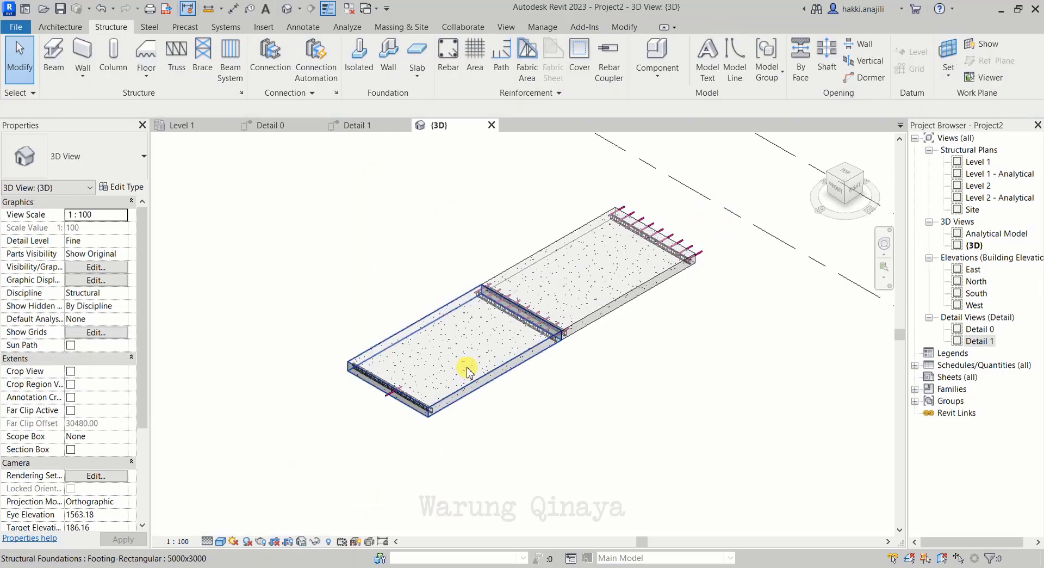
# Step: Convert the near-end cage's H32 bar into a Minimum Clear Spacing set at 300 mm
pyautogui.scroll(3, 467, 372)
pyautogui.scroll(3, 344, 414)
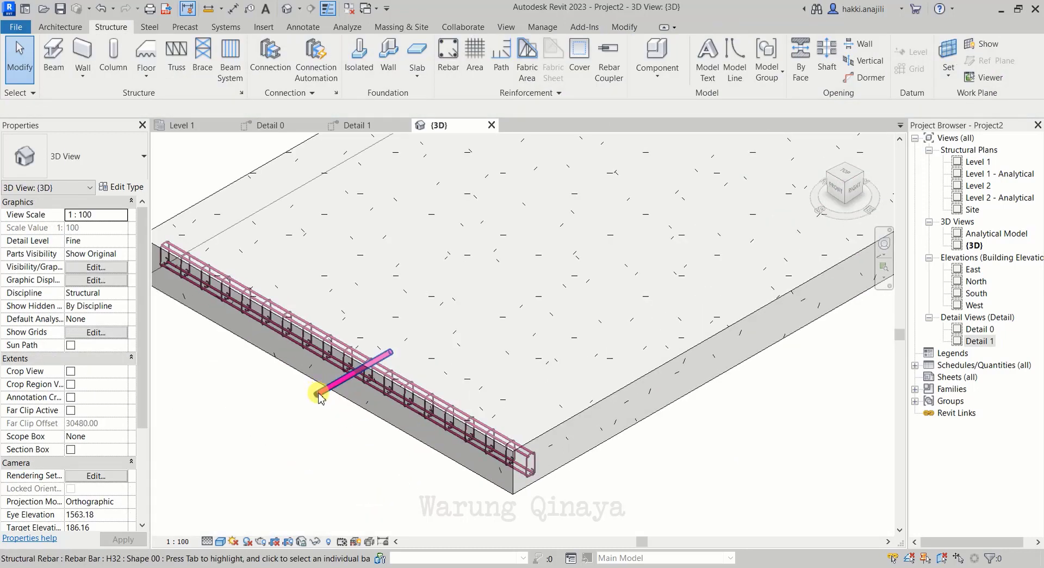
pyautogui.click(478, 338)
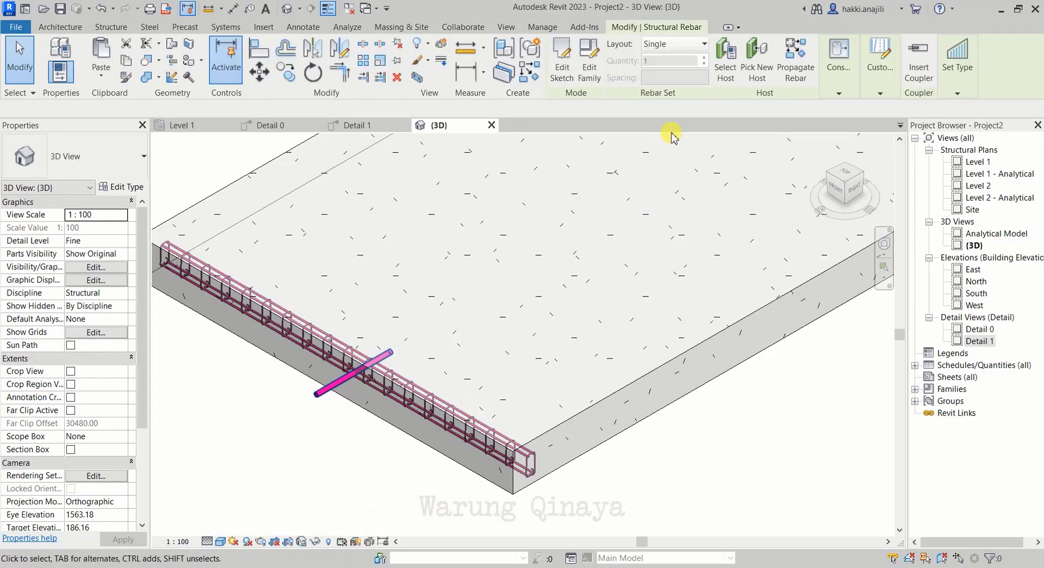
pyautogui.click(676, 43)
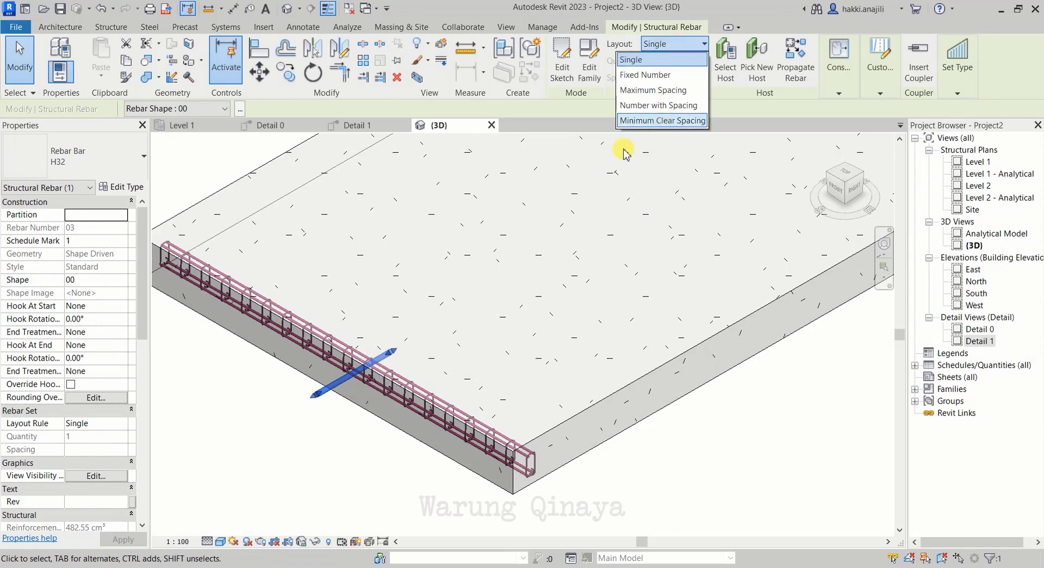
pyautogui.click(652, 120)
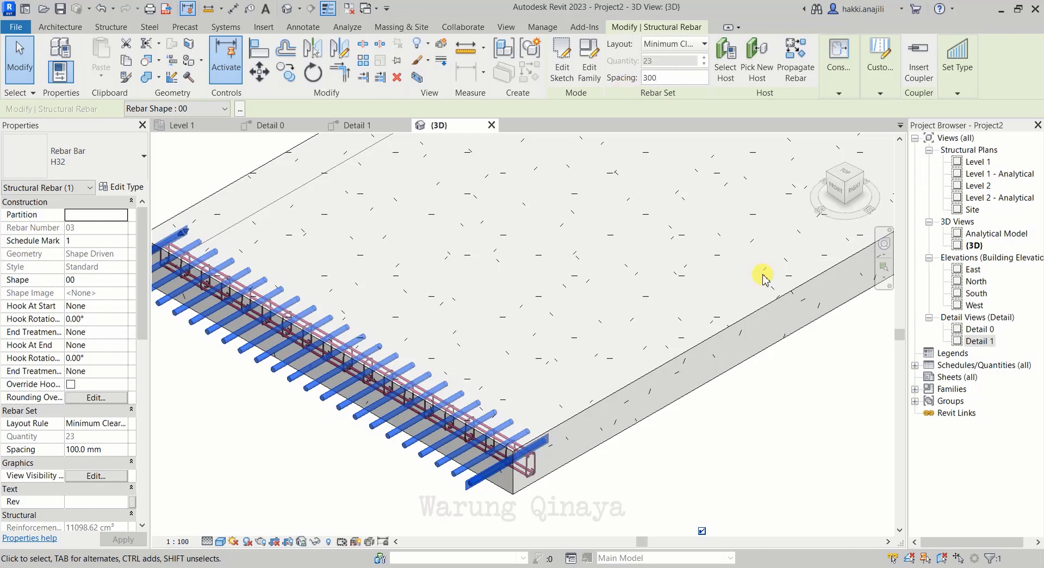
pyautogui.click(827, 392)
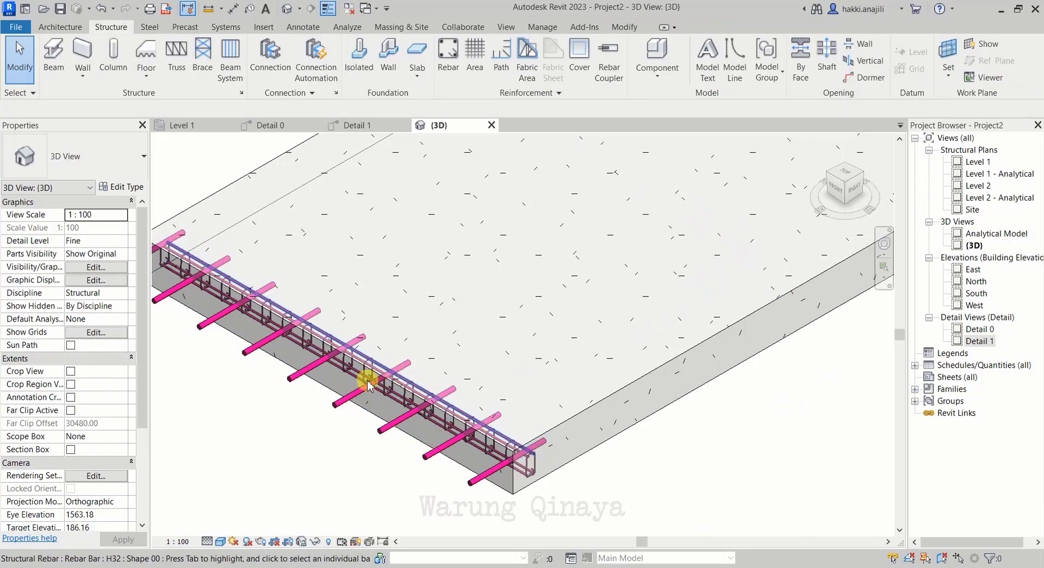
pyautogui.scroll(-5, 298, 429)
pyautogui.scroll(3, 333, 392)
pyautogui.scroll(1, 478, 289)
pyautogui.scroll(-2, 520, 287)
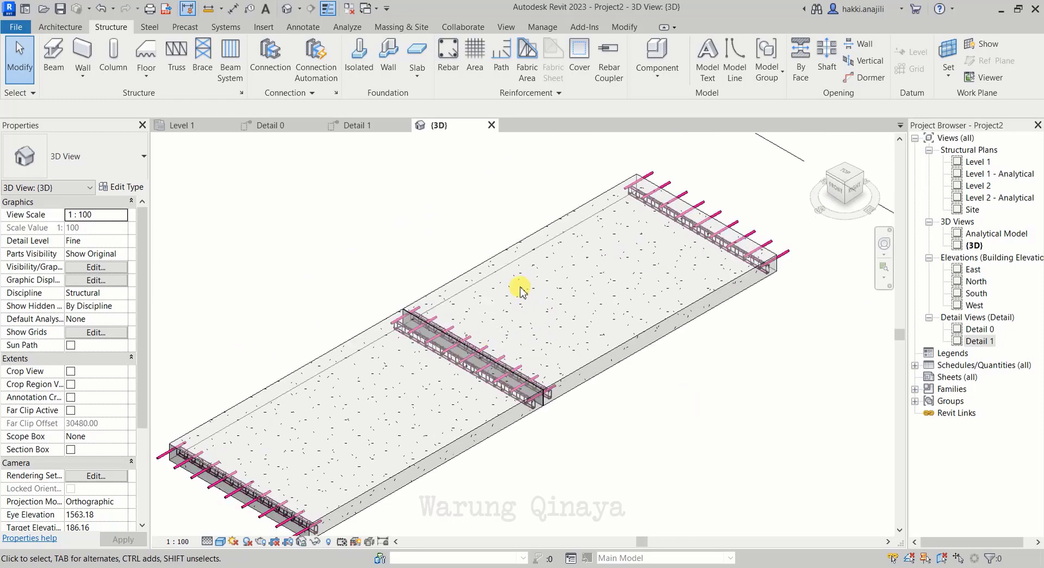
pyautogui.scroll(4, 485, 392)
pyautogui.scroll(1, 568, 384)
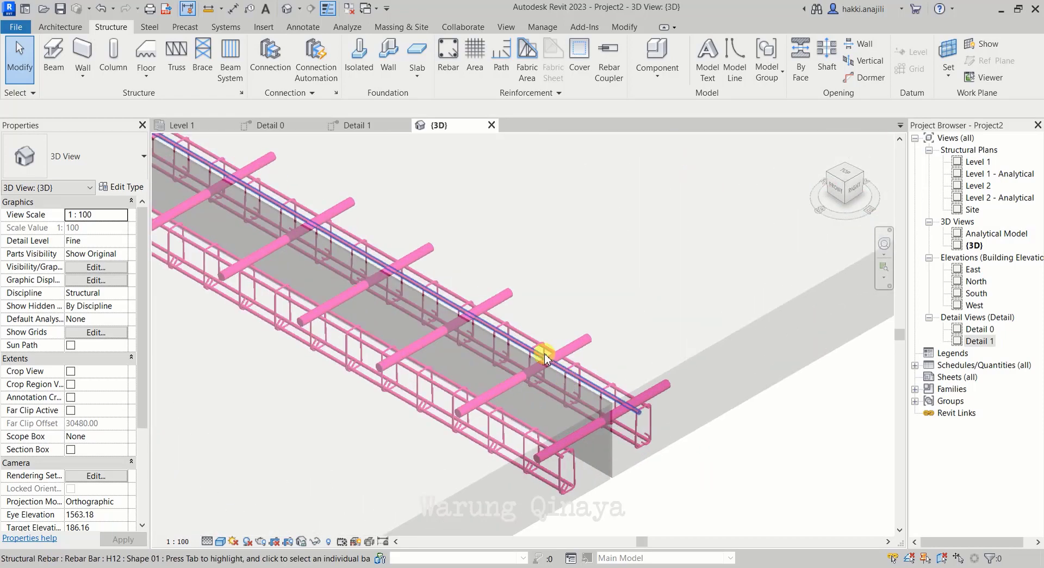
pyautogui.scroll(-2, 540, 349)
pyautogui.scroll(-3, 485, 344)
pyautogui.scroll(-1, 346, 414)
pyautogui.scroll(1, 346, 415)
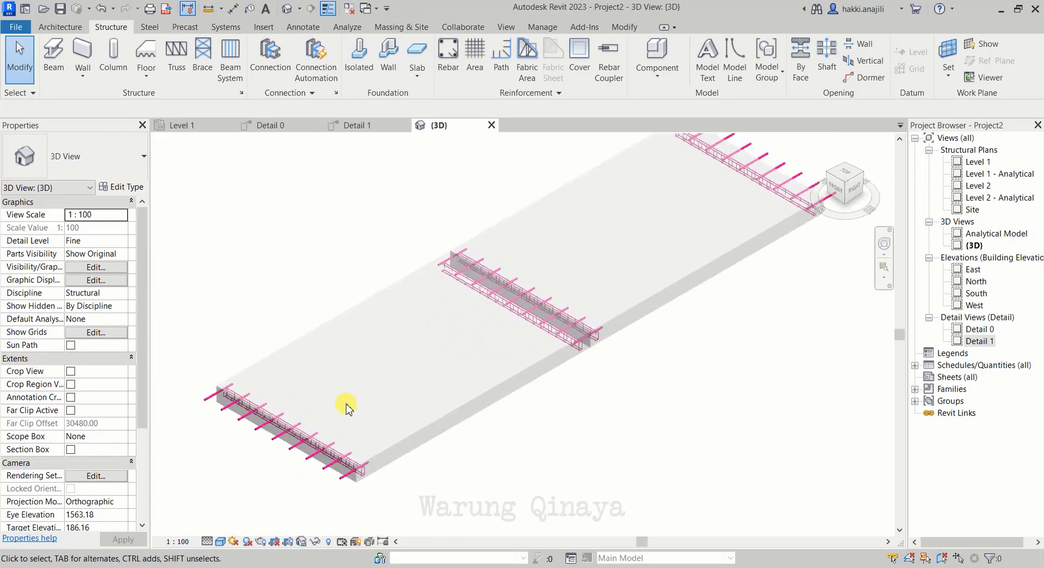
pyautogui.scroll(1, 344, 405)
pyautogui.scroll(2, 309, 471)
pyautogui.scroll(2, 321, 476)
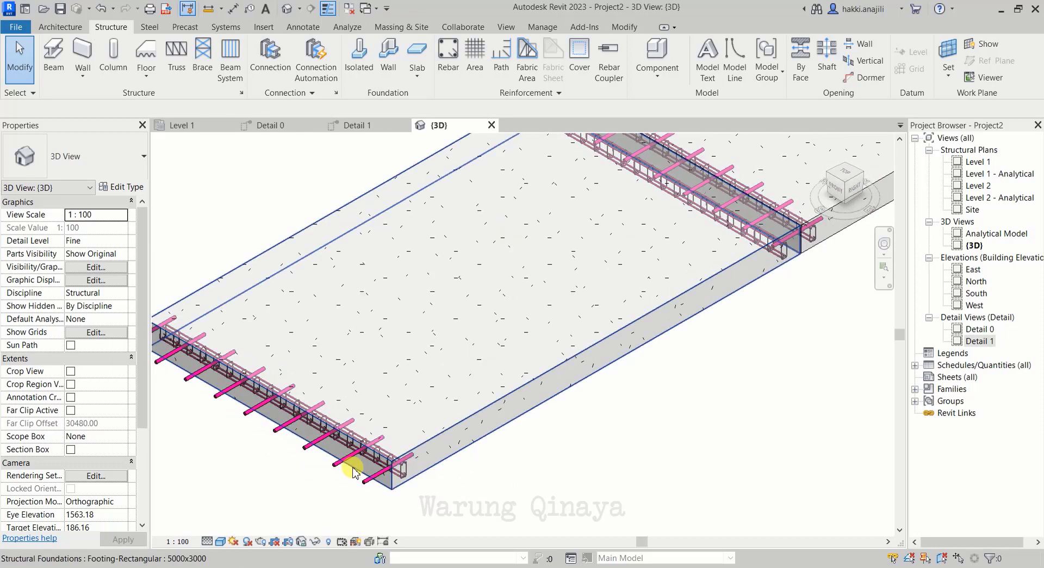
pyautogui.scroll(-1, 348, 471)
pyautogui.scroll(-1, 342, 471)
pyautogui.scroll(-3, 342, 471)
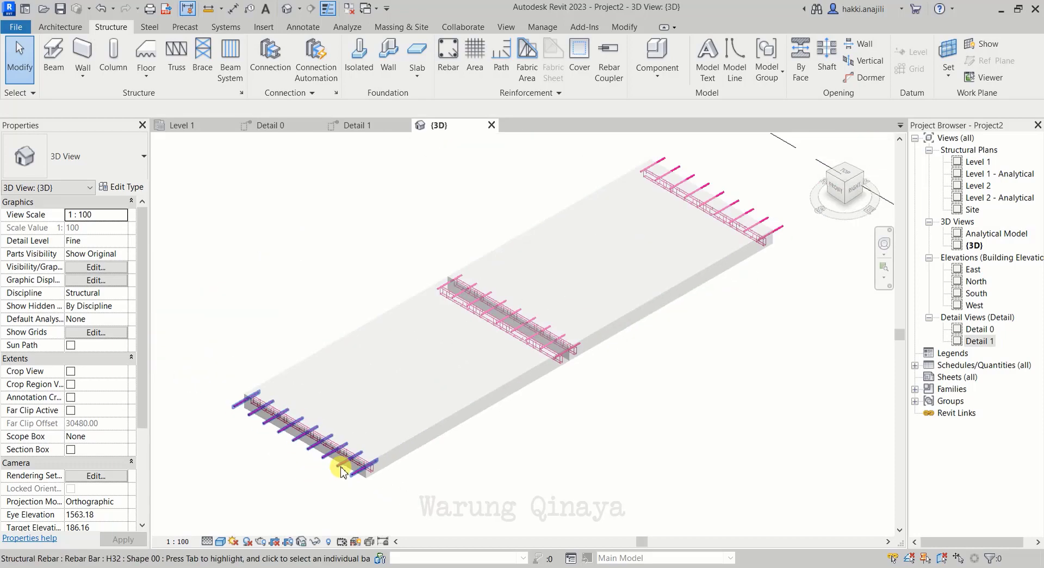
pyautogui.scroll(-1, 358, 446)
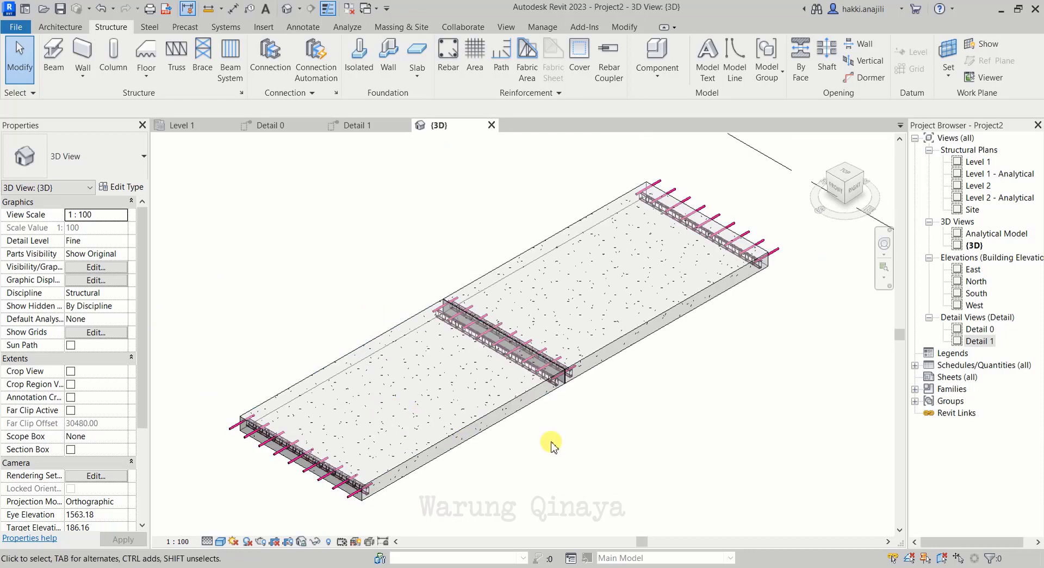